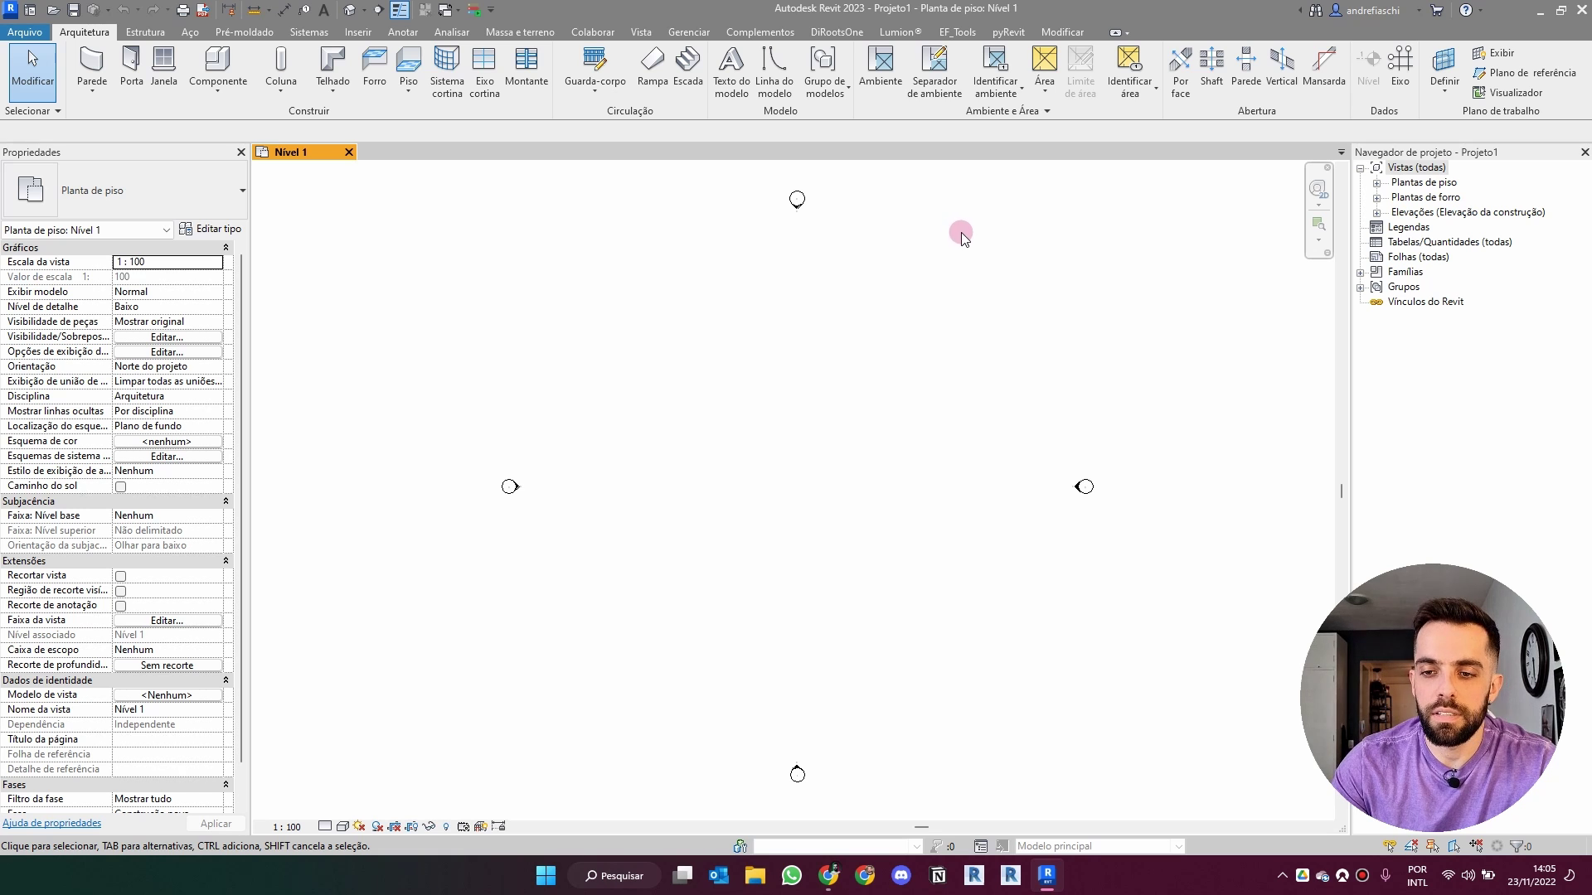
Examine pyRevit's Make Pattern tool, and switch to Chrome to view the pyRevit releases page on GitHub.
{"action": "left_click", "coordinate": [1009, 33]}
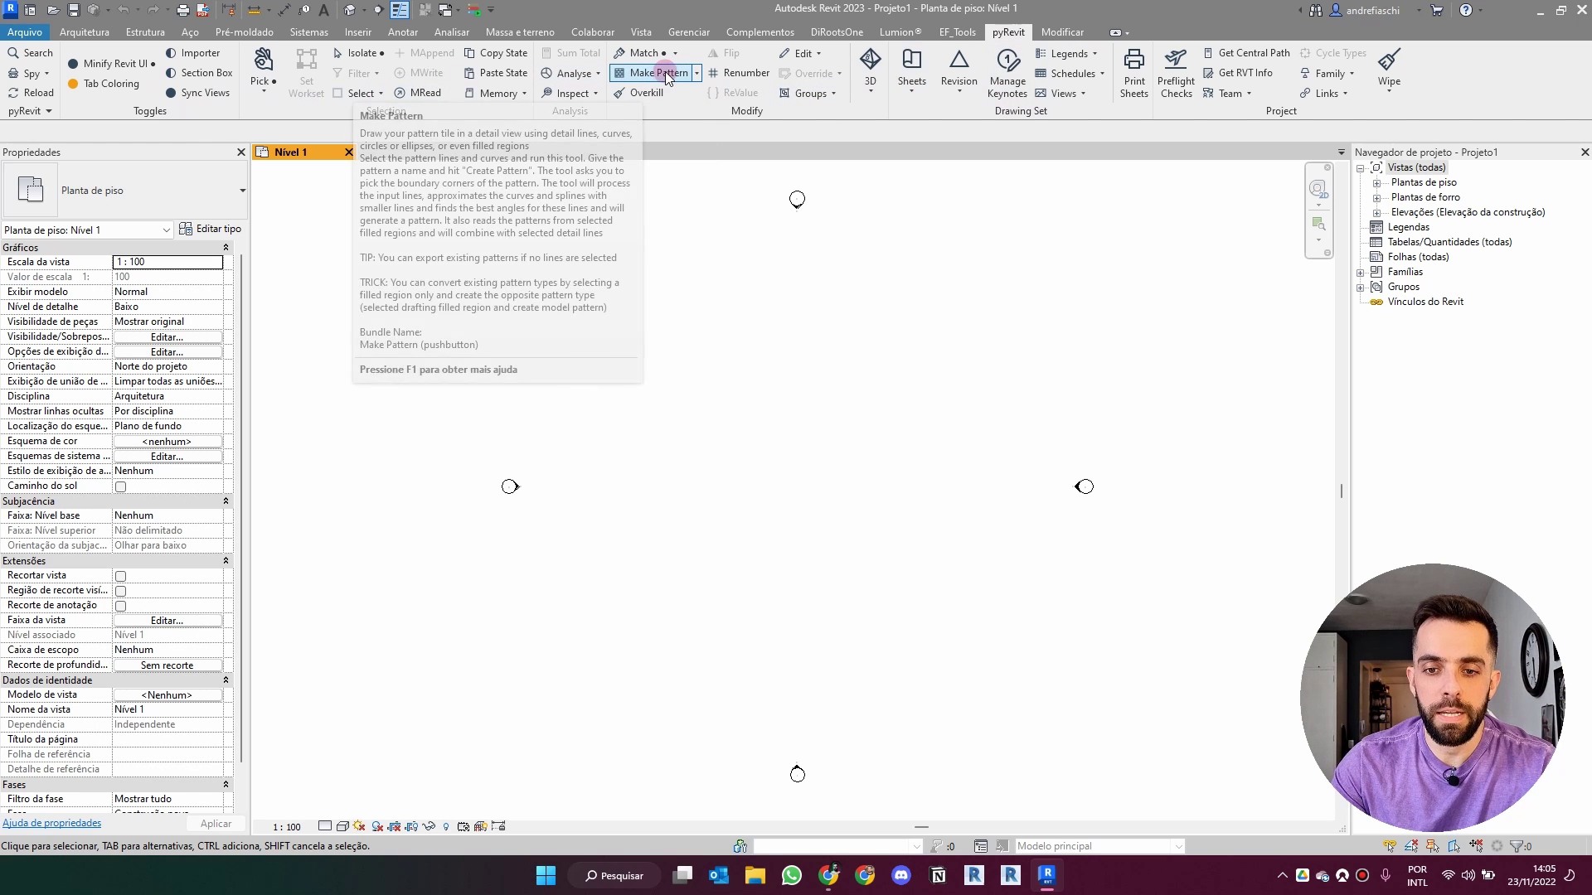
{"action": "left_click", "coordinate": [883, 272]}
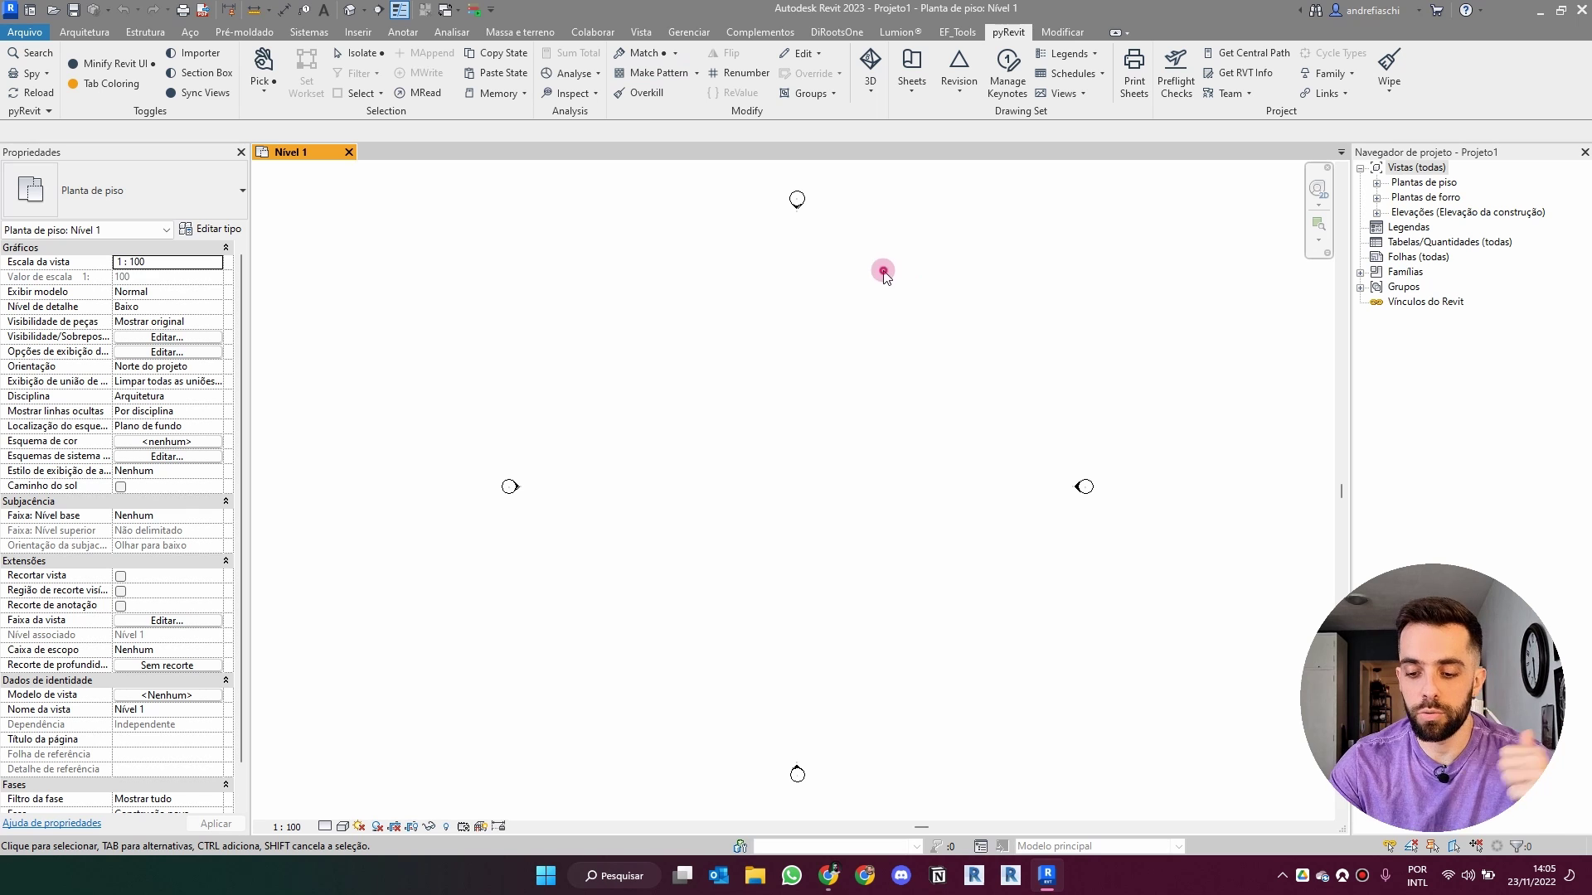
{"action": "left_click", "coordinate": [828, 875]}
{"action": "left_click", "coordinate": [319, 12]}
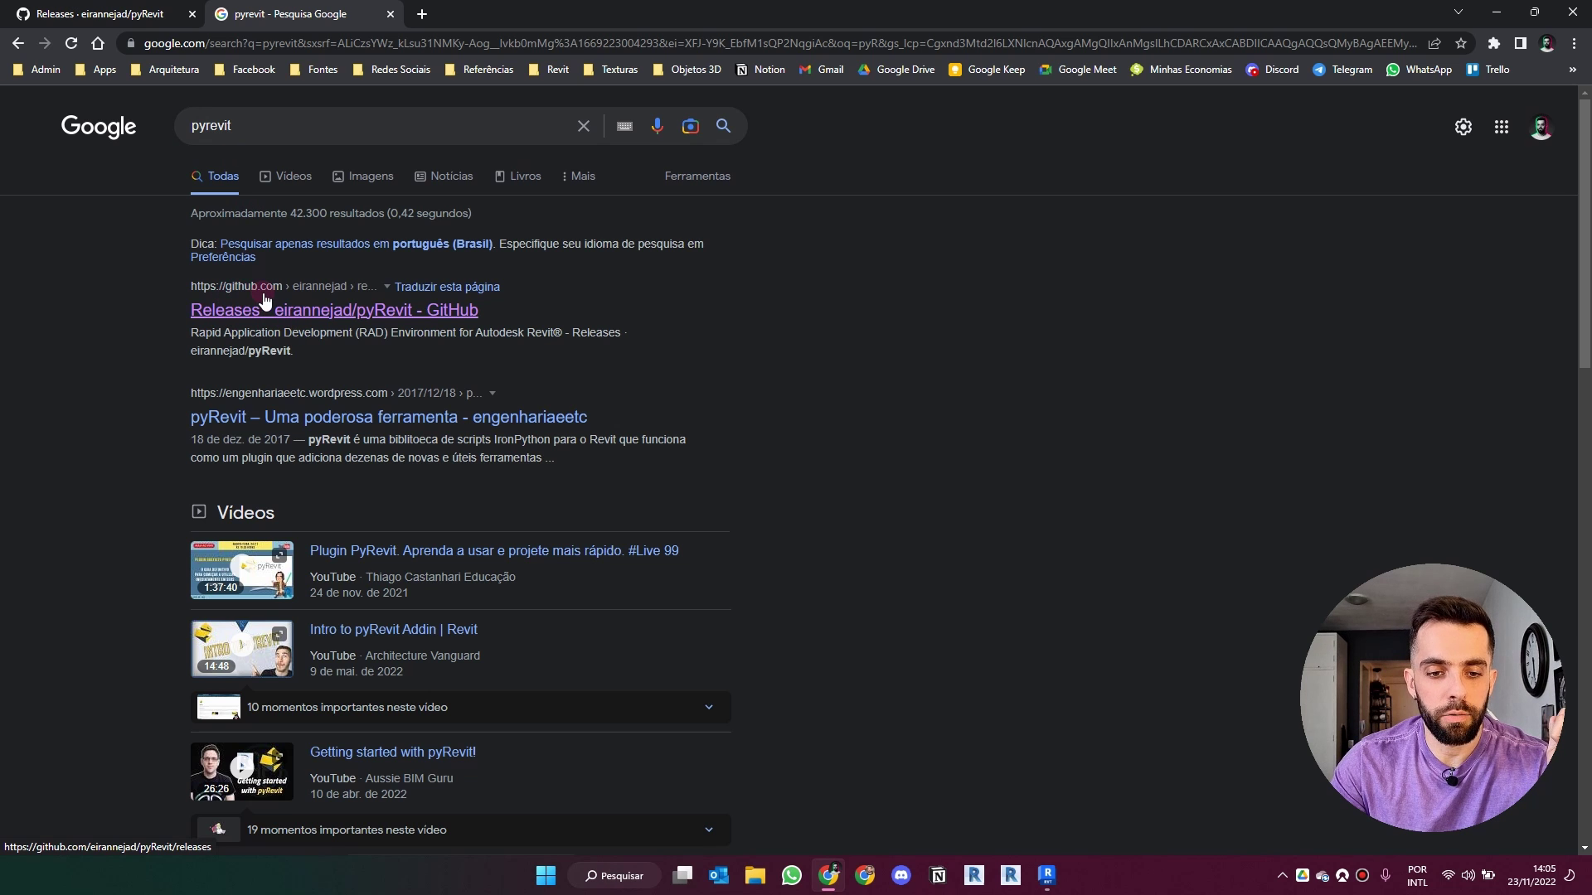
{"action": "left_click", "coordinate": [108, 14]}
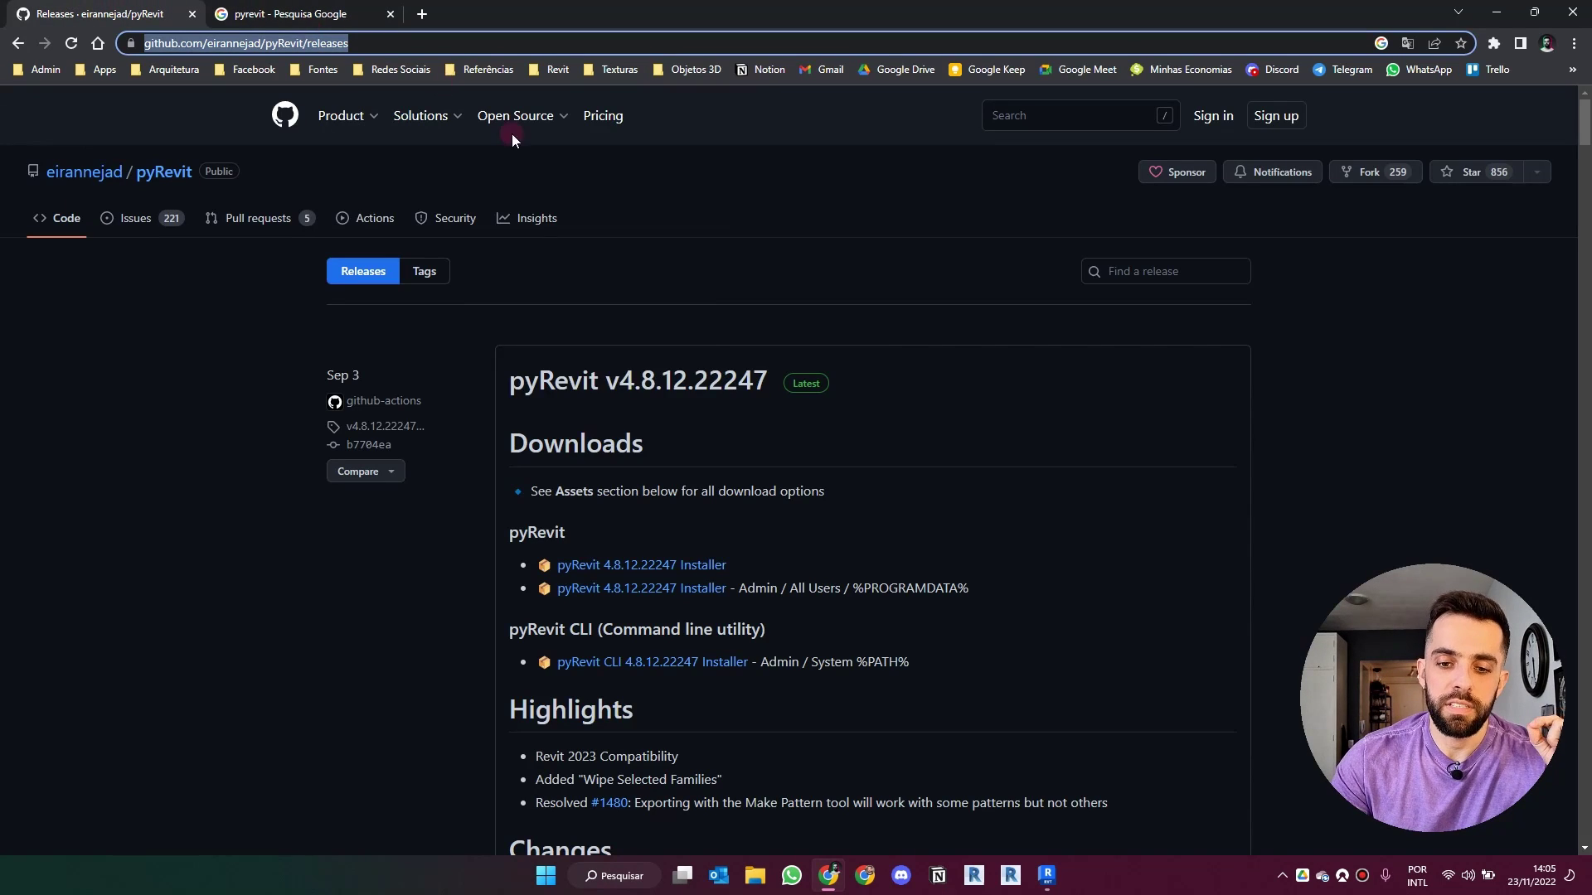
{"action": "mouse_move", "coordinate": [515, 116]}
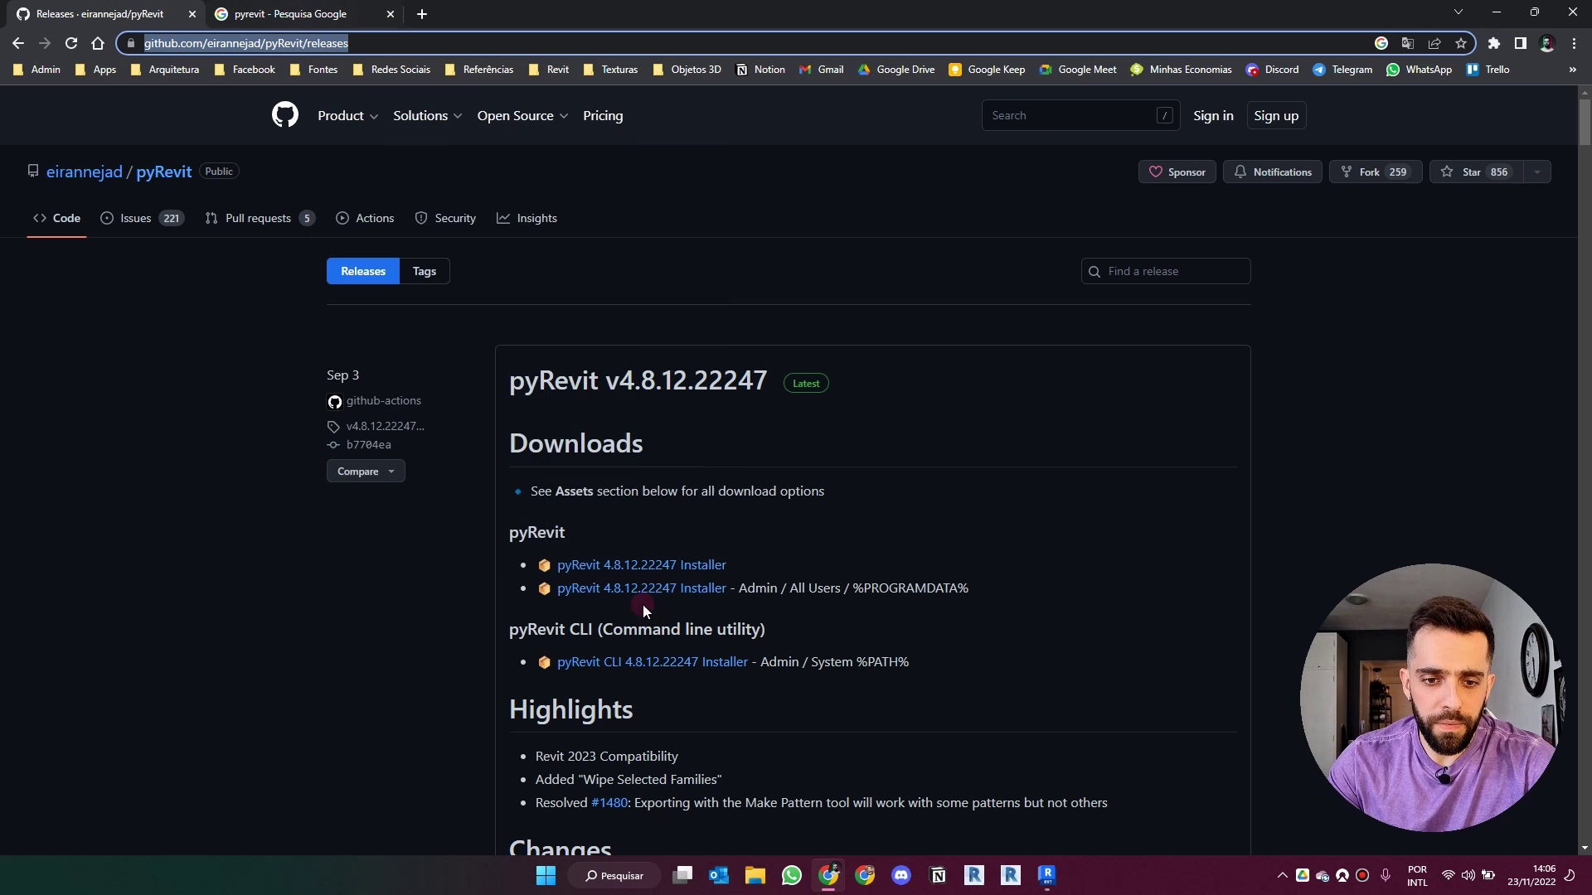
Switch back to Revit and expand the floor plans (Plantas de piso) in the project browser.
{"action": "left_click", "coordinate": [1047, 876]}
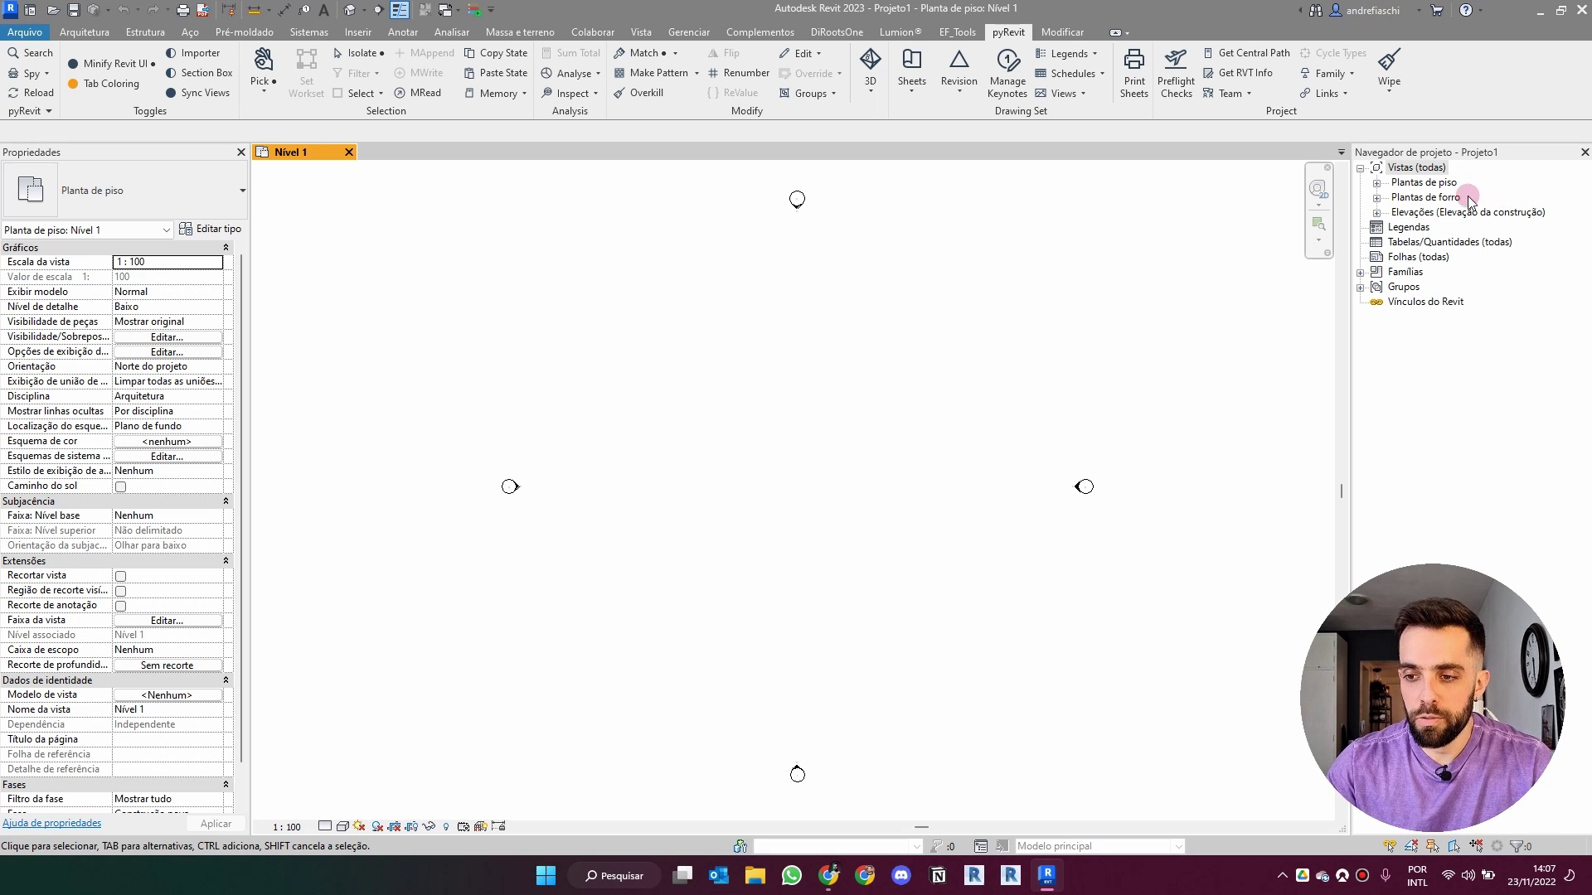
{"action": "double_click", "coordinate": [1422, 182]}
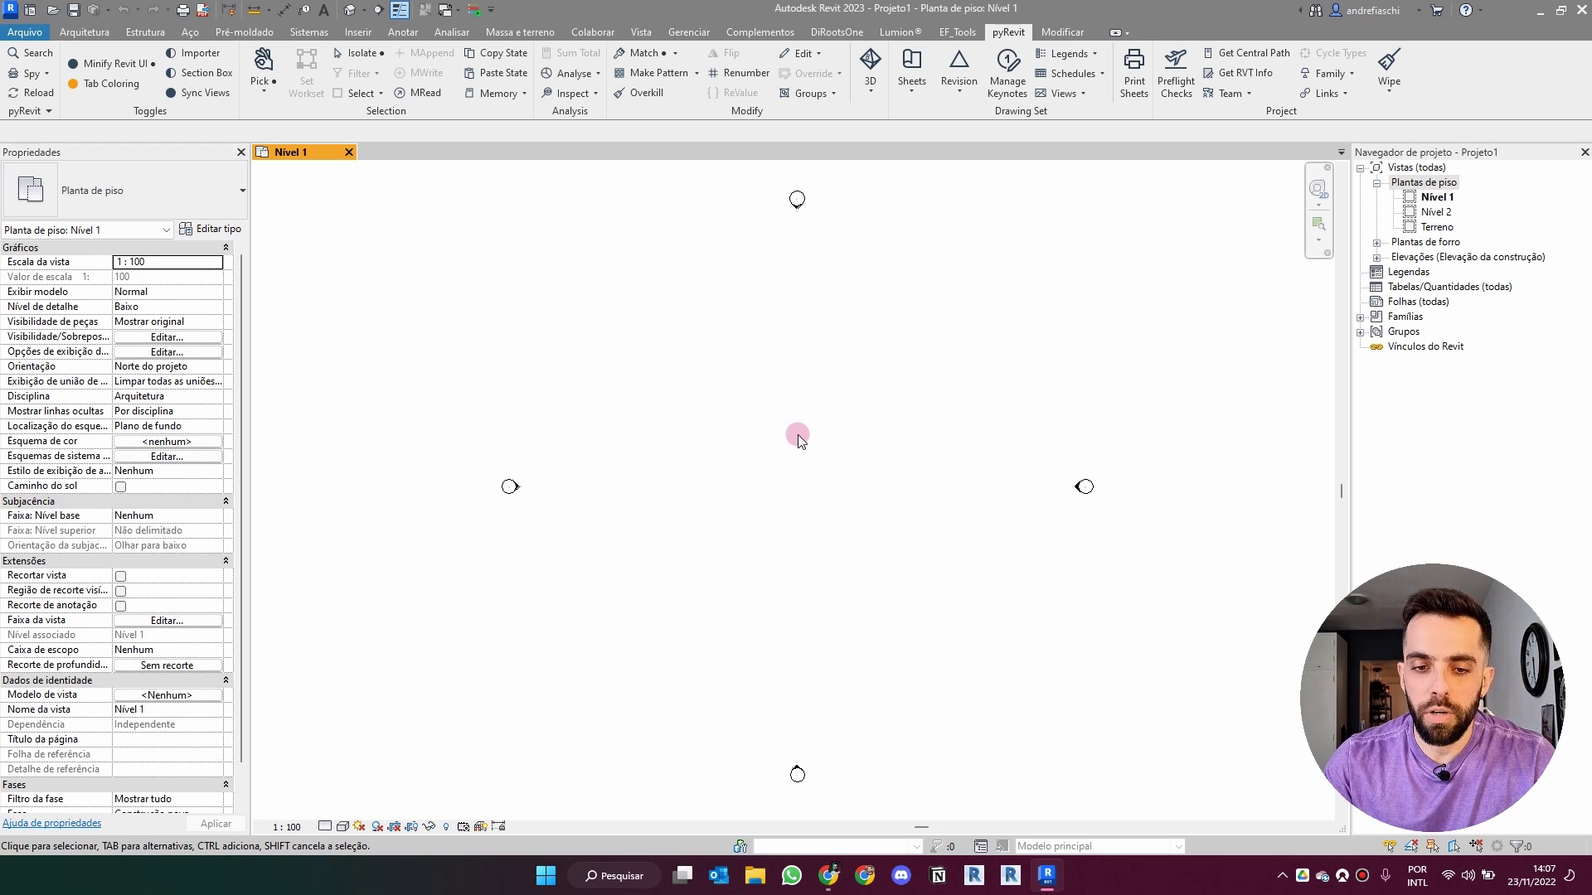
{"action": "left_click", "coordinate": [83, 32]}
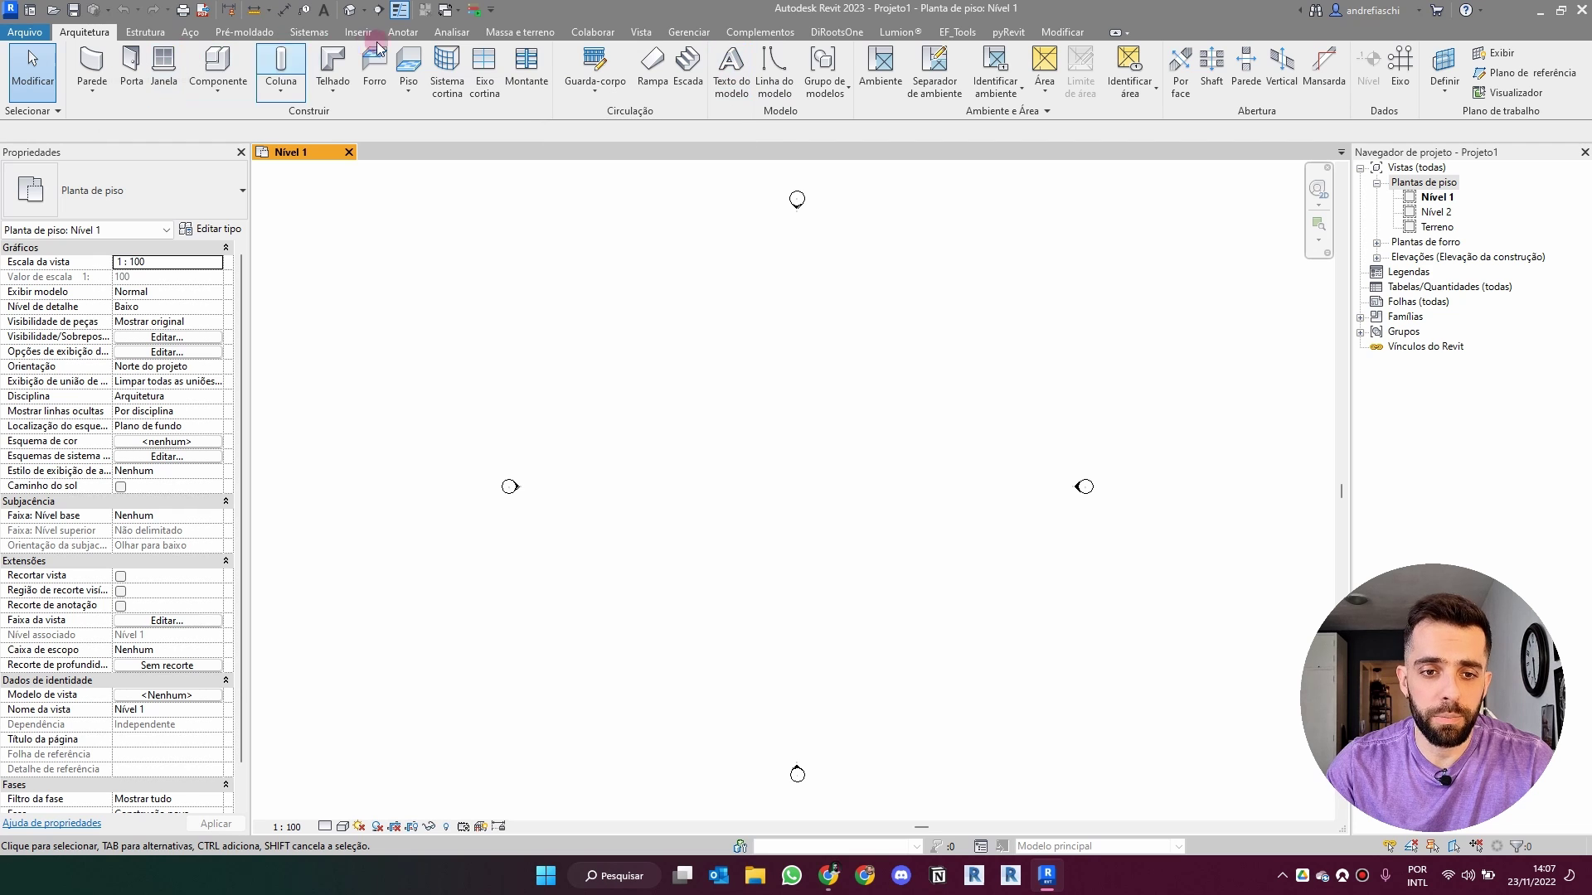
{"action": "left_click", "coordinate": [402, 32]}
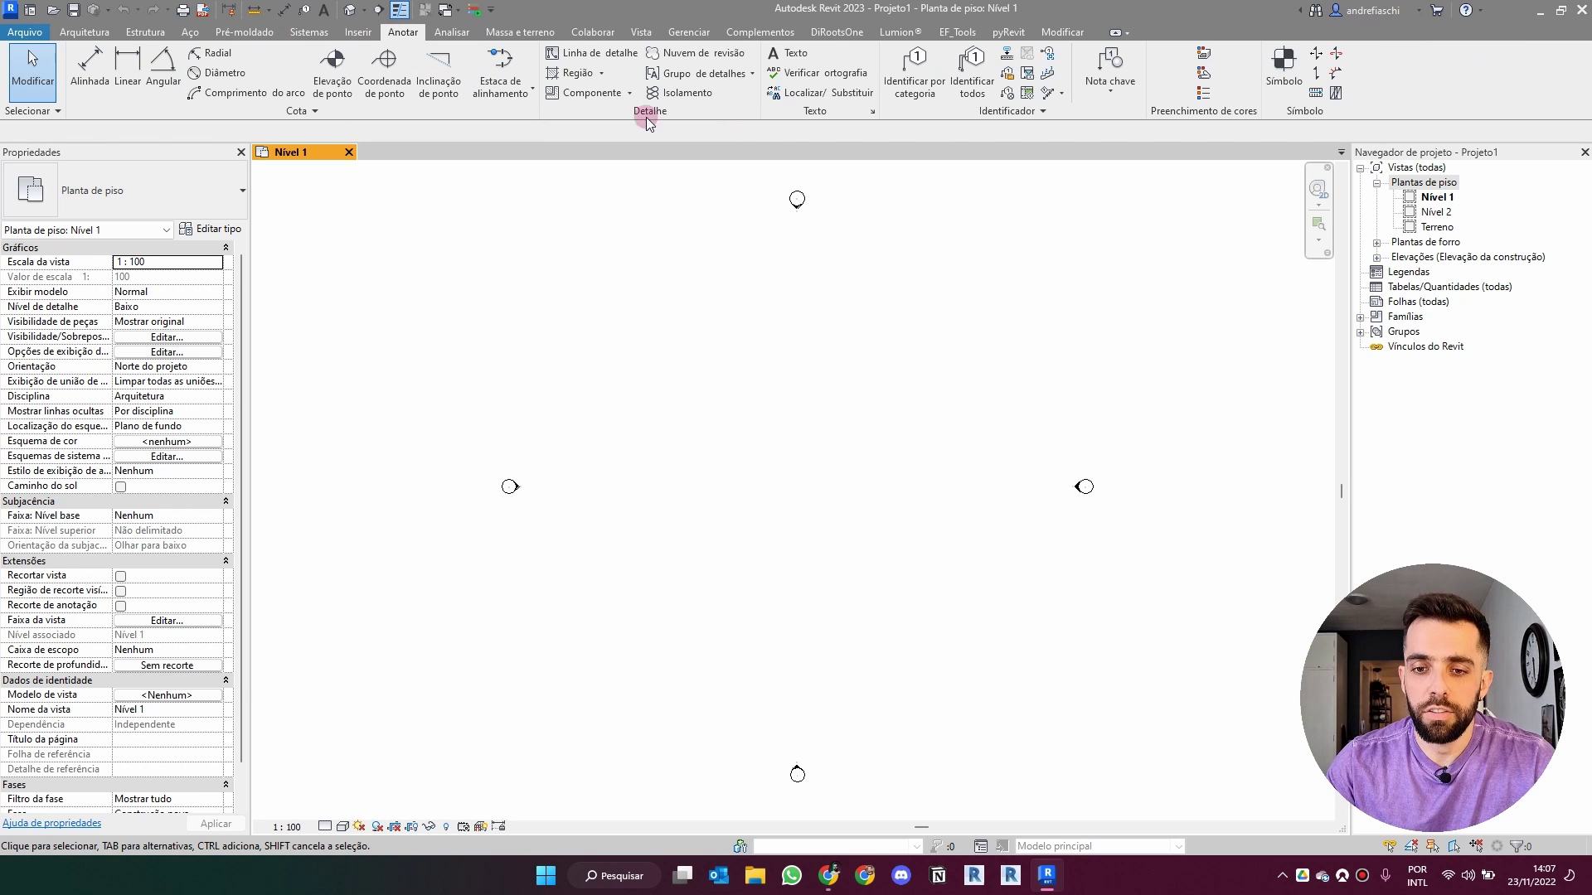
{"action": "left_click", "coordinate": [578, 75]}
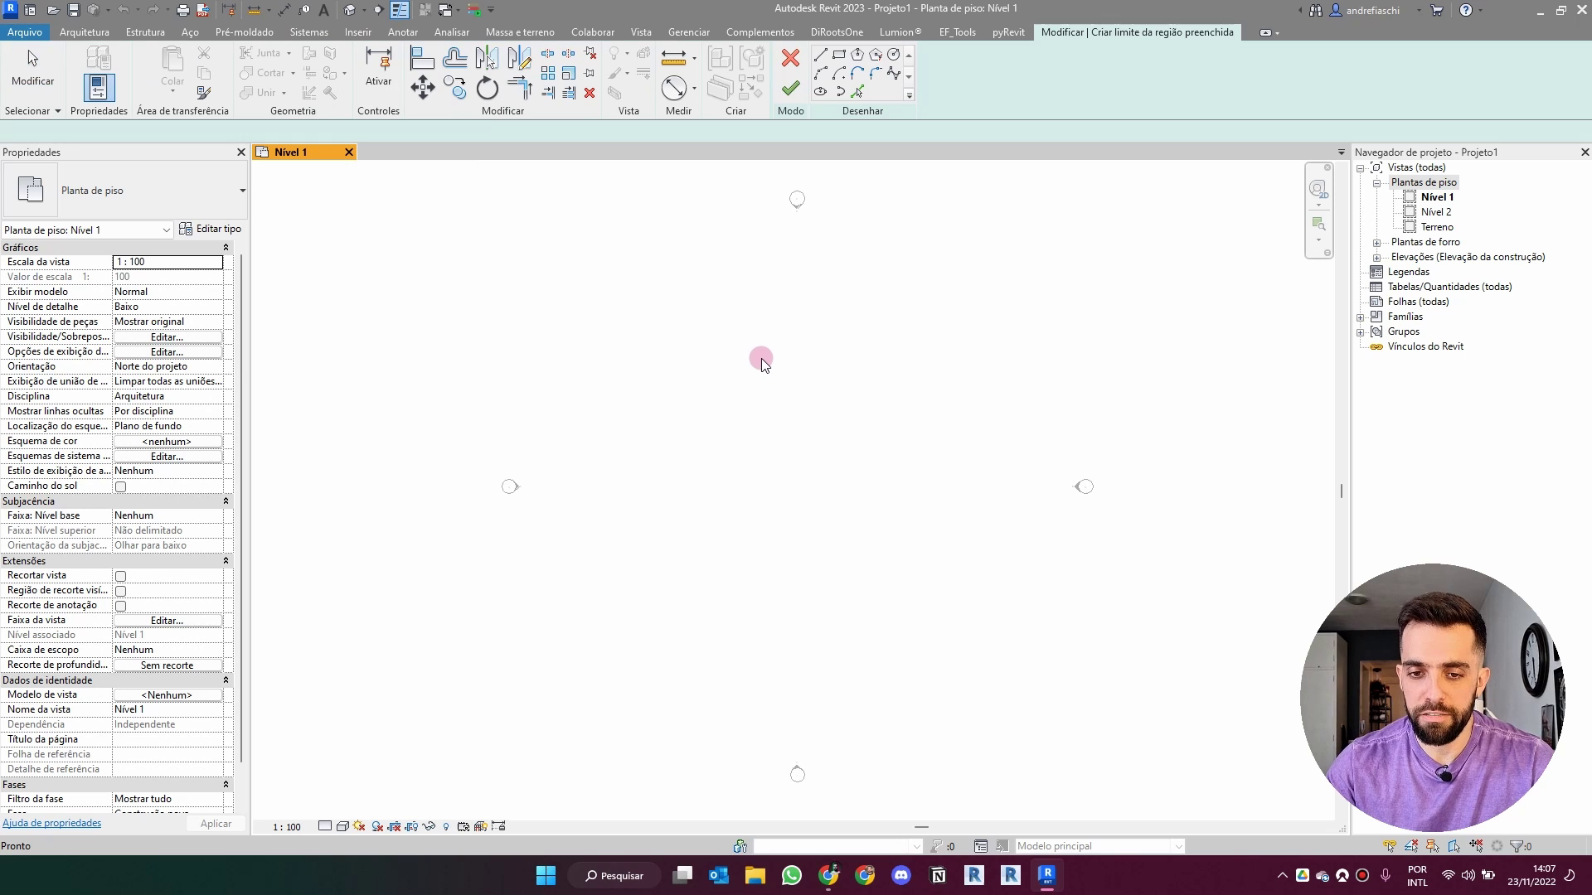
{"action": "left_click", "coordinate": [790, 58]}
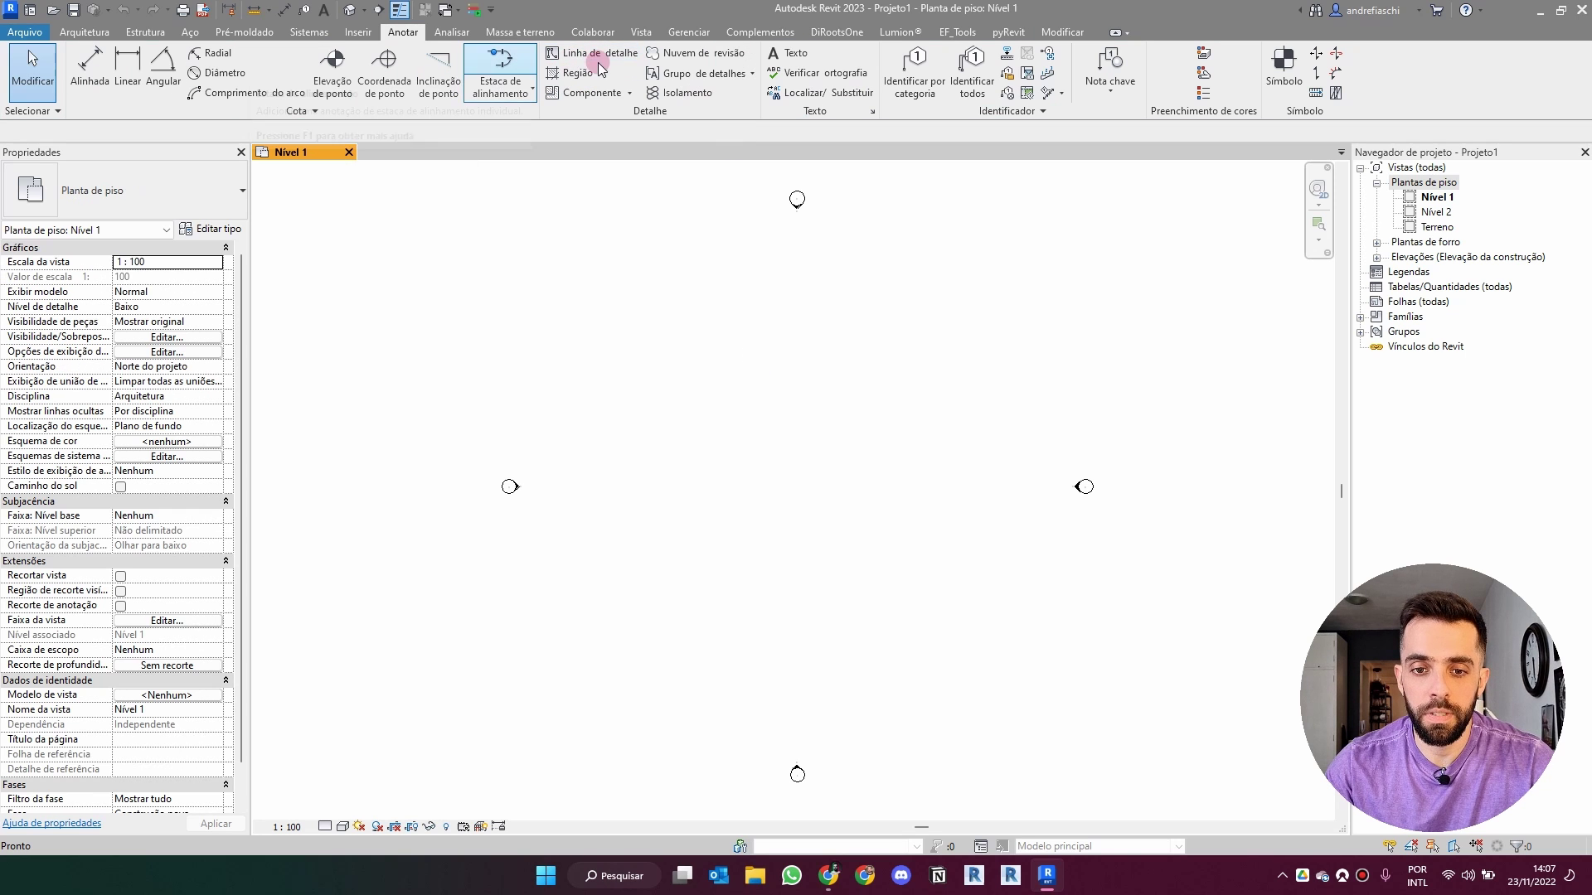
{"action": "left_click", "coordinate": [592, 53]}
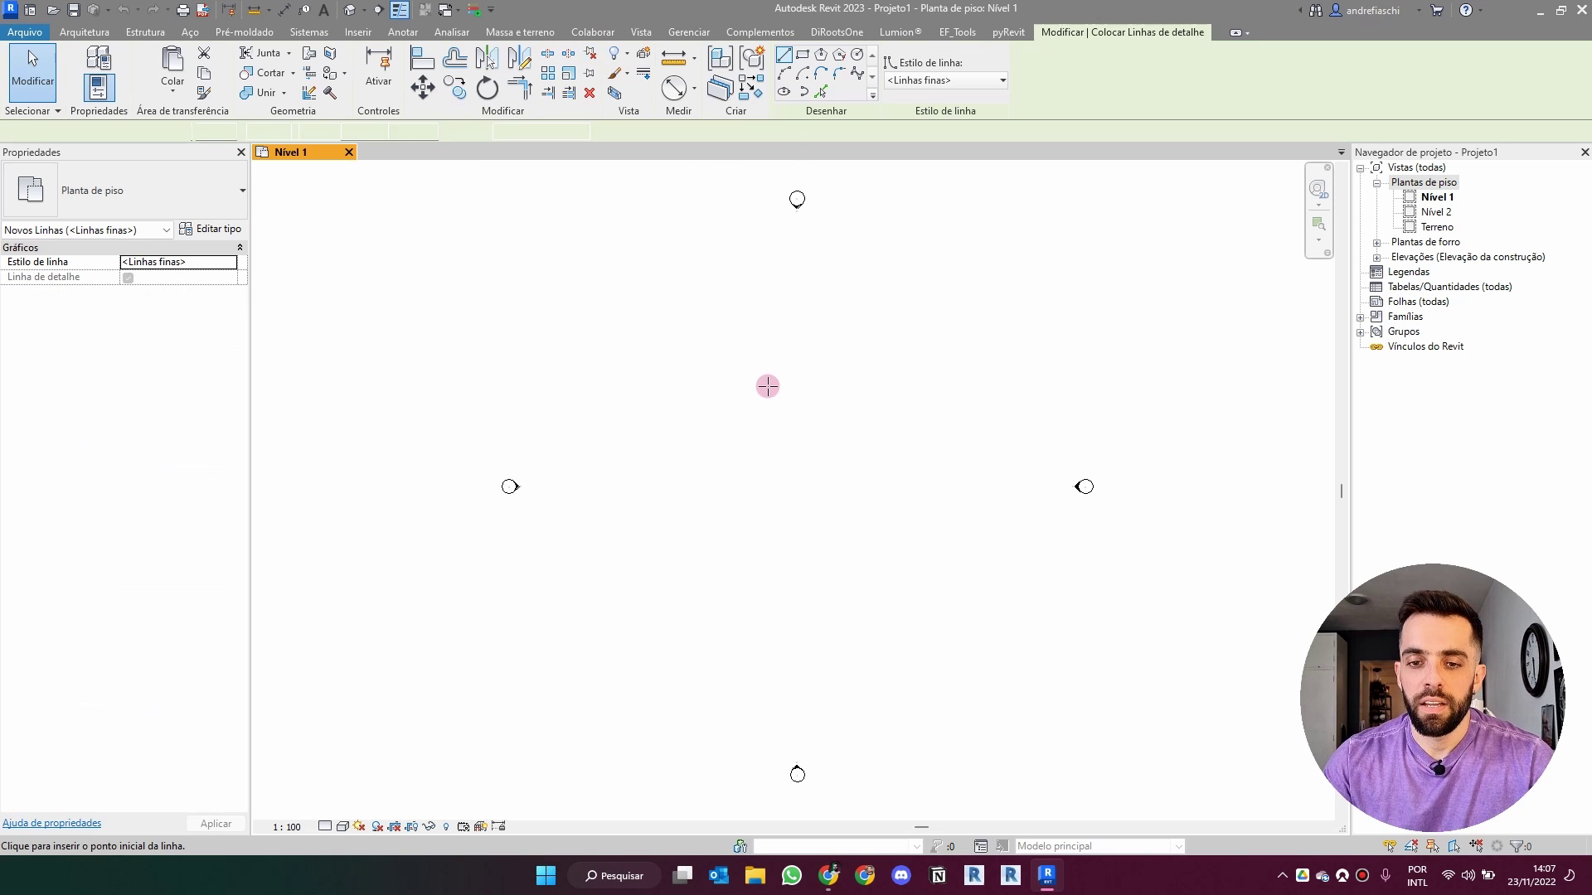
{"action": "scroll", "coordinate": [758, 452], "scroll_direction": "up", "scroll_amount": 3}
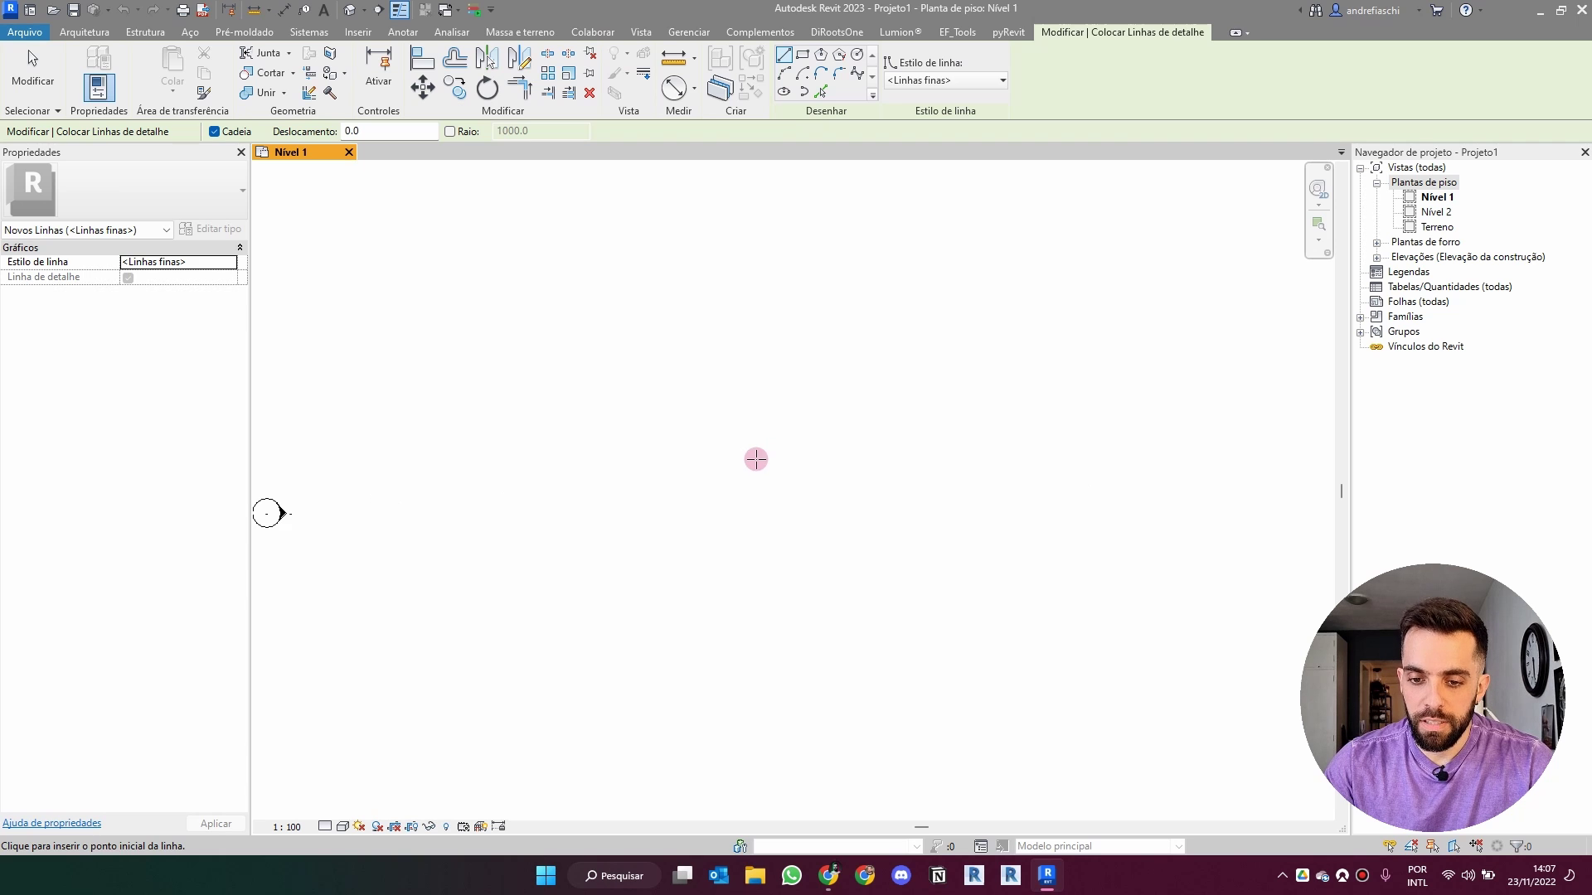
{"action": "left_click", "coordinate": [755, 450]}
{"action": "scroll", "coordinate": [758, 452], "scroll_direction": "up", "scroll_amount": 2}
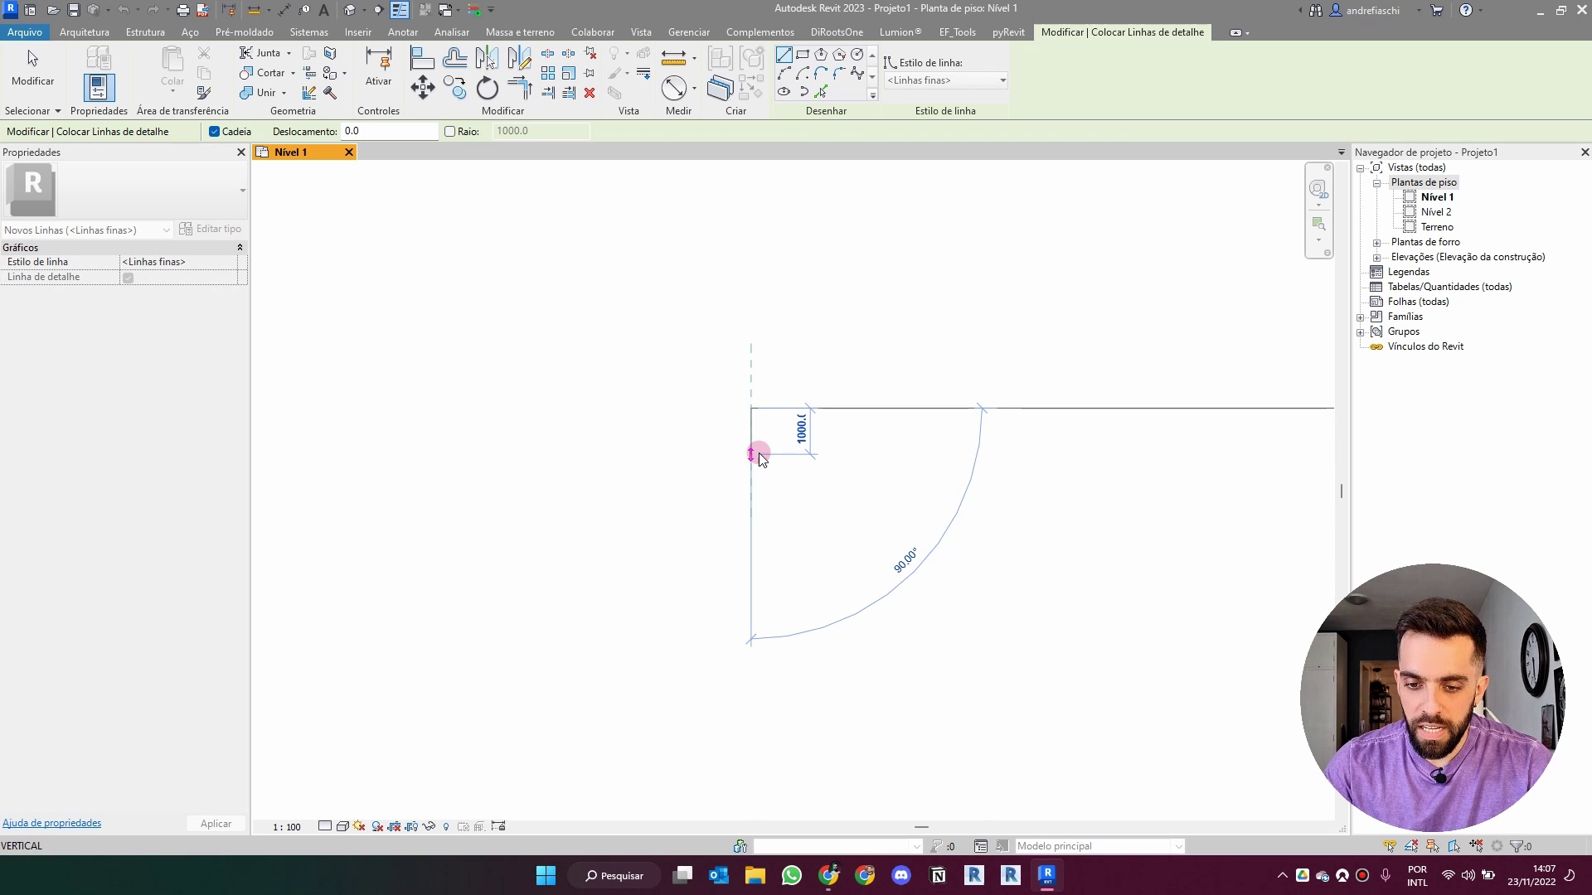
{"action": "key", "text": "Escape"}
{"action": "key", "text": "Escape"}
Check the unit formats in the project units settings without changing them.
{"action": "key", "text": "u"}
{"action": "key", "text": "n"}
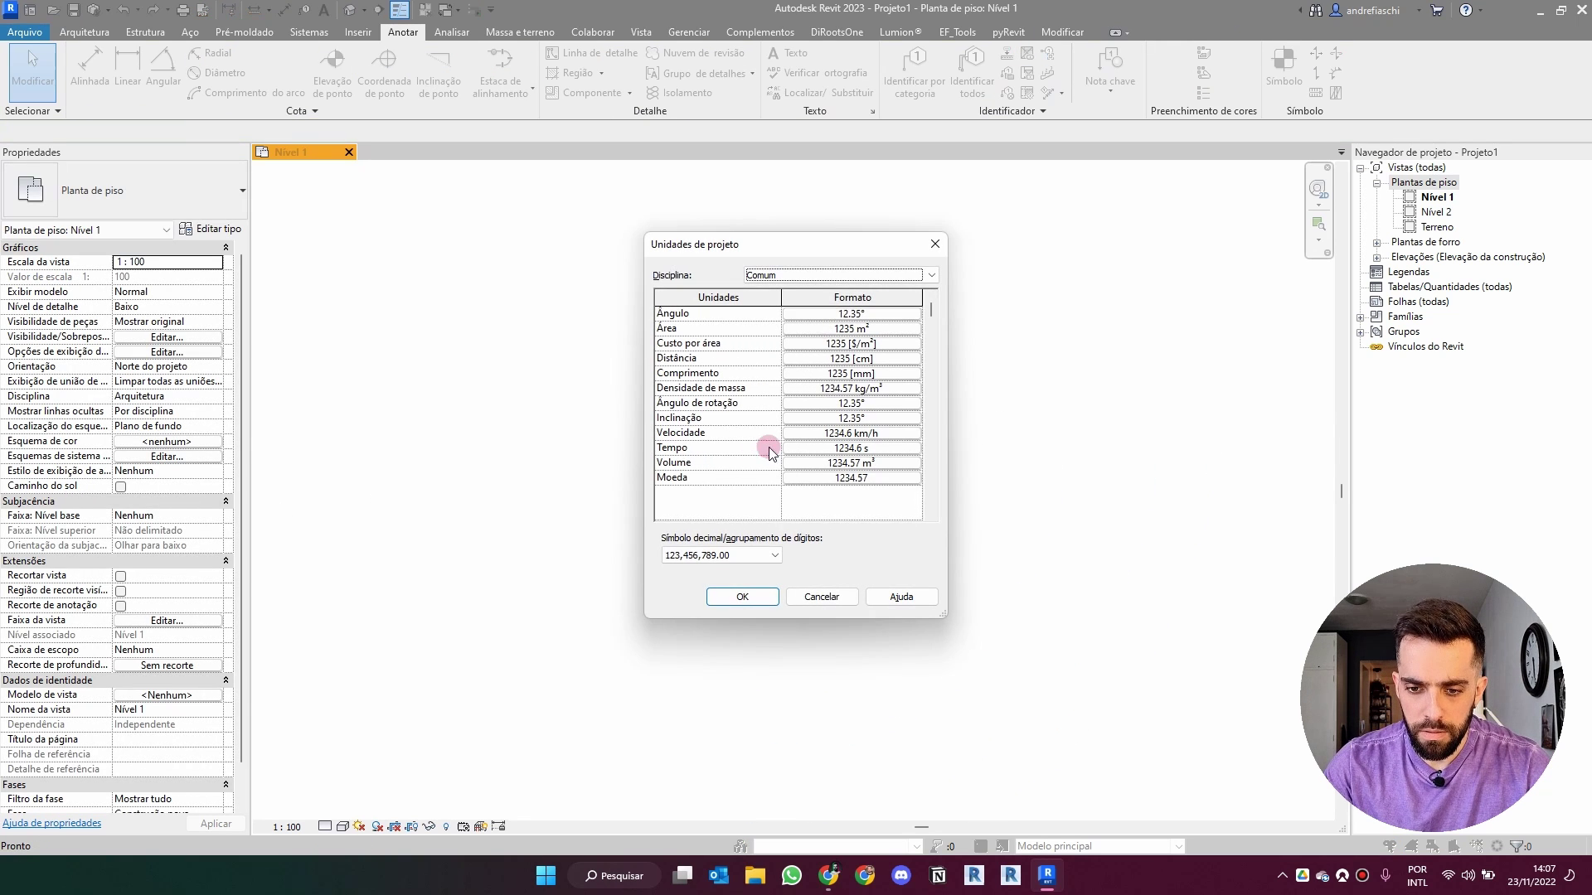
{"action": "key", "text": "Escape"}
{"action": "key", "text": "u"}
{"action": "key", "text": "n"}
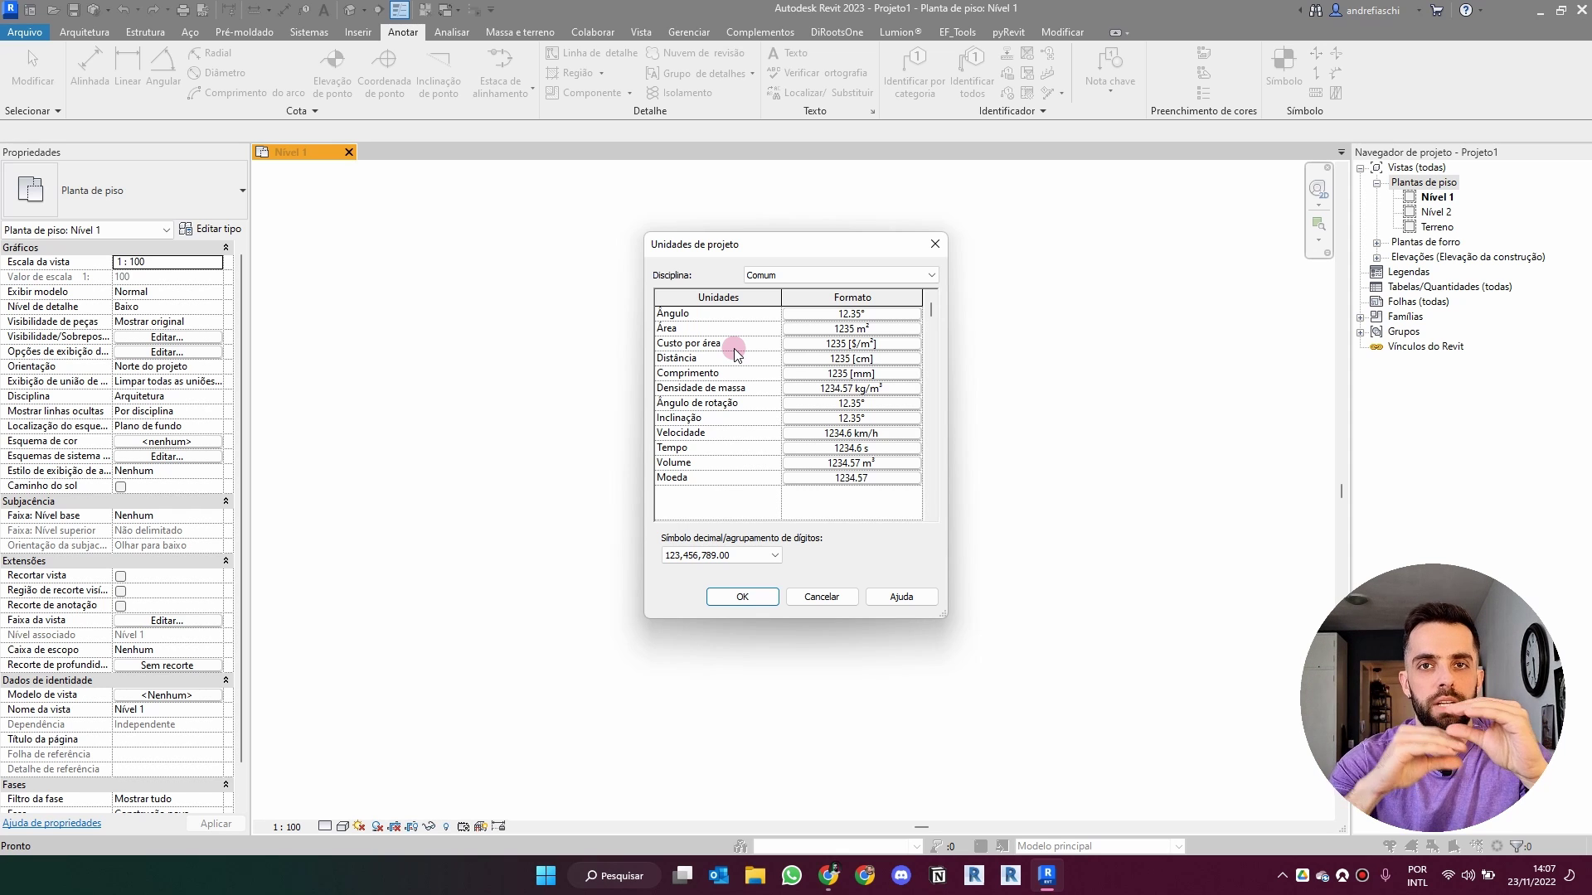
{"action": "left_click", "coordinate": [939, 246]}
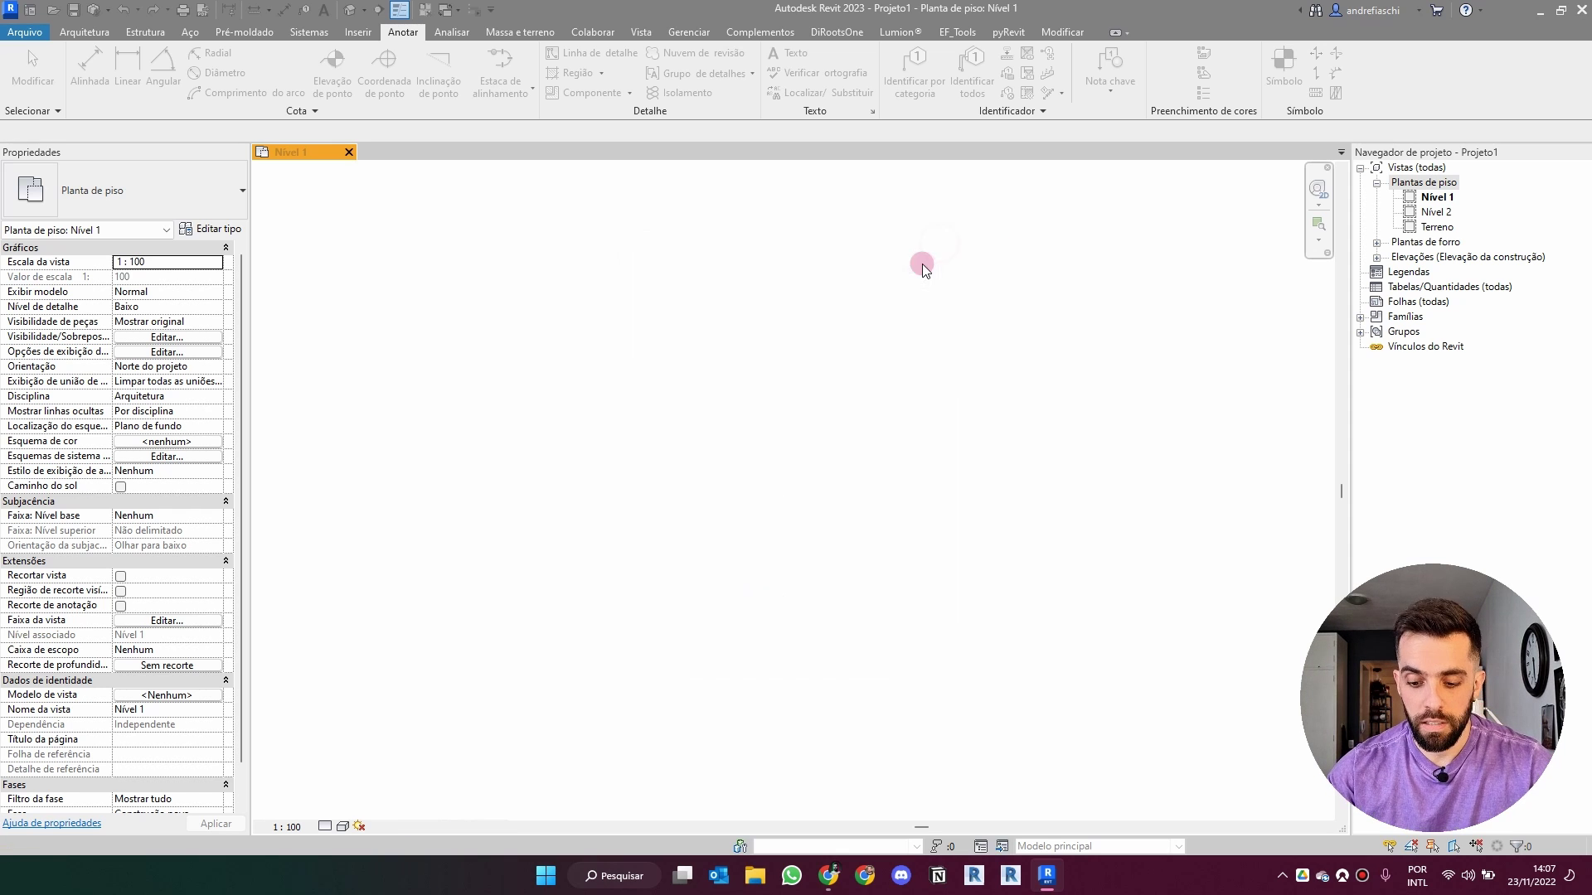
Draw a closed horizontal brick rectangle about 200 mm by 50 mm with thin detail lines in the Nível 1 plan.
{"action": "key", "text": "d"}
{"action": "key", "text": "l"}
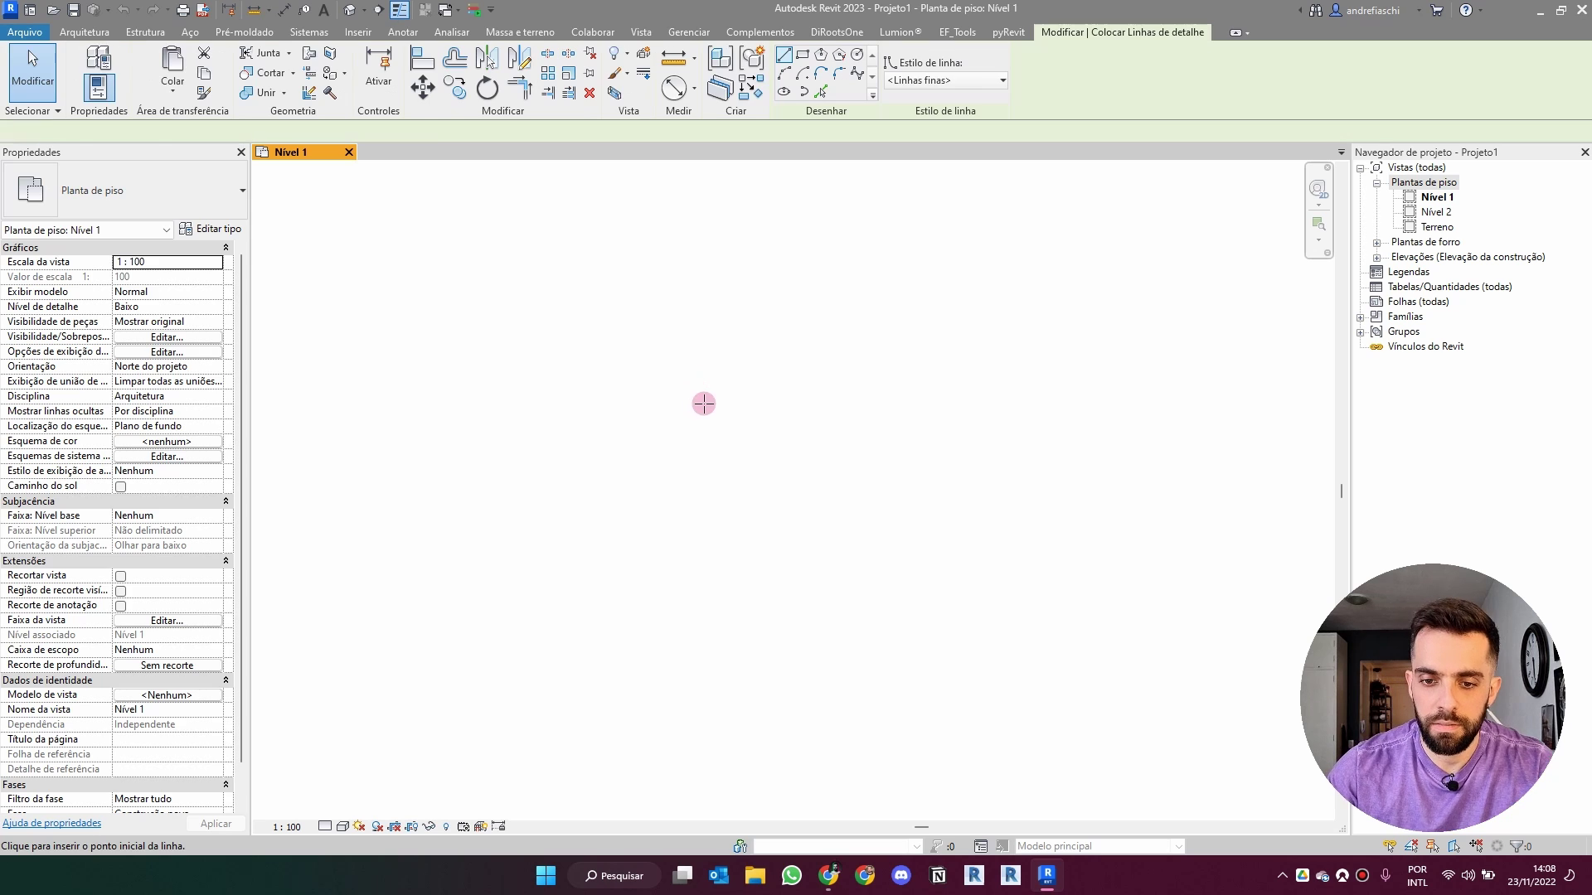
{"action": "left_click", "coordinate": [628, 409]}
{"action": "scroll", "coordinate": [715, 408], "scroll_direction": "up", "scroll_amount": 1}
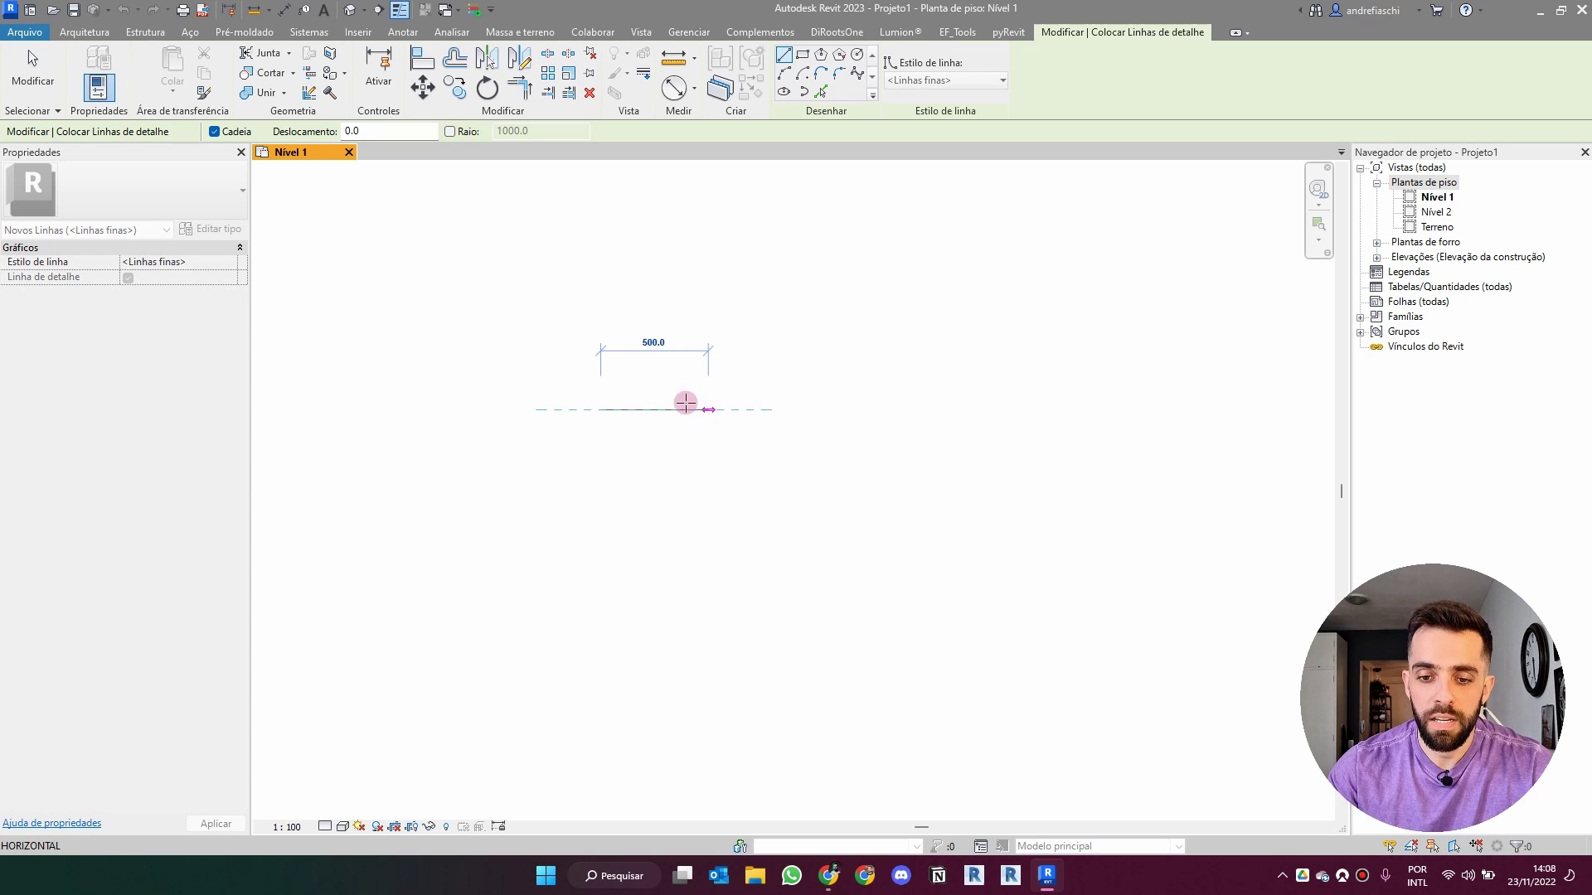
{"action": "scroll", "coordinate": [656, 402], "scroll_direction": "up", "scroll_amount": 2}
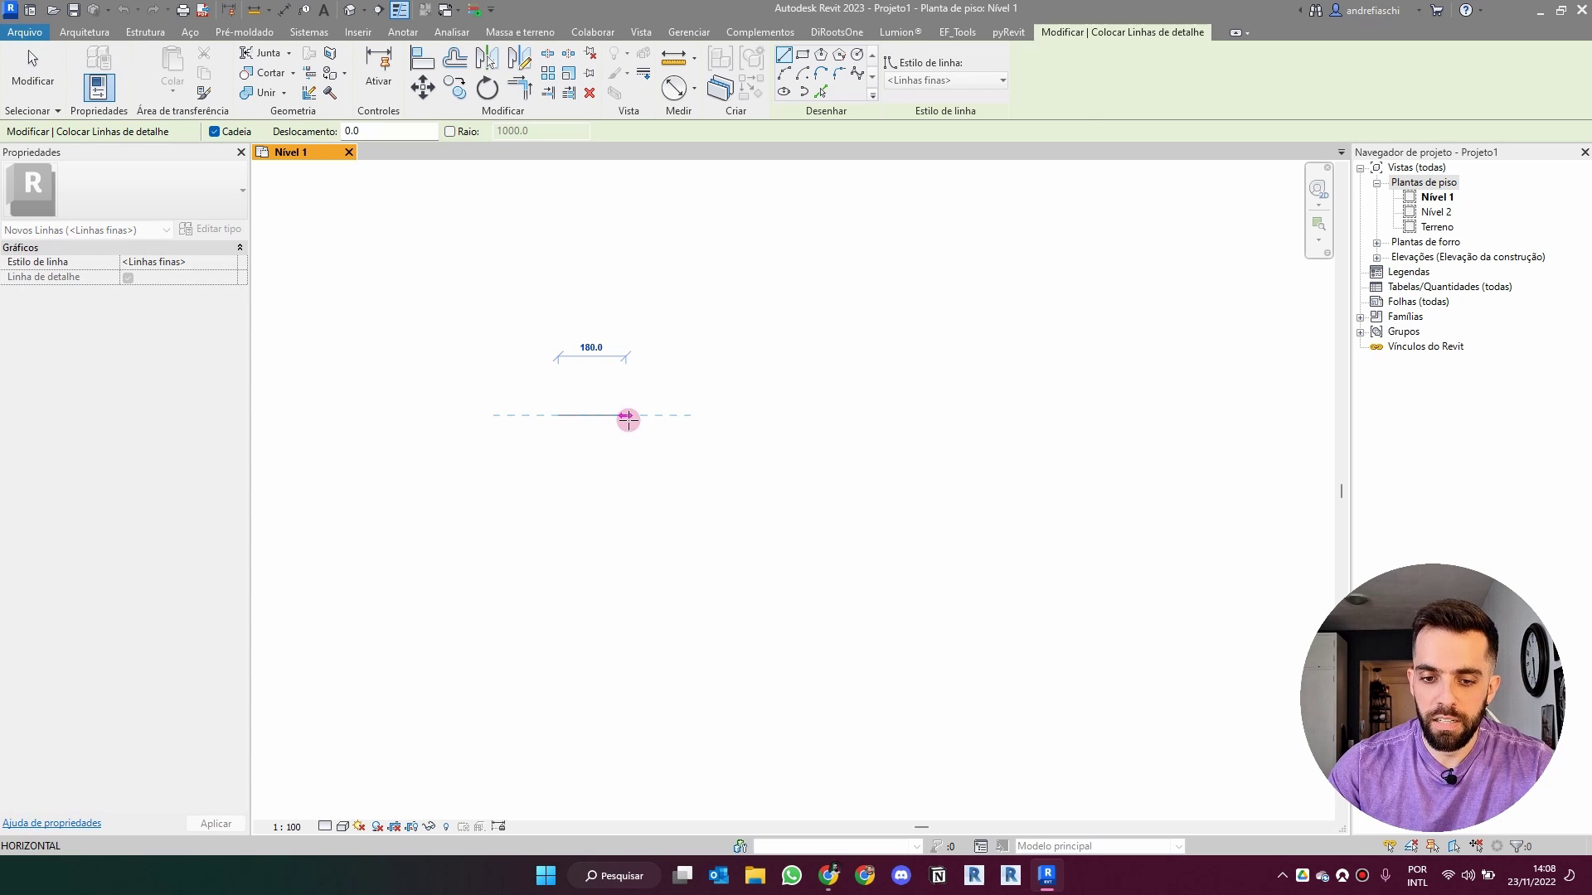
{"action": "left_click", "coordinate": [635, 422]}
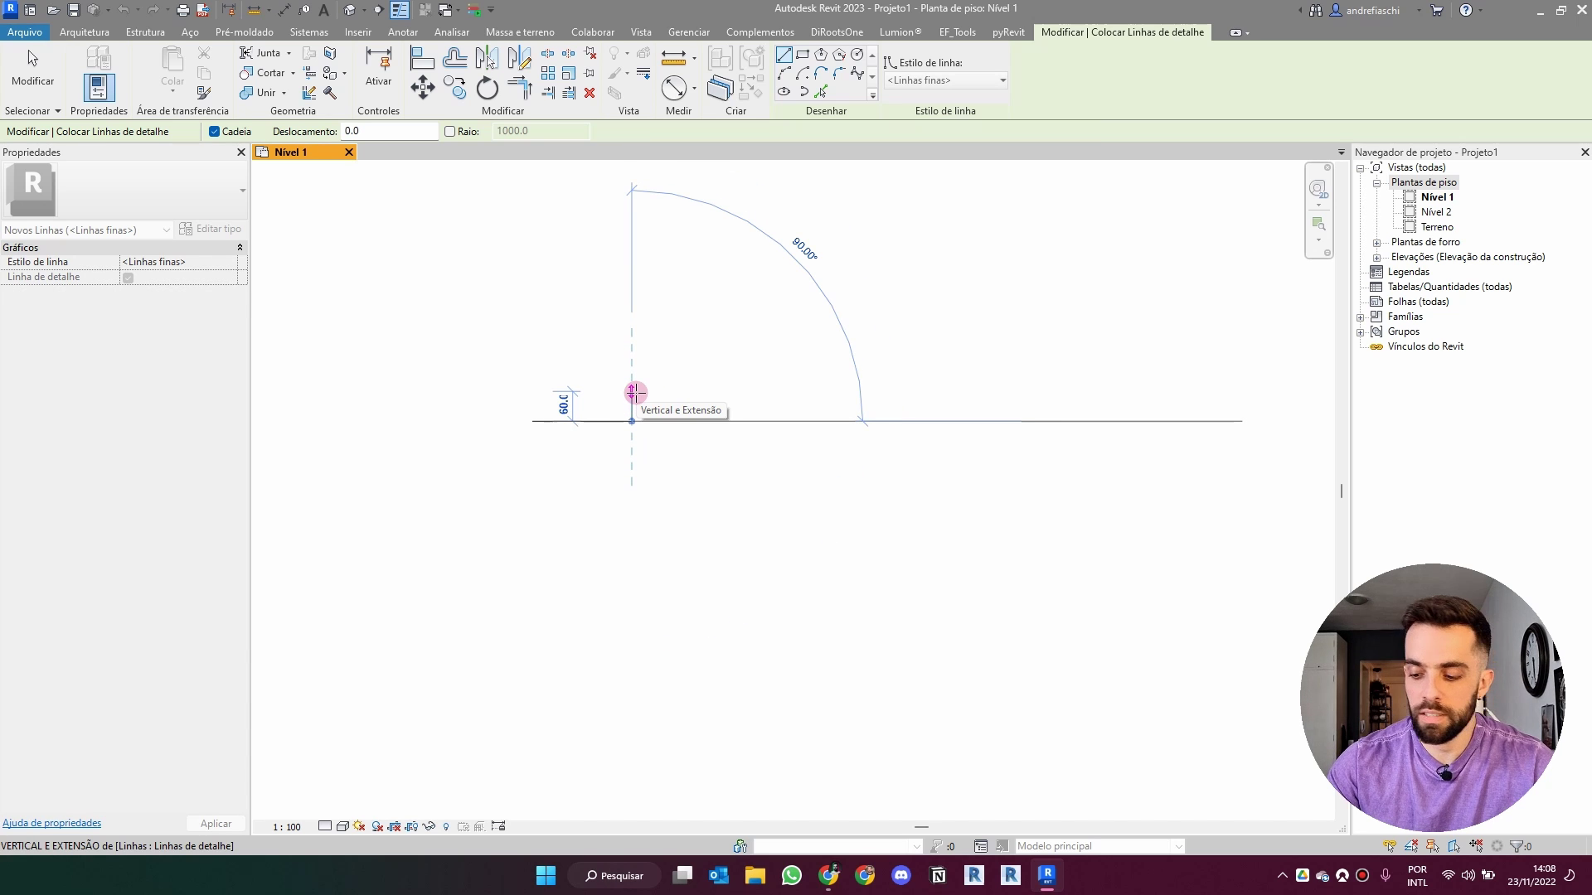
{"action": "left_click", "coordinate": [634, 393]}
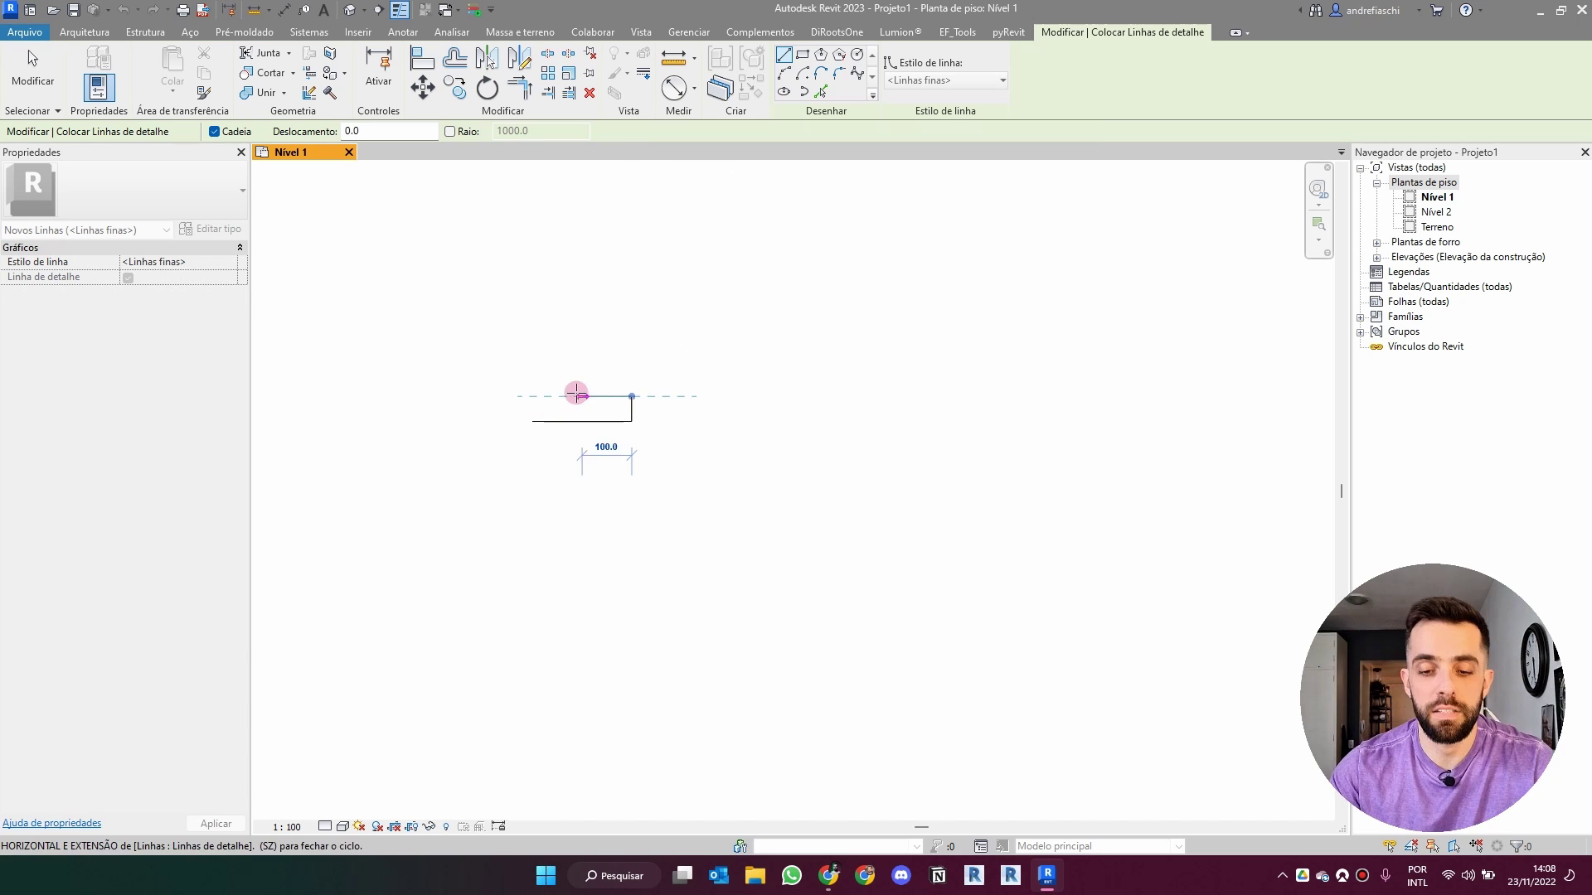
{"action": "left_click", "coordinate": [533, 396]}
{"action": "left_click", "coordinate": [531, 419]}
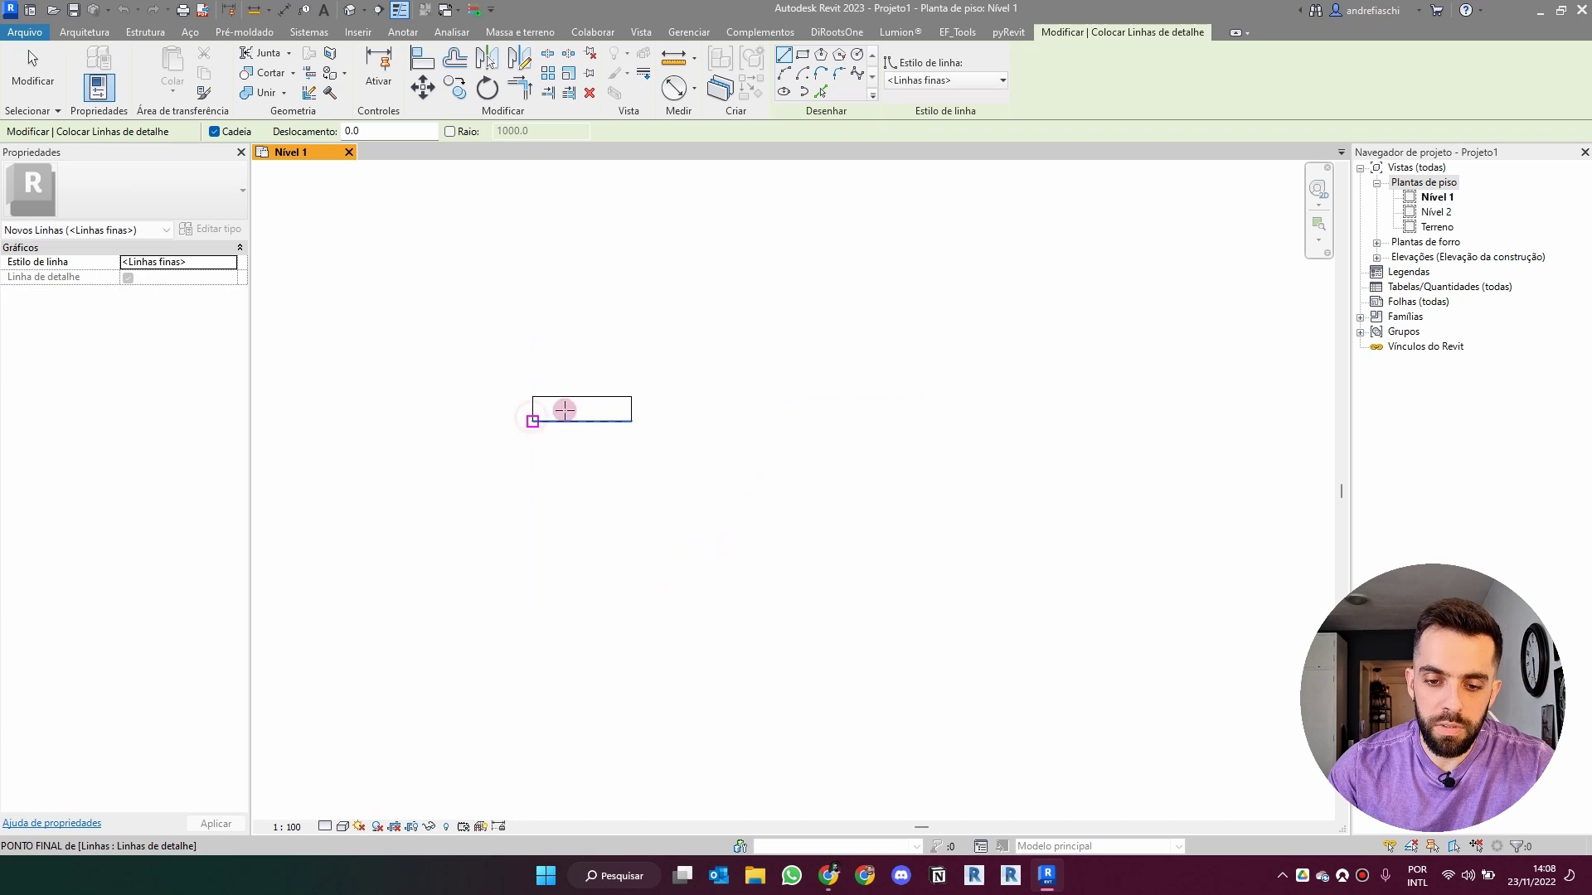
Draw a 50 mm vertical detail line upward from the midpoint of the rectangle's top edge.
{"action": "middle_click_drag", "start_coordinate": [657, 386], "coordinate": [791, 407]}
{"action": "scroll", "coordinate": [715, 391], "scroll_direction": "up", "scroll_amount": 2}
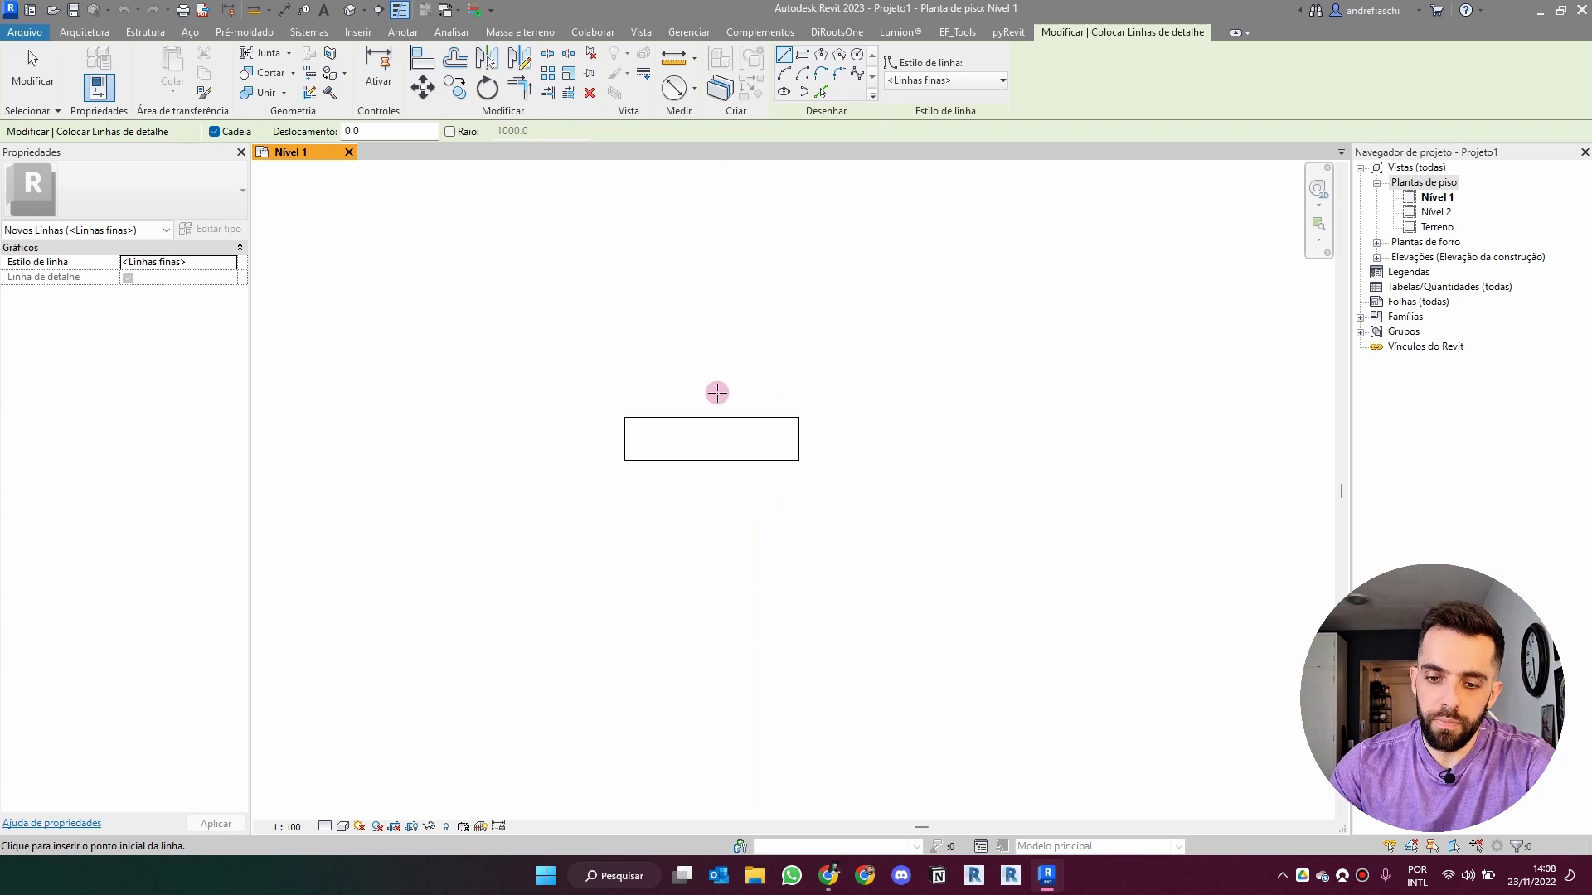
{"action": "left_click", "coordinate": [708, 416]}
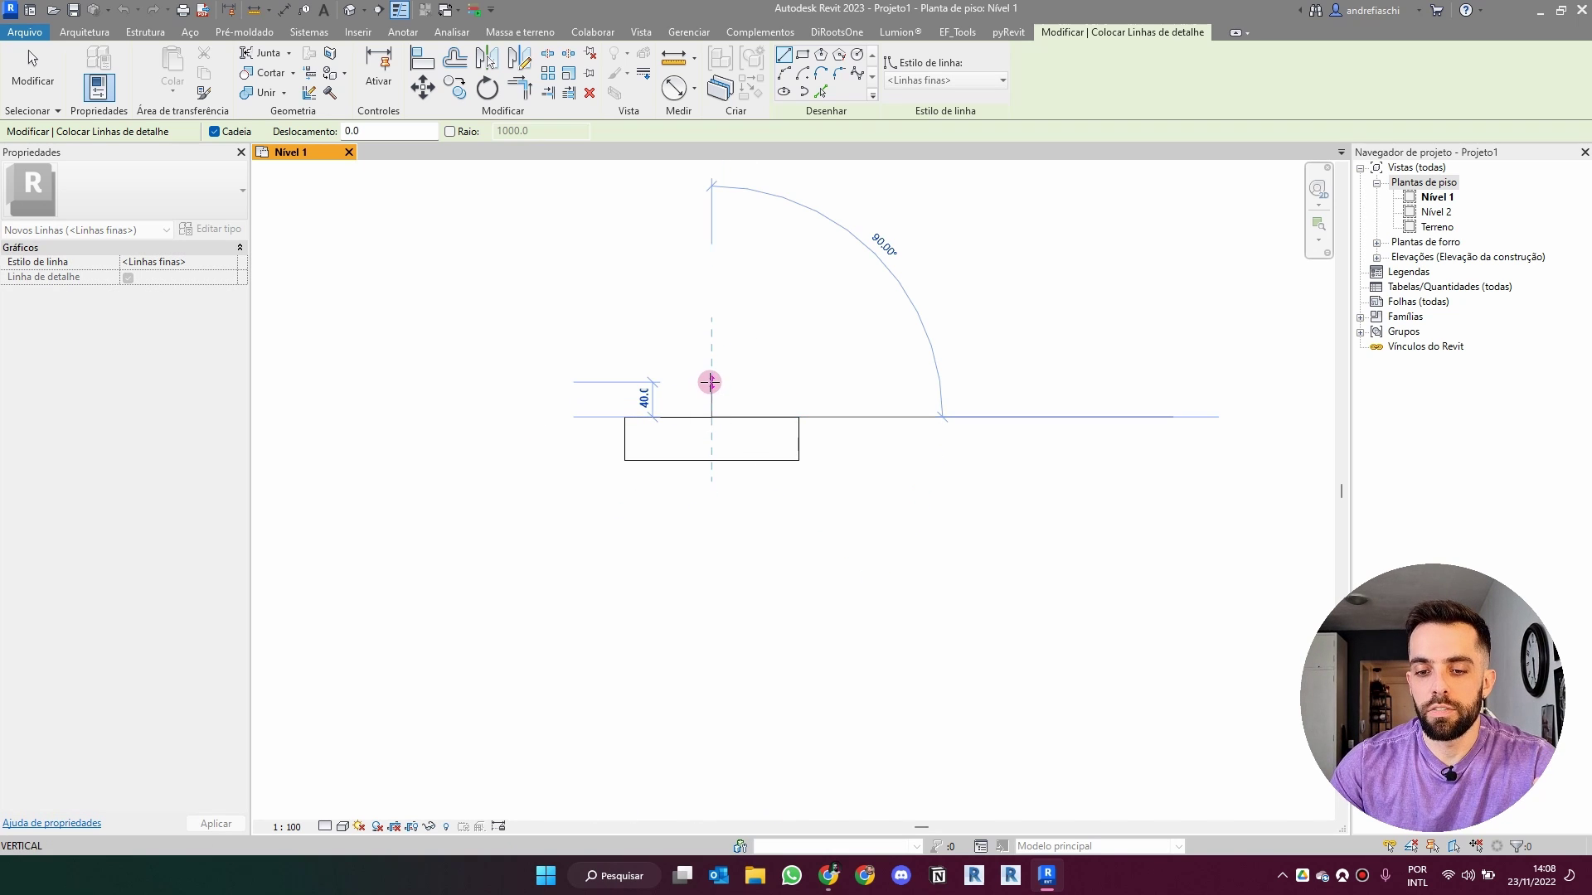
{"action": "type", "text": "50"}
{"action": "key", "text": "Return"}
{"action": "key", "text": "Escape"}
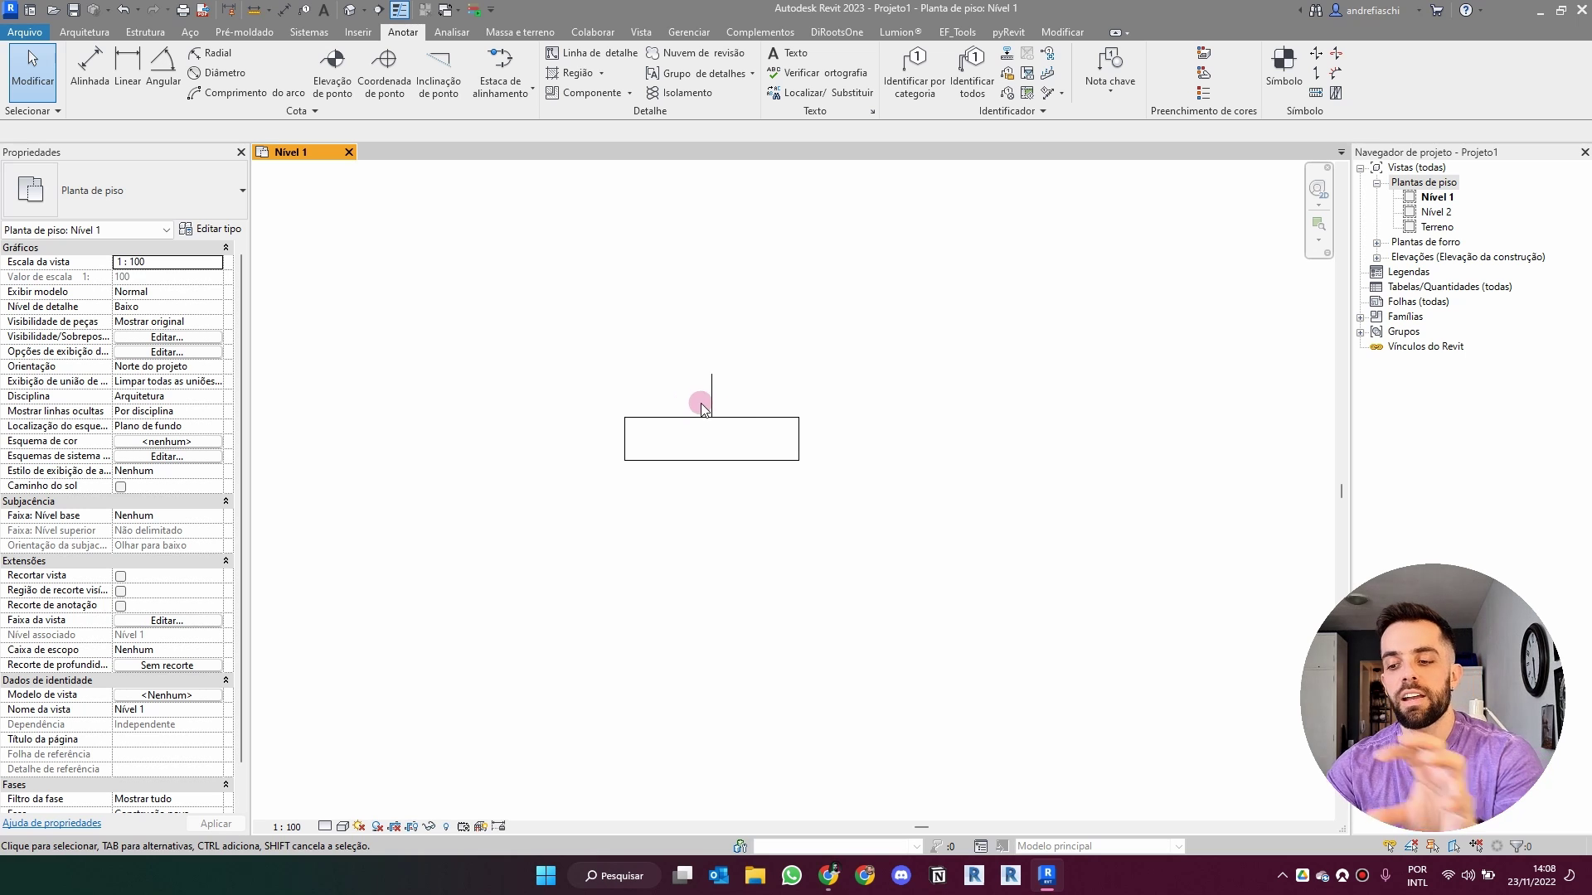
Copy the rectangle and its vertical line twice to the right, corner to corner, making a row of three bricks.
{"action": "left_click_drag", "start_coordinate": [547, 327], "coordinate": [993, 560]}
{"action": "key", "text": "c"}
{"action": "key", "text": "o"}
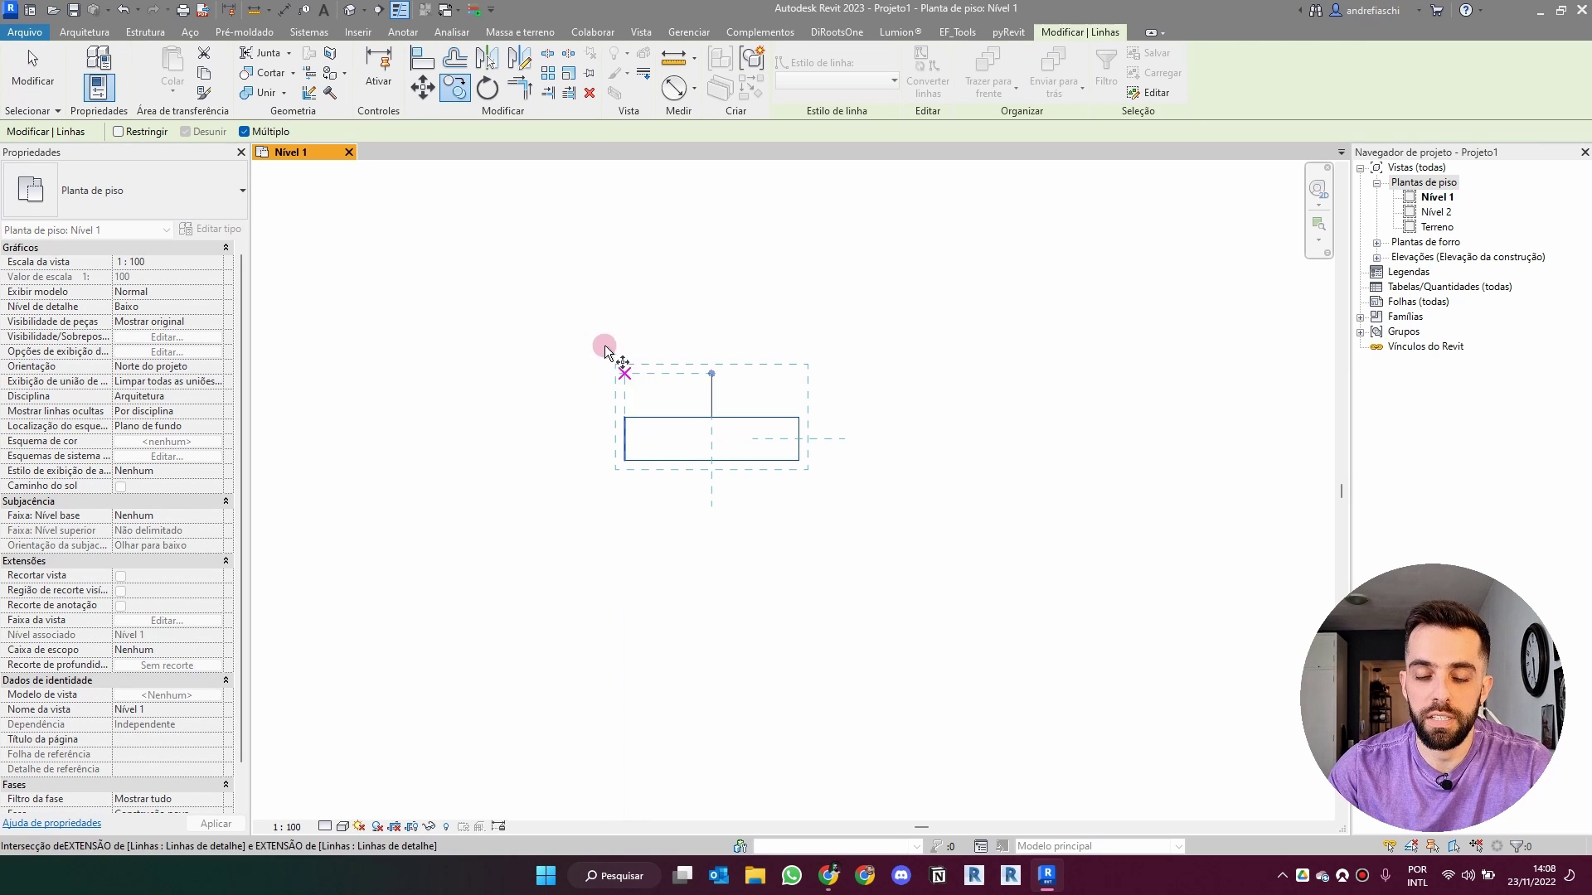
{"action": "left_click", "coordinate": [624, 417]}
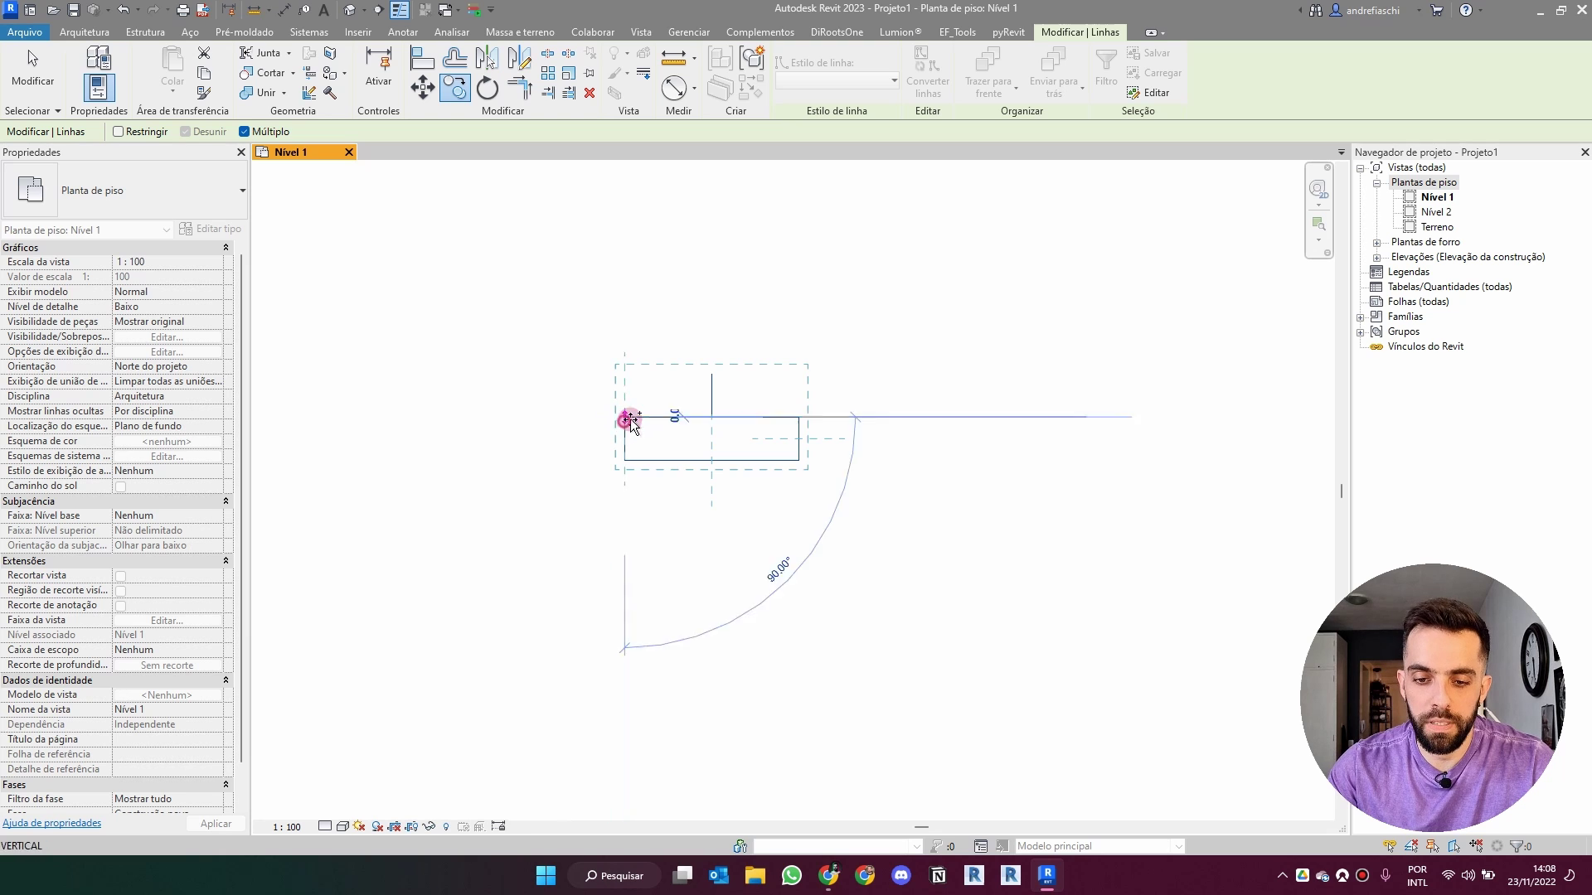
{"action": "left_click", "coordinate": [800, 418]}
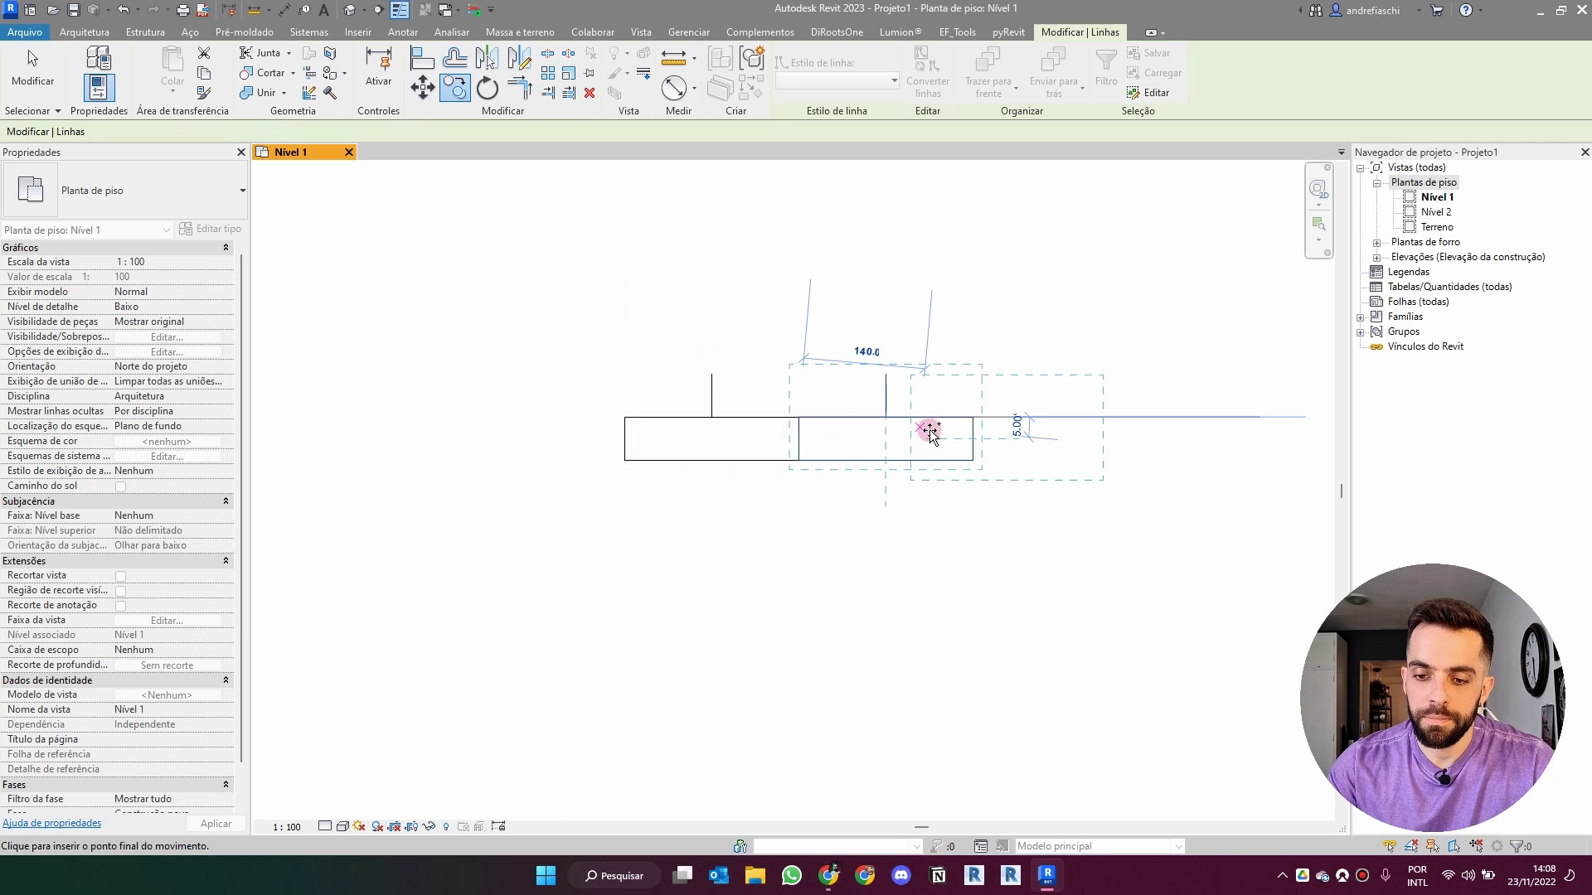
{"action": "left_click", "coordinate": [973, 417]}
{"action": "key", "text": "Escape"}
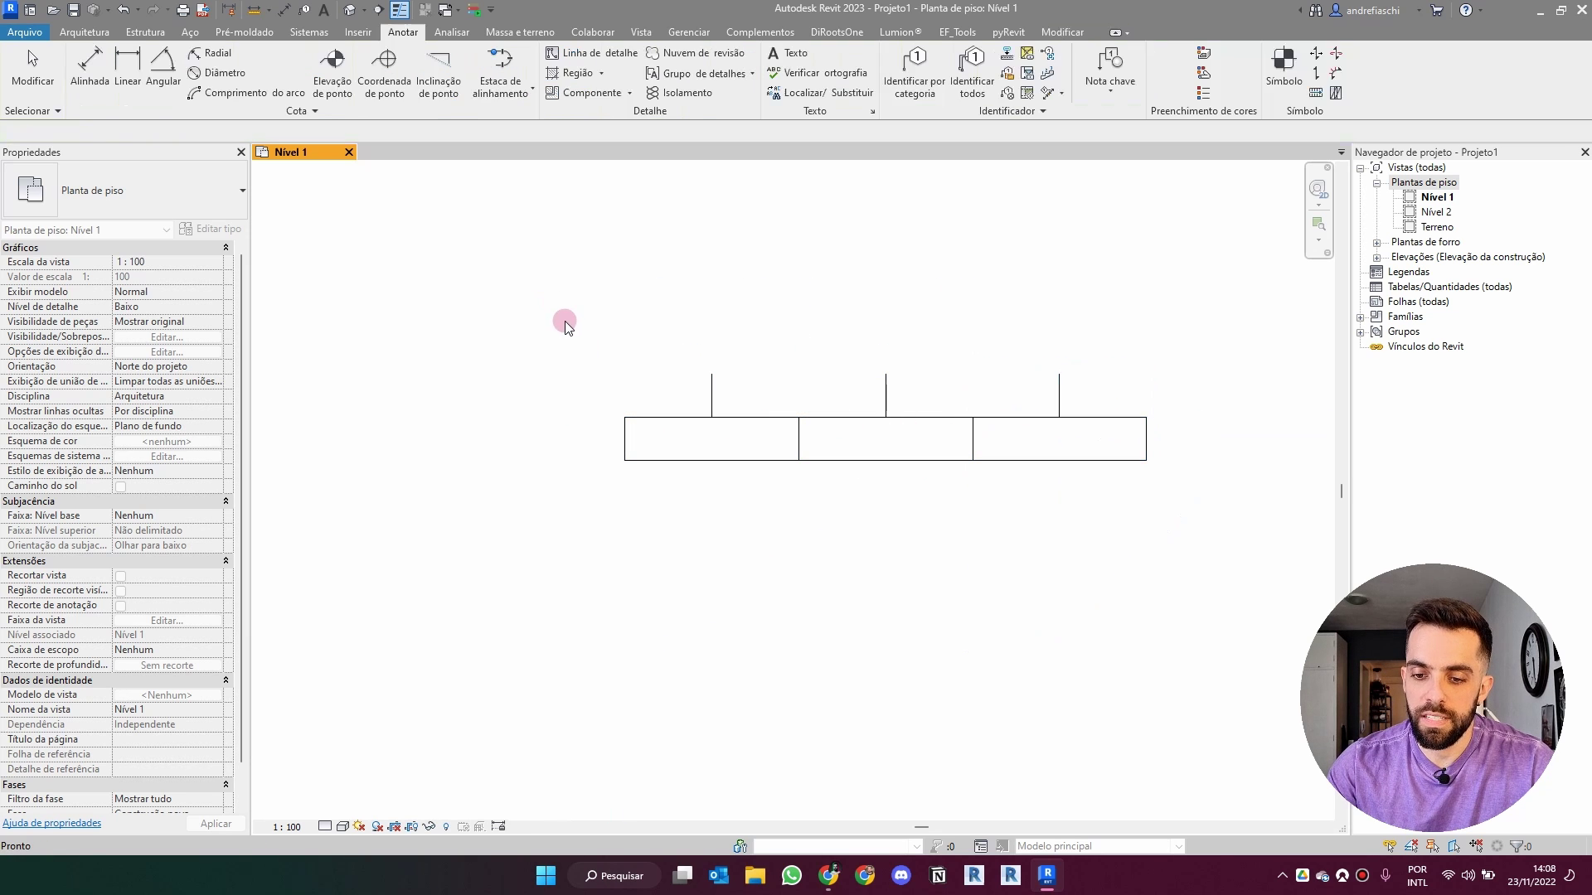
Copy the whole three-brick row with its vertical lines upward twice, stacking each copy directly on the vertical joints below.
{"action": "mouse_move", "coordinate": [550, 308]}
{"action": "left_mouse_down"}
{"action": "mouse_move", "coordinate": [1174, 548]}
{"action": "mouse_move", "coordinate": [1252, 552]}
{"action": "left_mouse_up"}
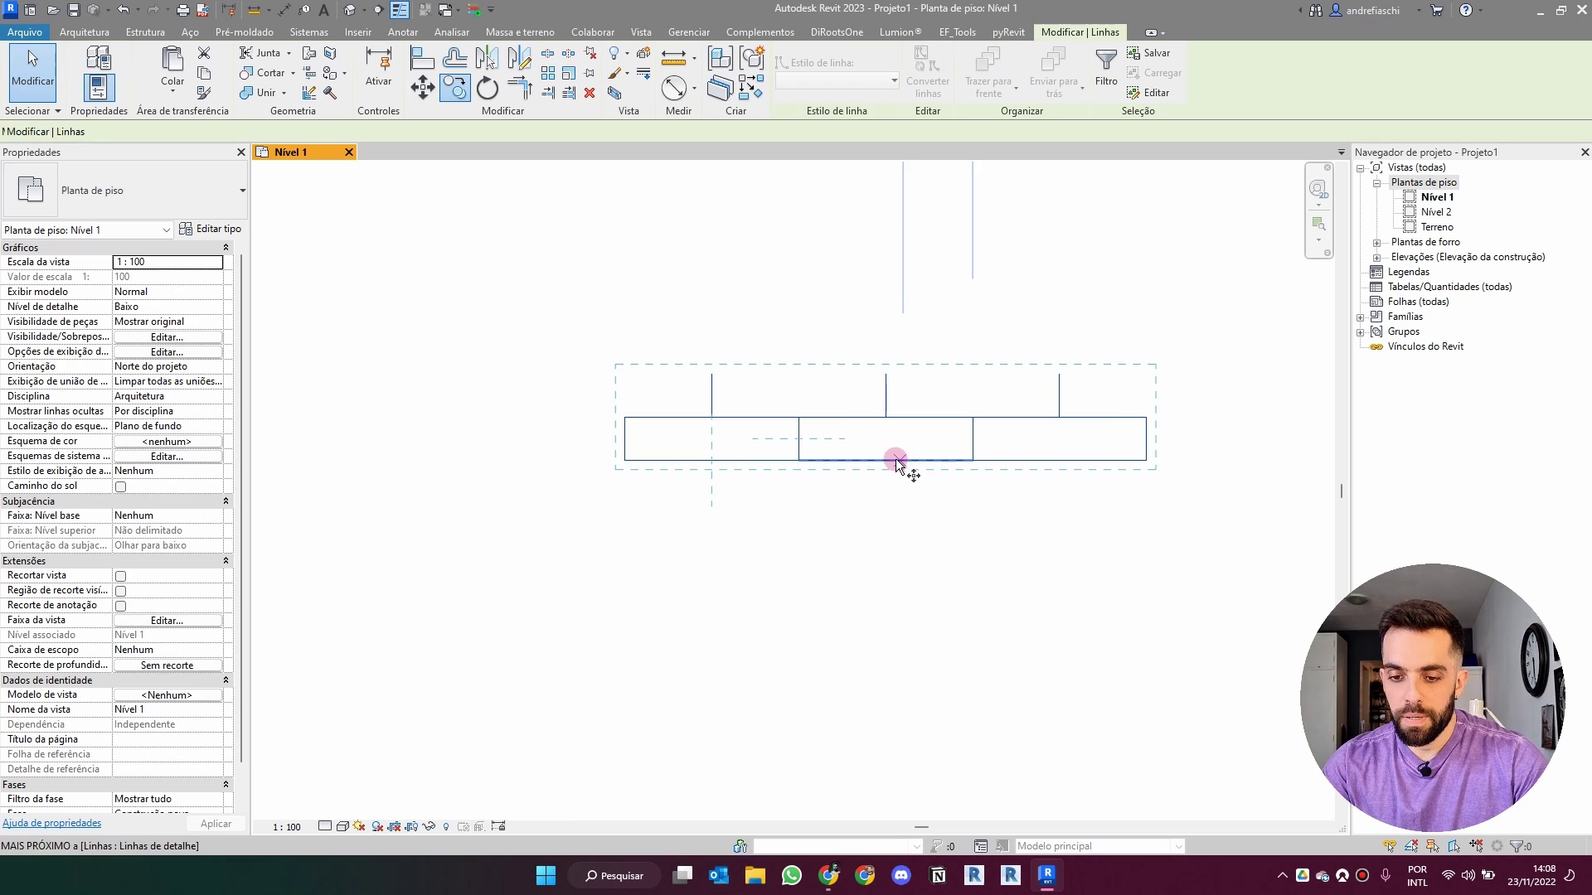
{"action": "key", "text": "c"}
{"action": "key", "text": "o"}
{"action": "left_click", "coordinate": [885, 417]}
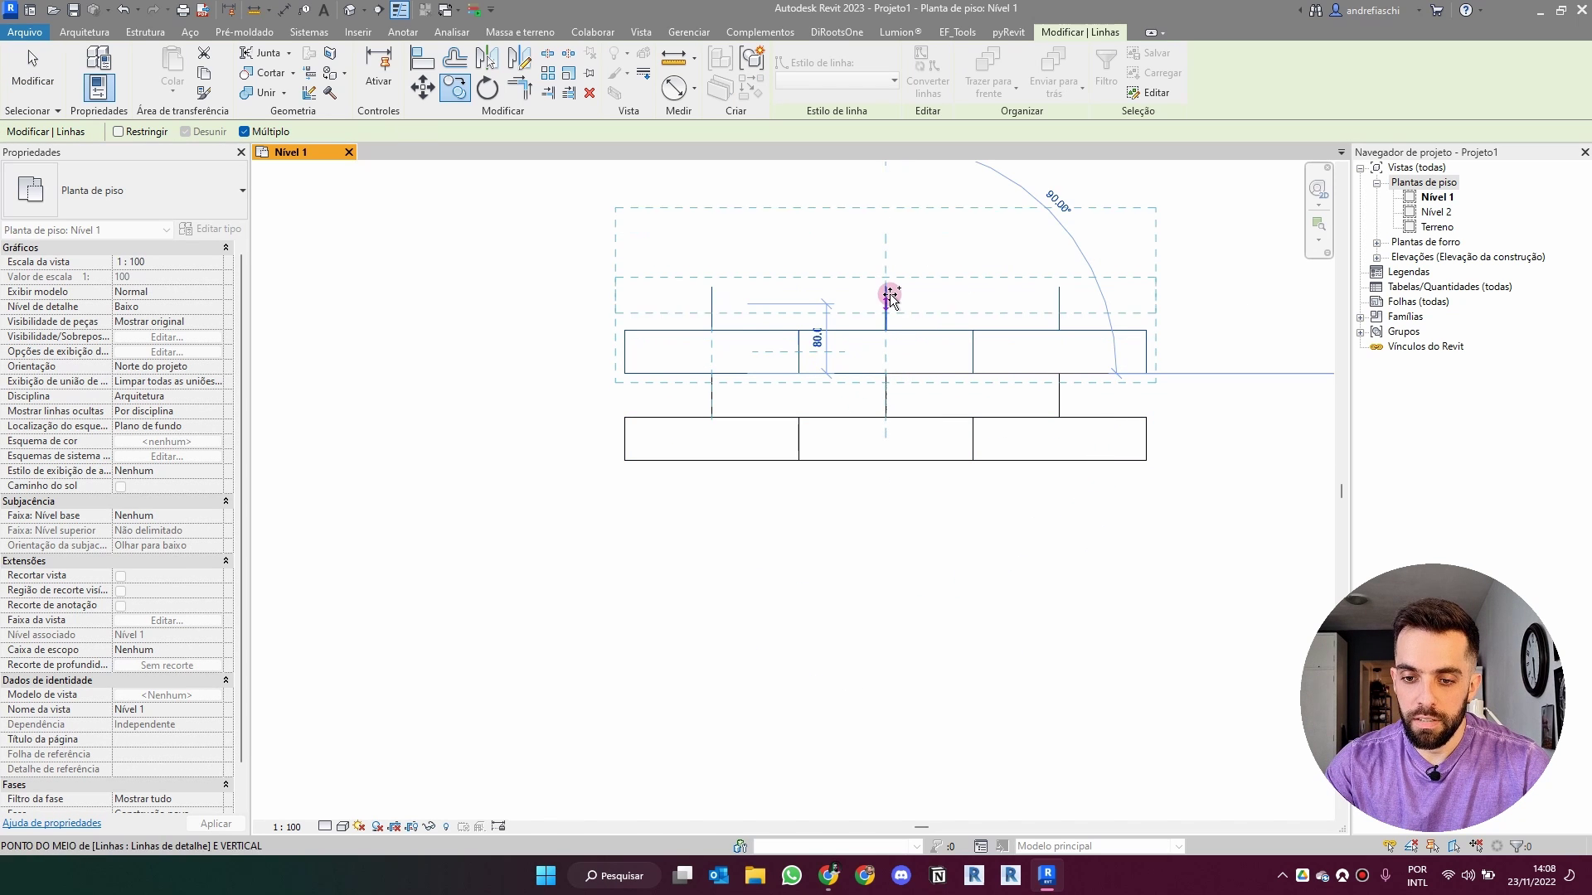
{"action": "left_click", "coordinate": [888, 290]}
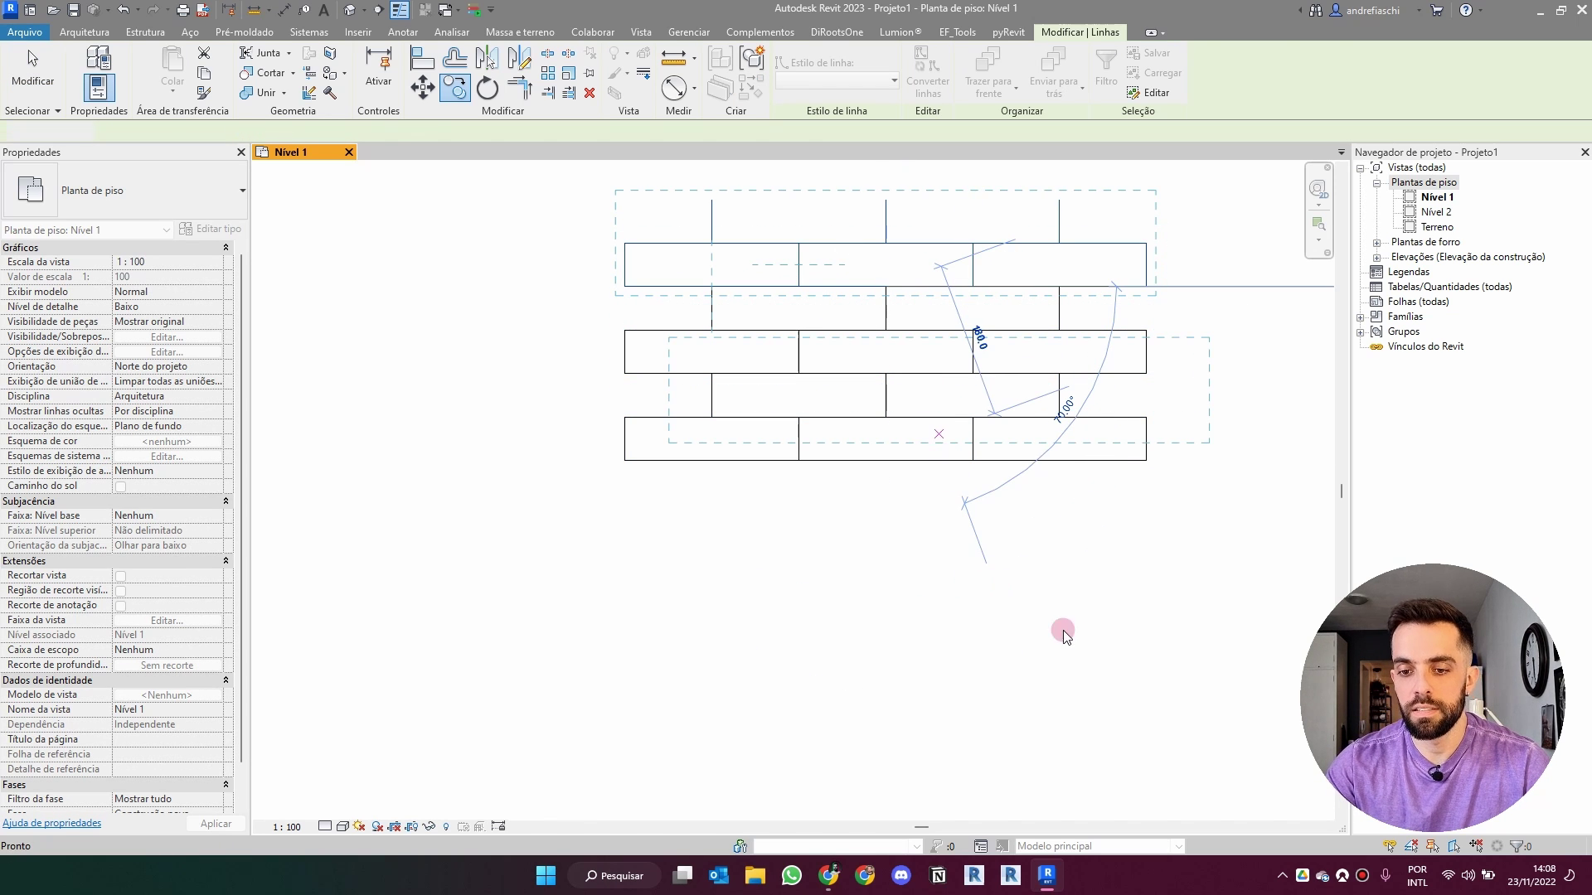
{"action": "key", "text": "Escape"}
{"action": "key", "text": "Escape"}
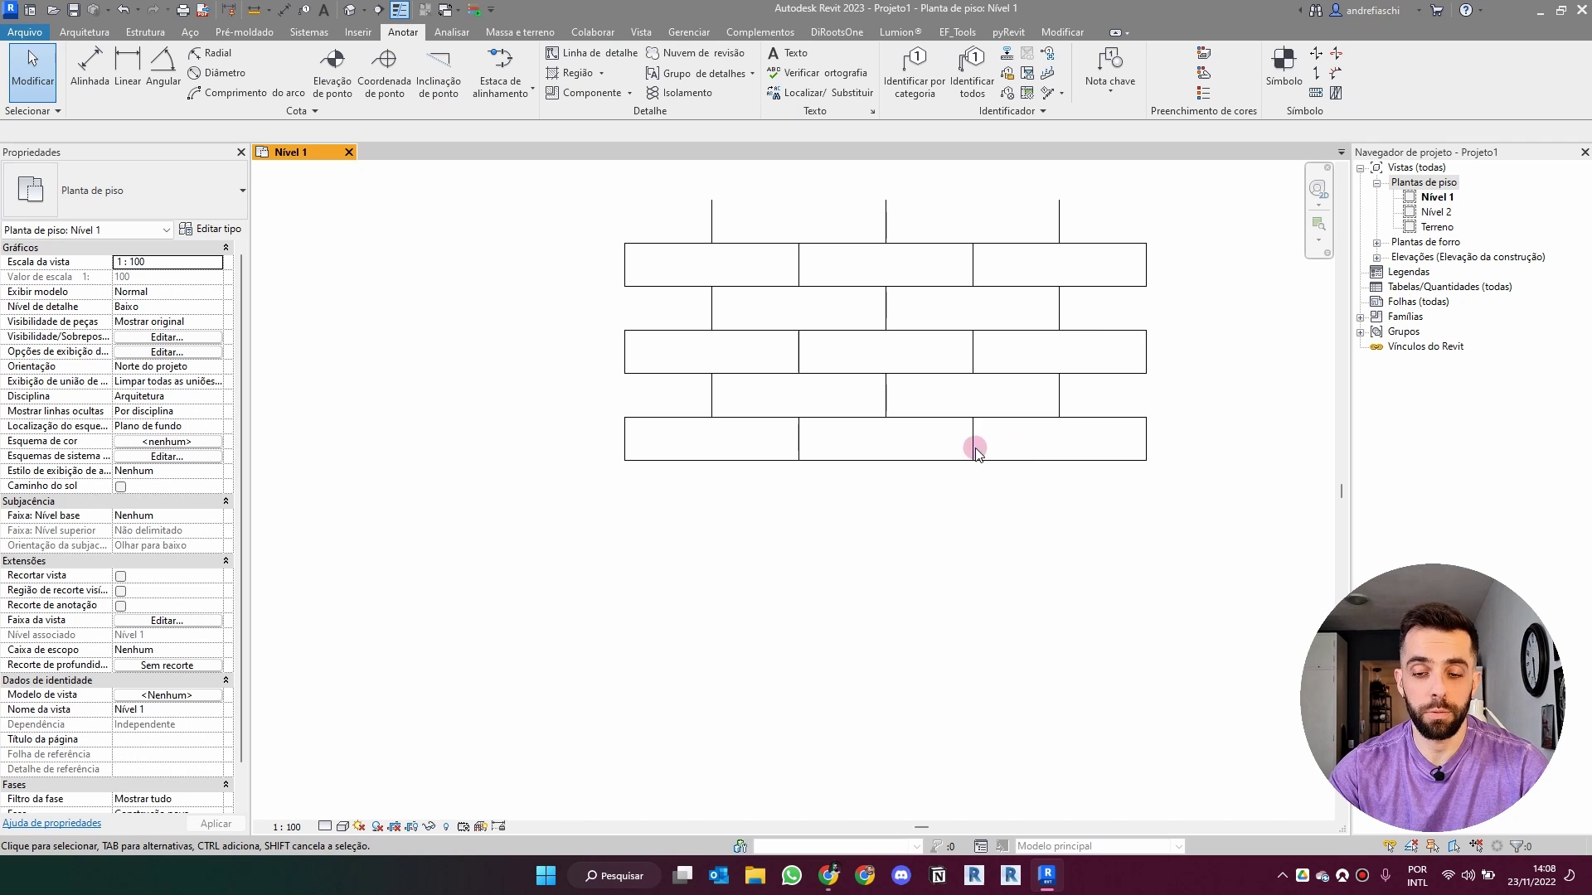
{"action": "left_click_drag", "start_coordinate": [756, 508], "coordinate": [806, 473]}
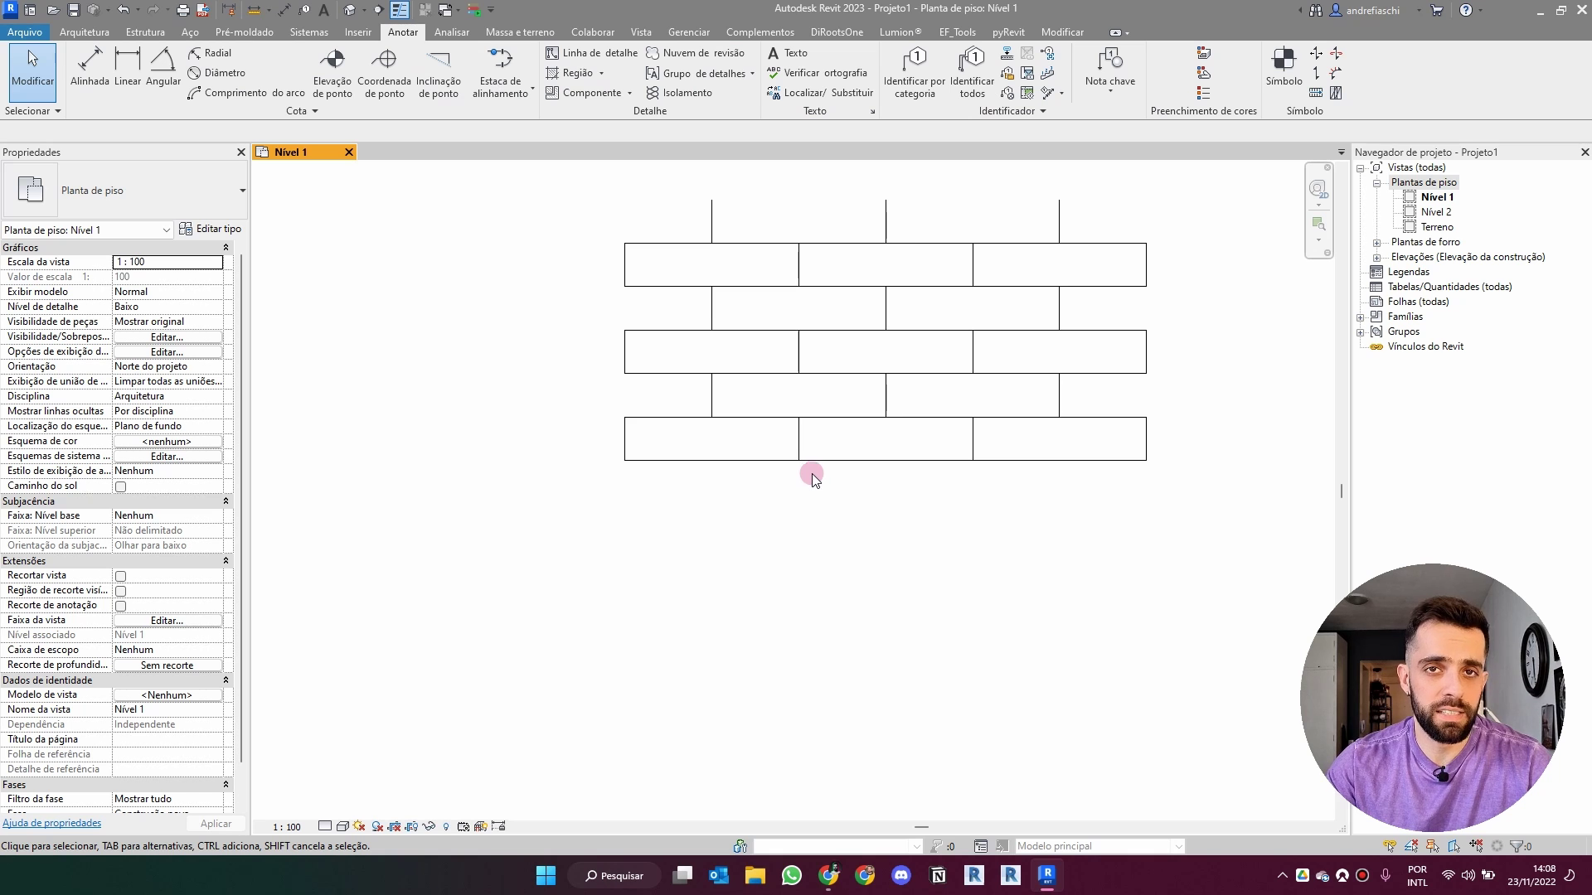
{"action": "left_click_drag", "start_coordinate": [638, 451], "coordinate": [829, 435]}
{"action": "left_click", "coordinate": [643, 431]}
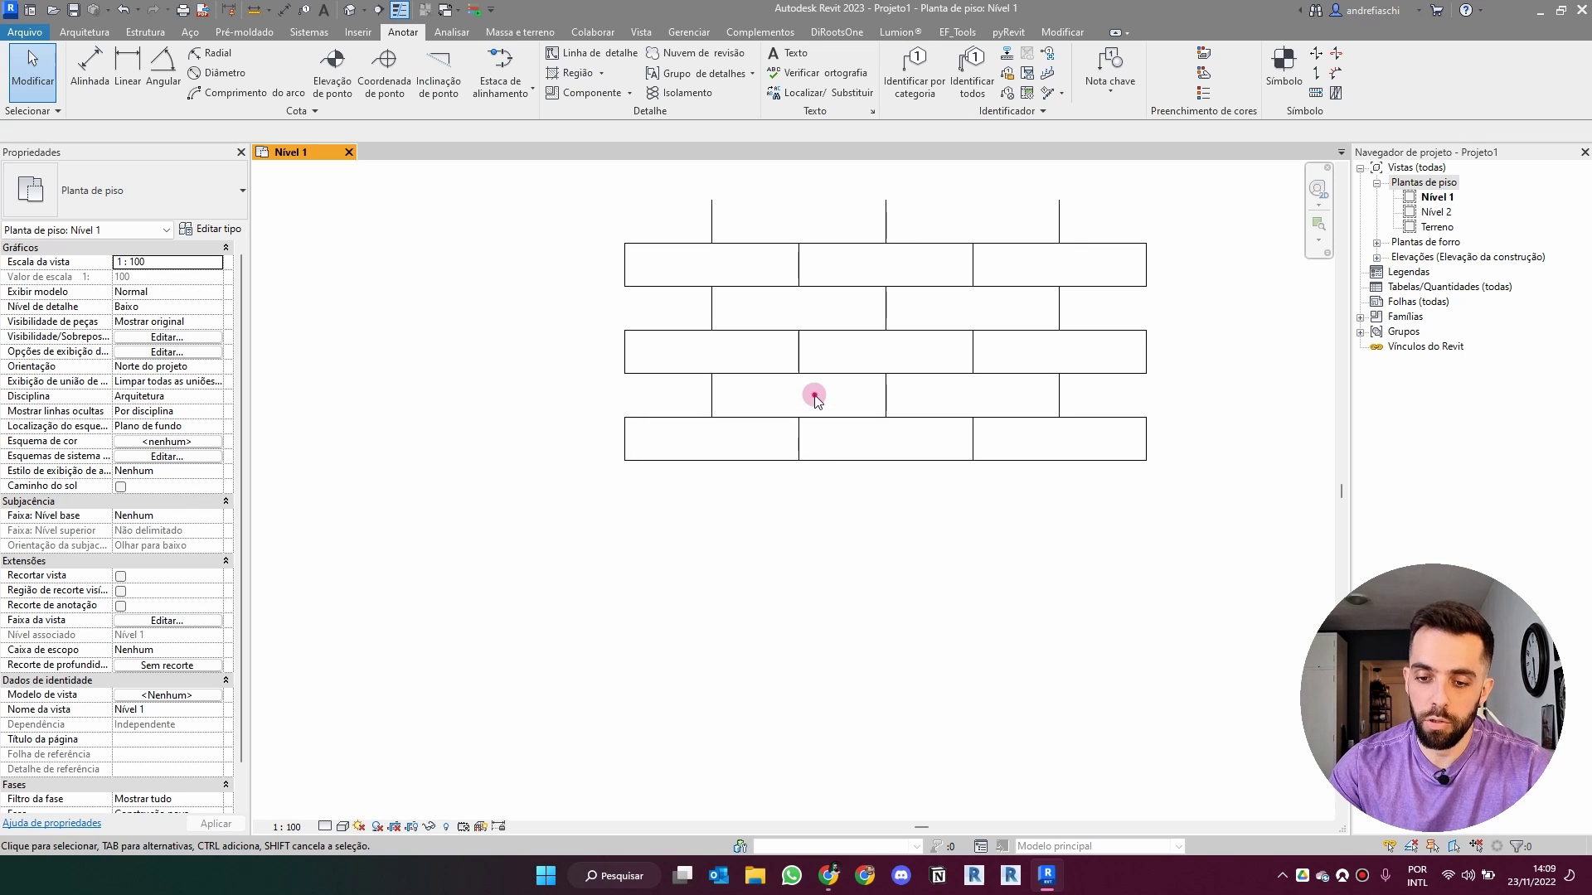
{"action": "left_click_drag", "start_coordinate": [814, 396], "coordinate": [792, 489]}
{"action": "left_click", "coordinate": [814, 527]}
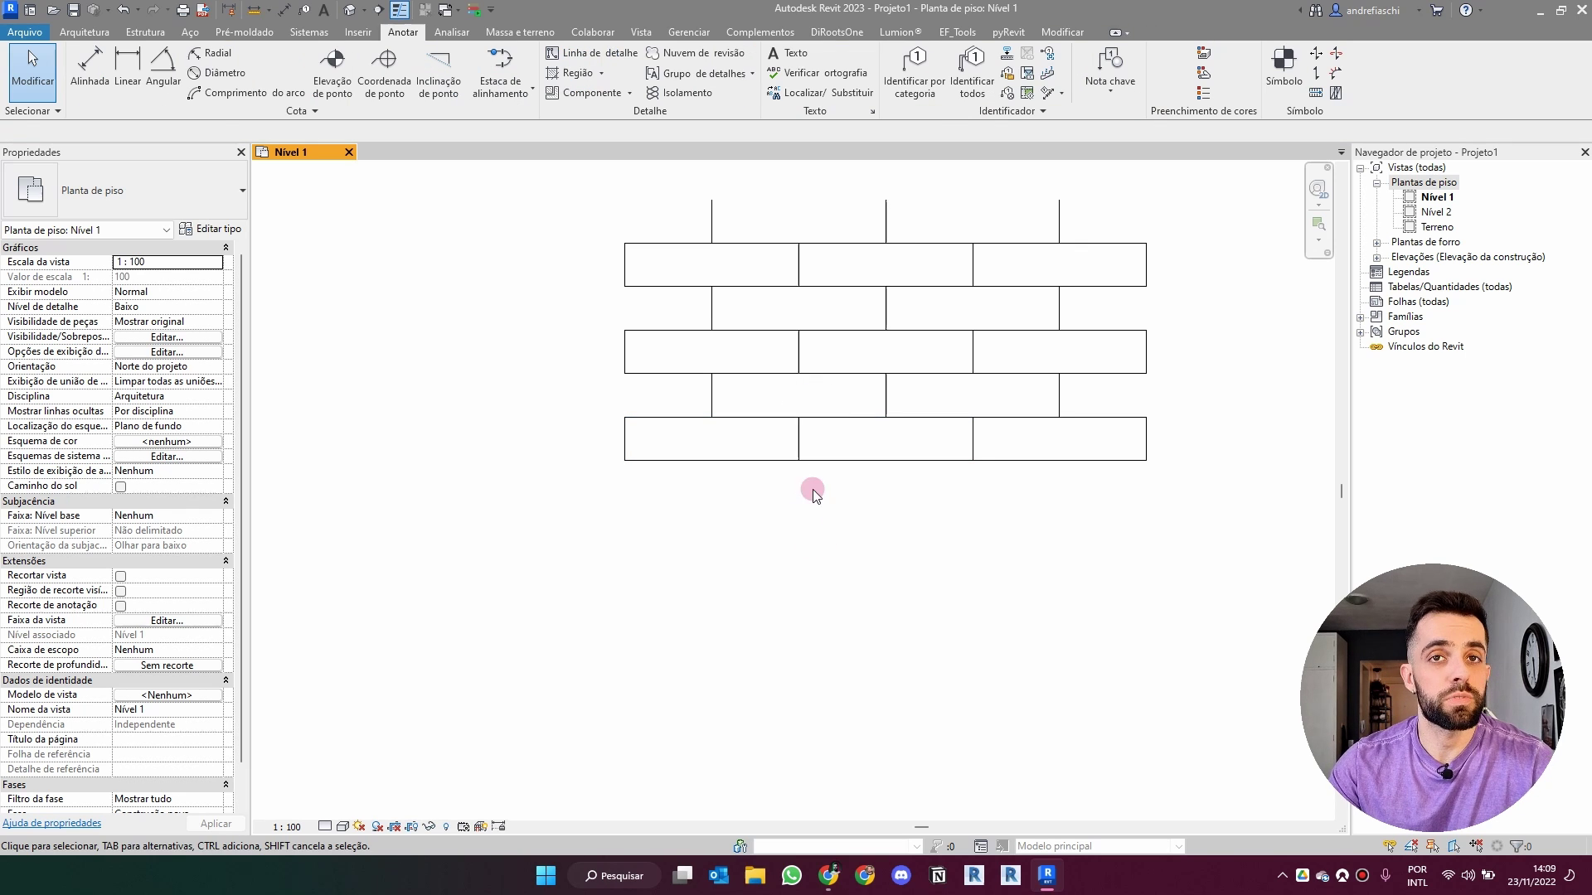
{"action": "left_click", "coordinate": [800, 443]}
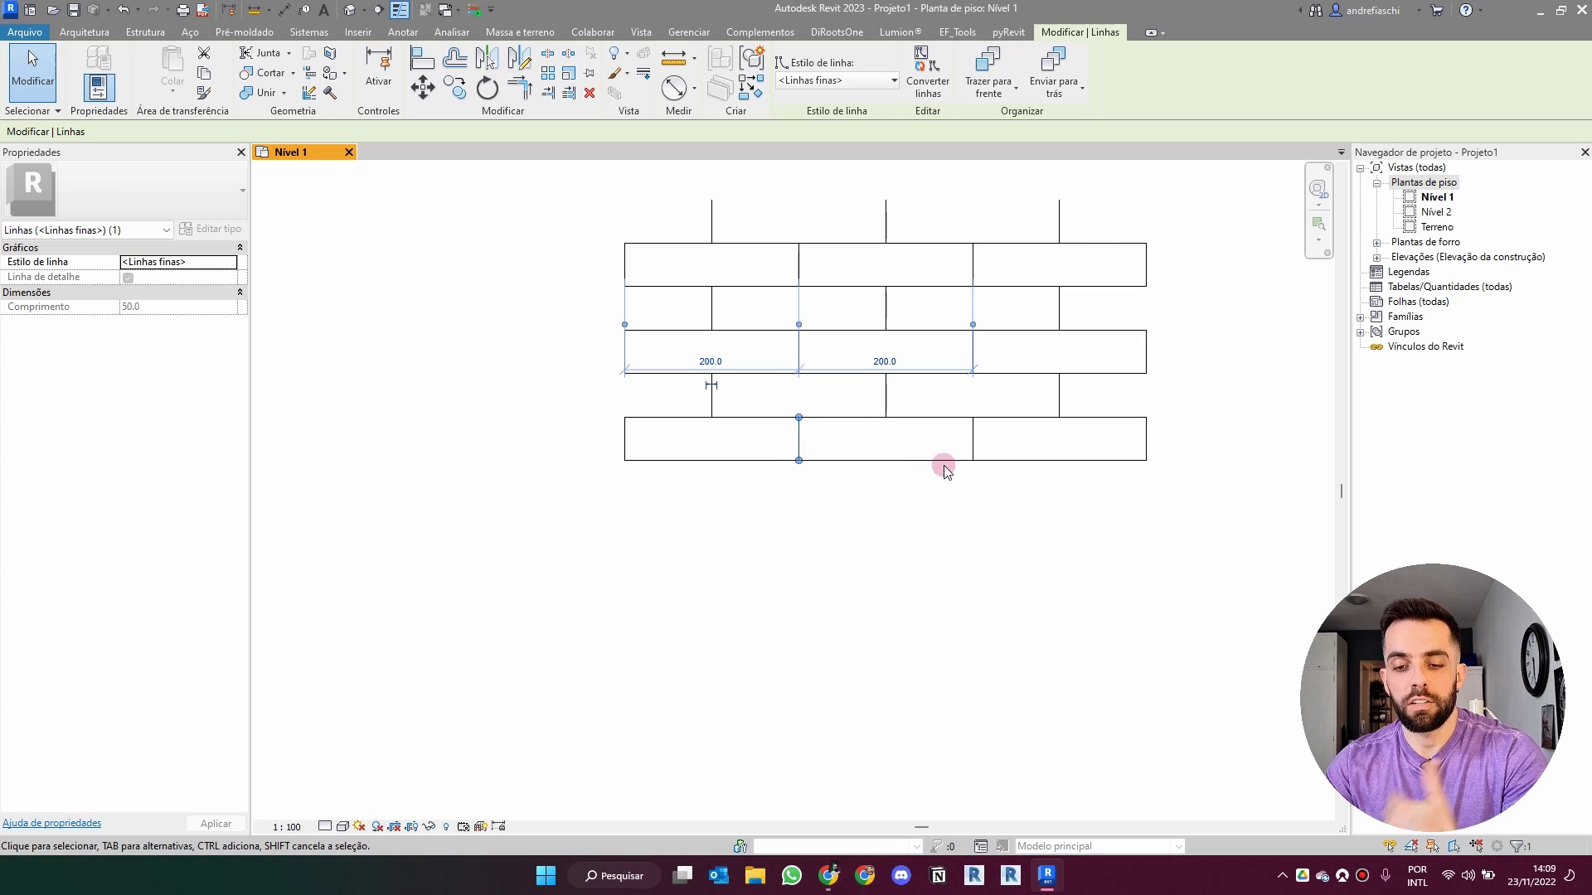
{"action": "key", "text": "Escape"}
Delete all lines except the lower-left brick's left, top and bottom edges and the vertical joint above it.
{"action": "left_click_drag", "start_coordinate": [1160, 509], "coordinate": [584, 362]}
{"action": "key", "text": "Delete"}
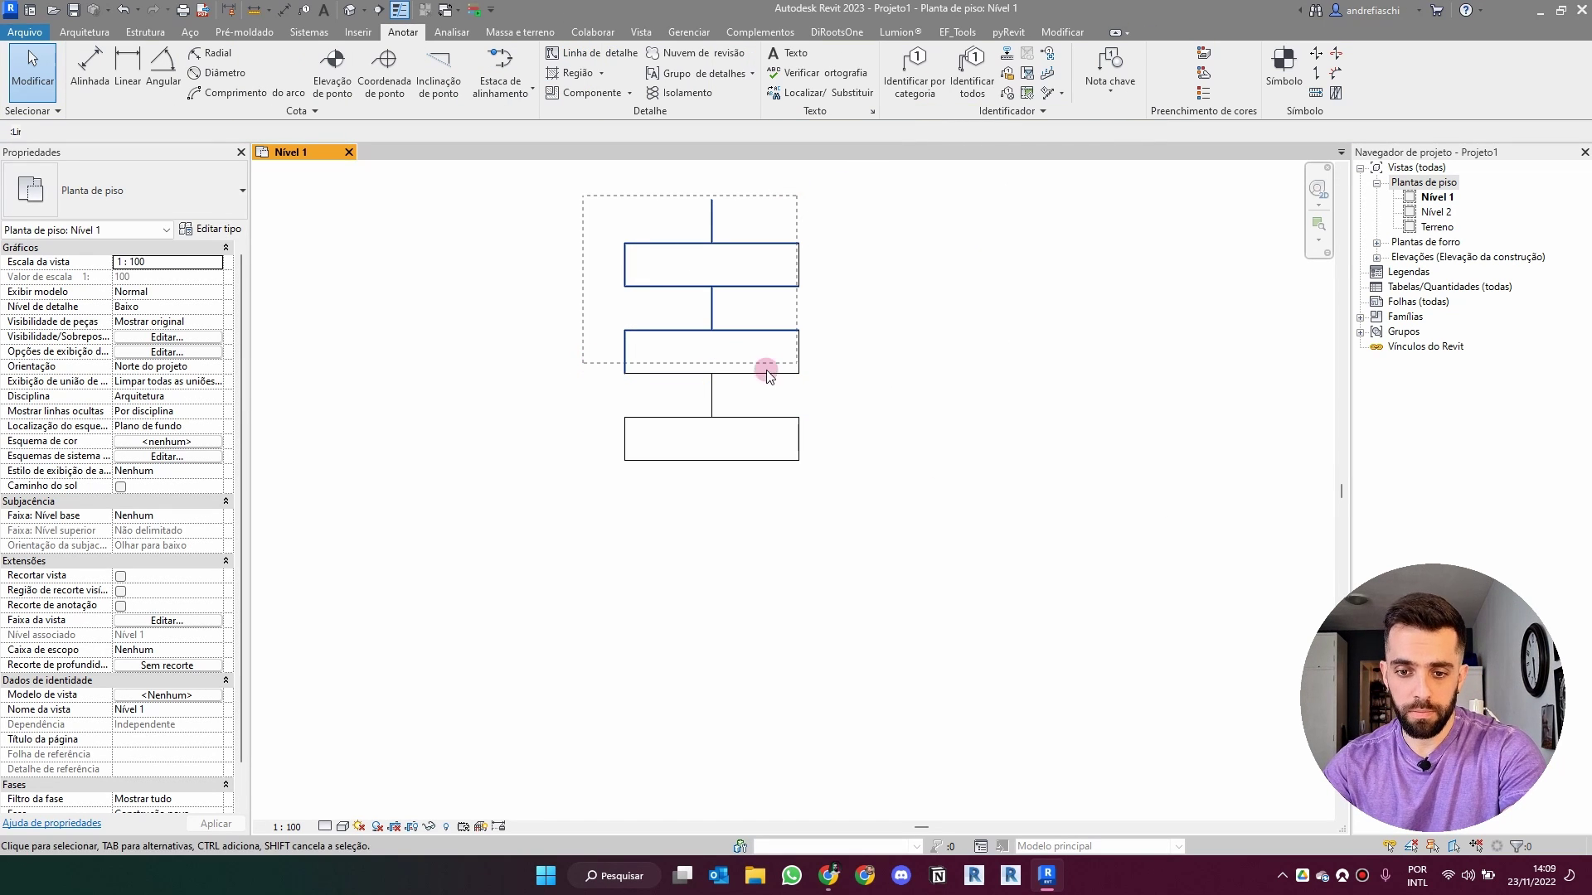
{"action": "key", "text": "Delete"}
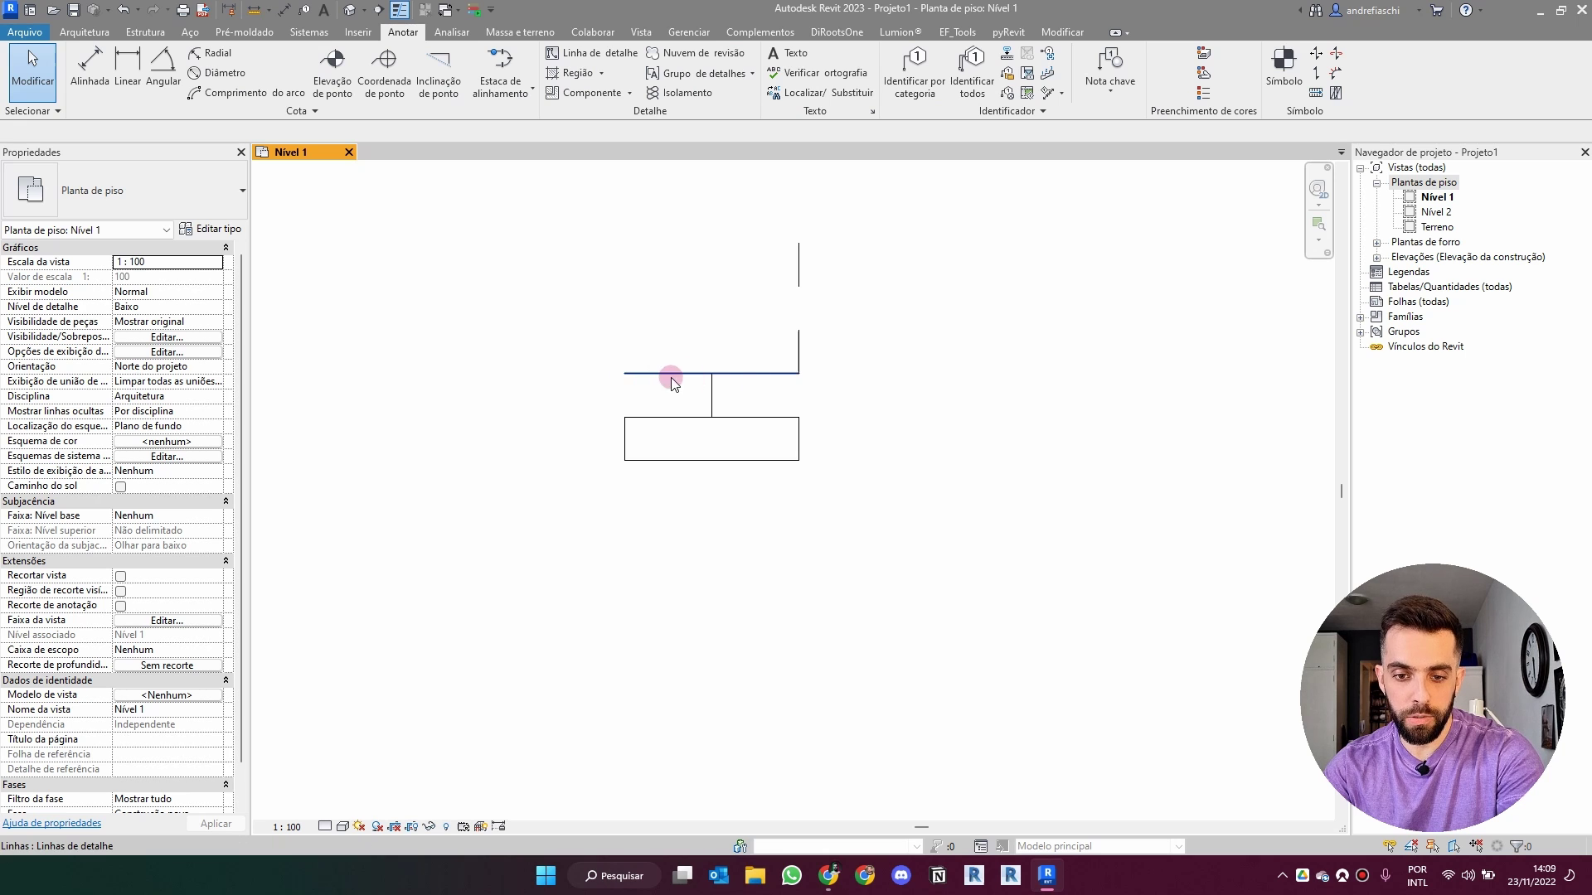
{"action": "left_click", "coordinate": [758, 374]}
{"action": "key", "text": "Delete"}
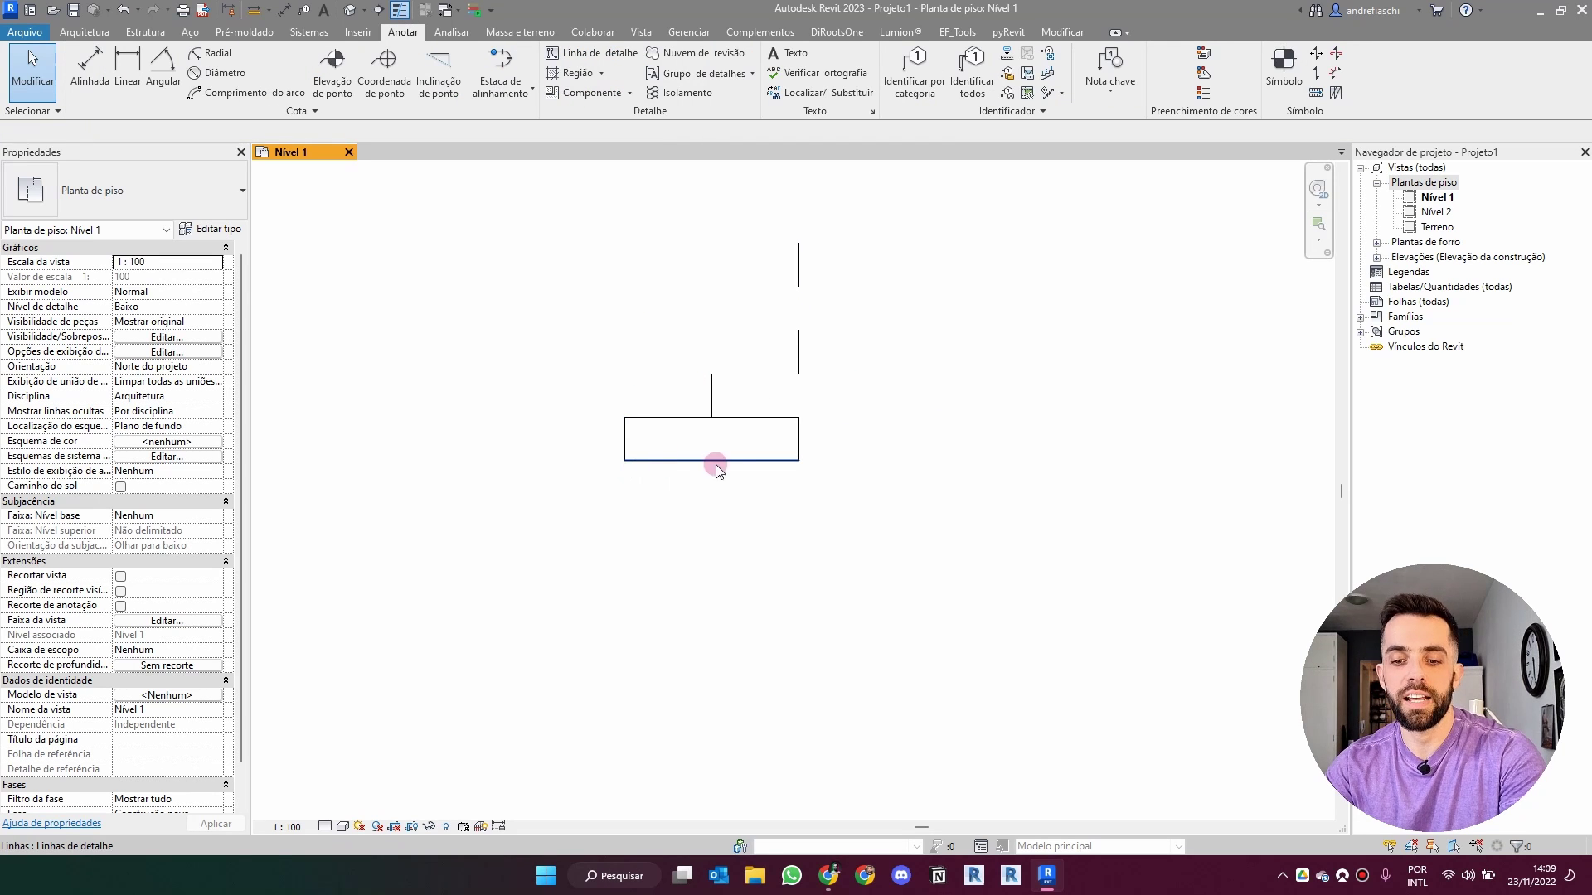
{"action": "left_click_drag", "start_coordinate": [859, 363], "coordinate": [744, 255]}
{"action": "key", "text": "Delete"}
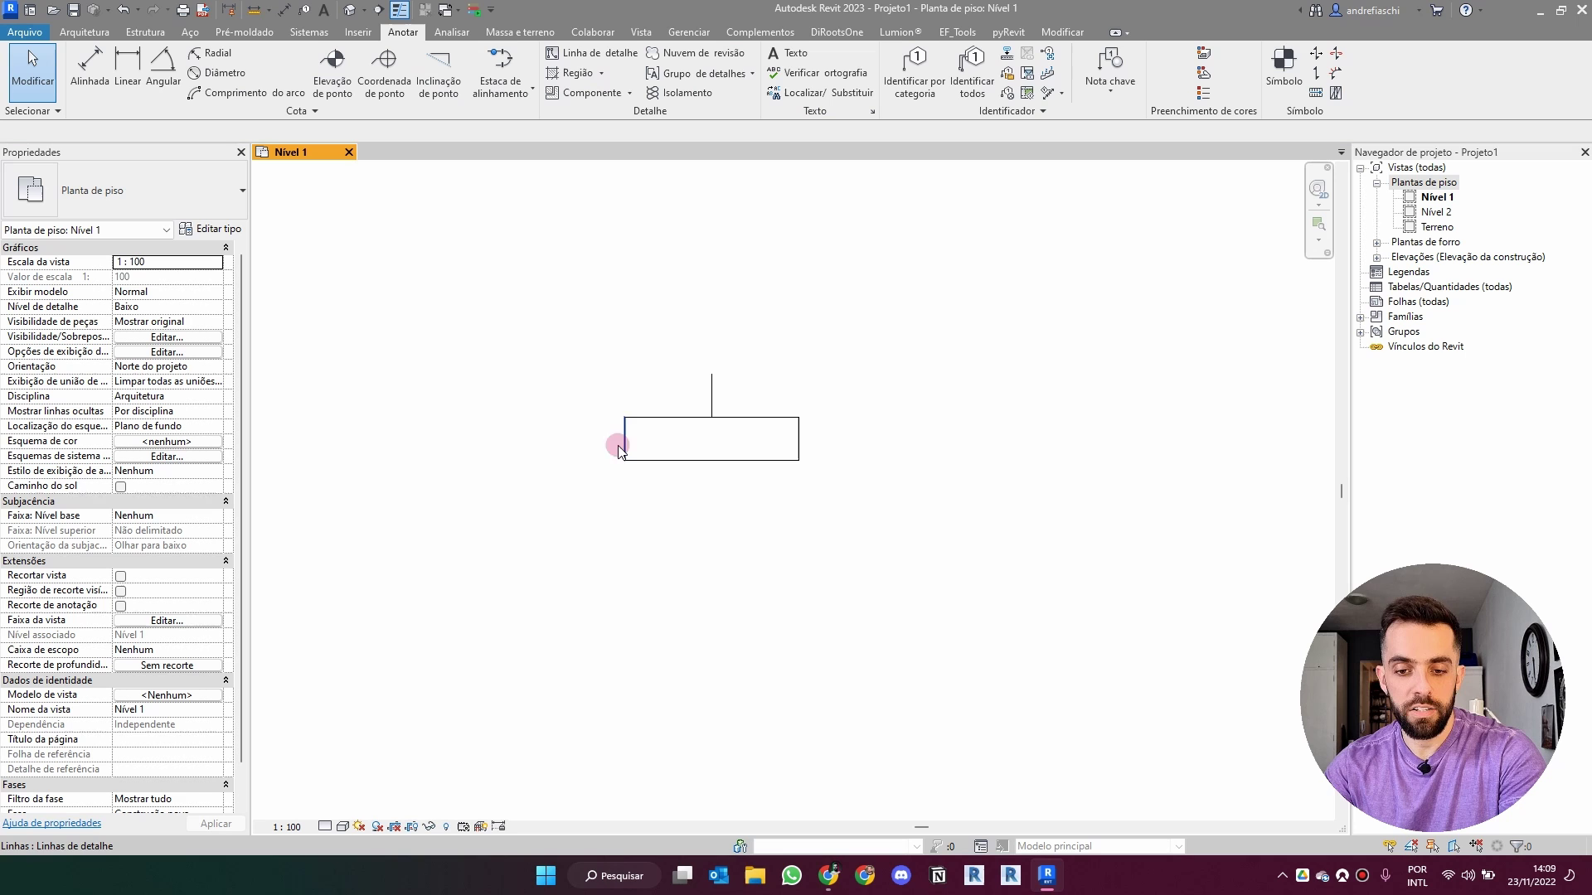
{"action": "left_click", "coordinate": [798, 440]}
{"action": "left_click", "coordinate": [897, 451]}
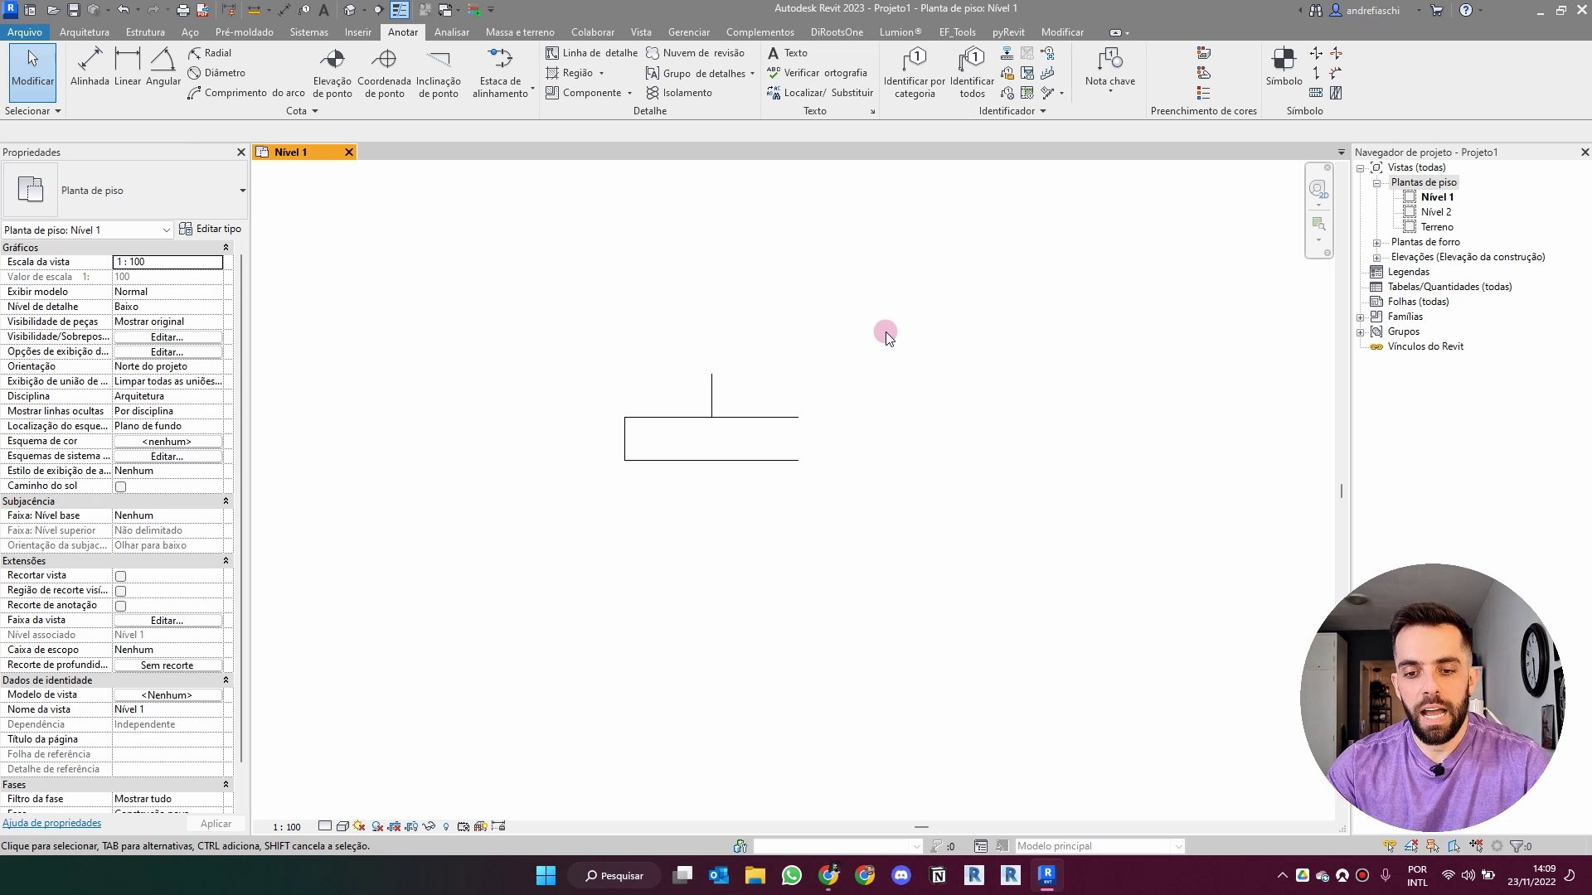
{"action": "mouse_move", "coordinate": [959, 277]}
{"action": "left_mouse_down"}
{"action": "mouse_move", "coordinate": [543, 575]}
{"action": "mouse_move", "coordinate": [774, 544]}
{"action": "mouse_move", "coordinate": [896, 485]}
{"action": "left_mouse_up"}
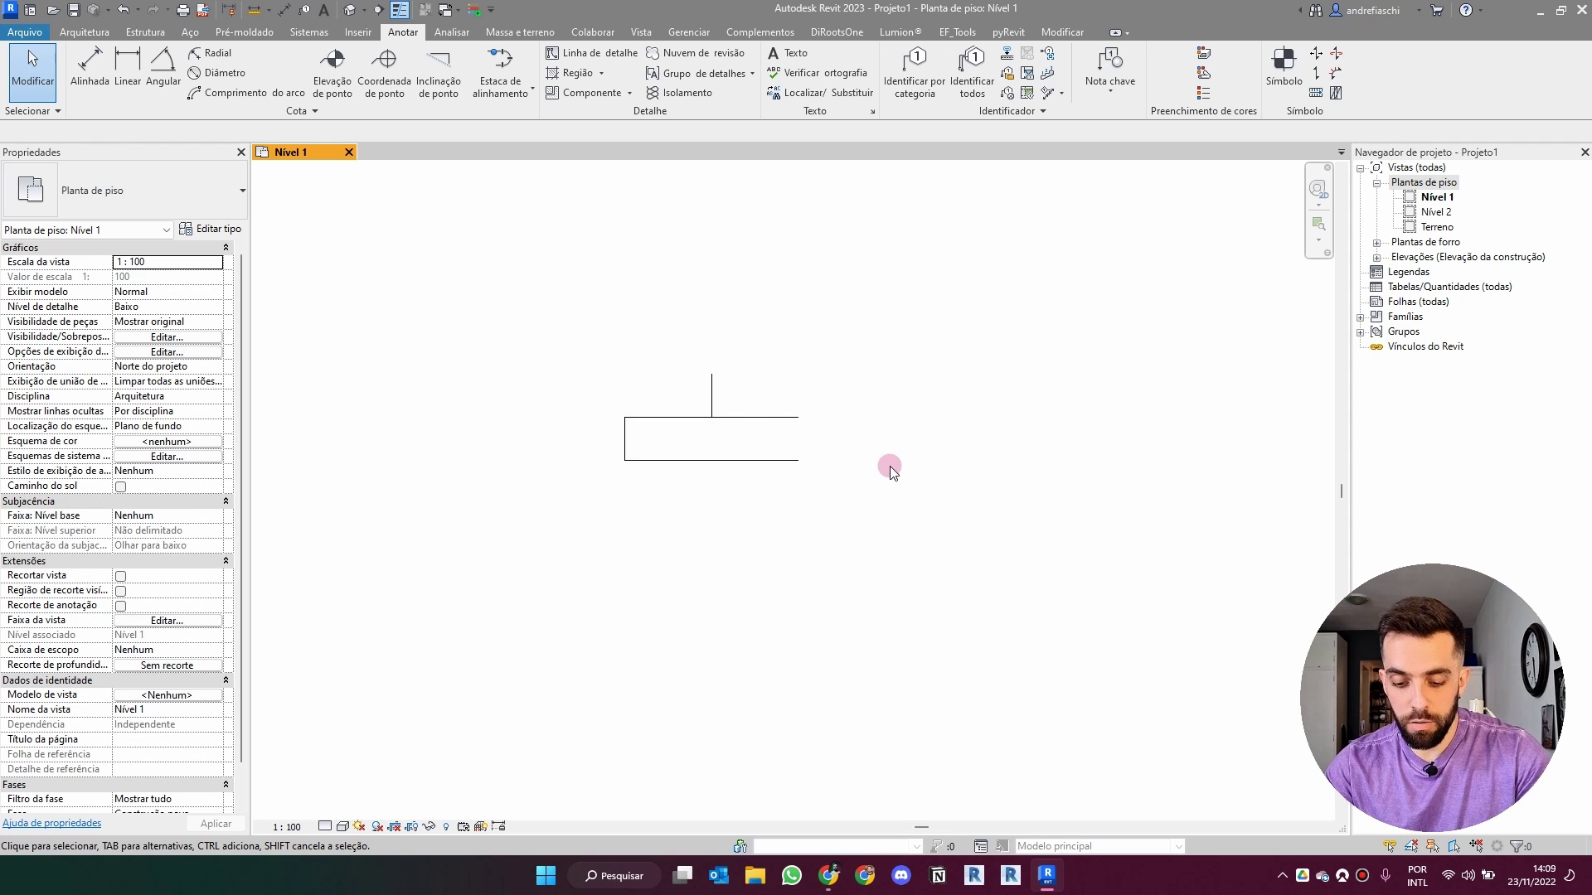
Draw chained detail lines across the top of the upper course at the vertical joint's height and down to the brick's lower-right corner.
{"action": "key", "text": "d"}
{"action": "key", "text": "l"}
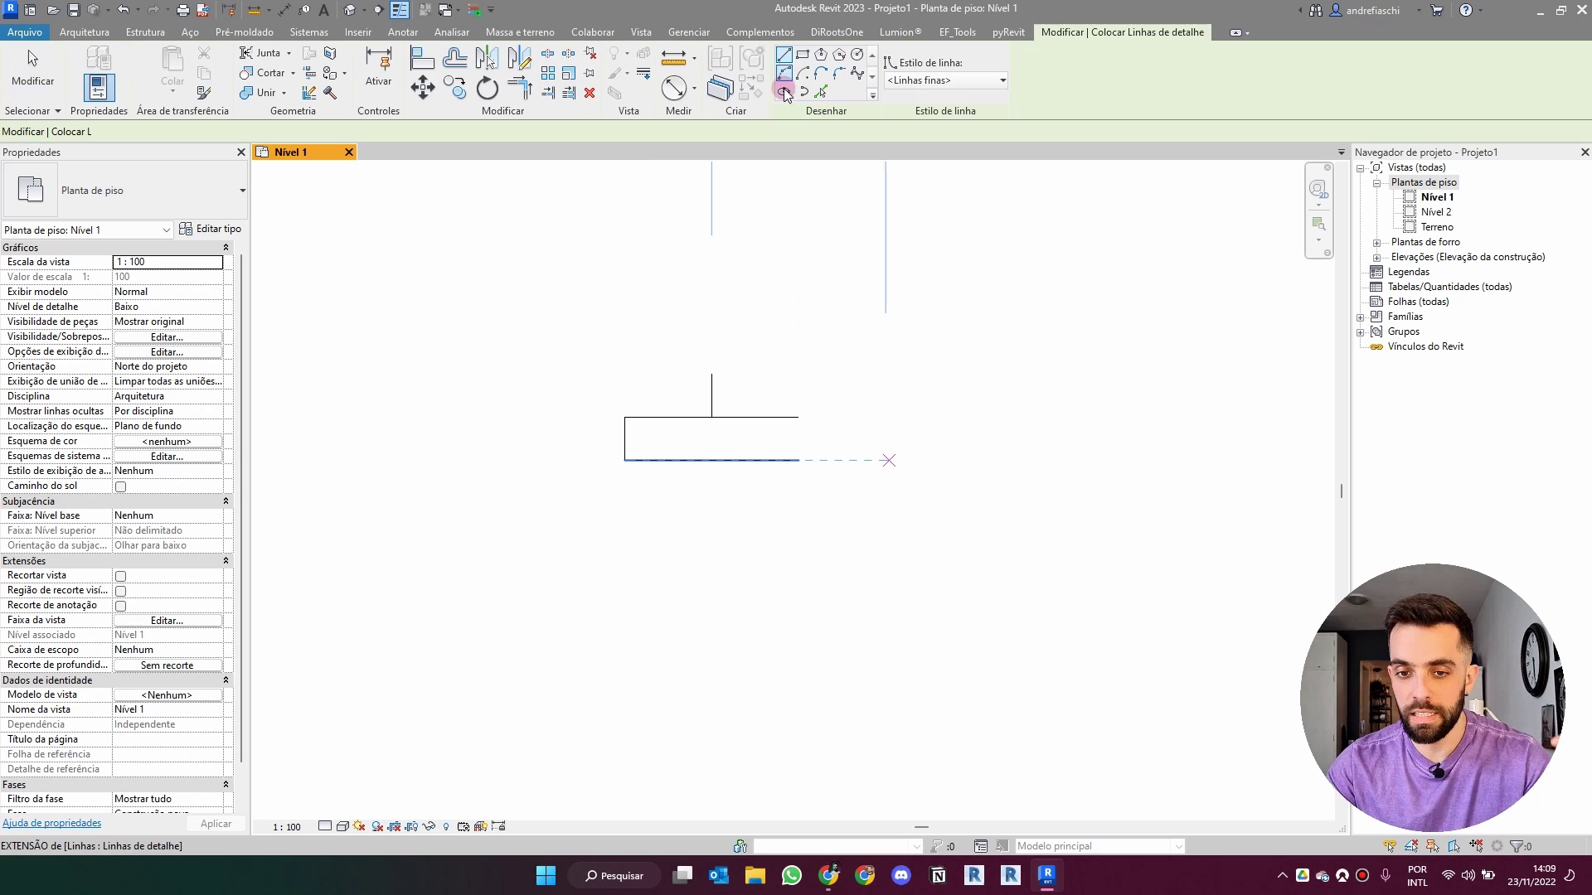
{"action": "left_click", "coordinate": [803, 54]}
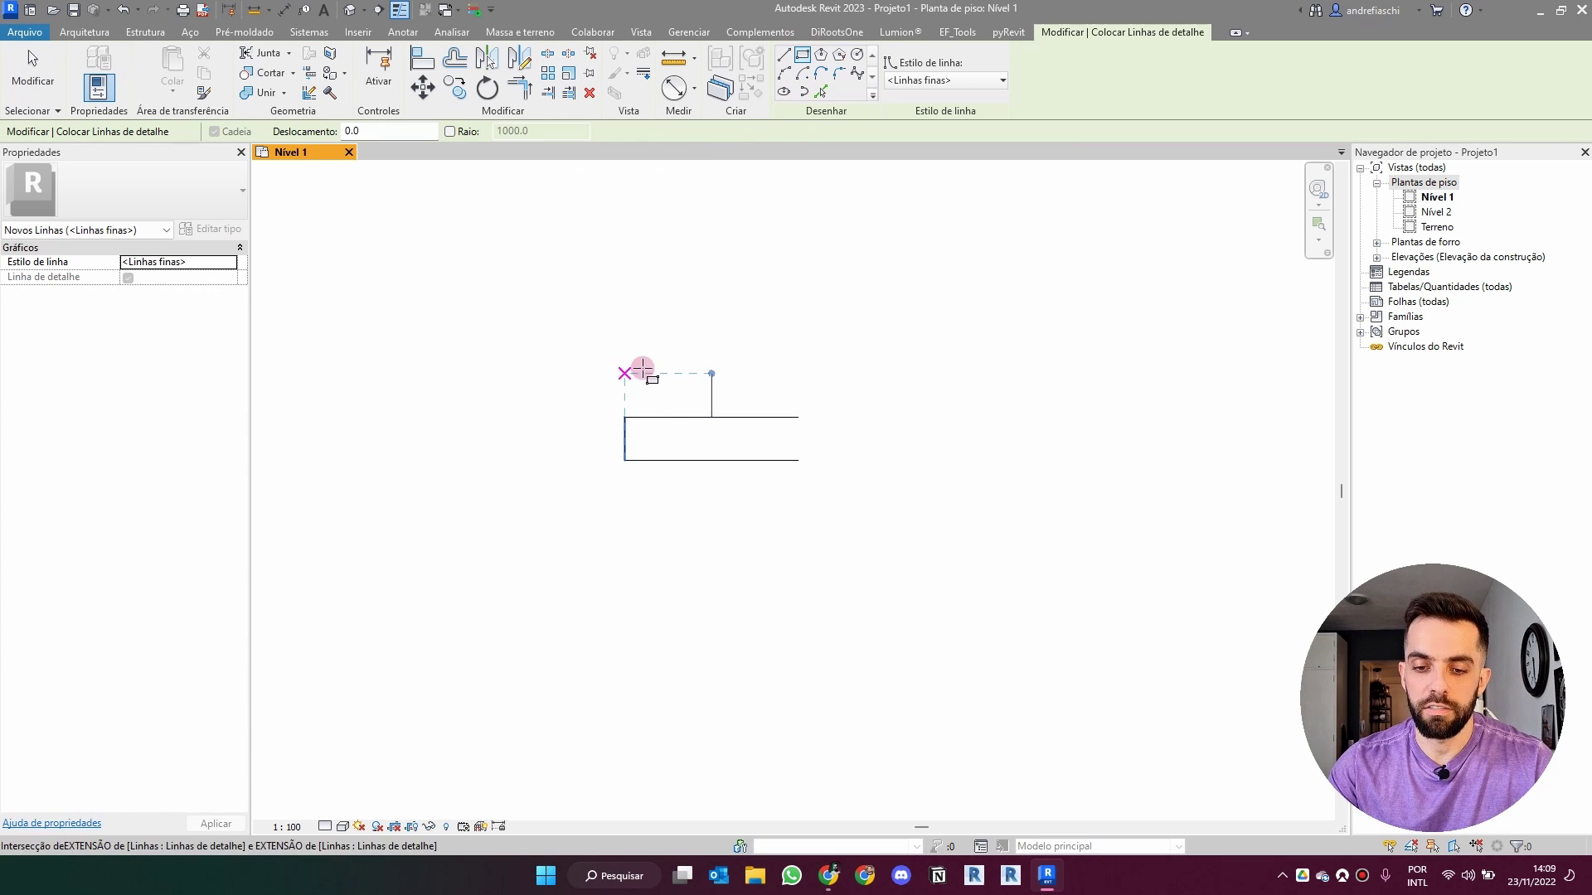
{"action": "left_click", "coordinate": [784, 55]}
{"action": "left_click", "coordinate": [624, 374]}
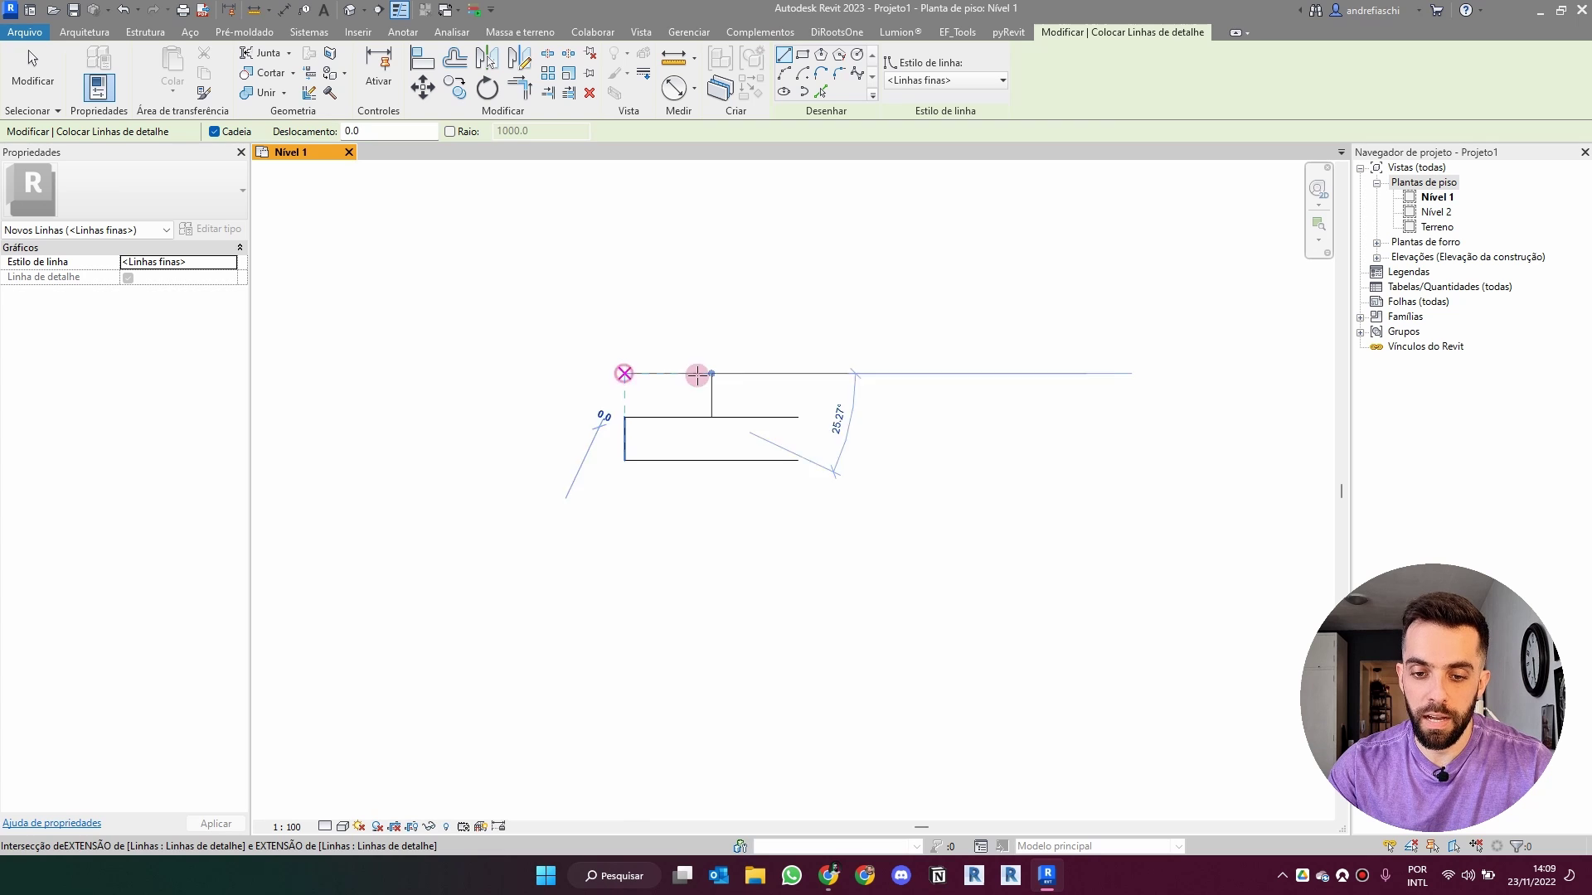
{"action": "left_click", "coordinate": [799, 373]}
{"action": "left_click", "coordinate": [798, 460]}
{"action": "key", "text": "Escape"}
{"action": "key", "text": "Escape"}
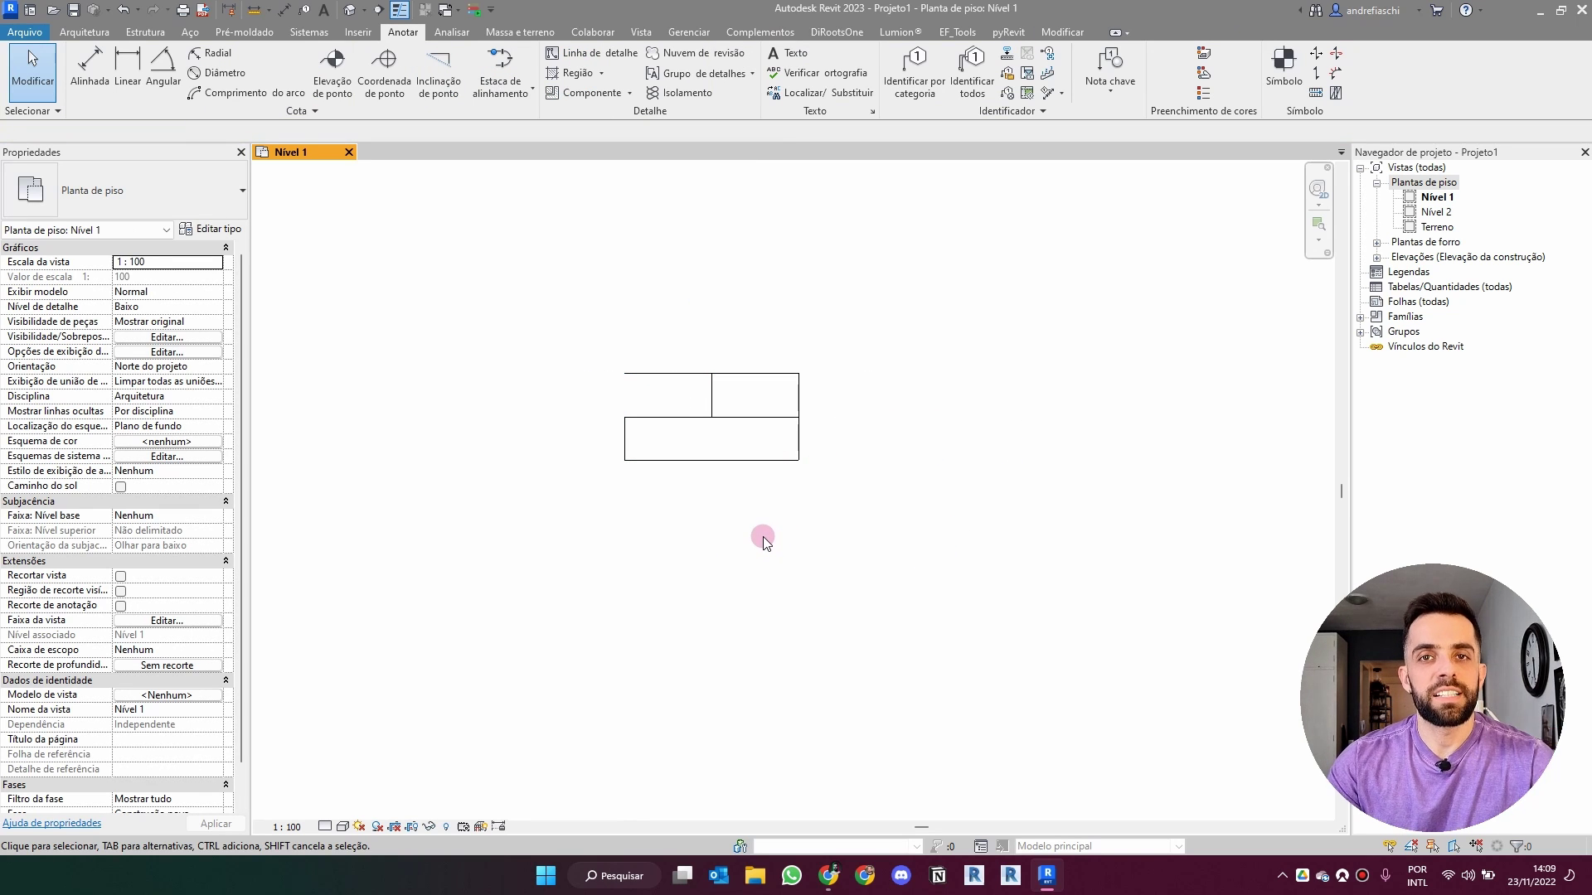
Change the line style of the new top and right boundary lines to <Projeção>.
{"action": "left_click_drag", "start_coordinate": [769, 531], "coordinate": [587, 421]}
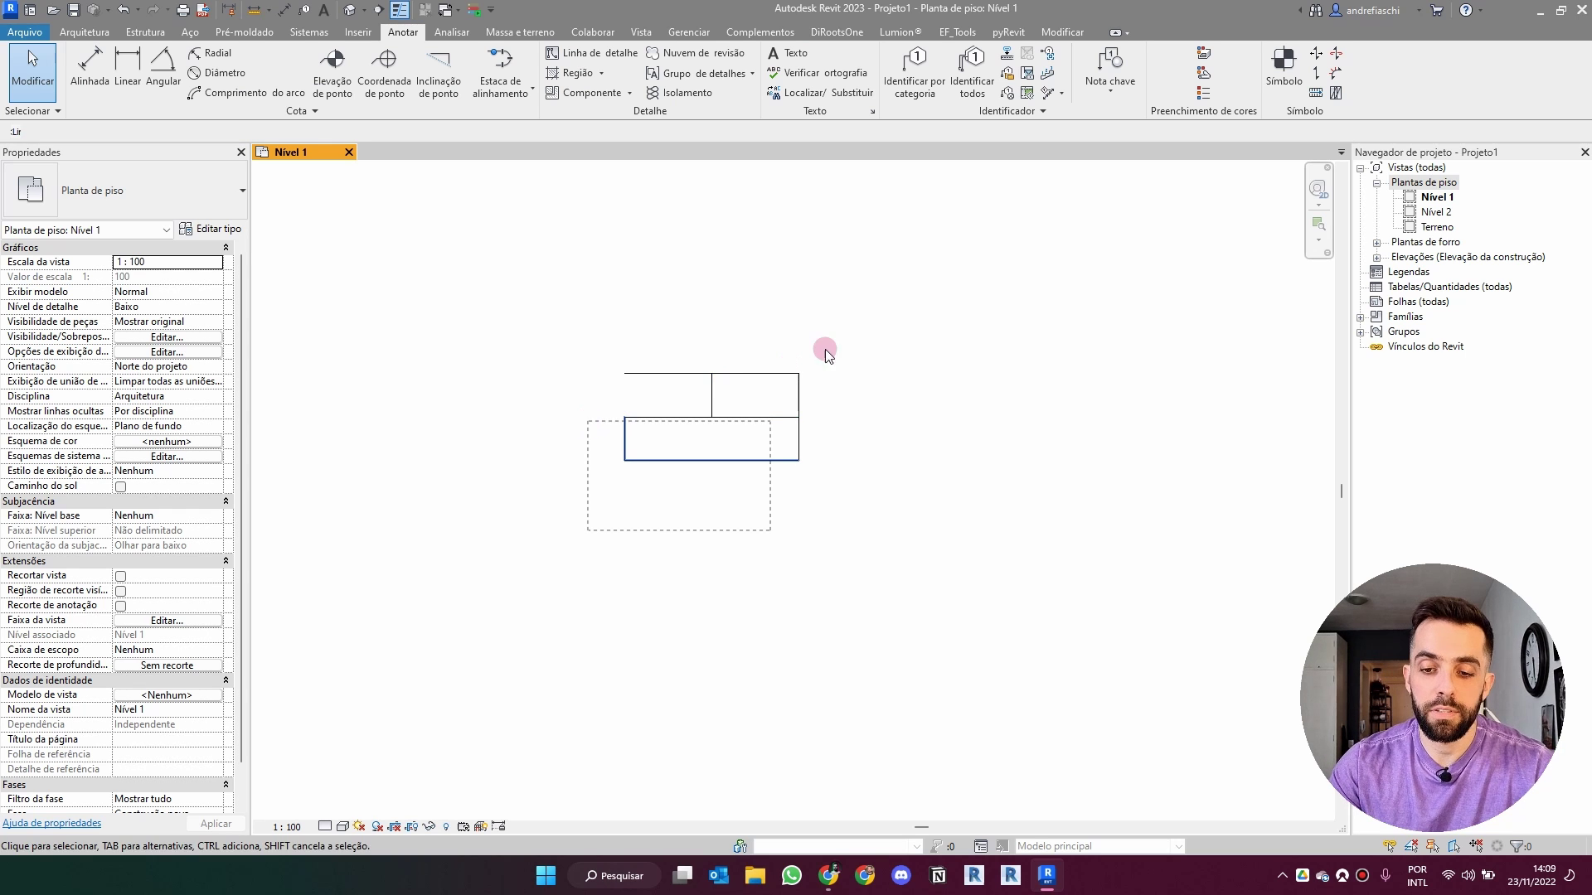
{"action": "left_click_drag", "start_coordinate": [836, 340], "coordinate": [777, 384]}
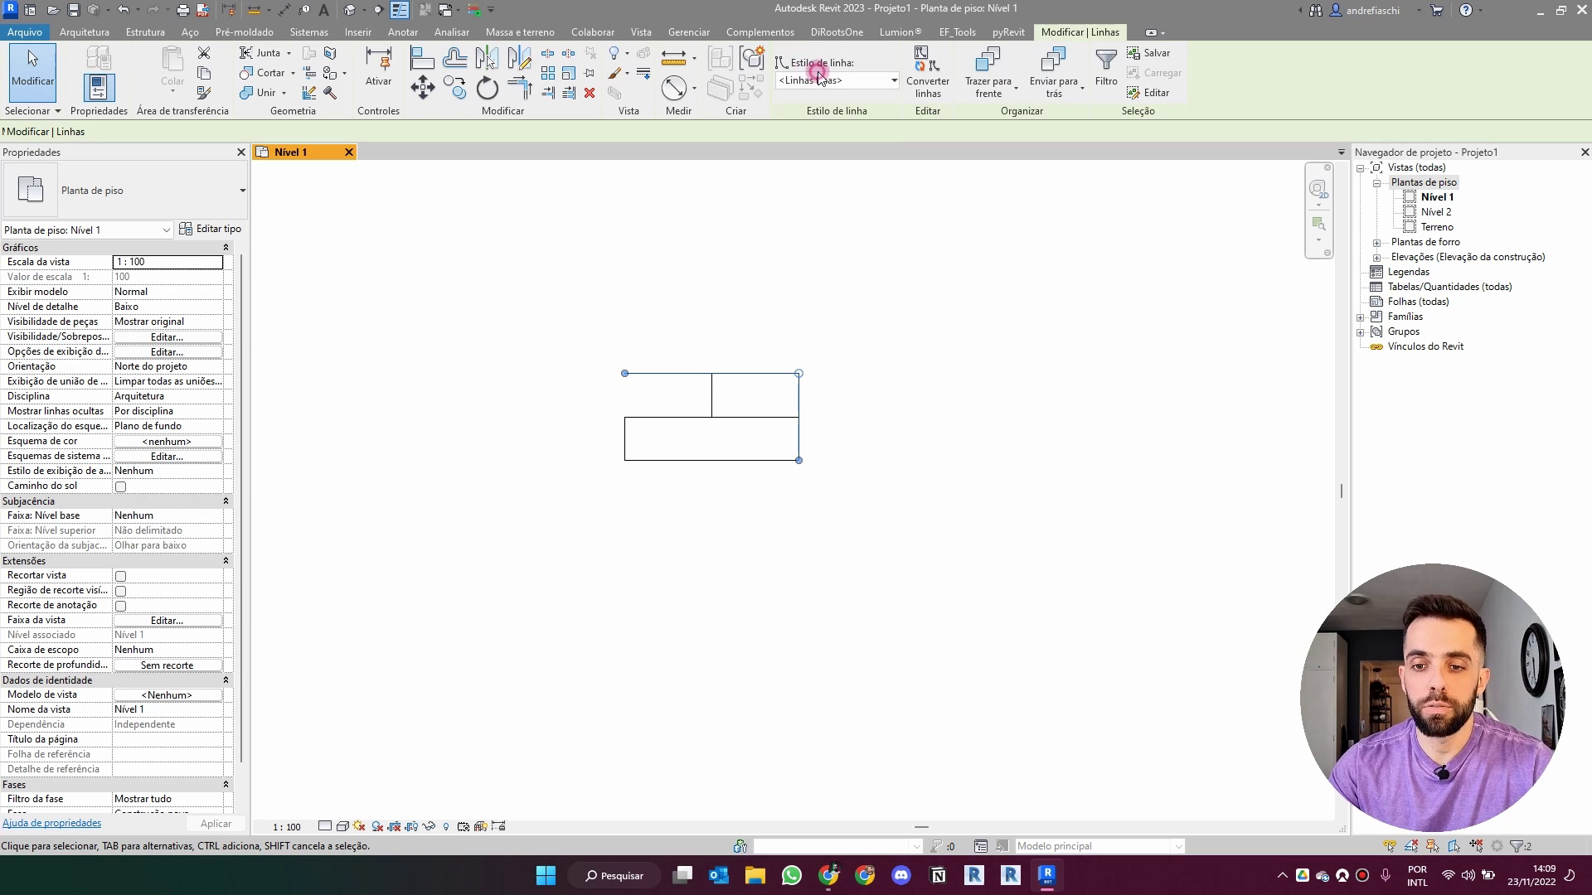
{"action": "left_click", "coordinate": [833, 80]}
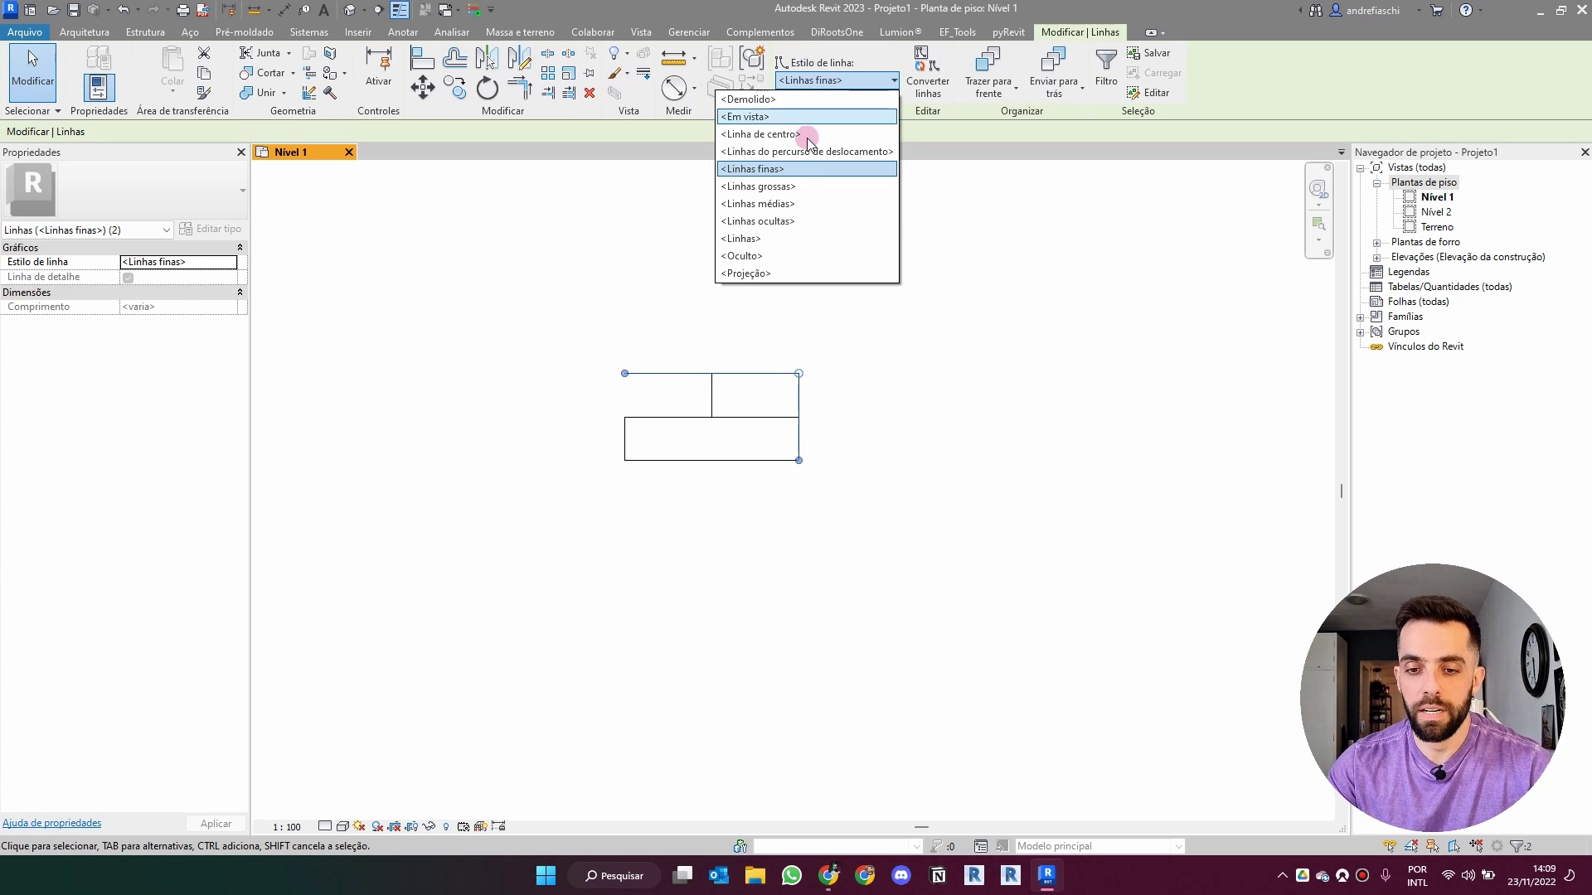
{"action": "left_click", "coordinate": [809, 256]}
{"action": "left_click", "coordinate": [809, 80]}
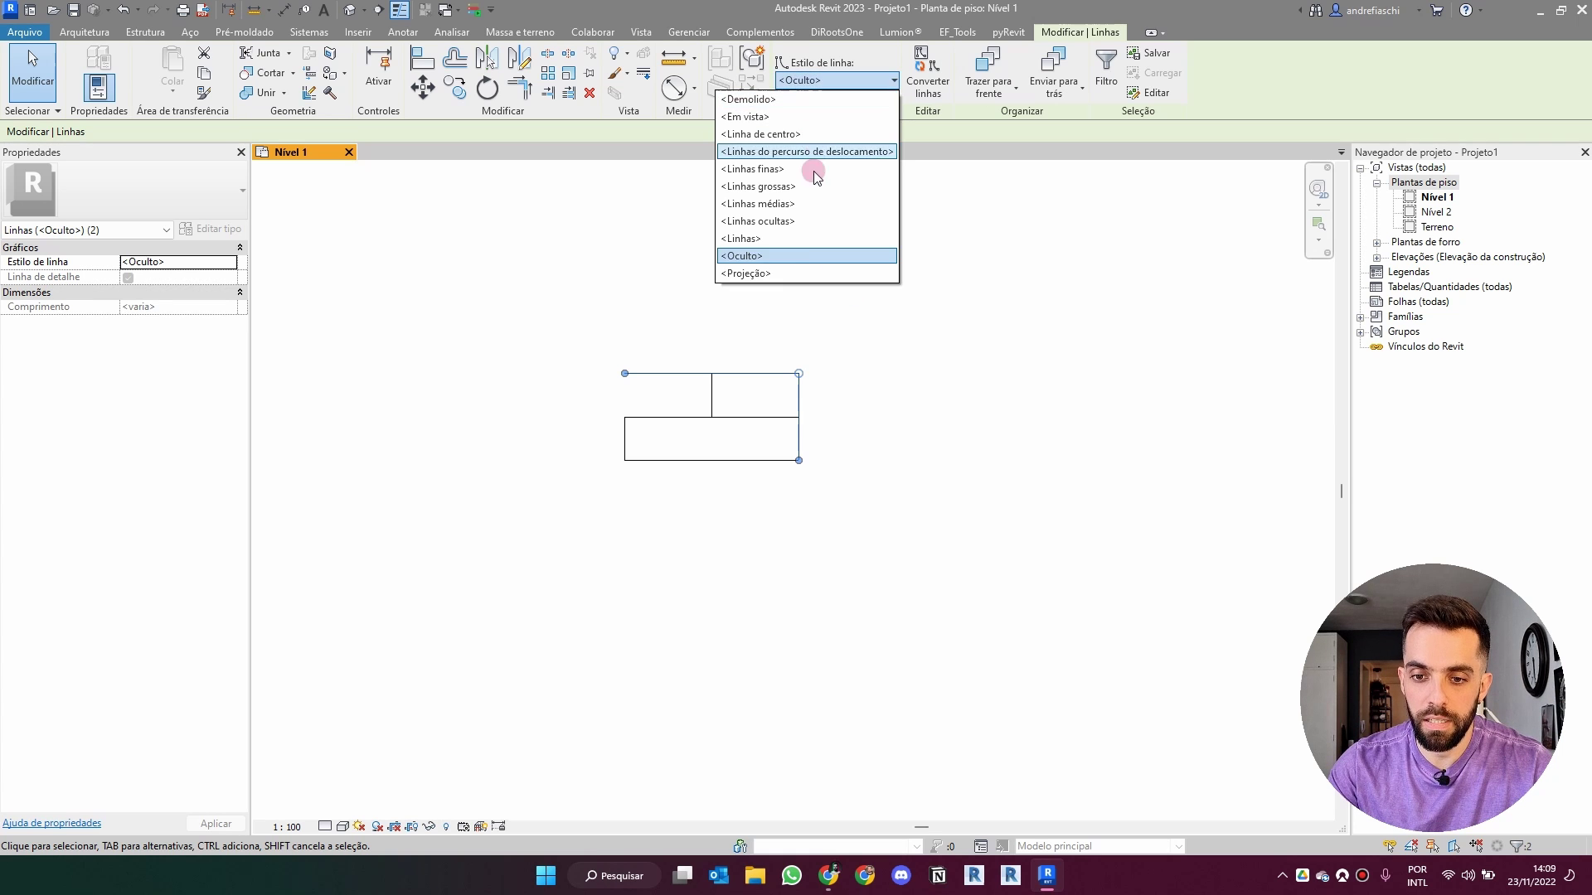
{"action": "left_click", "coordinate": [795, 272]}
{"action": "left_click", "coordinate": [428, 740]}
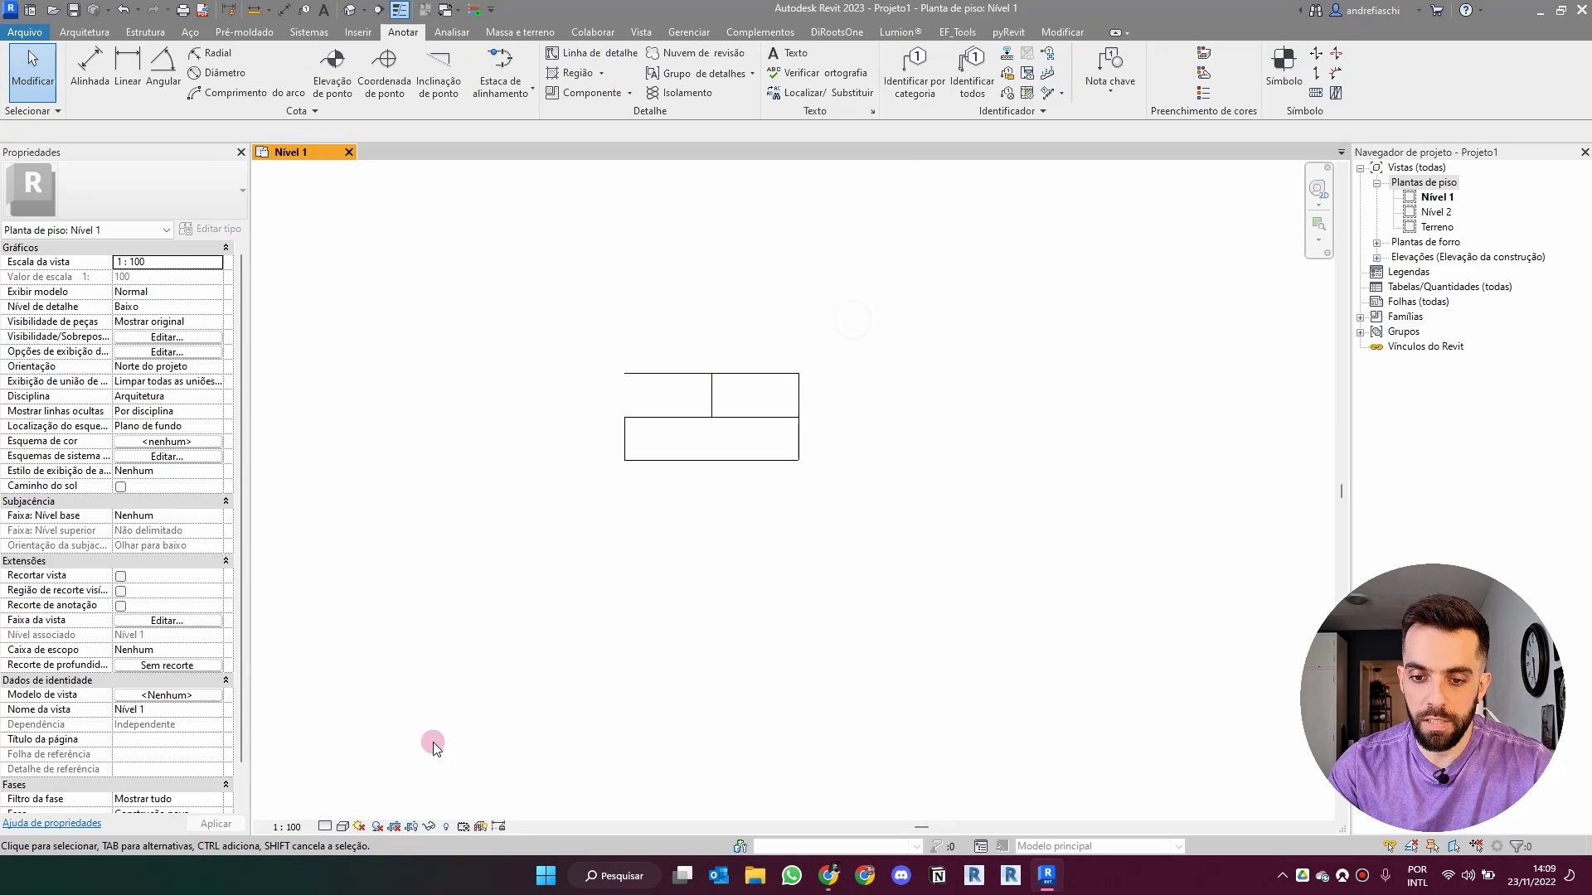
Set the Nível 1 view scale to 1 : 5.
{"action": "left_click", "coordinate": [287, 826]}
{"action": "left_click", "coordinate": [338, 644]}
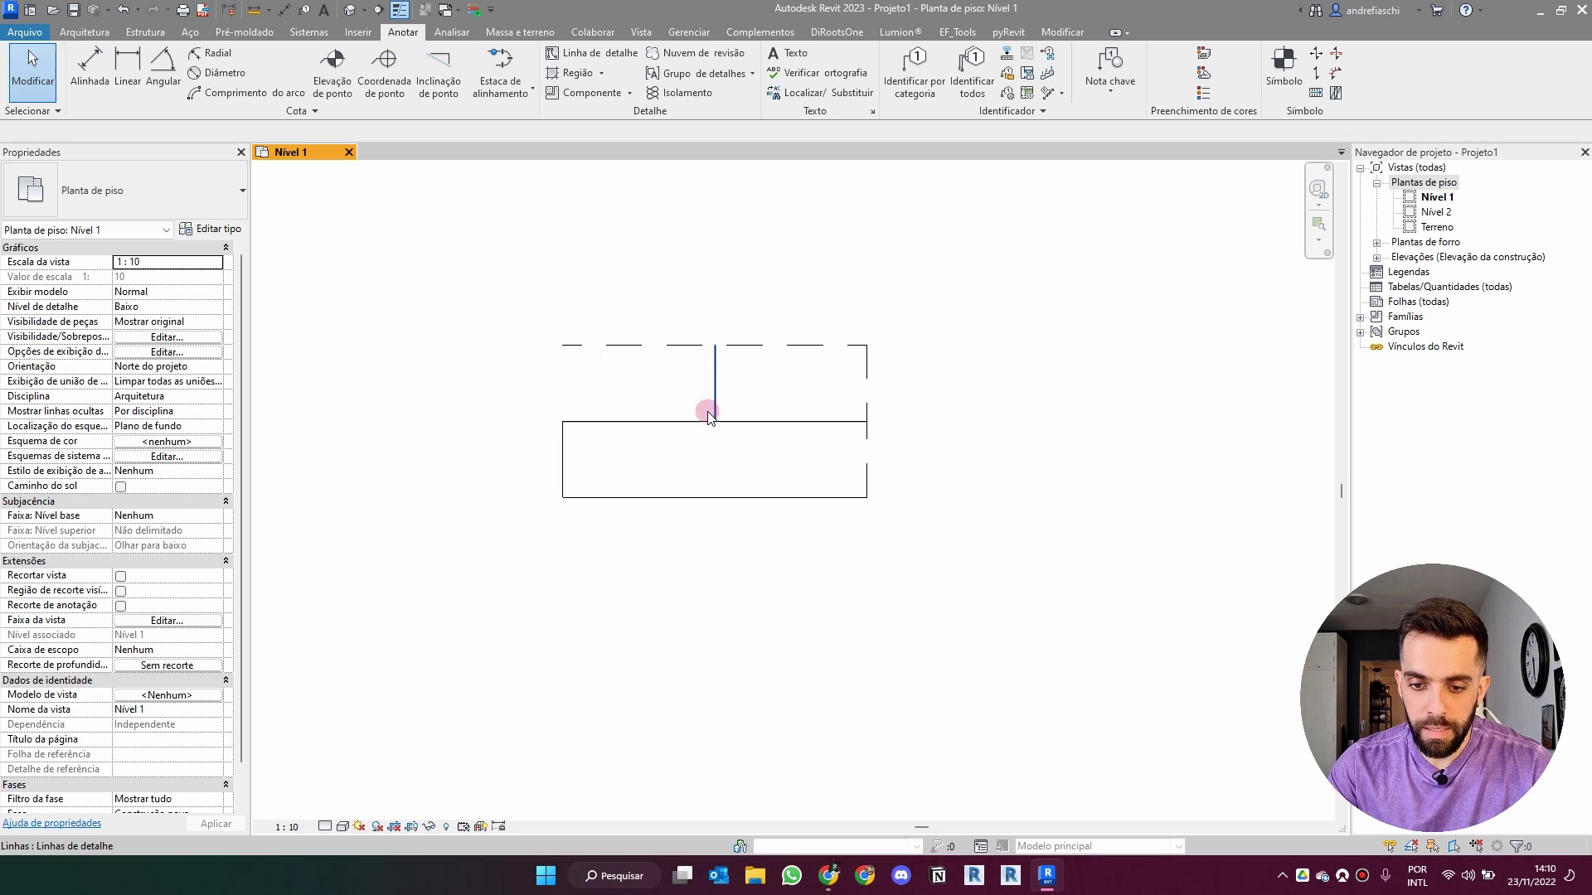
{"action": "left_click", "coordinate": [292, 828]}
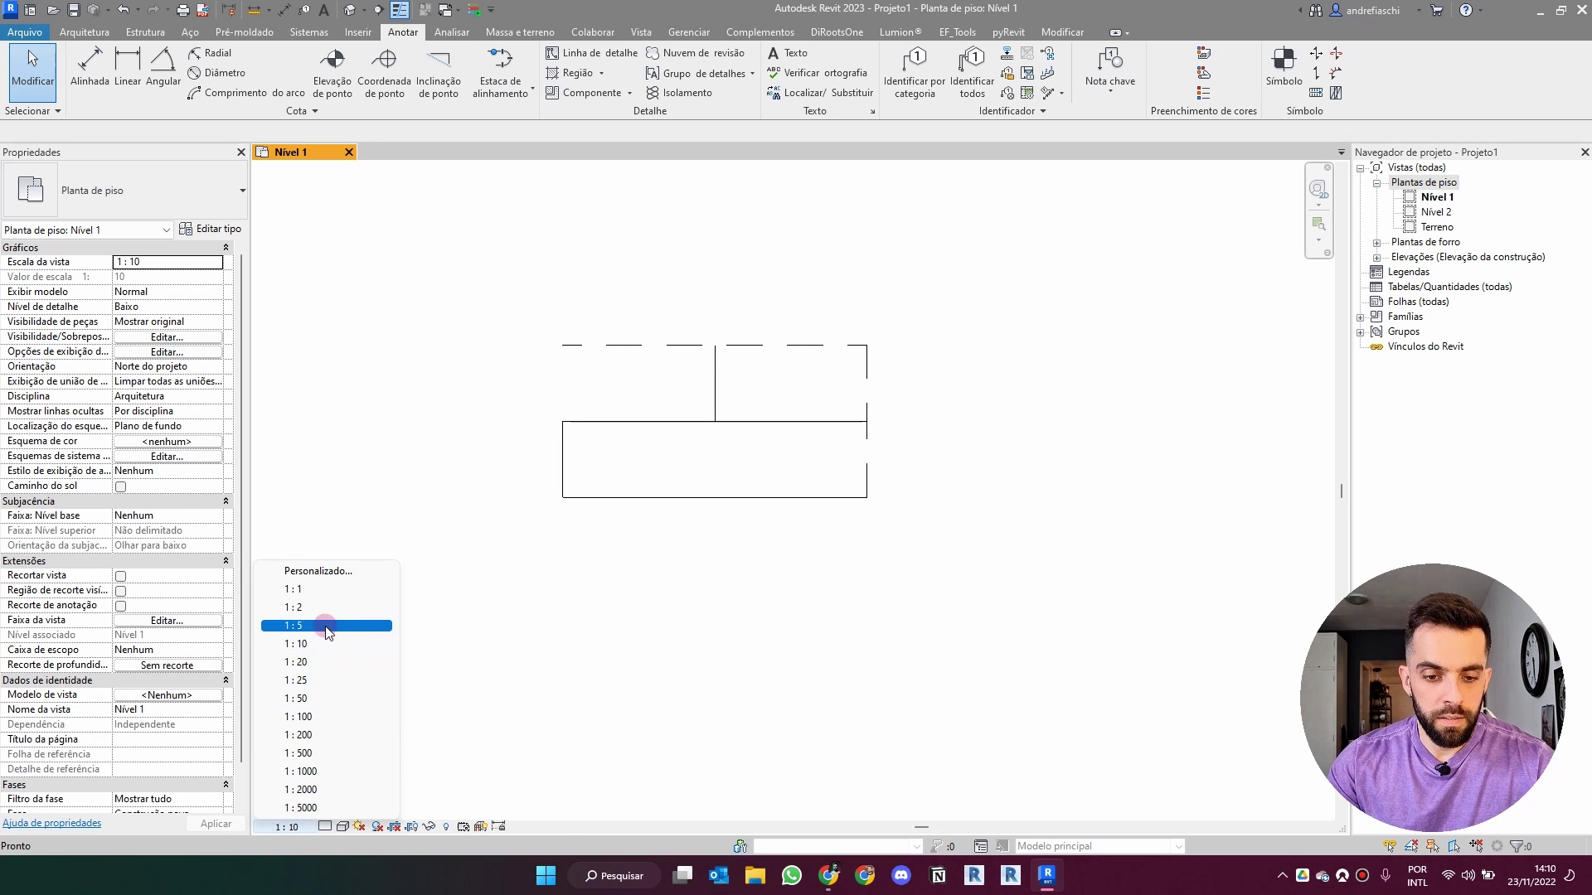
{"action": "left_click", "coordinate": [324, 626]}
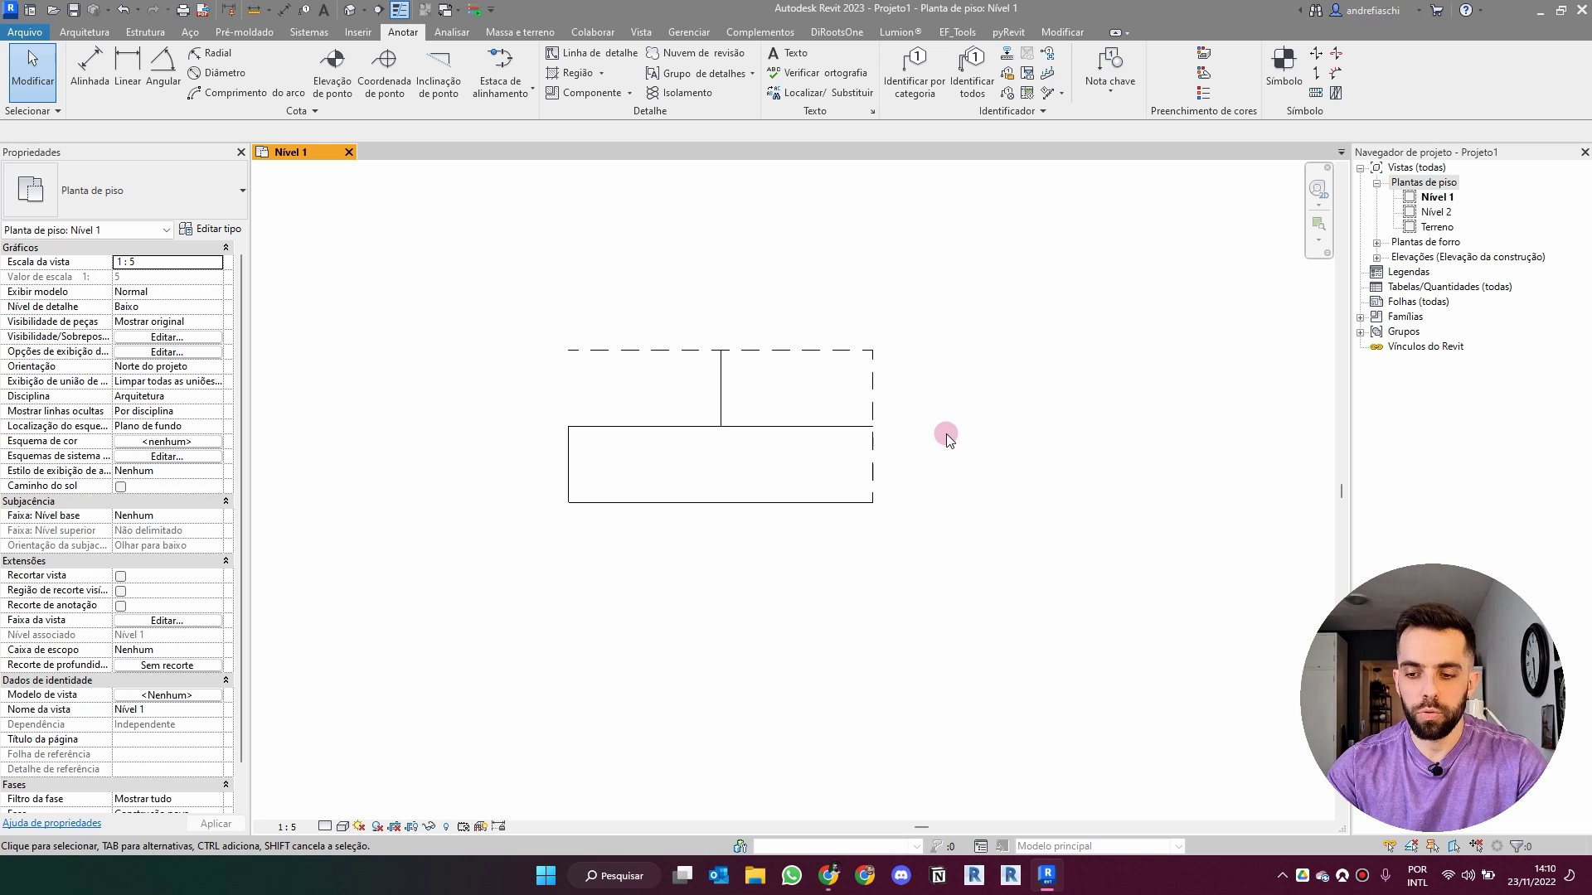
{"action": "scroll", "coordinate": [920, 349], "scroll_direction": "down", "scroll_amount": 2}
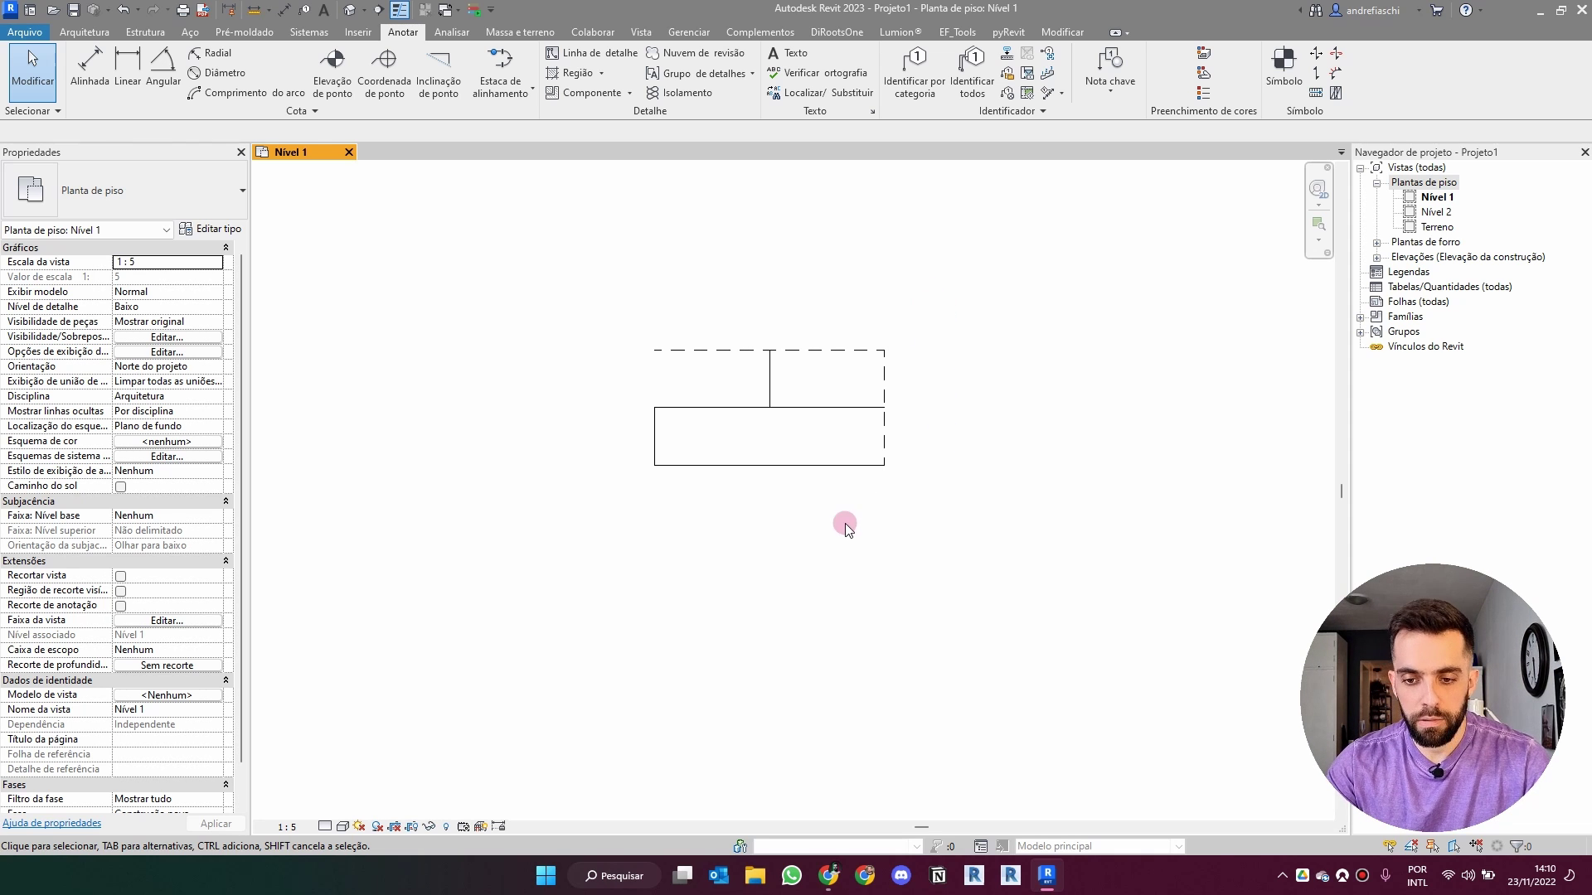
Select the four solid brick lines, leaving out the dashed boundary lines, and start Make Pattern on them.
{"action": "mouse_move", "coordinate": [838, 527]}
{"action": "left_mouse_down"}
{"action": "mouse_move", "coordinate": [694, 509]}
{"action": "mouse_move", "coordinate": [565, 383]}
{"action": "left_mouse_up"}
{"action": "left_click", "coordinate": [1008, 32]}
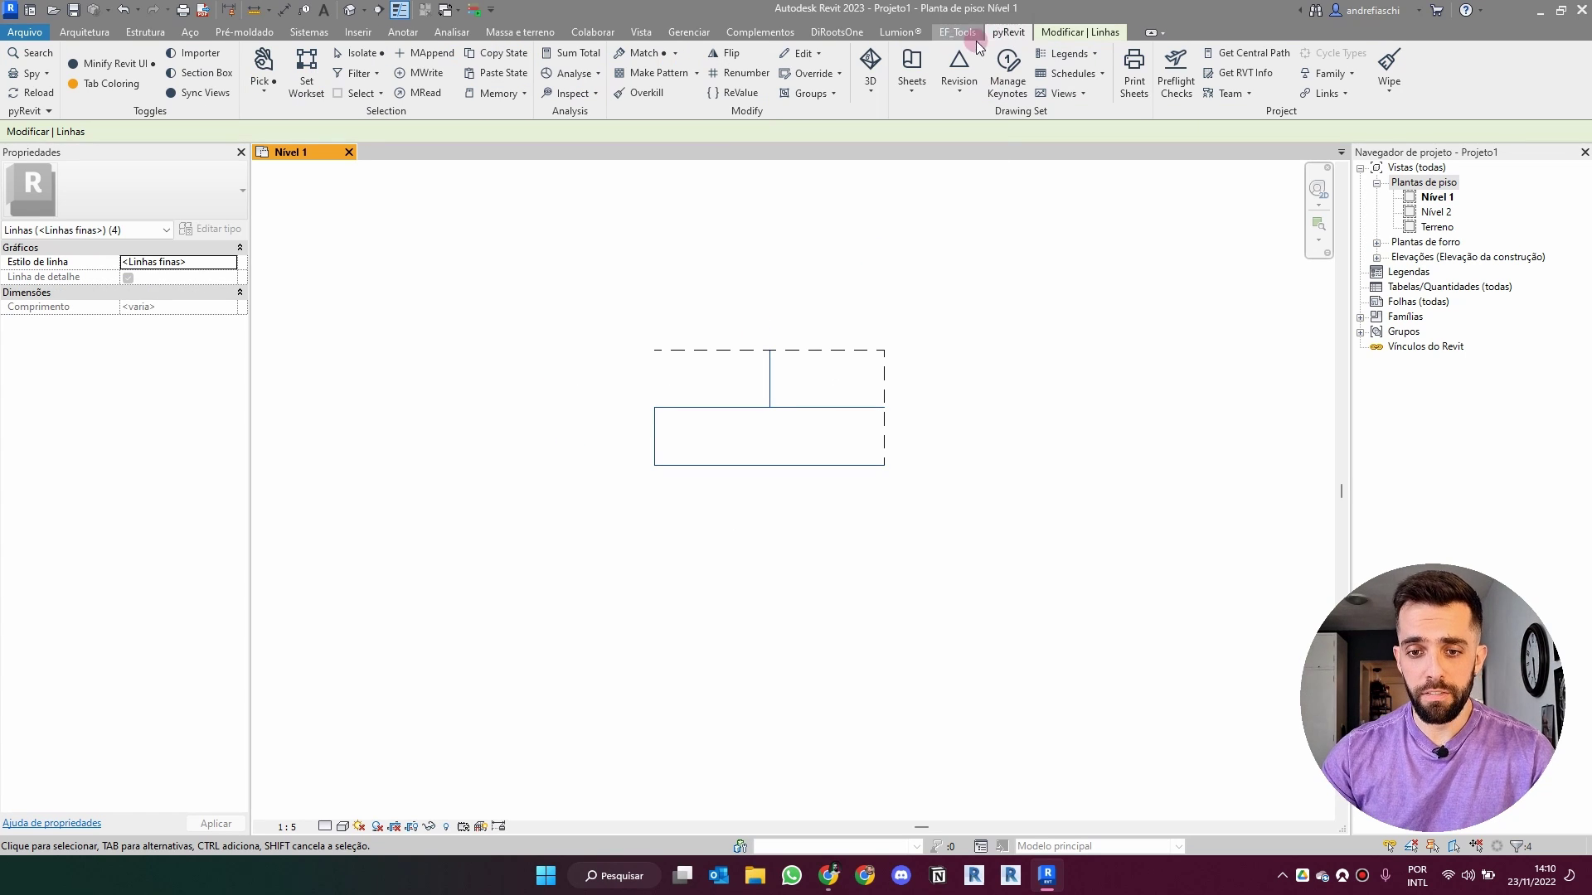
{"action": "left_click", "coordinate": [658, 74]}
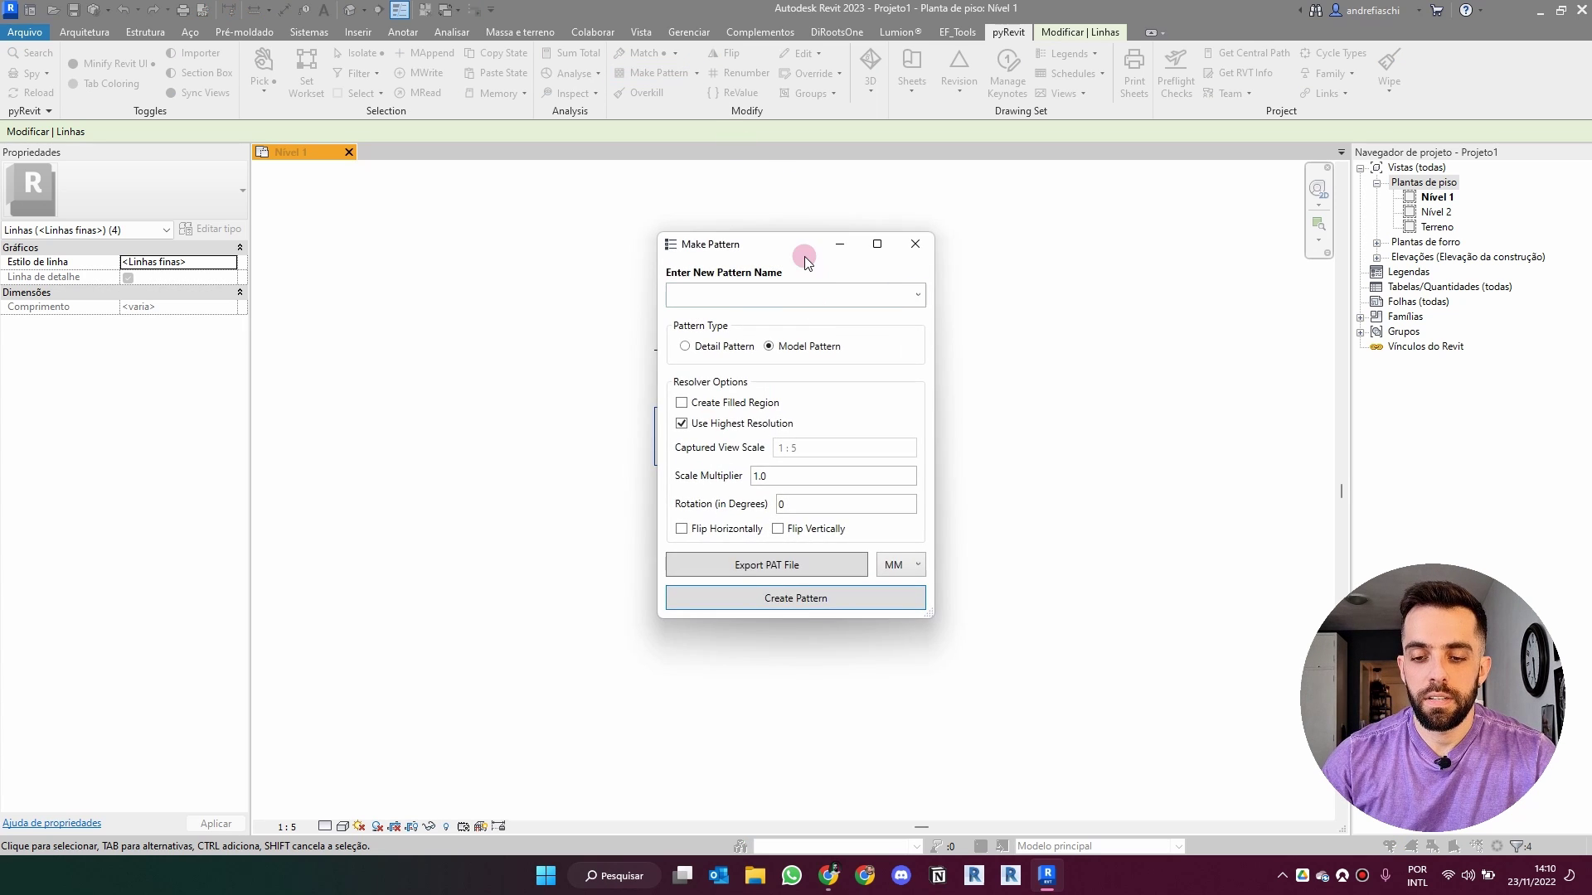
Name the new pattern Tijolos 1 and set it as a Model Pattern with Create Filled Region enabled.
{"action": "left_click_drag", "start_coordinate": [1103, 235], "coordinate": [1144, 233]}
{"action": "left_click", "coordinate": [1094, 279]}
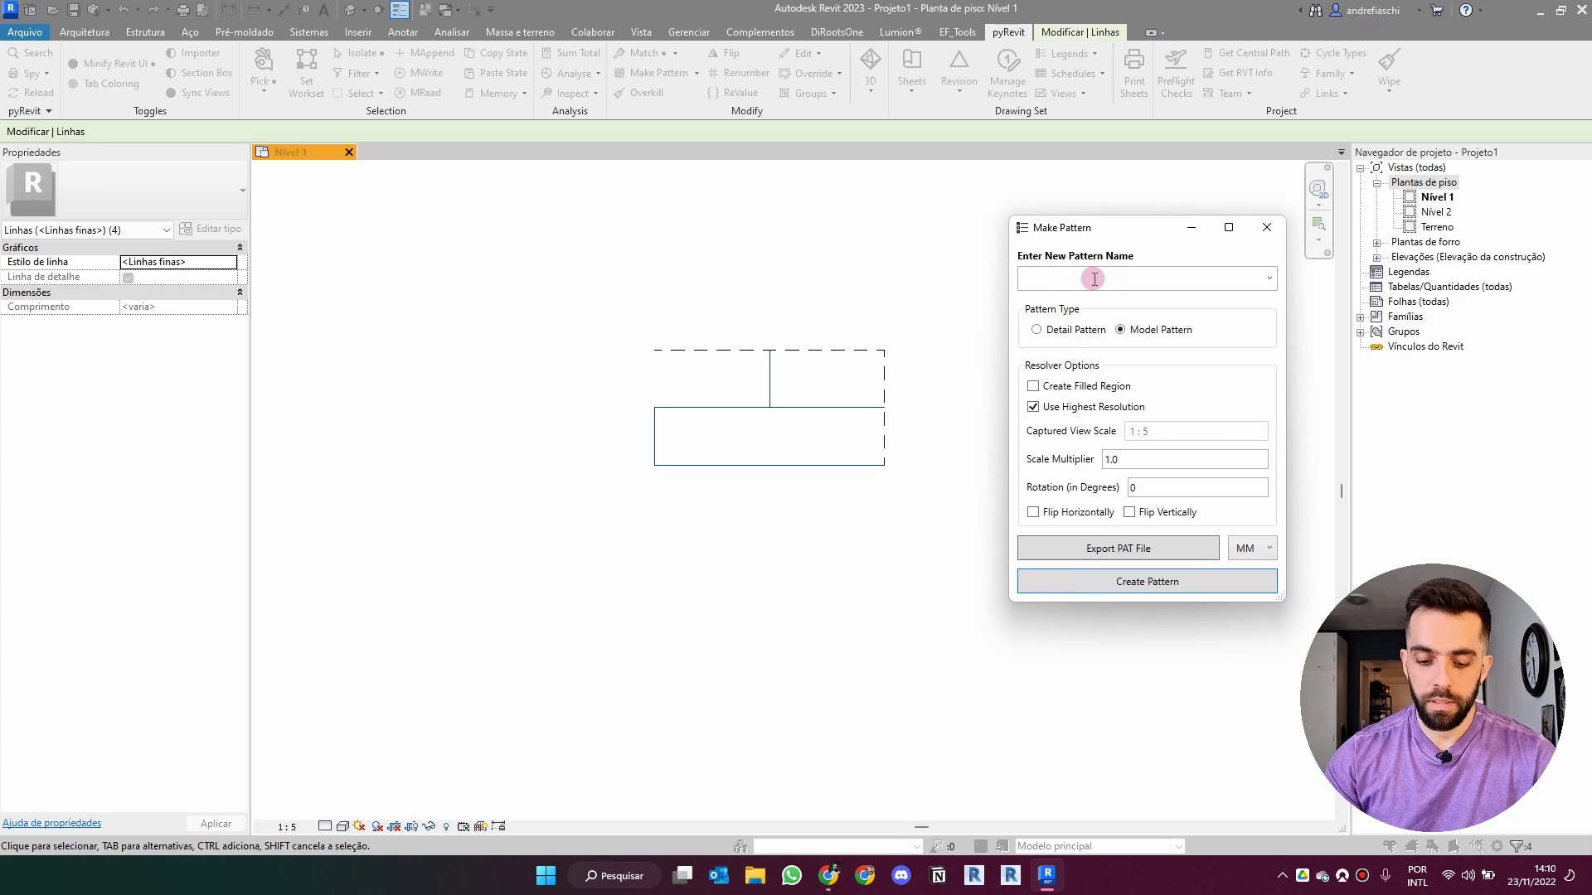
{"action": "type", "text": "Tijolo"}
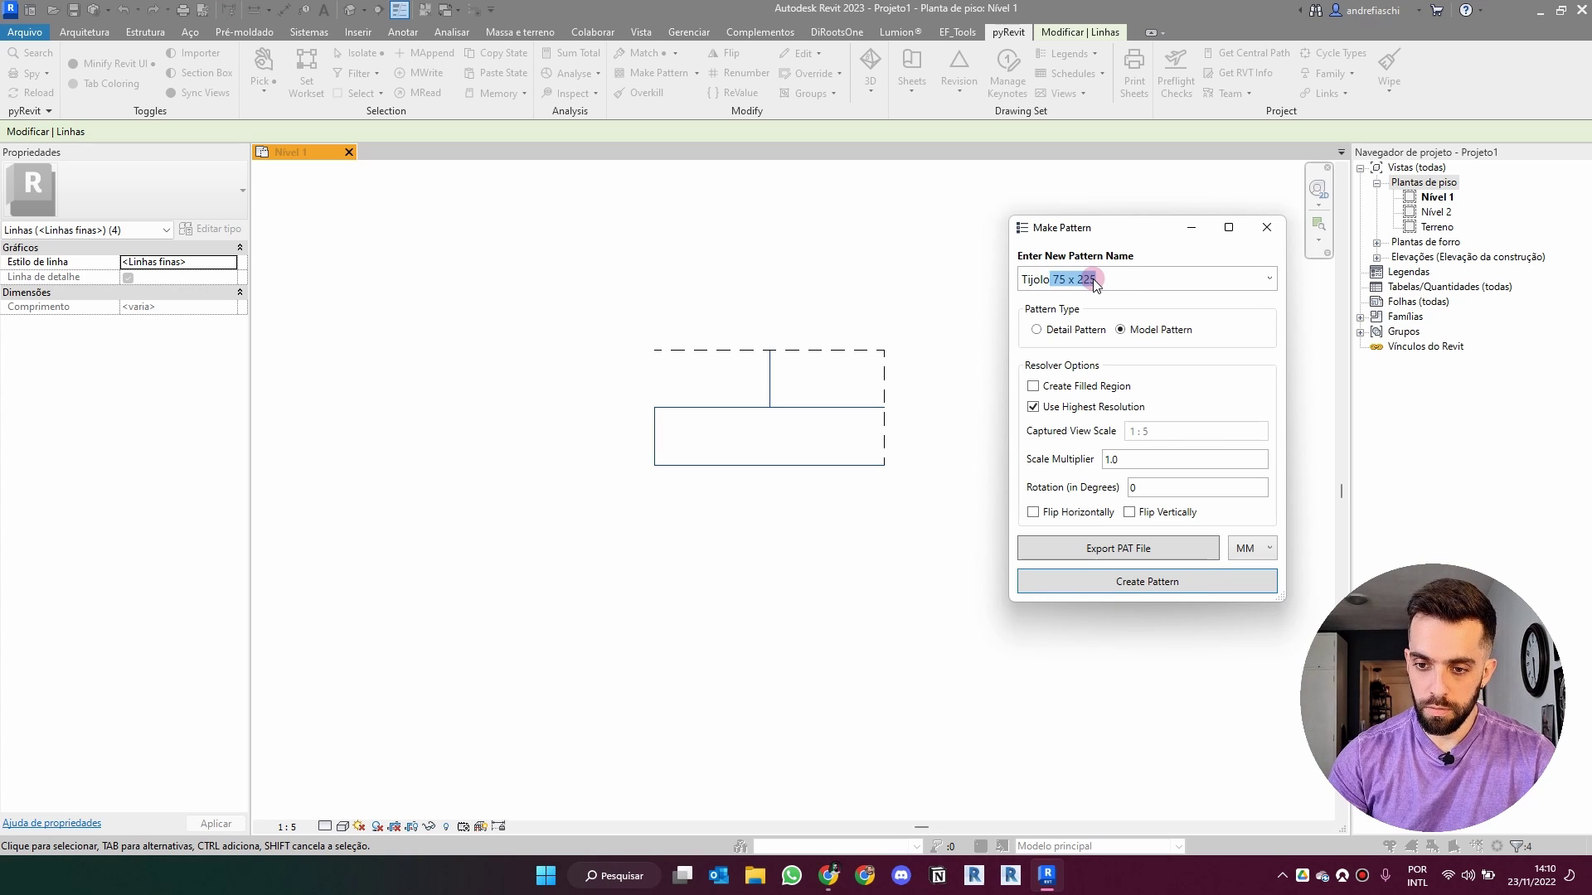
{"action": "type", "text": "s 1"}
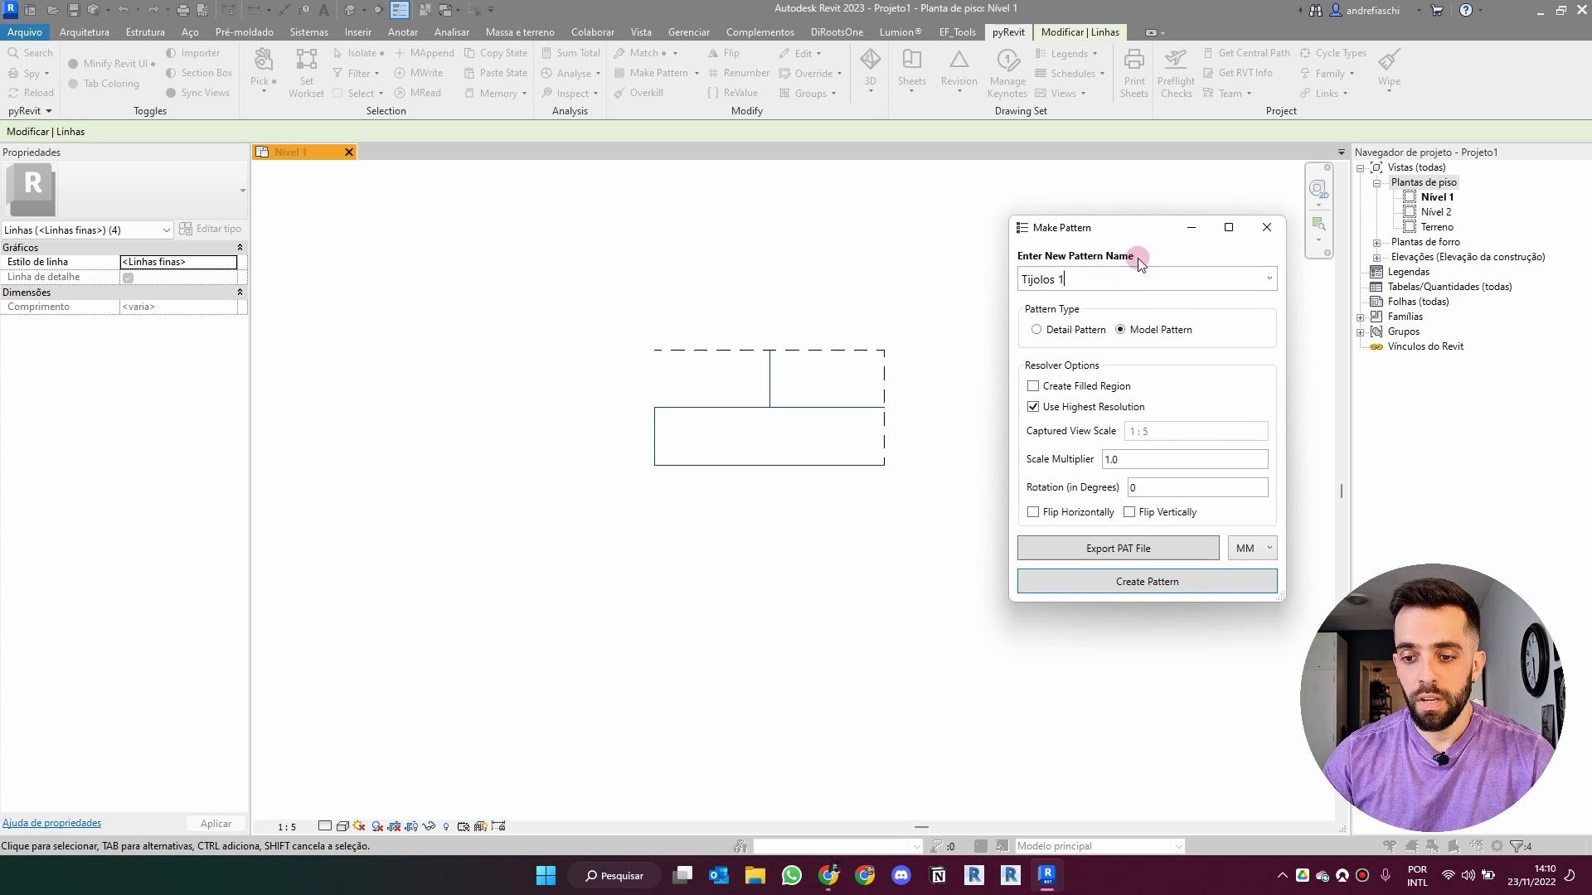
{"action": "left_click_drag", "start_coordinate": [1132, 227], "coordinate": [1111, 208]}
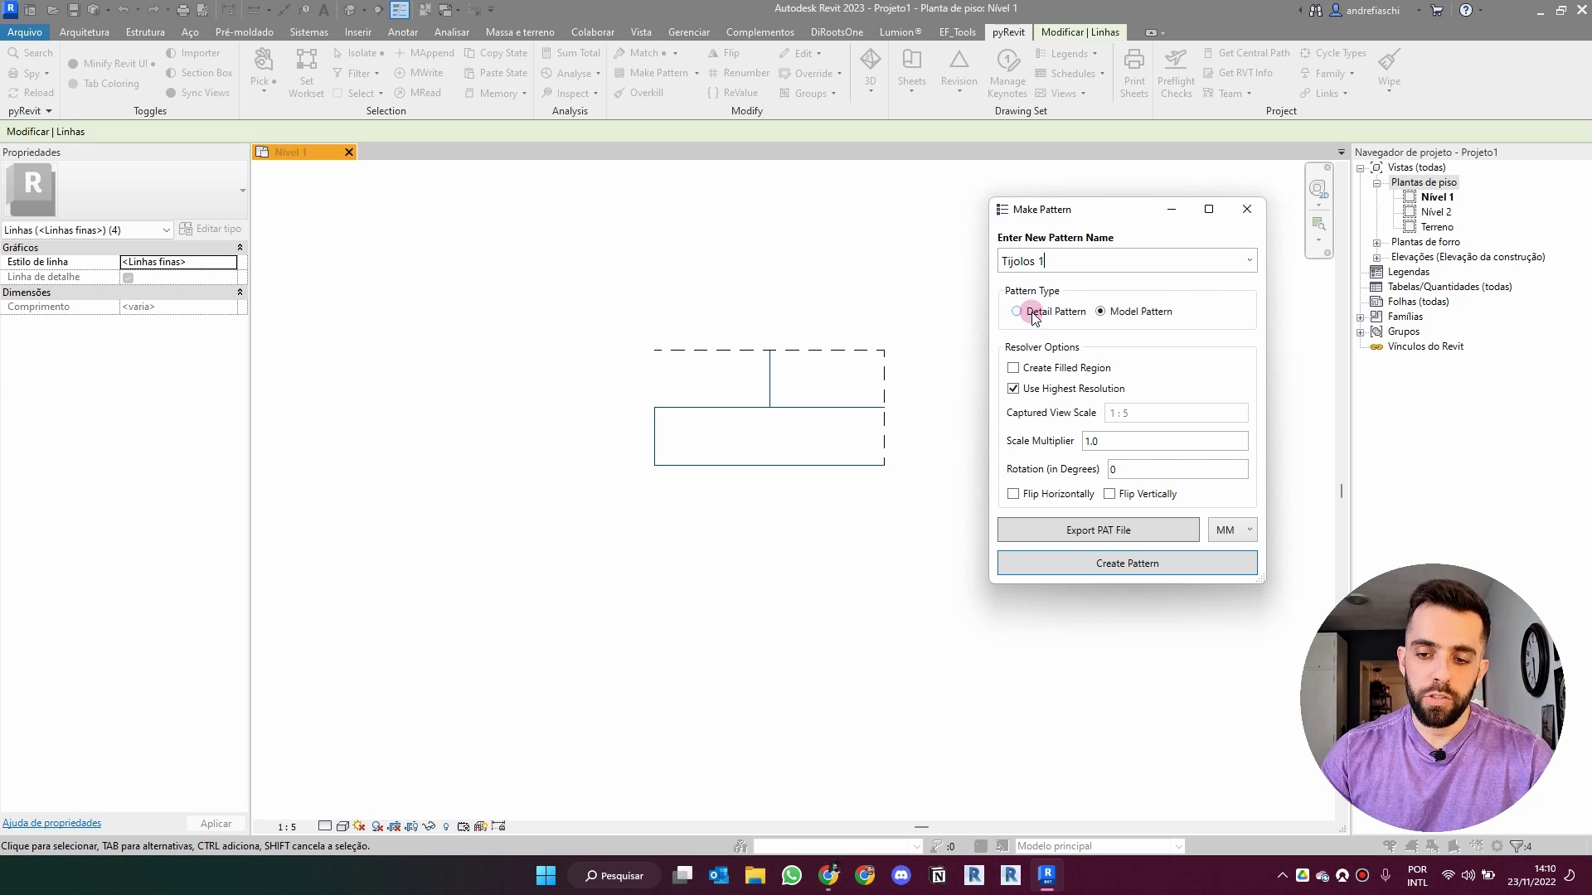
{"action": "left_click", "coordinate": [1135, 312]}
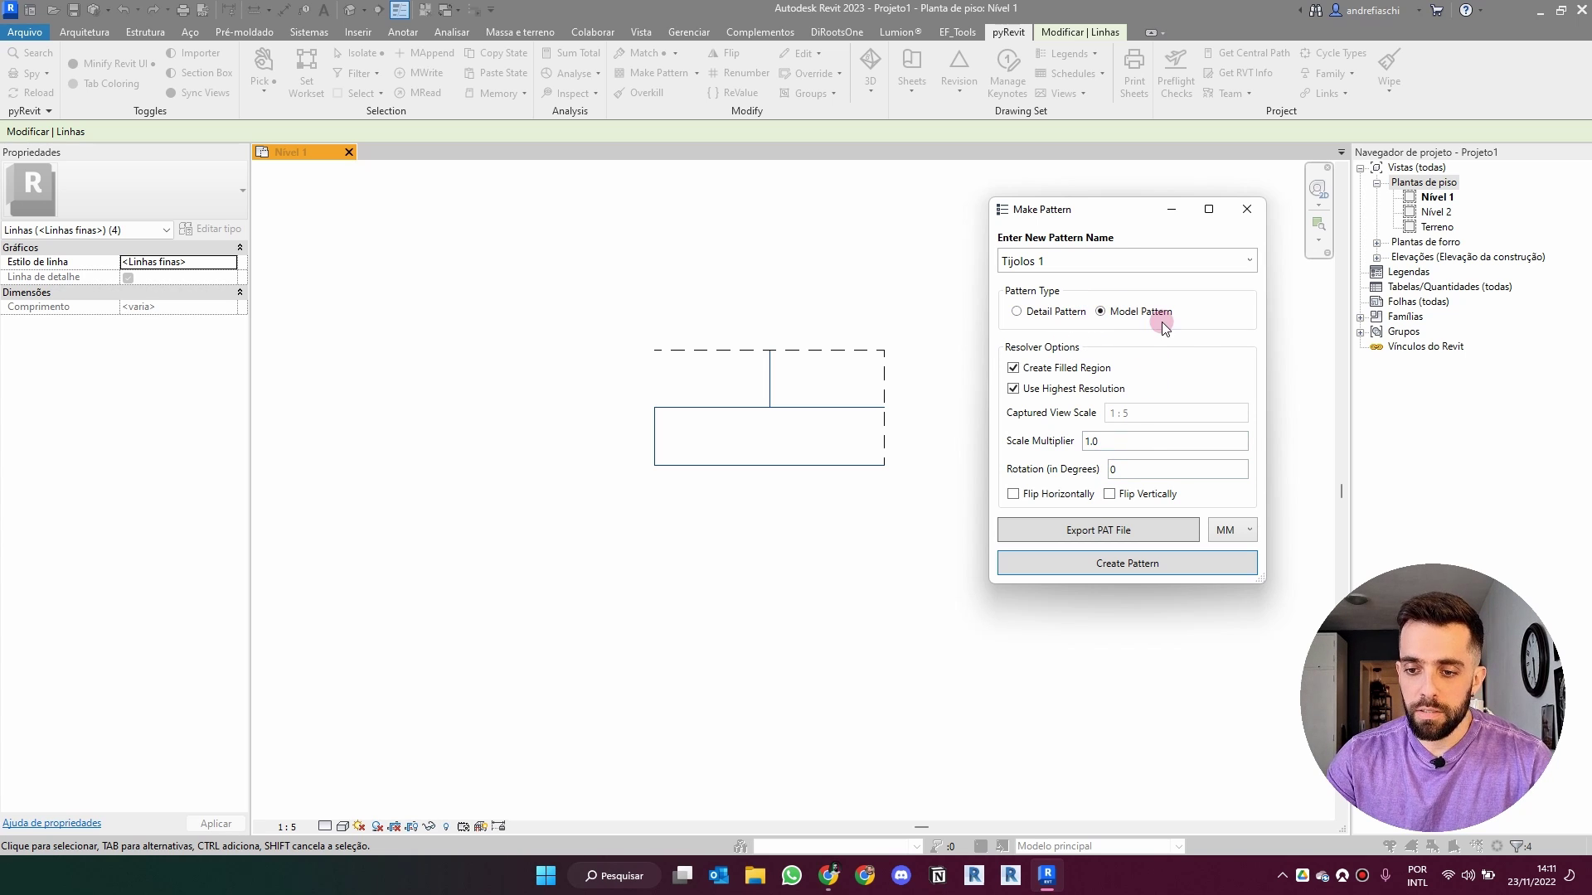
Create the pattern, using the brick's lower-left corner as origin and the dashed boundary's upper-right corner as the area's opposite corner.
{"action": "left_click", "coordinate": [1123, 563]}
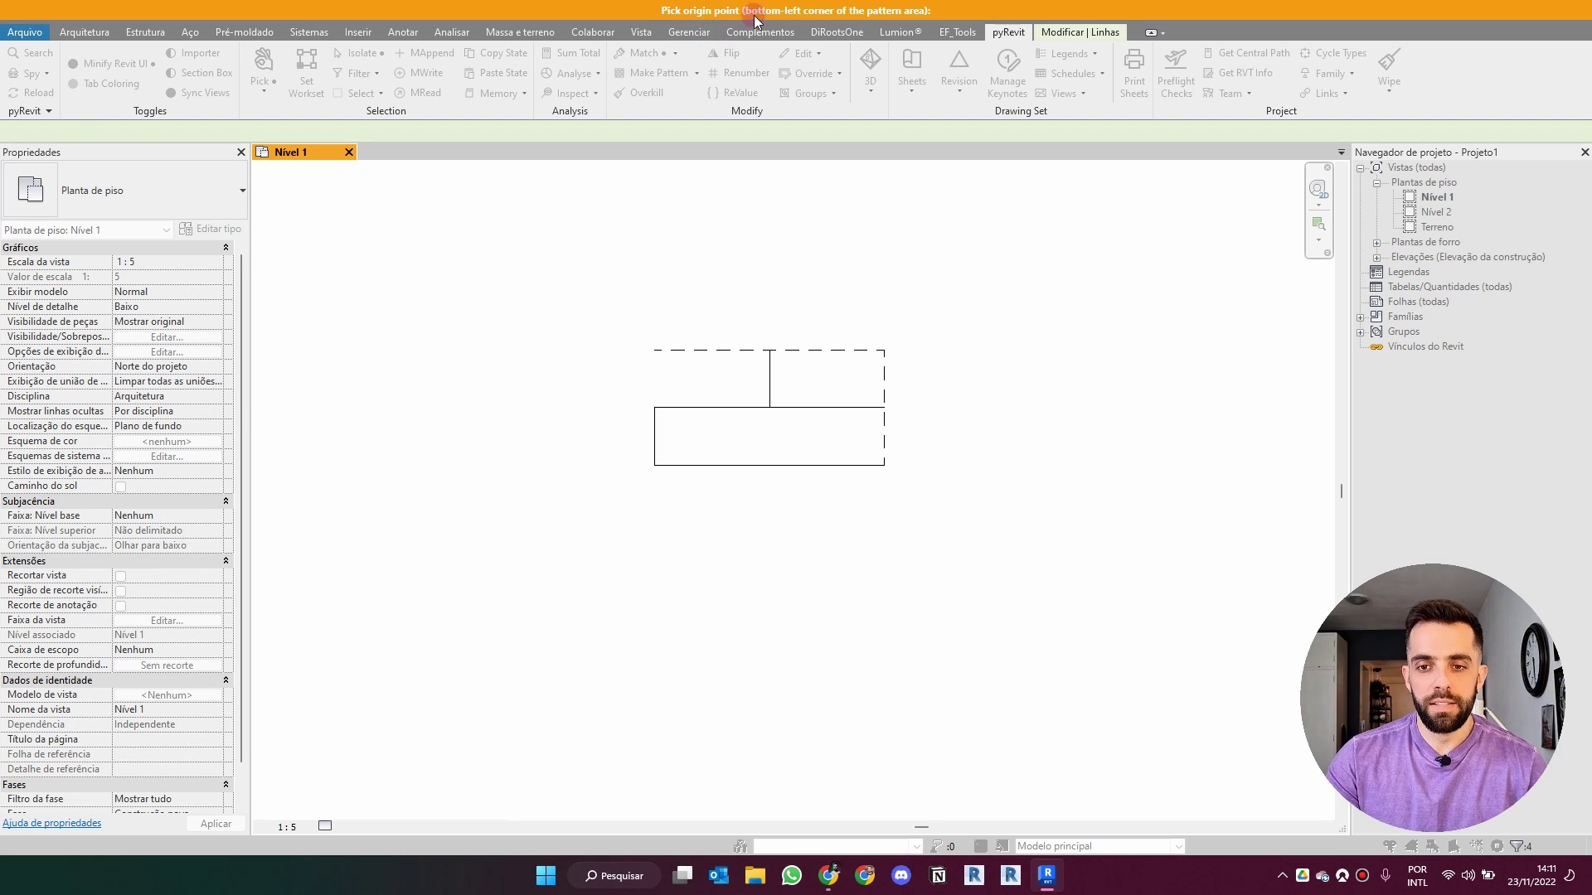
{"action": "left_click", "coordinate": [654, 465]}
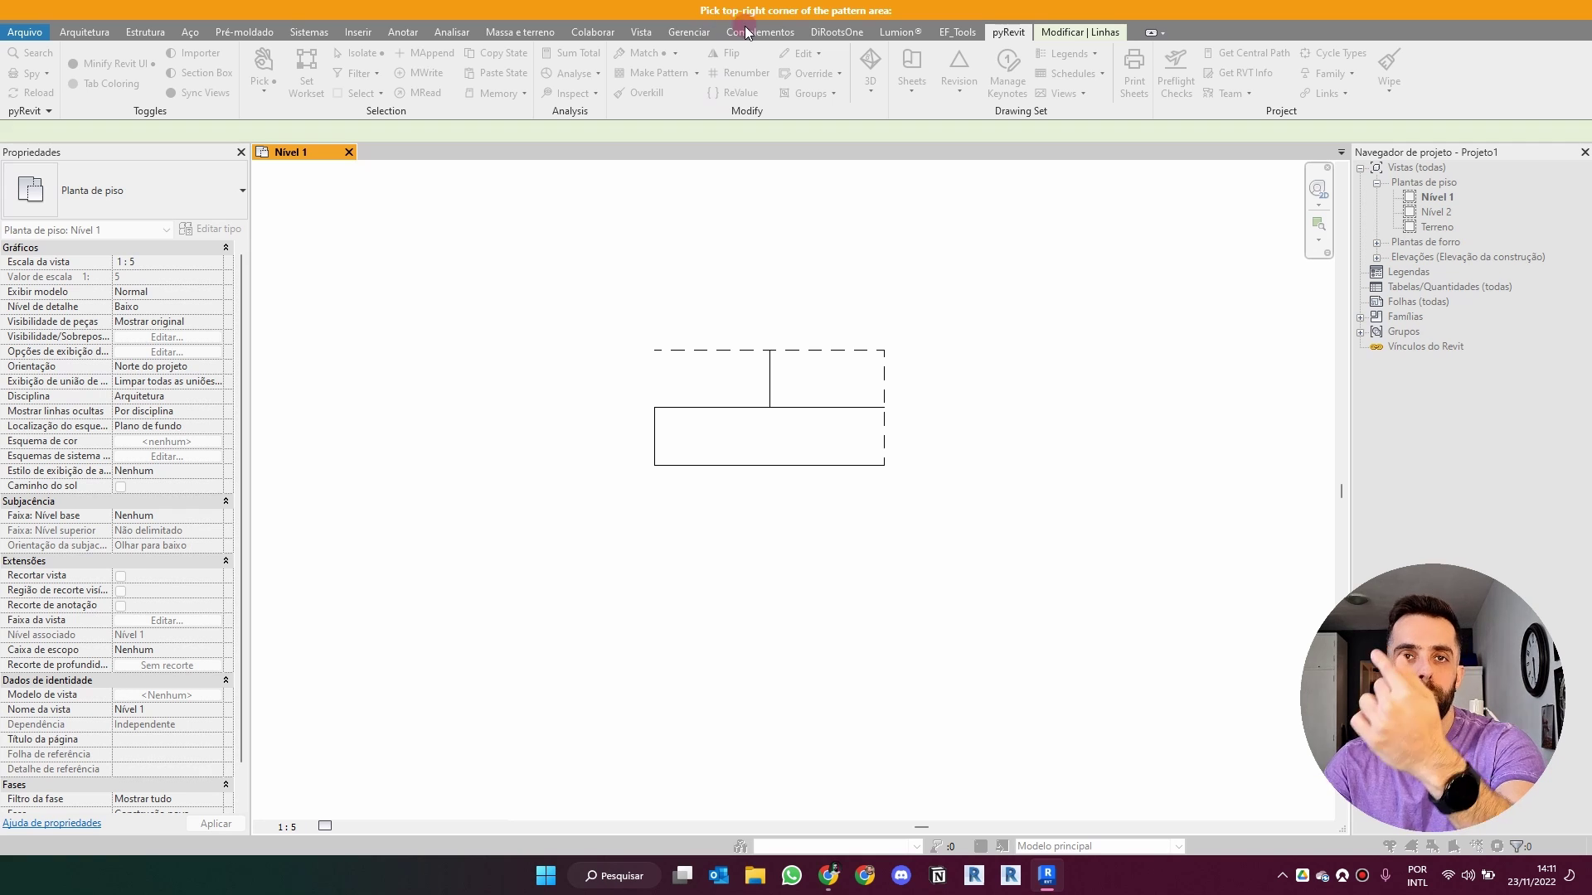
{"action": "left_click", "coordinate": [883, 349]}
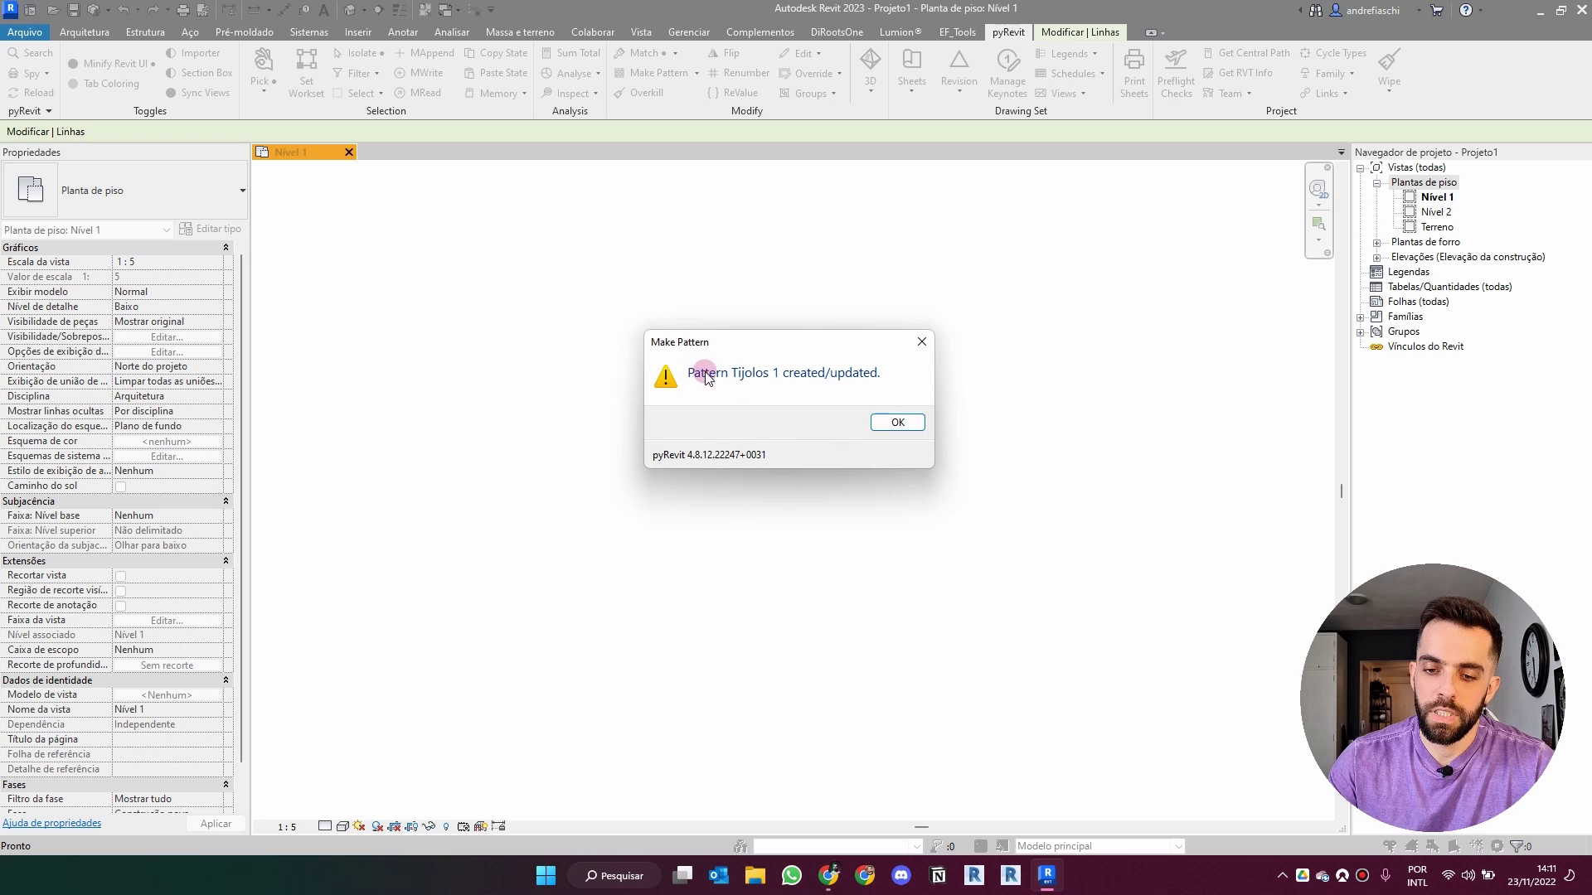
{"action": "left_click", "coordinate": [894, 422]}
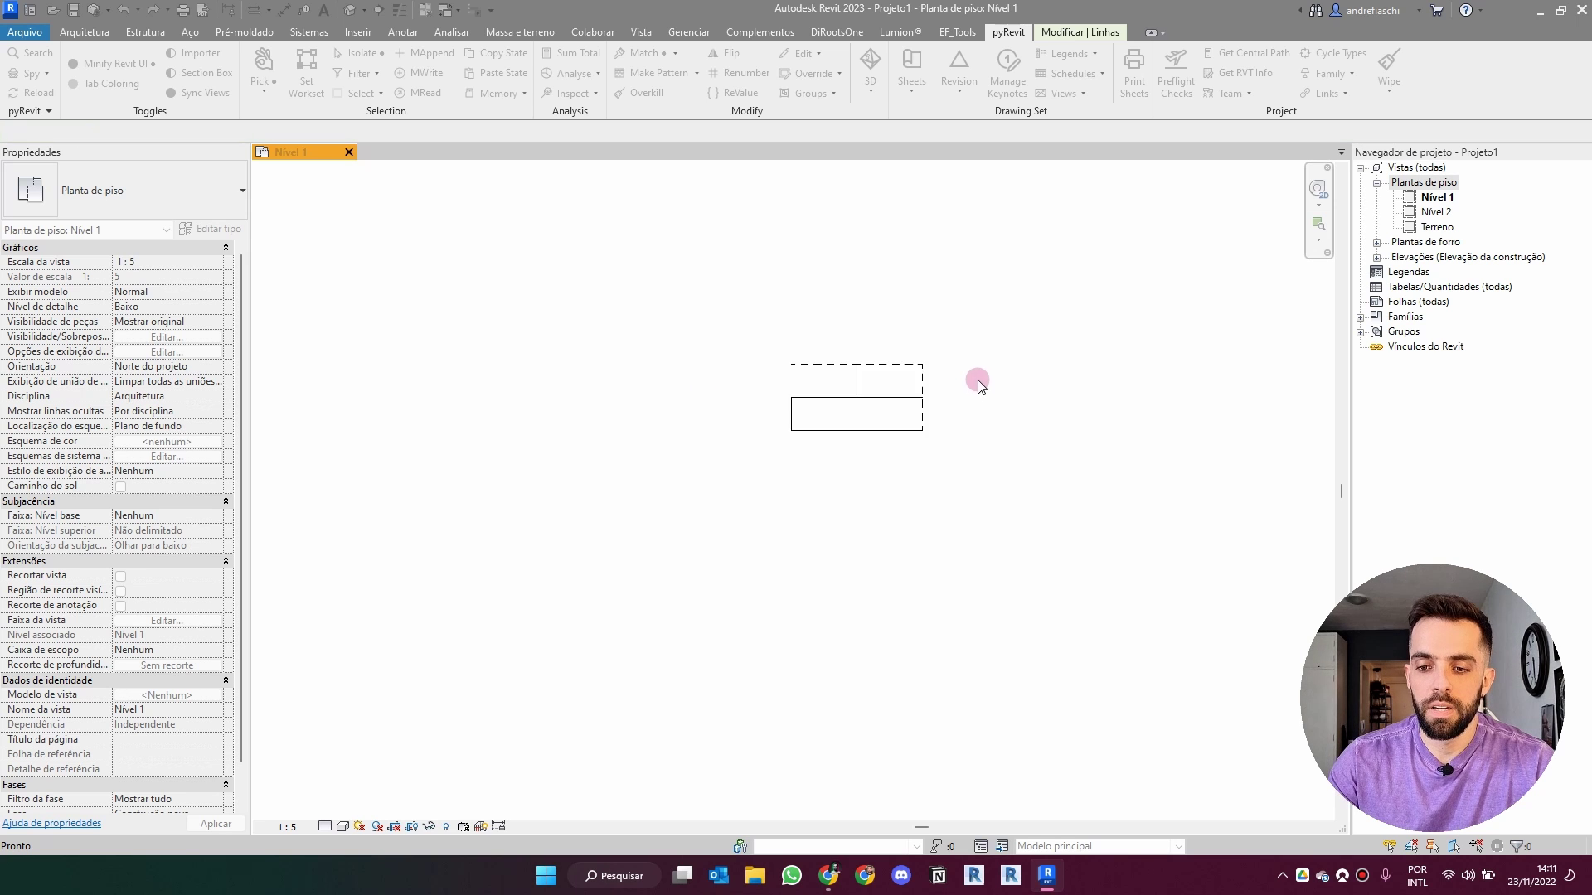
Start a filled region in the Nível 1 view using the Tijolos 1 region type.
{"action": "left_click", "coordinate": [411, 34]}
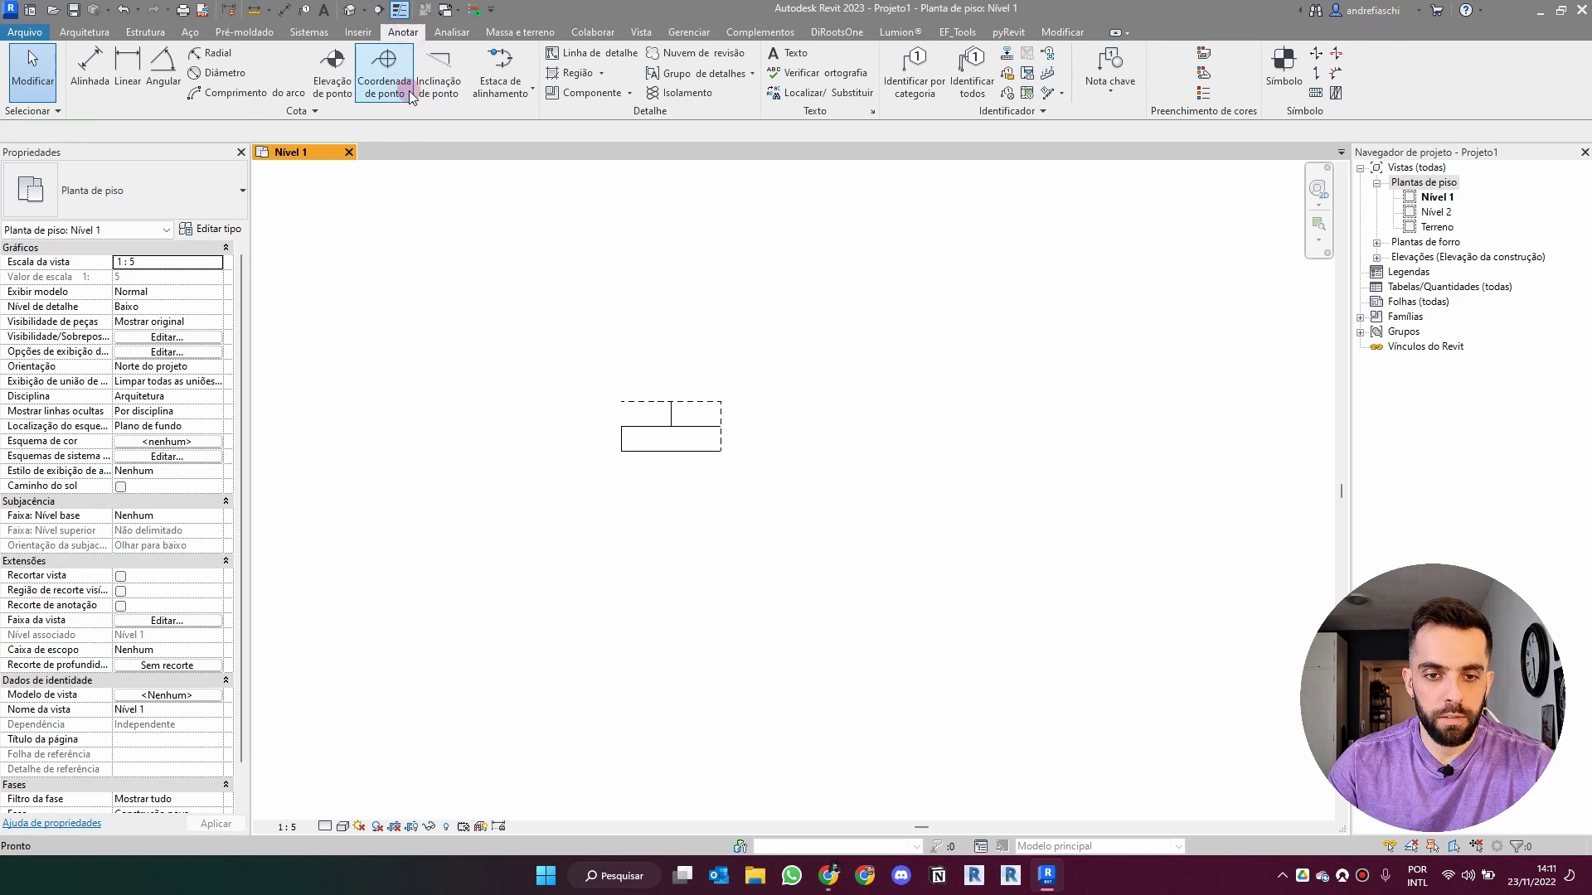
{"action": "left_click", "coordinate": [579, 74]}
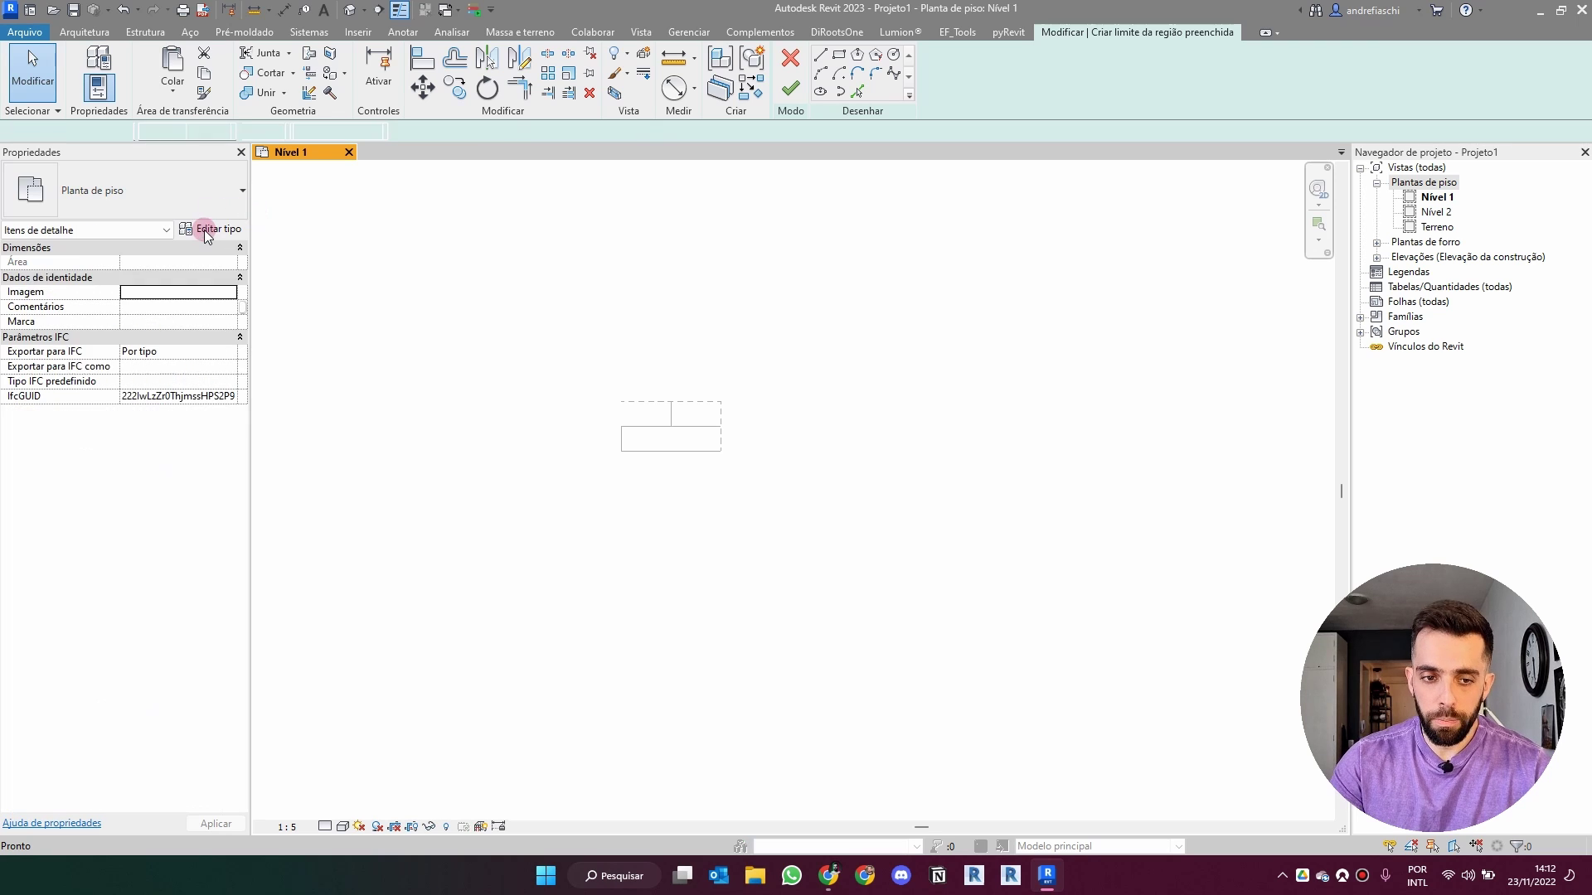
{"action": "left_click", "coordinate": [145, 201]}
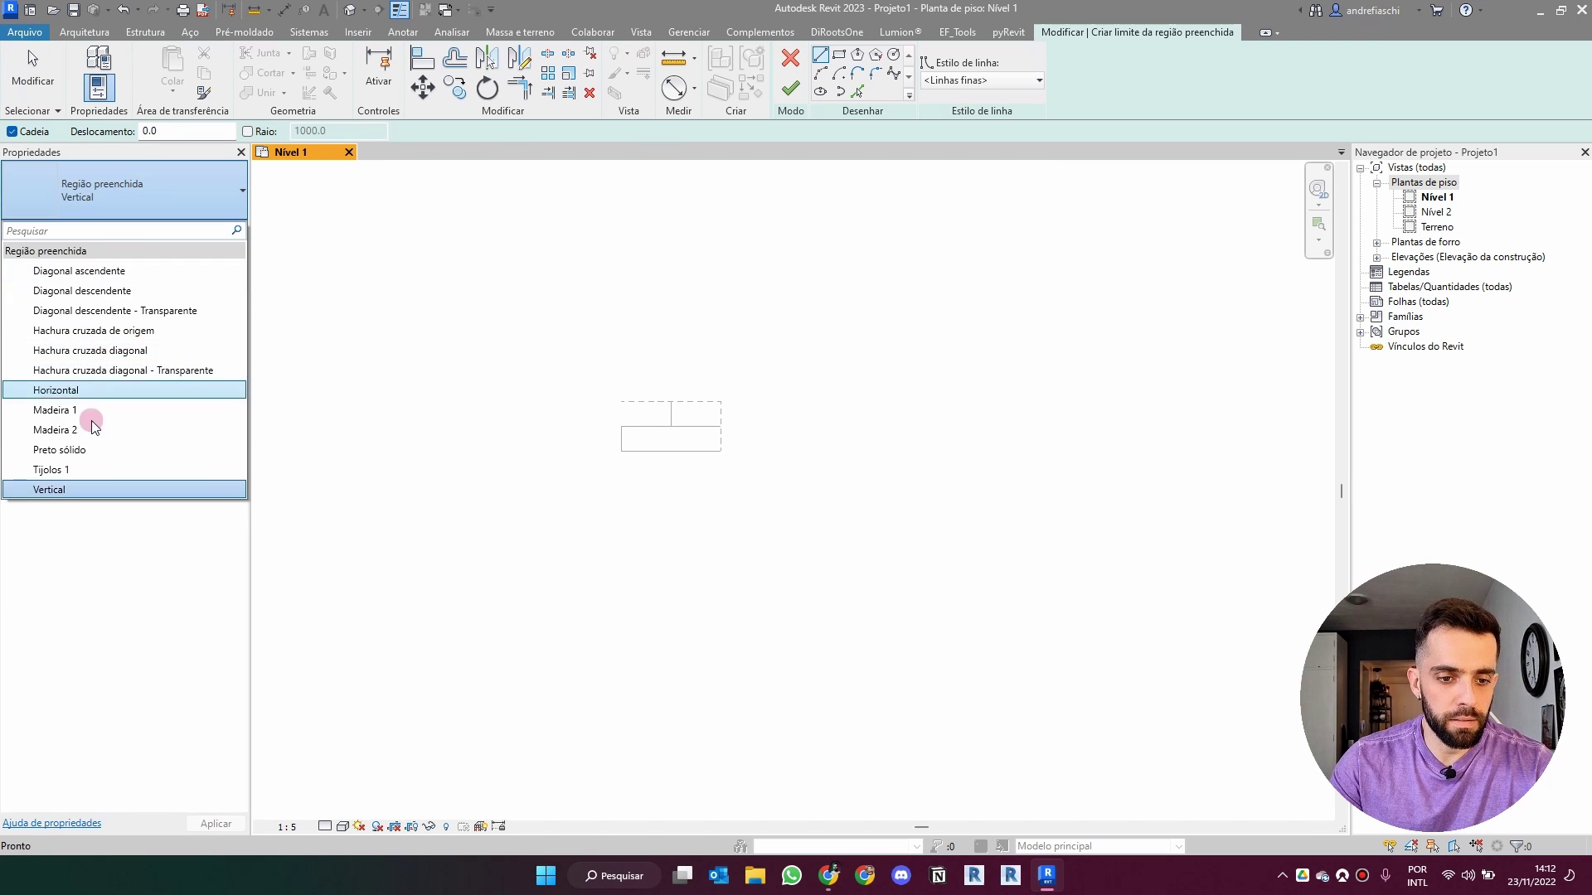
{"action": "left_click", "coordinate": [86, 465]}
Sketch a rectangular boundary about 1160 mm wide beside the brick lines and finish the filled region.
{"action": "left_click", "coordinate": [838, 54]}
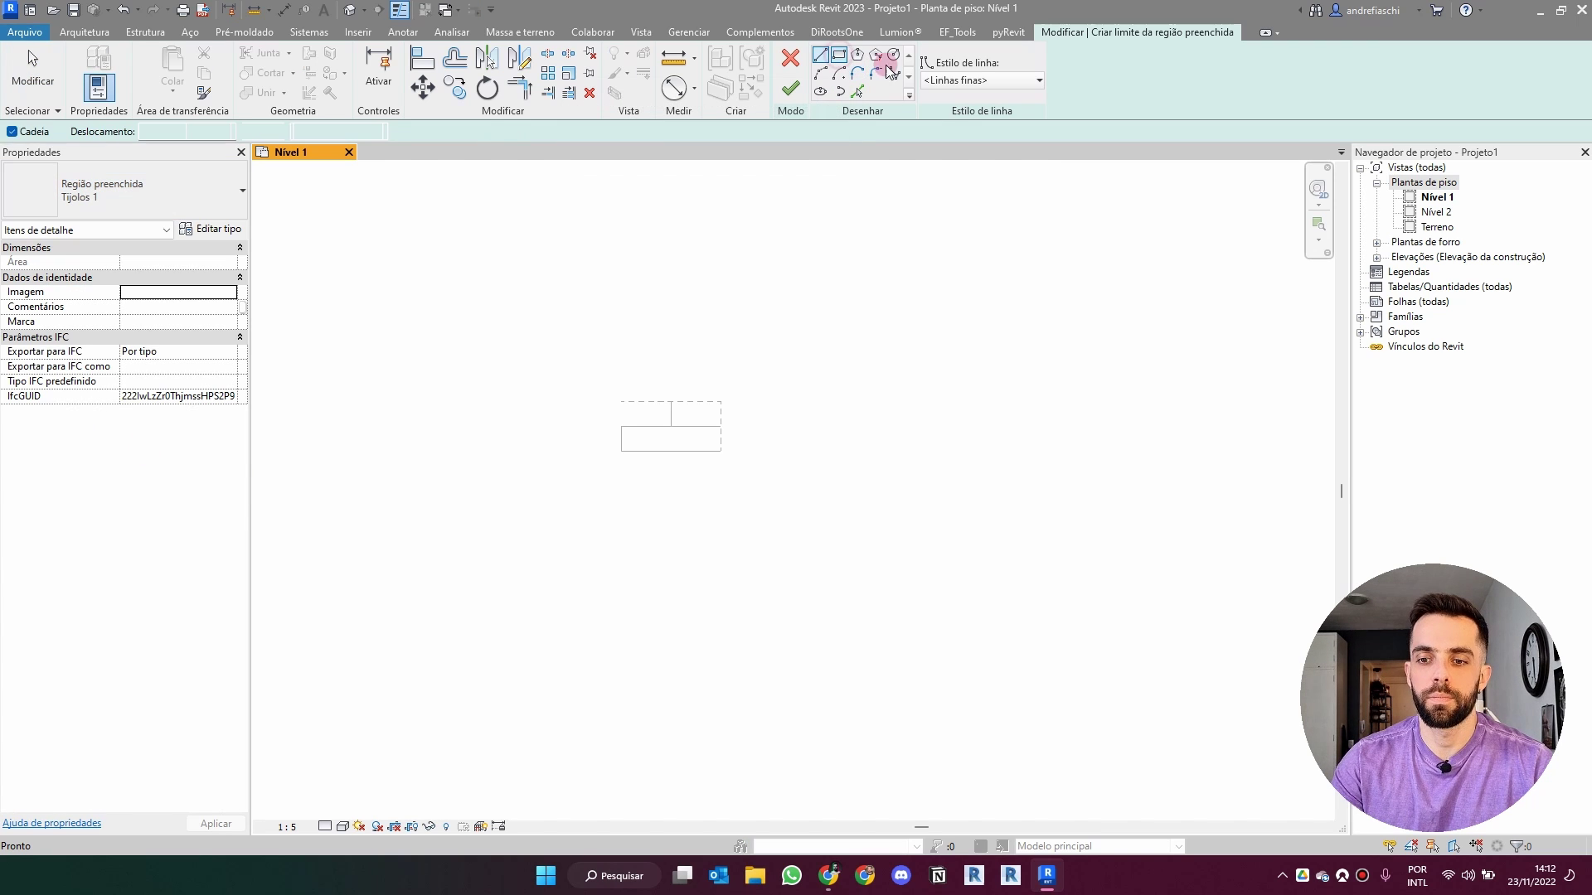
{"action": "left_click", "coordinate": [926, 202]}
{"action": "middle_click_drag", "start_coordinate": [1194, 575], "coordinate": [917, 570]}
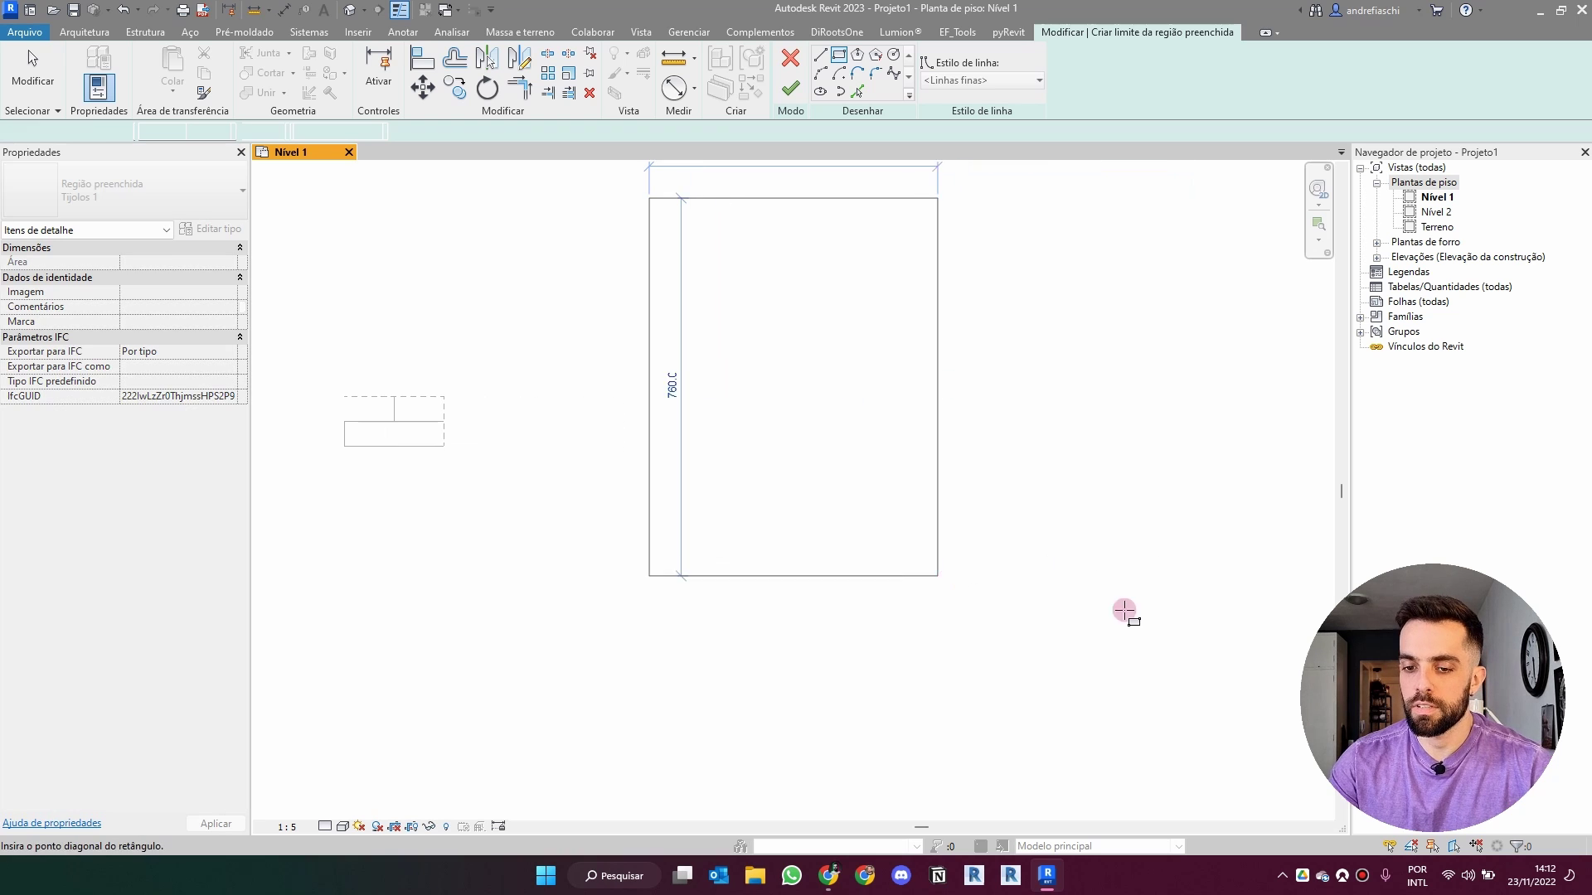
{"action": "left_click", "coordinate": [1225, 674]}
{"action": "left_click", "coordinate": [790, 87]}
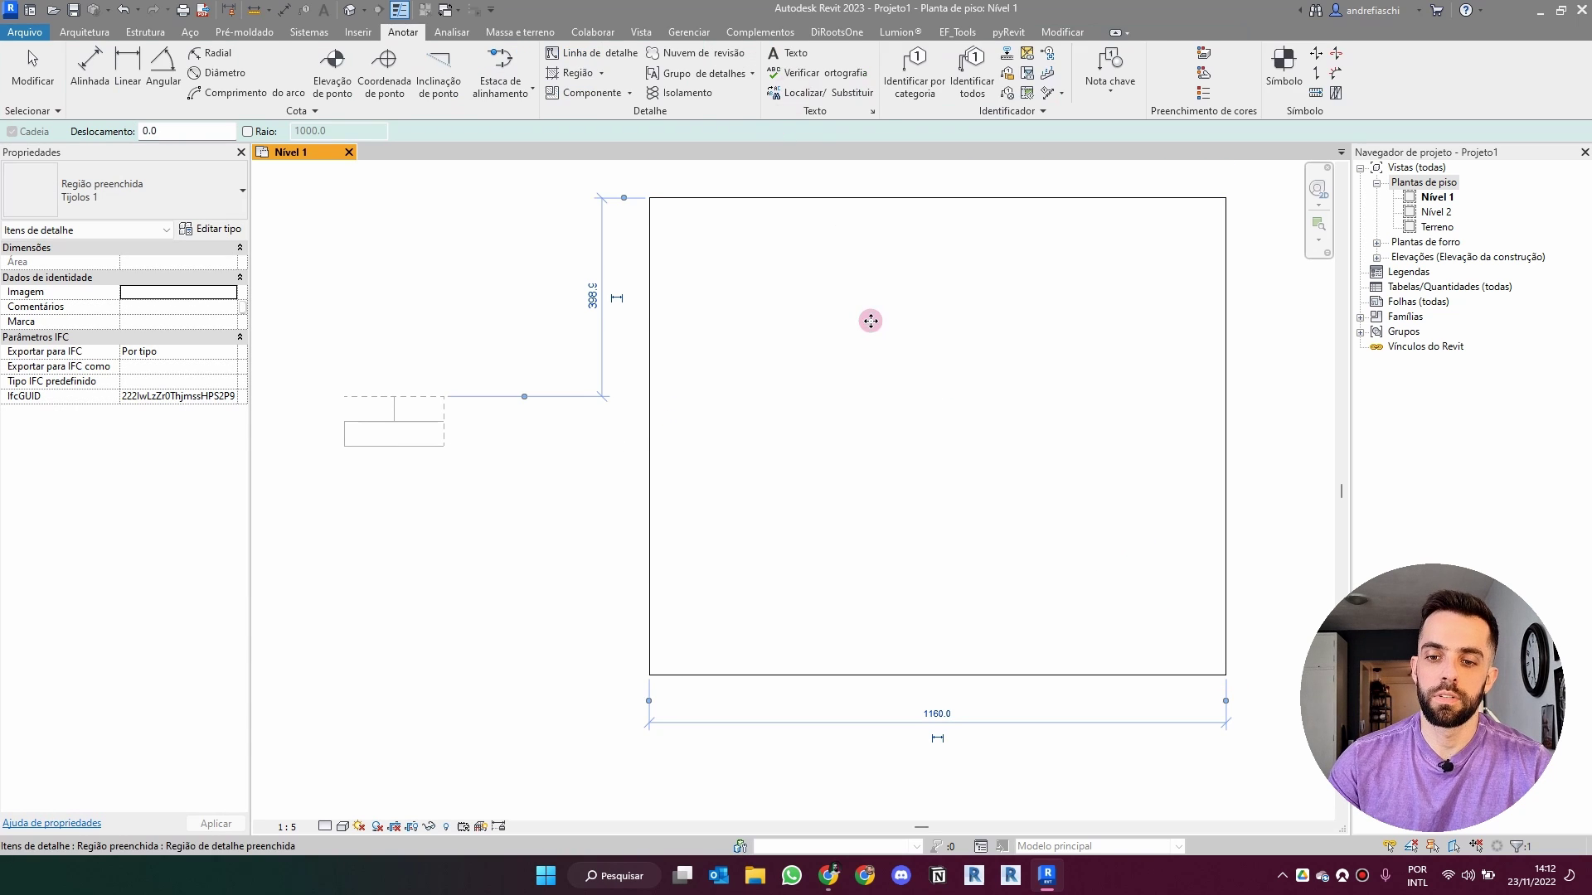
{"action": "mouse_move", "coordinate": [683, 445]}
{"action": "middle_mouse_down"}
{"action": "mouse_move", "coordinate": [756, 432]}
{"action": "mouse_move", "coordinate": [799, 365]}
{"action": "mouse_move", "coordinate": [734, 470]}
{"action": "middle_mouse_up"}
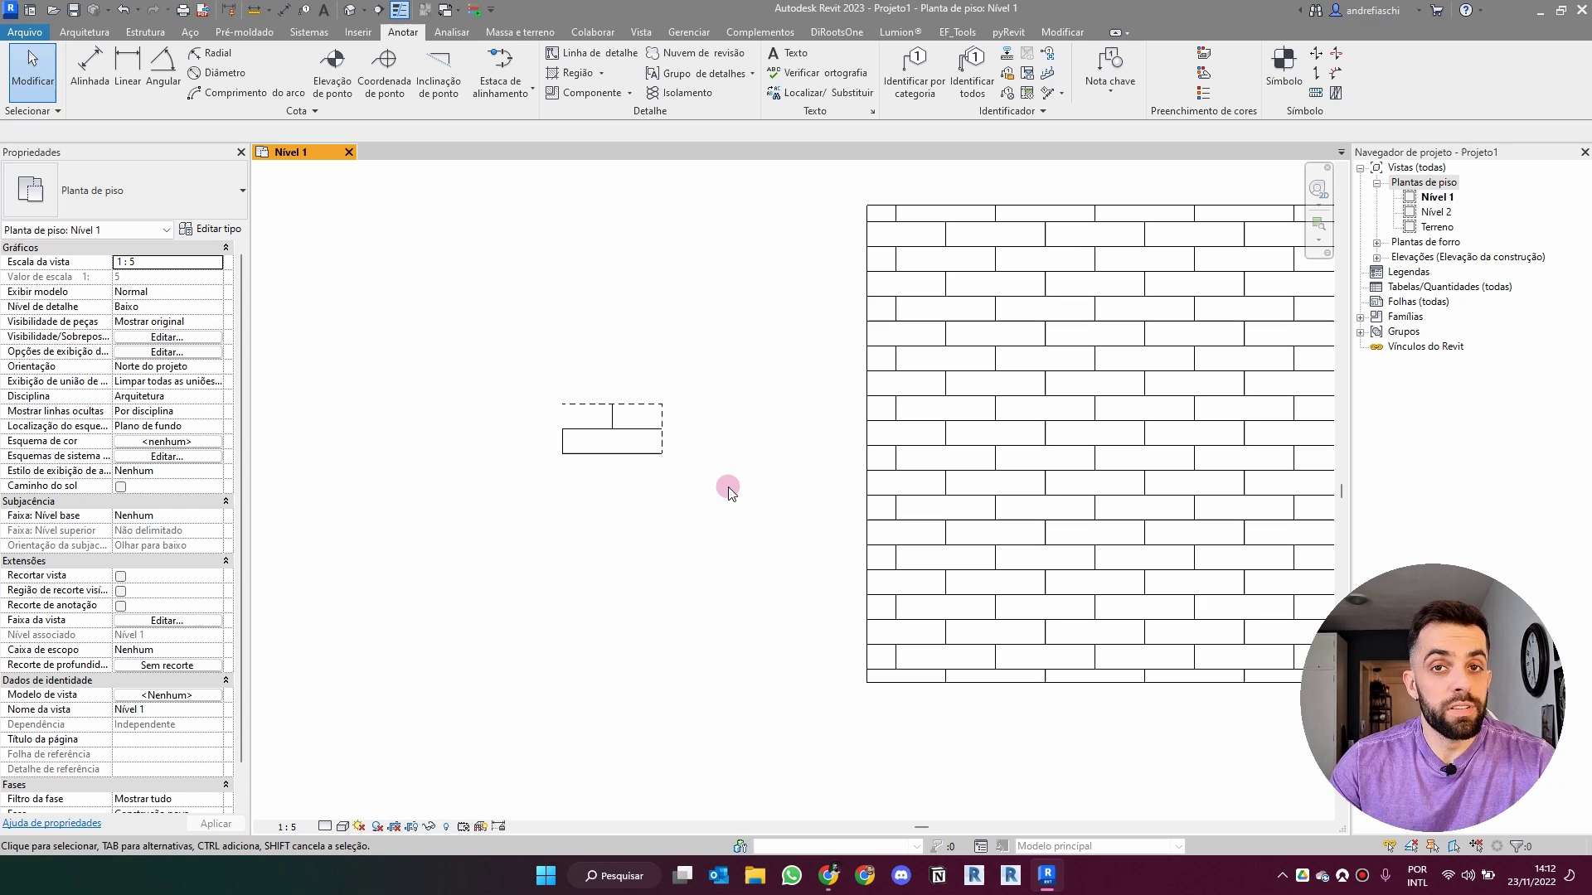
Move the short vertical joint line above the brick to 50 mm from the brick's left edge.
{"action": "scroll", "coordinate": [638, 435], "scroll_direction": "up", "scroll_amount": 3}
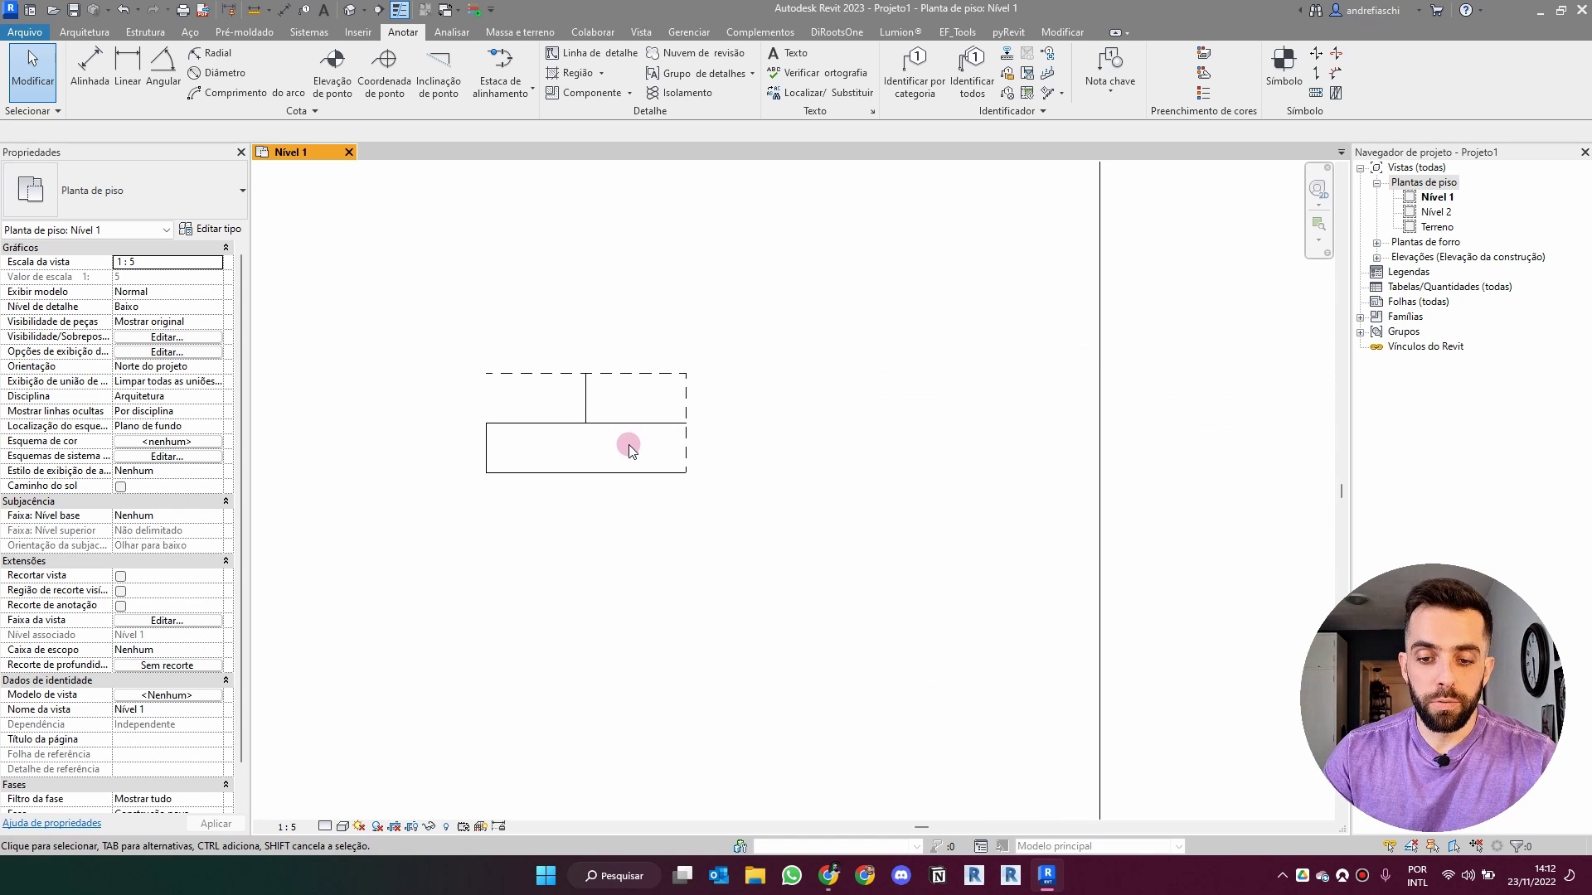
{"action": "middle_click_drag", "start_coordinate": [637, 428], "coordinate": [690, 386]}
{"action": "scroll", "coordinate": [642, 359], "scroll_direction": "up", "scroll_amount": 3}
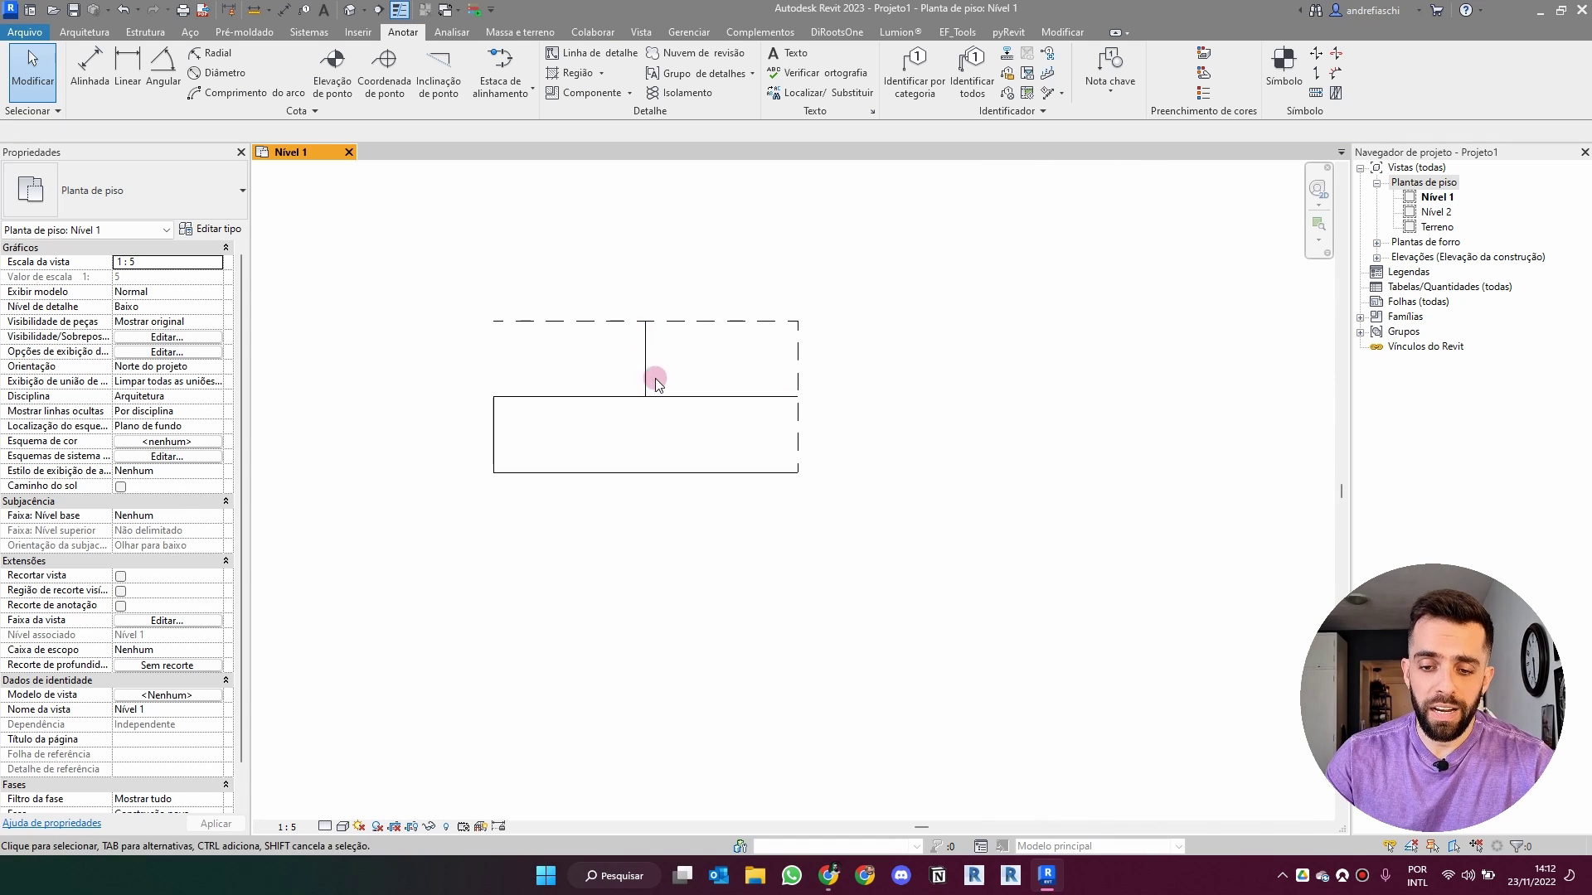
{"action": "scroll", "coordinate": [646, 365], "scroll_direction": "down", "scroll_amount": 4}
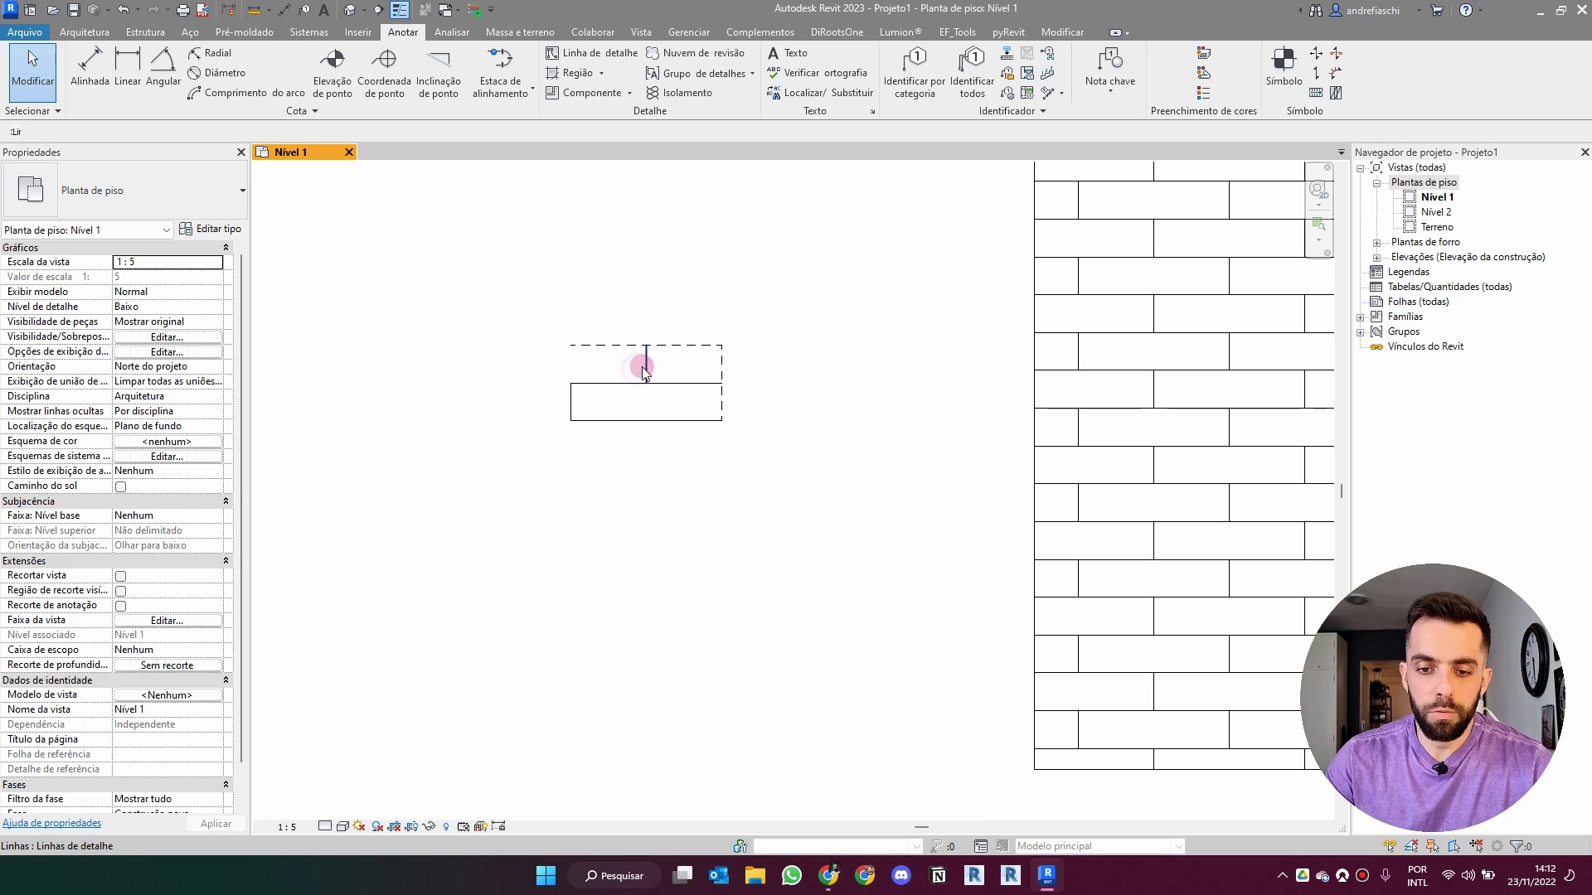
{"action": "left_click", "coordinate": [645, 370]}
{"action": "left_click", "coordinate": [609, 423]}
{"action": "type", "text": "50"}
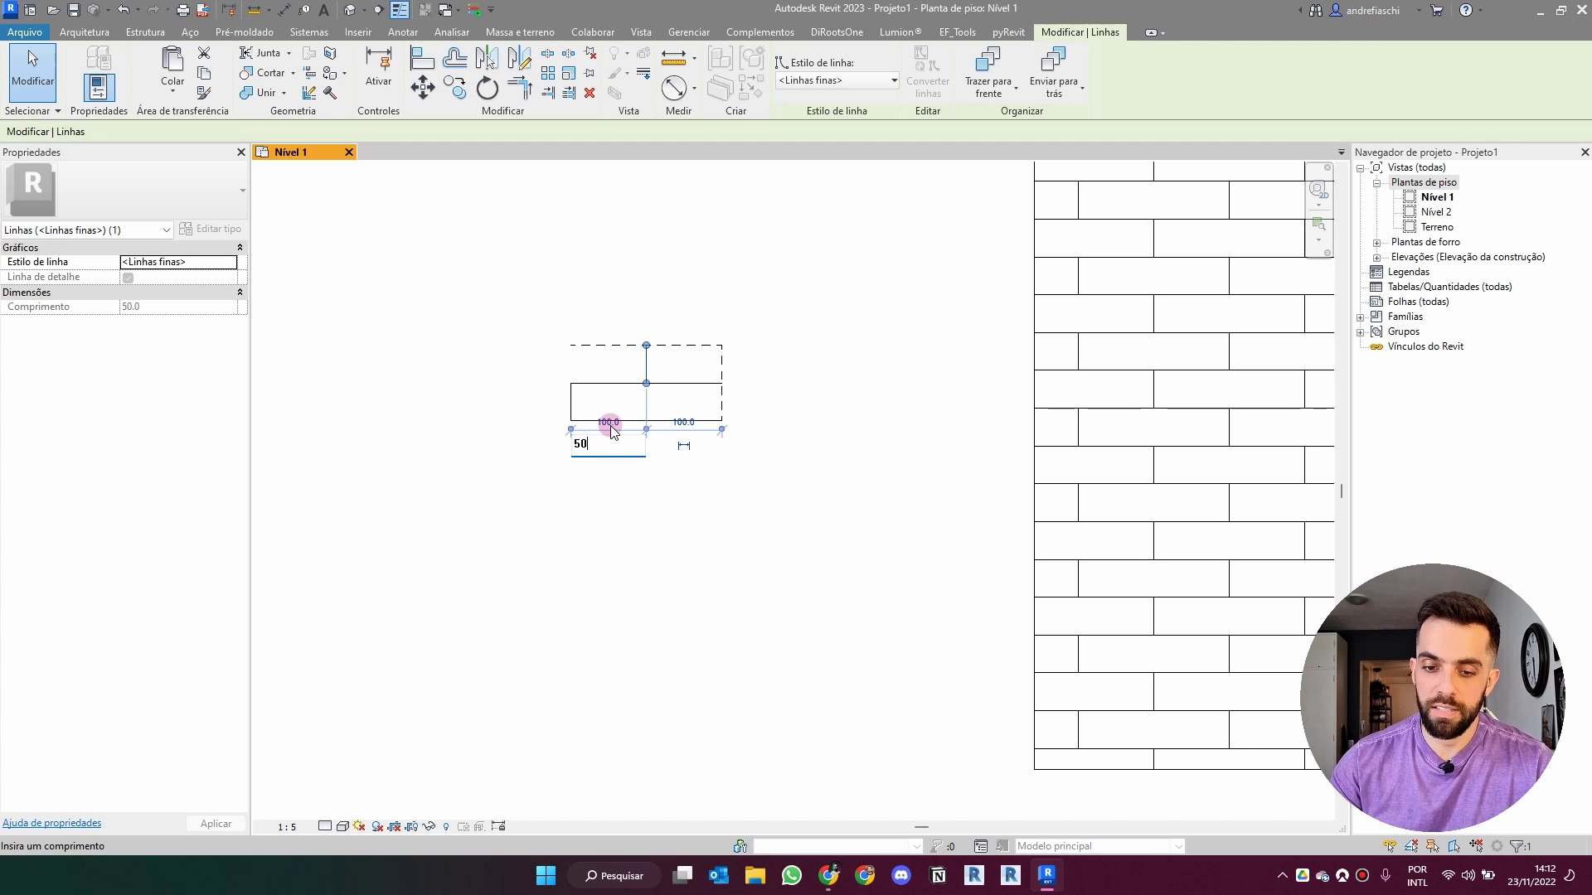
{"action": "key", "text": "Return"}
{"action": "key", "text": "Escape"}
Select the four solid brick lines, leaving out the dashed boundary lines, and start Make Pattern on them.
{"action": "middle_click_drag", "start_coordinate": [641, 426], "coordinate": [722, 480]}
{"action": "left_click_drag", "start_coordinate": [776, 517], "coordinate": [595, 405]}
{"action": "left_click", "coordinate": [1007, 32]}
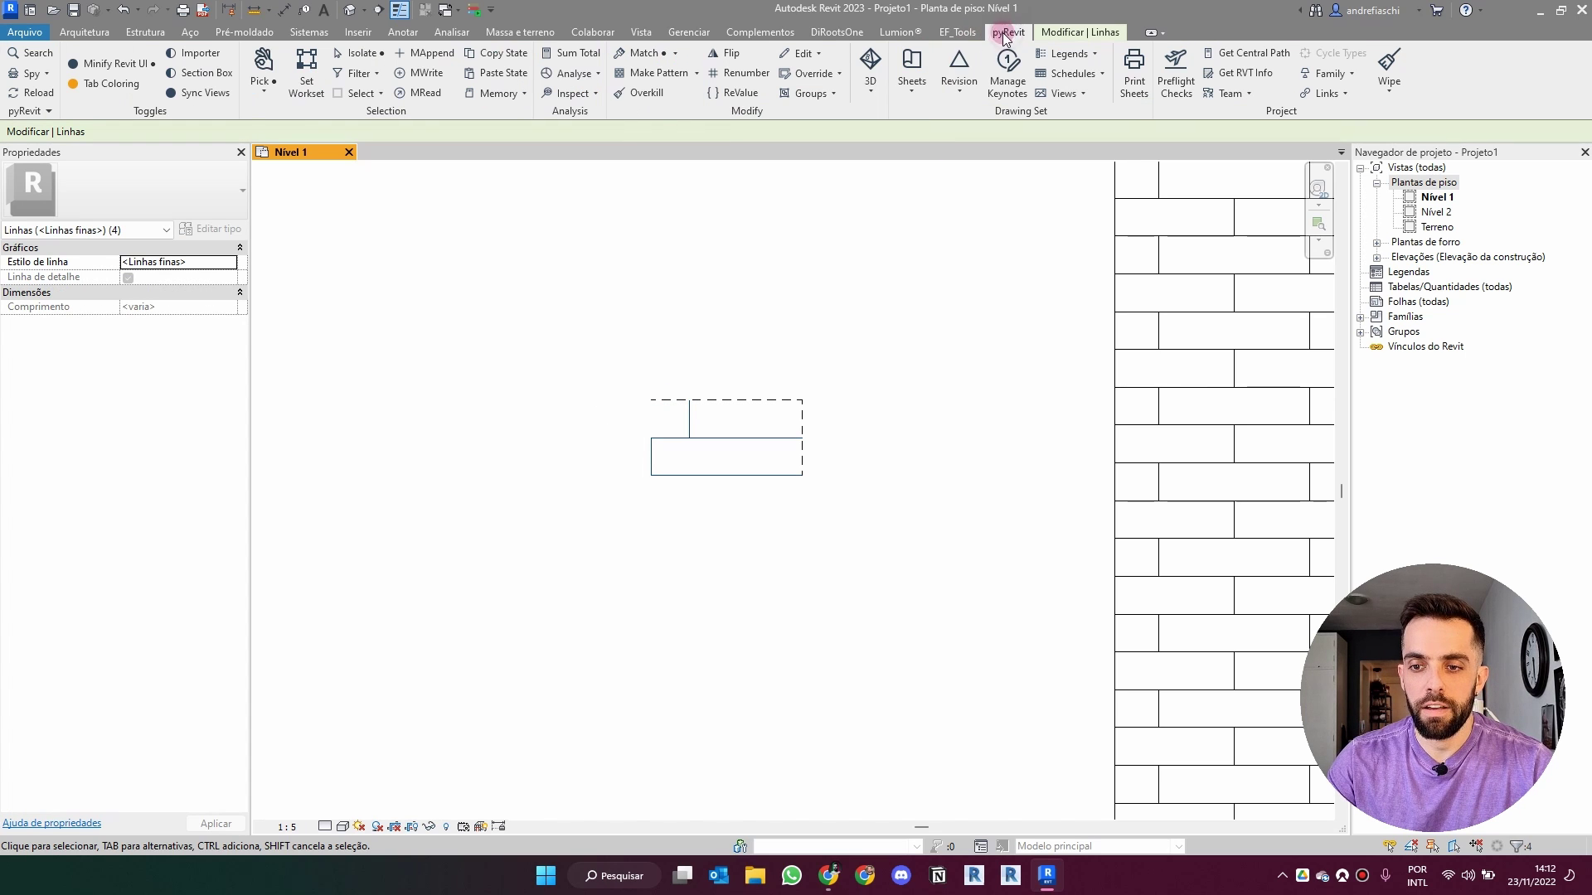
{"action": "left_click", "coordinate": [660, 76]}
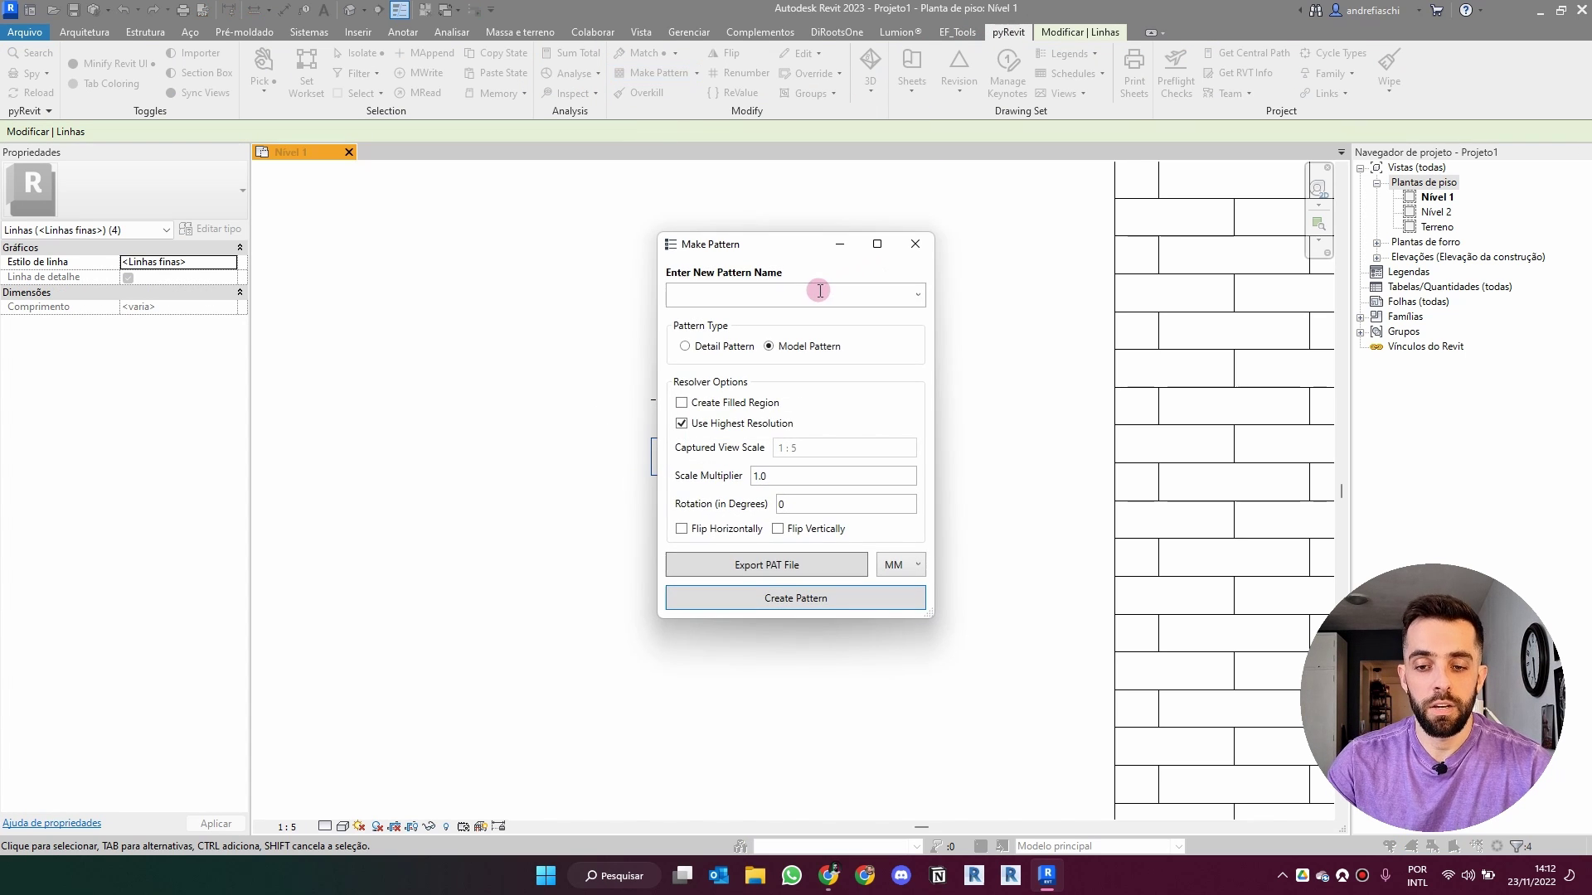
Overwrite Tijolos 1 as a Model Pattern, using the brick's lower-left corner as origin and the dashed boundary's upper-right corner as opposite corner.
{"action": "left_click", "coordinate": [917, 295]}
{"action": "scroll", "coordinate": [757, 464], "scroll_direction": "down", "scroll_amount": 2}
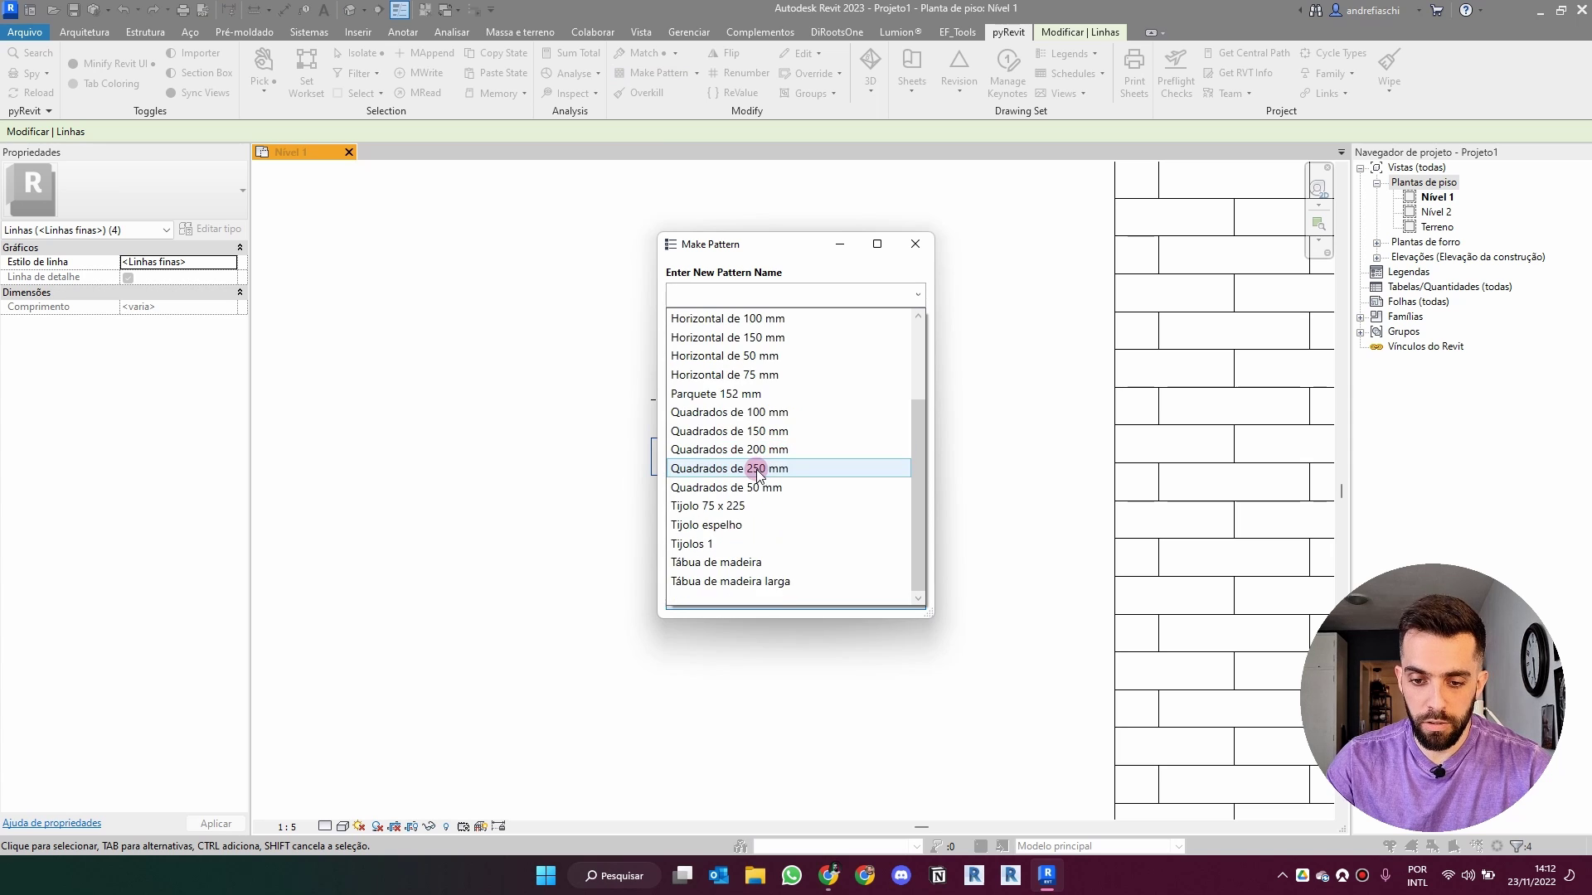
{"action": "left_click", "coordinate": [761, 548]}
{"action": "left_click", "coordinate": [808, 349]}
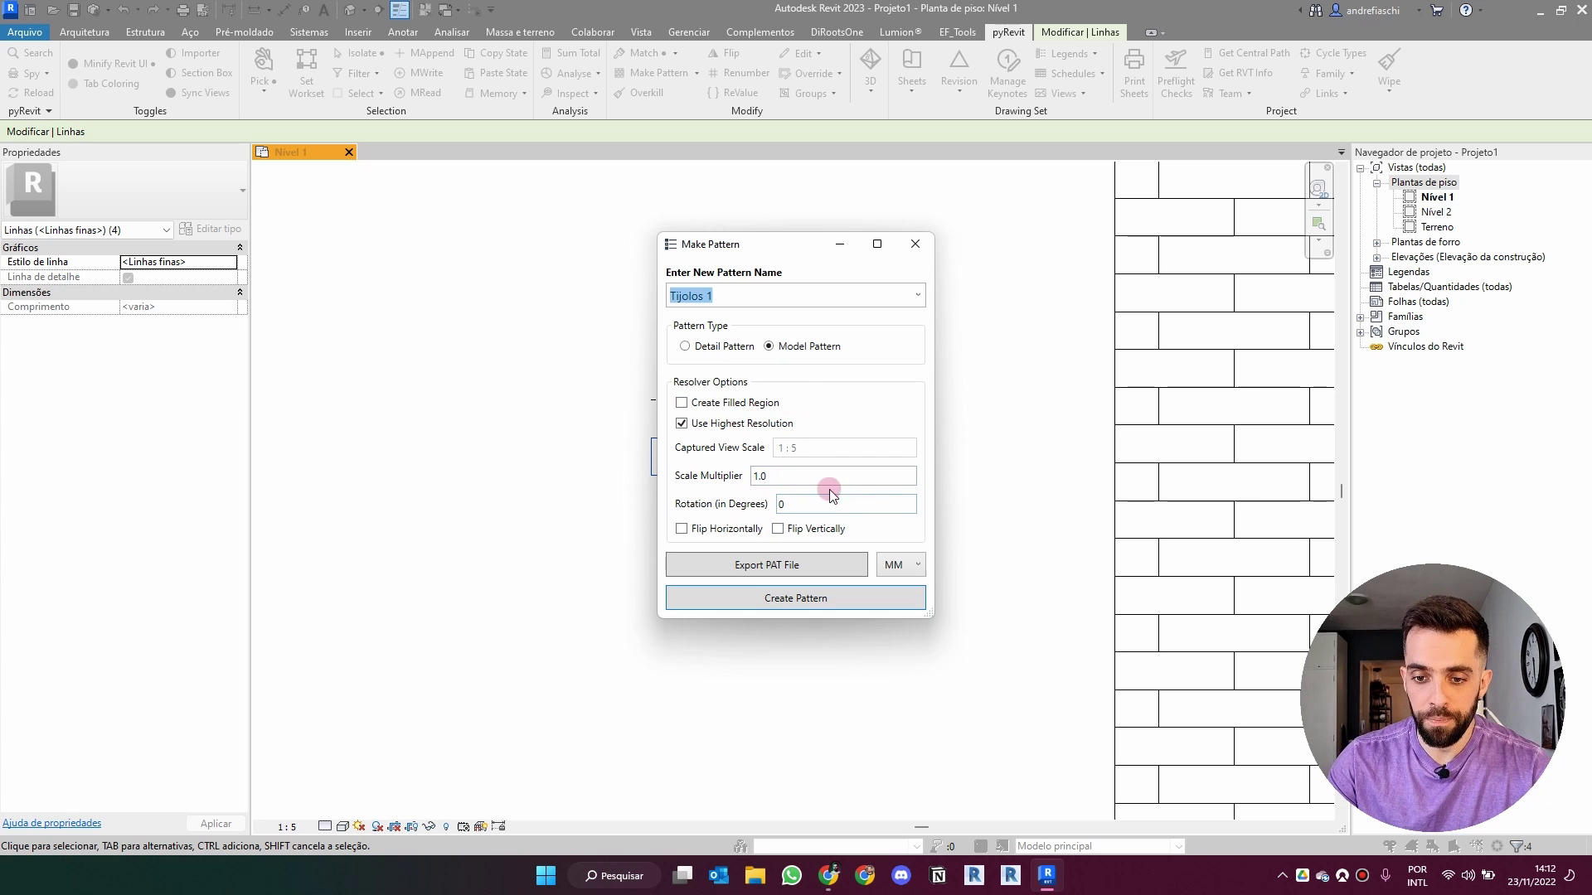
{"action": "left_click", "coordinate": [816, 597]}
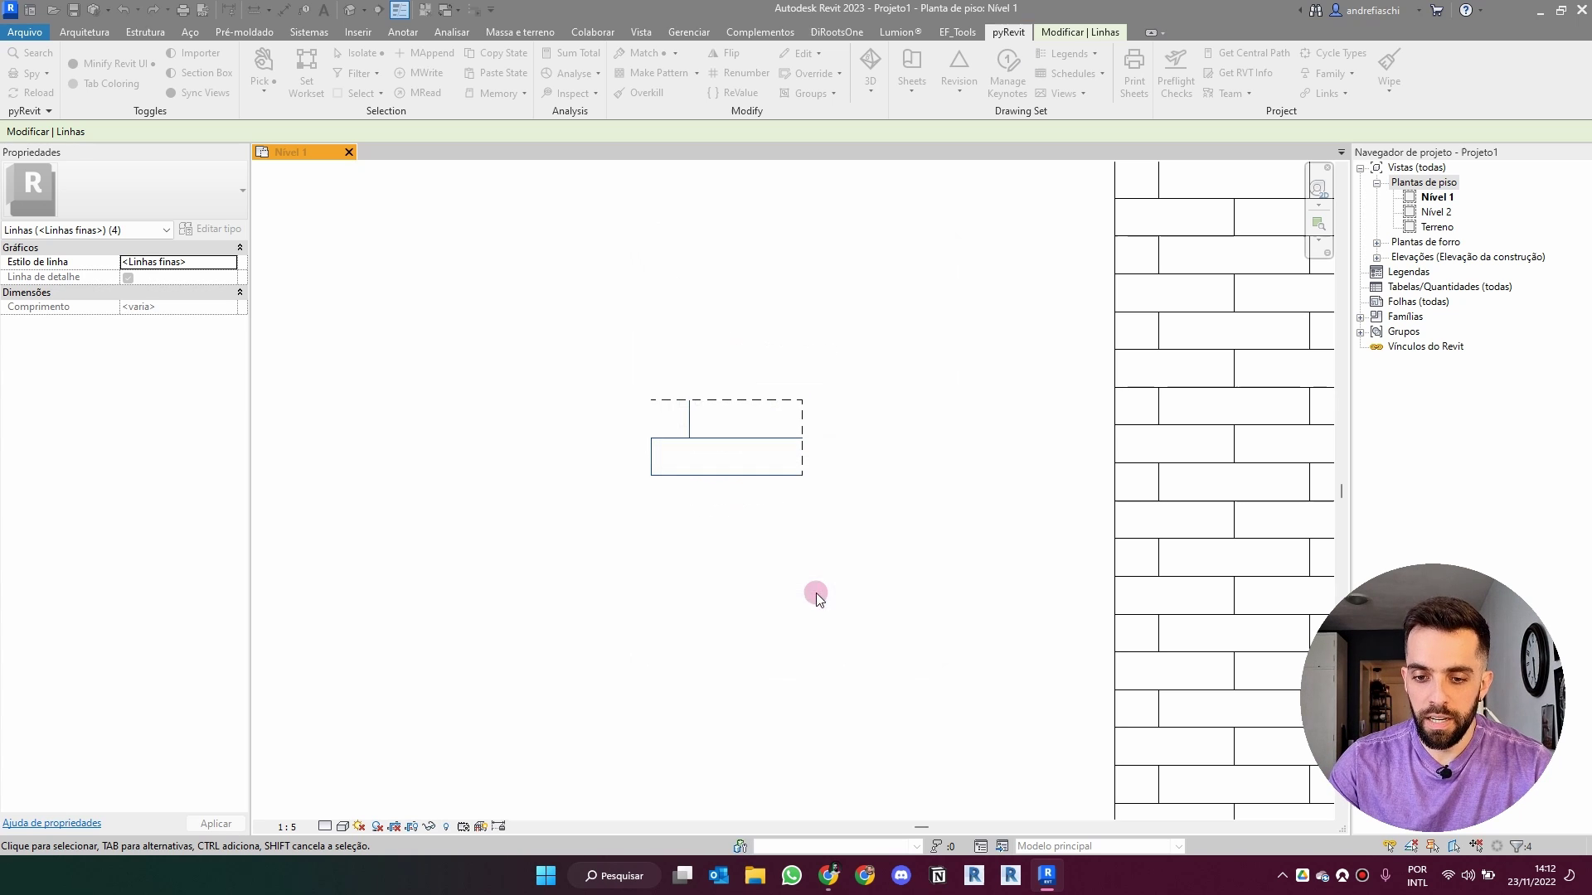
{"action": "left_click", "coordinate": [651, 477]}
{"action": "left_click", "coordinate": [801, 401]}
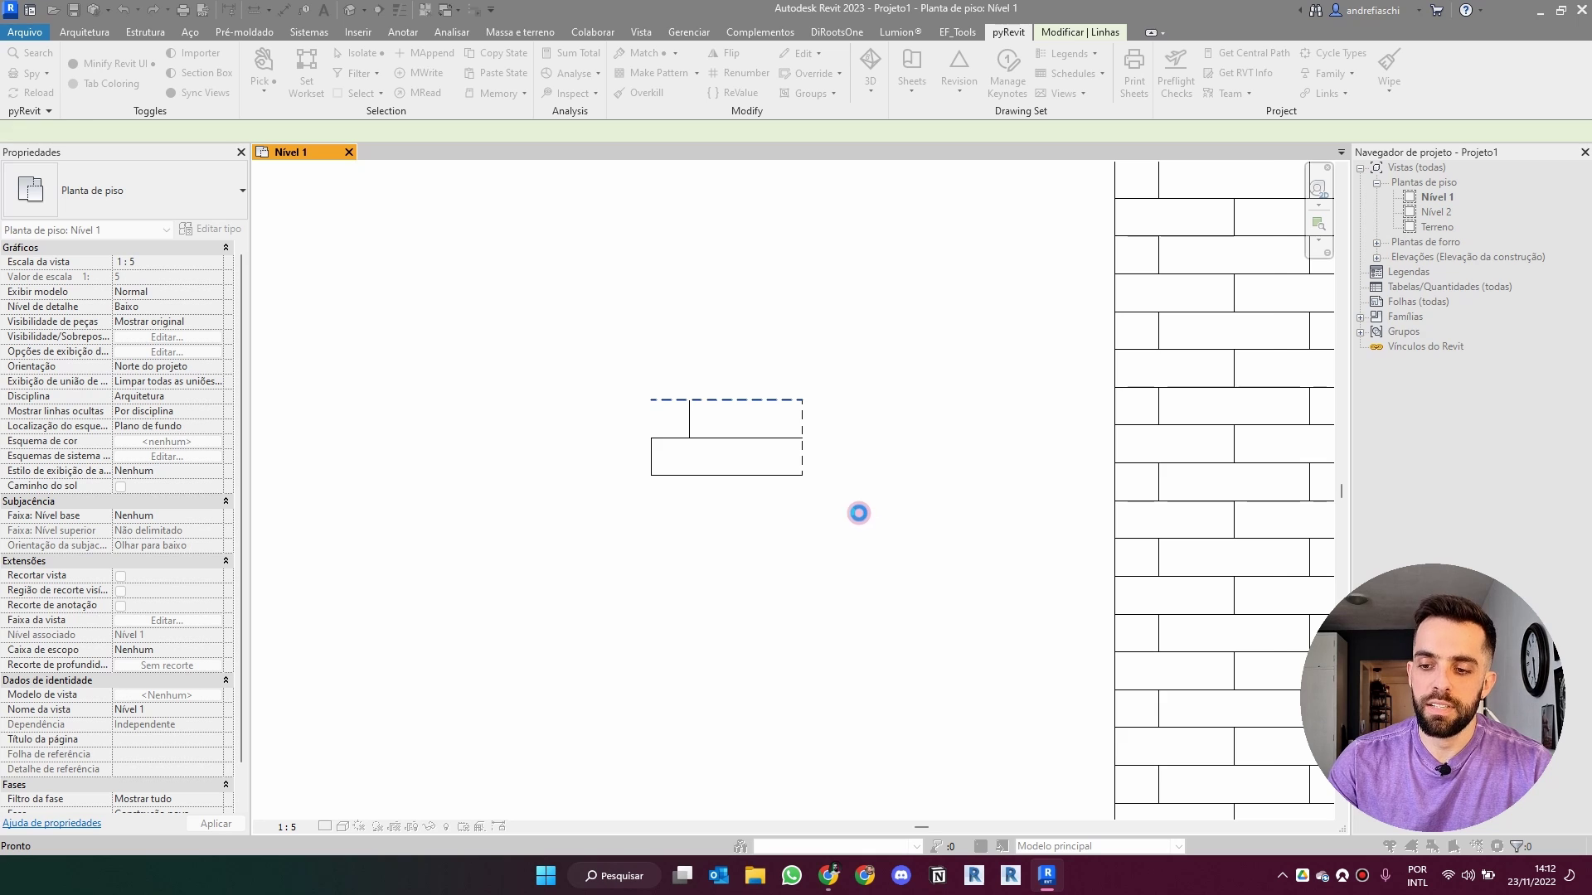
{"action": "left_click", "coordinate": [889, 421]}
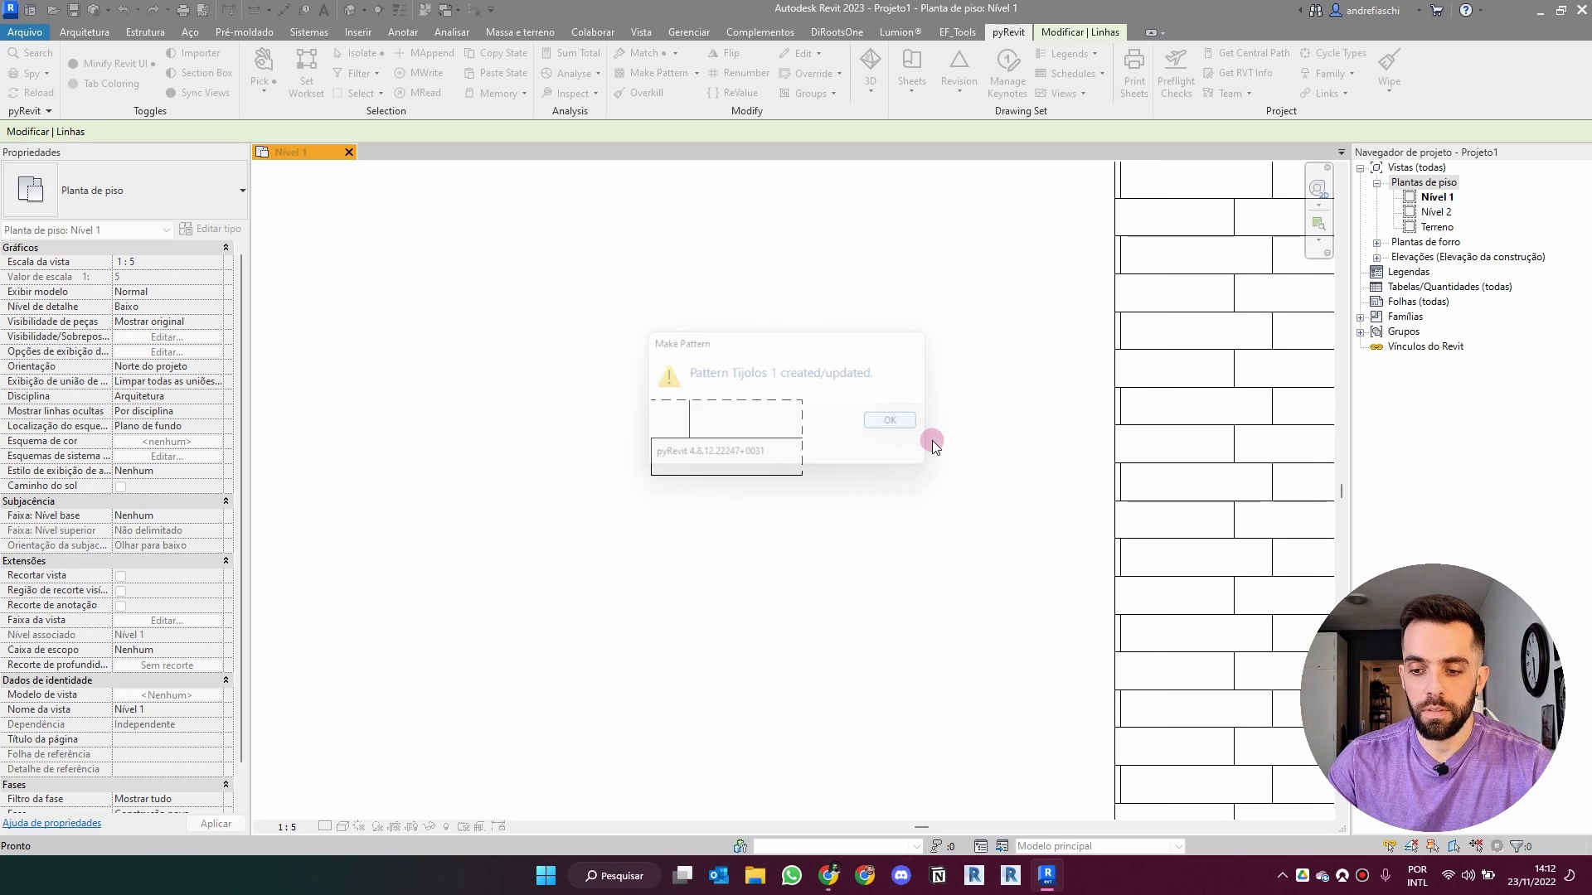
{"action": "scroll", "coordinate": [1066, 465], "scroll_direction": "down", "scroll_amount": 4}
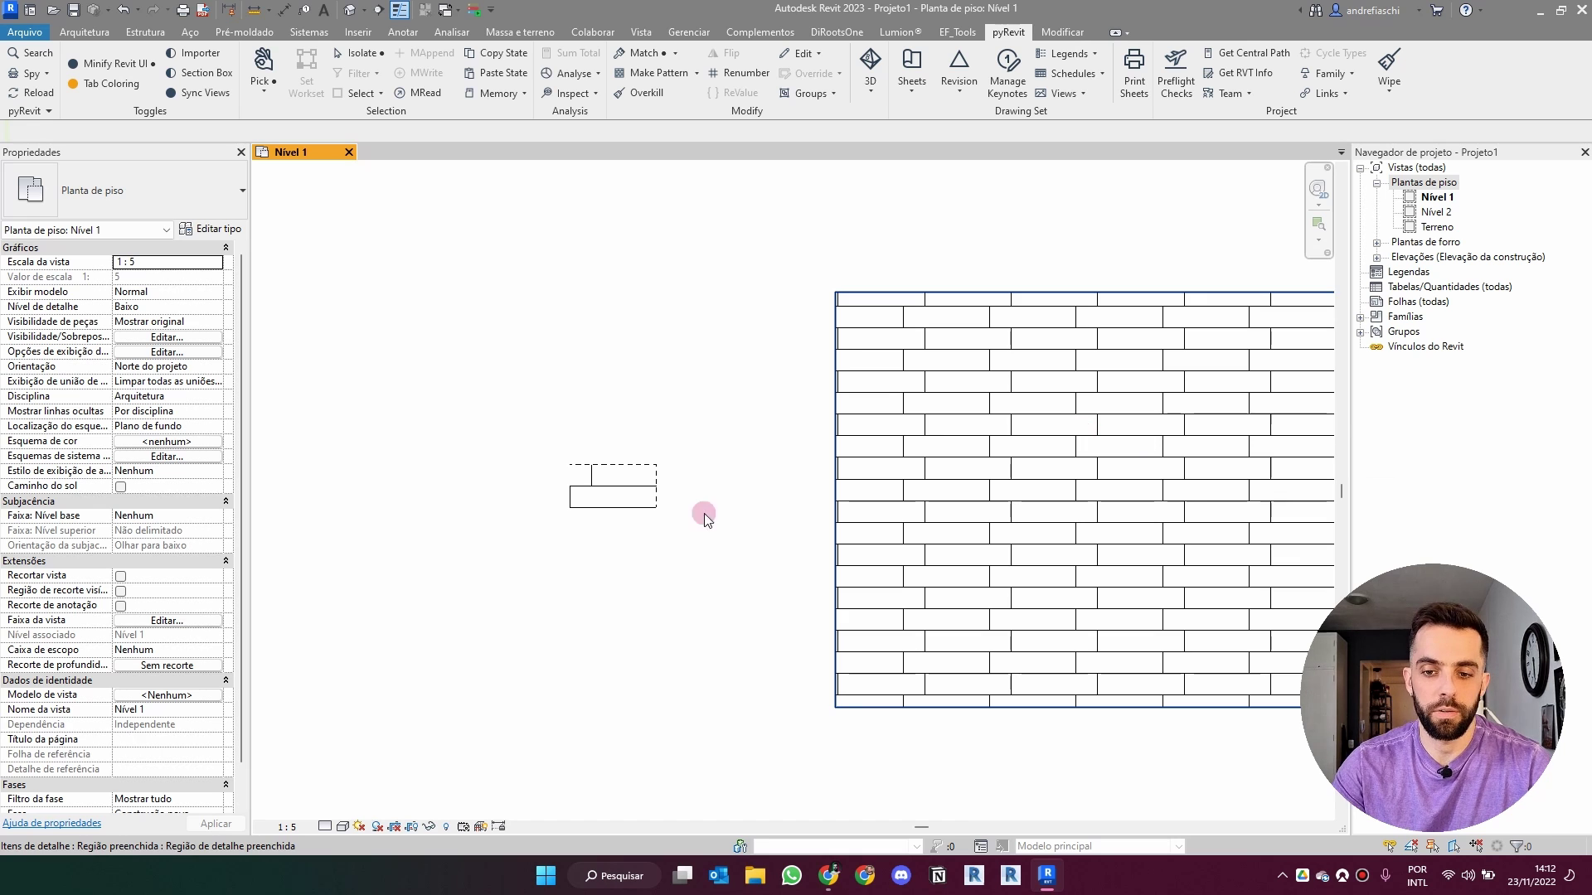
{"action": "scroll", "coordinate": [642, 494], "scroll_direction": "up", "scroll_amount": 3}
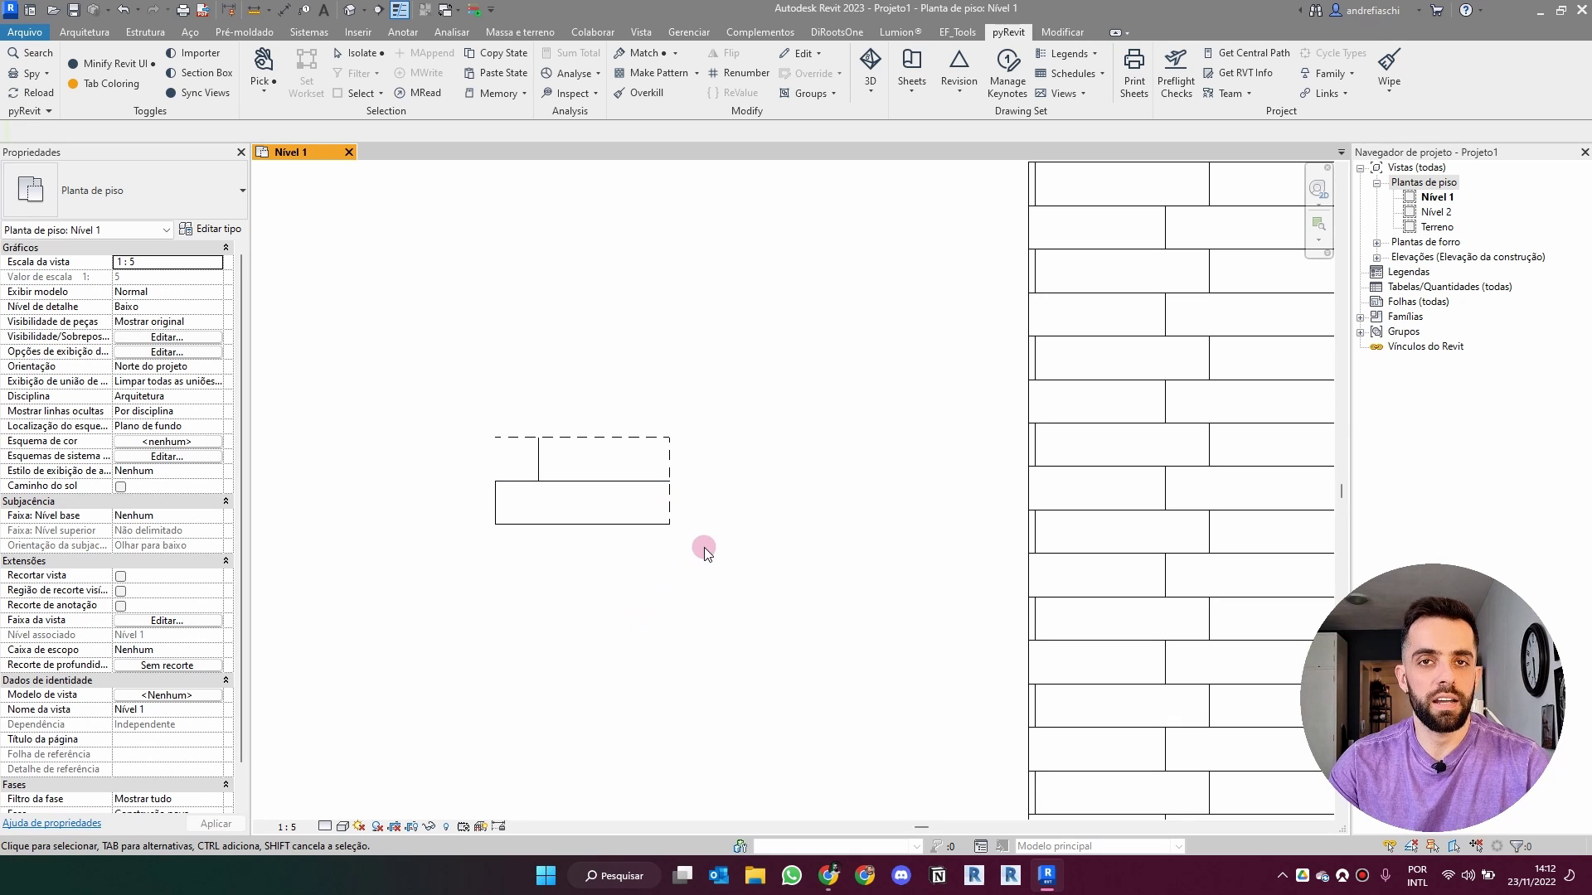
{"action": "middle_click_drag", "start_coordinate": [668, 480], "coordinate": [789, 410]}
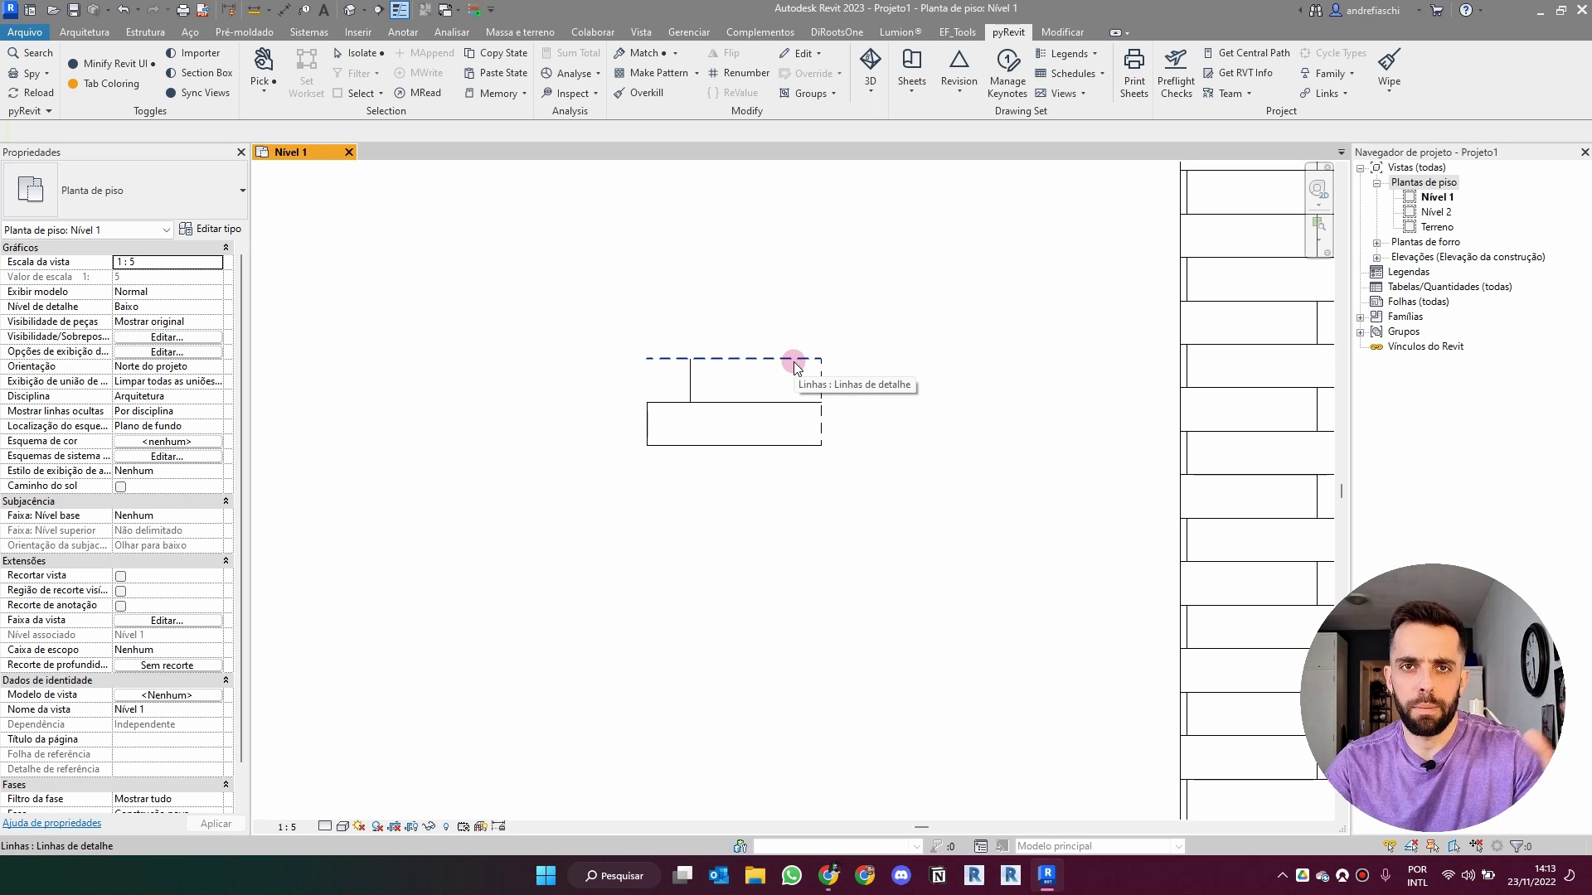
{"action": "scroll", "coordinate": [749, 386], "scroll_direction": "up", "scroll_amount": 1}
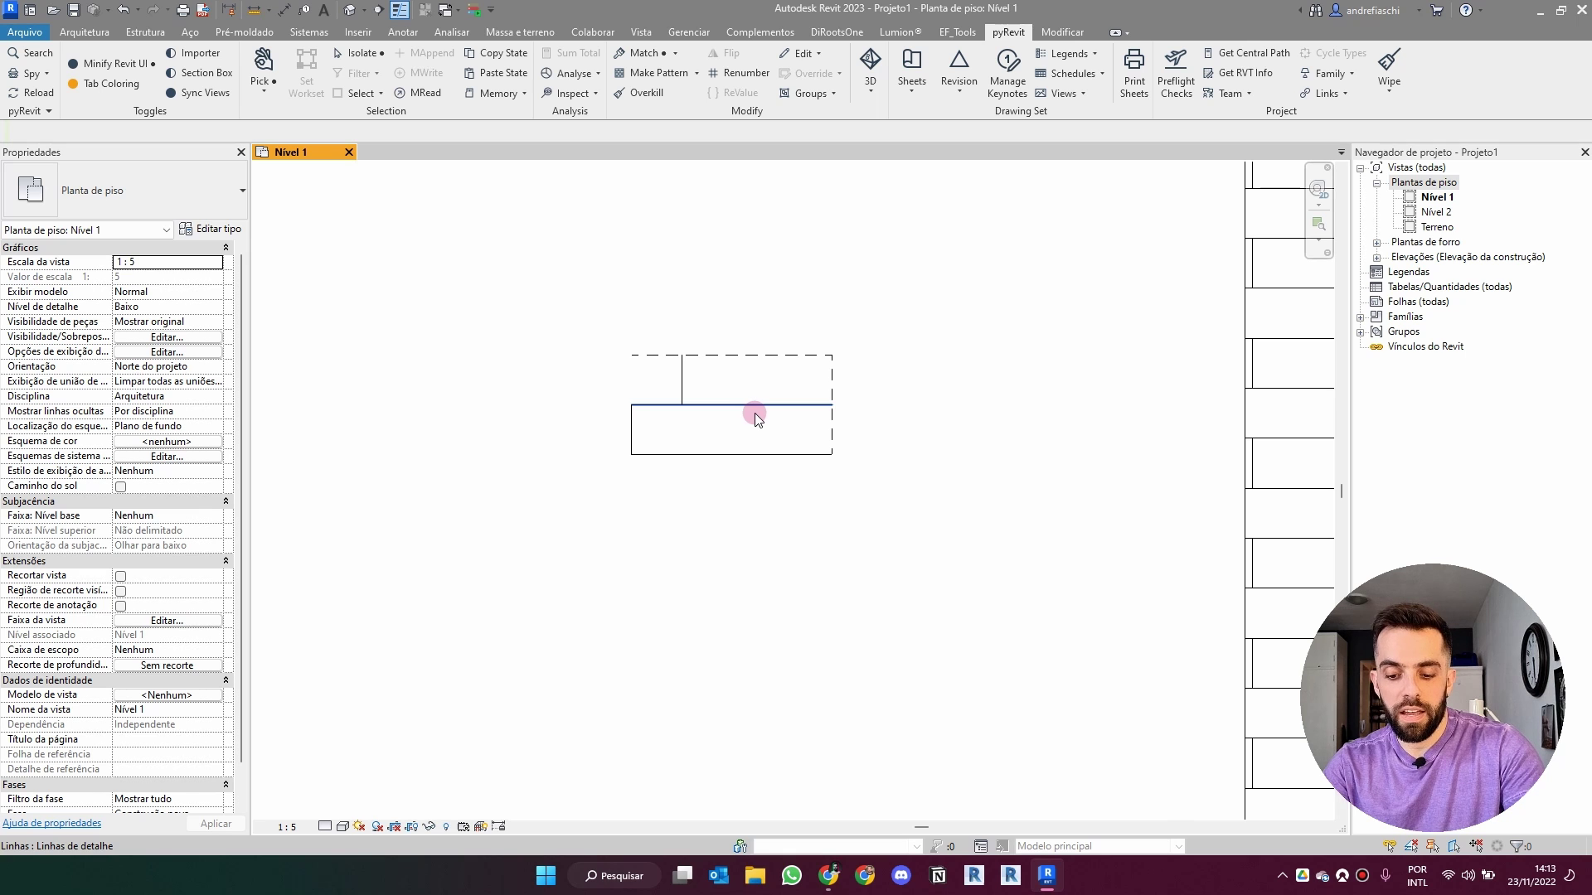
{"action": "key", "text": "o"}
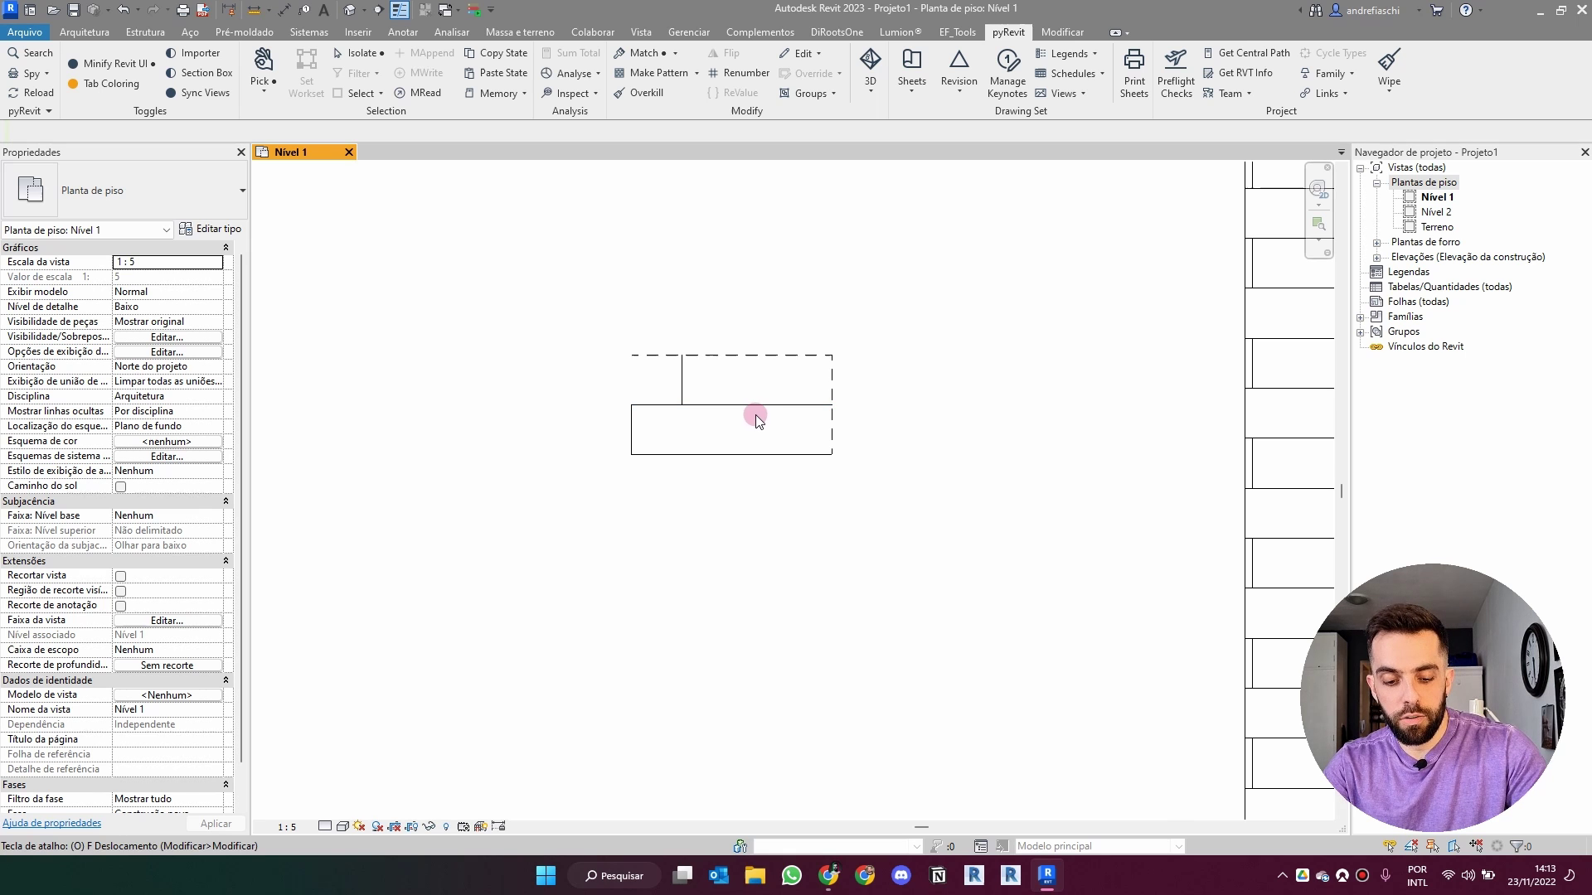
{"action": "left_click", "coordinate": [832, 452]}
{"action": "key", "text": "Escape"}
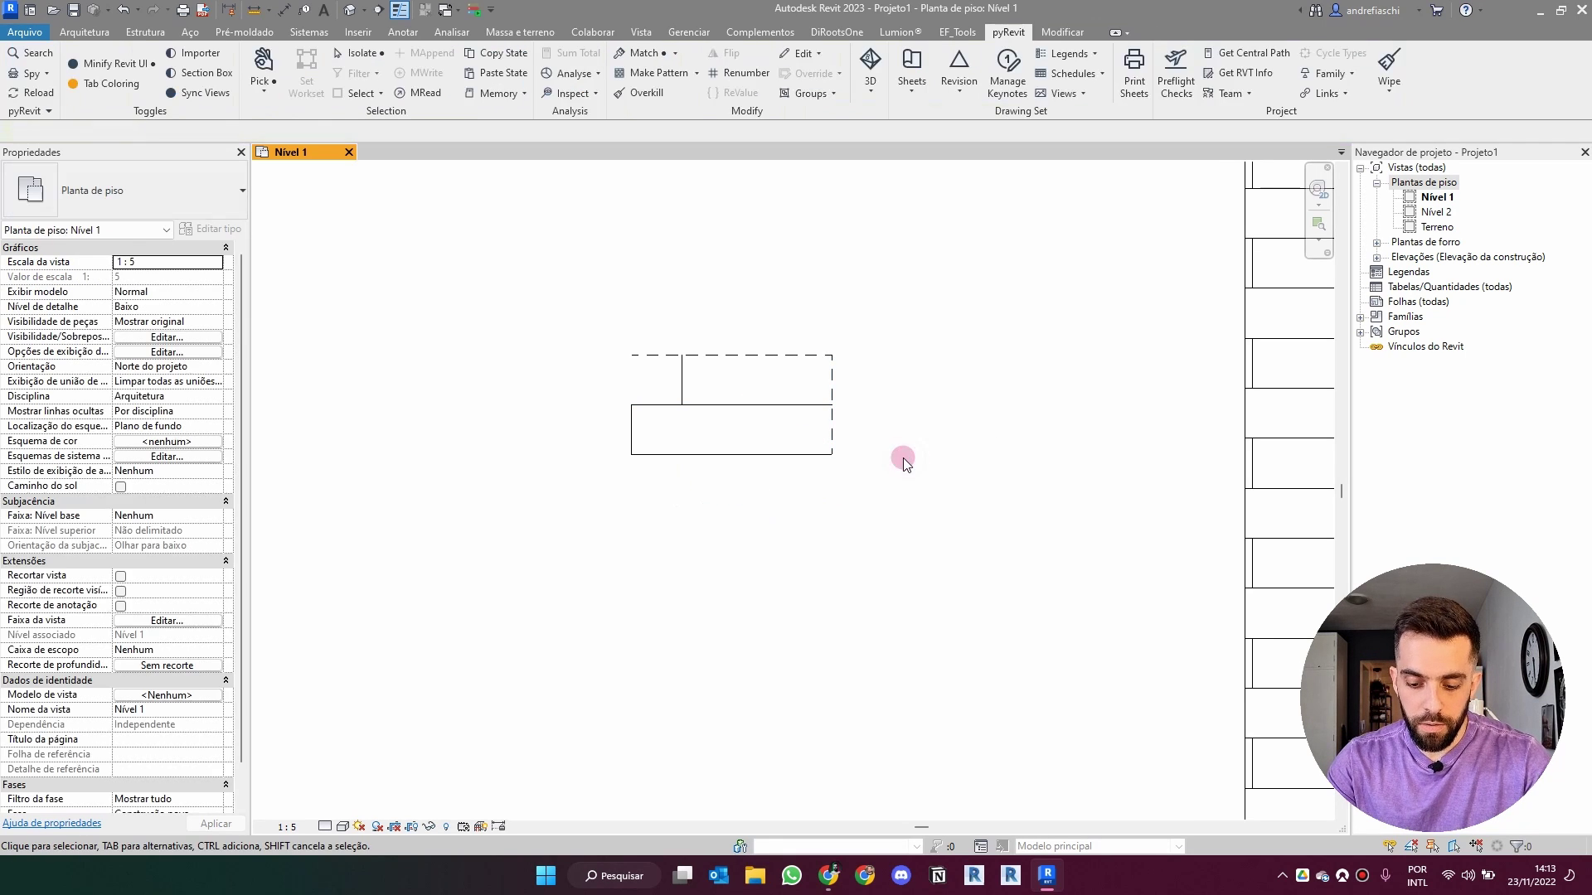
Offset copies of the brick's bottom line 10 mm downward and the dashed right boundary line 10 mm outward.
{"action": "key", "text": "o"}
{"action": "key", "text": "f"}
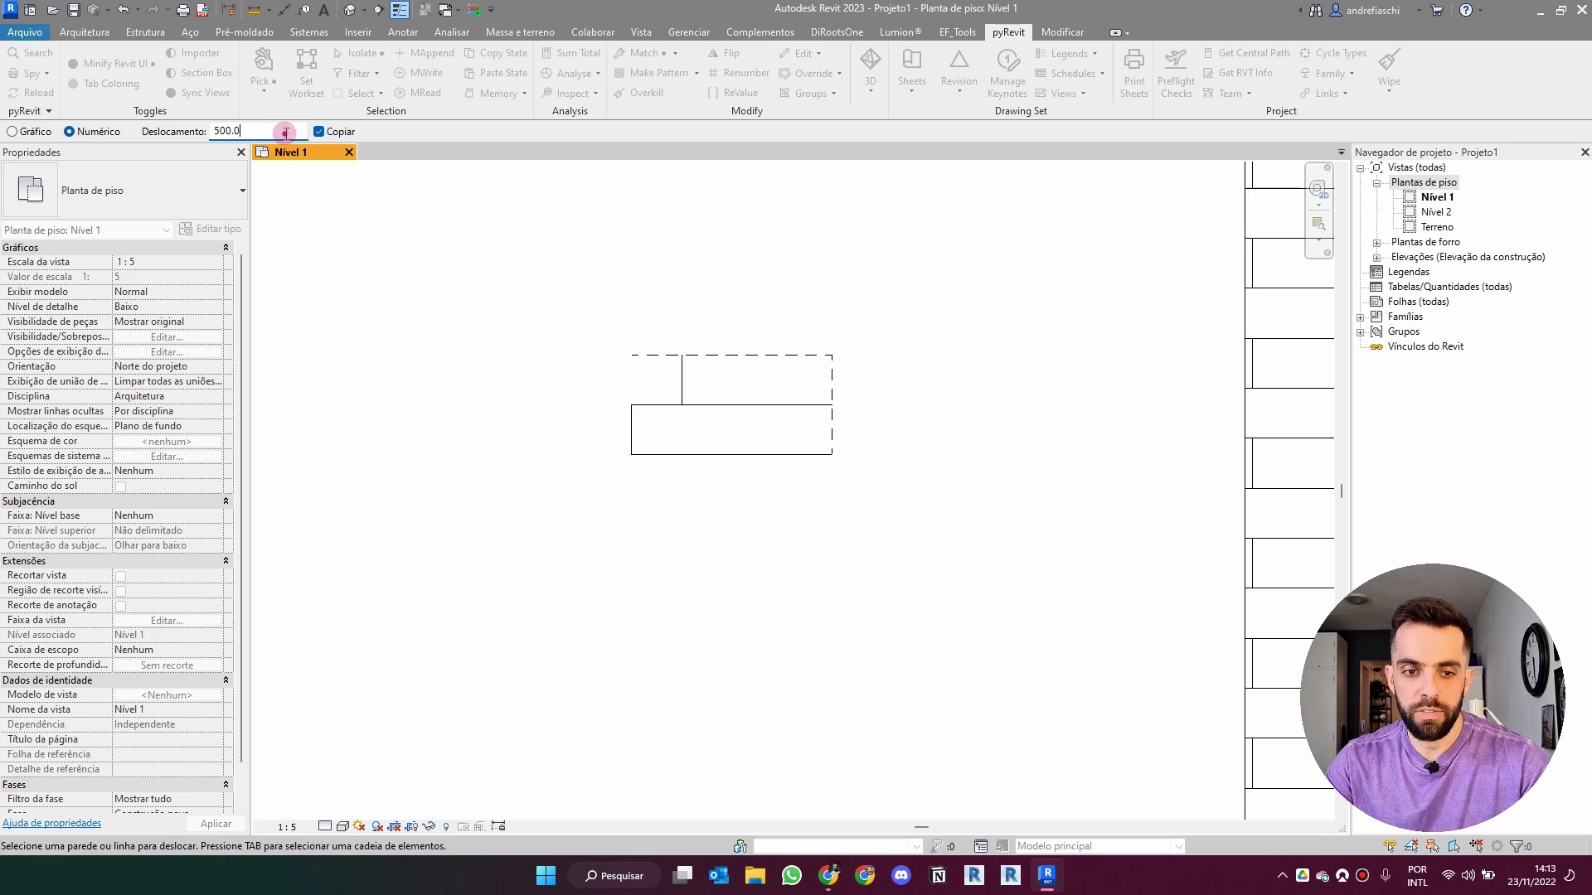
{"action": "type", "text": "10"}
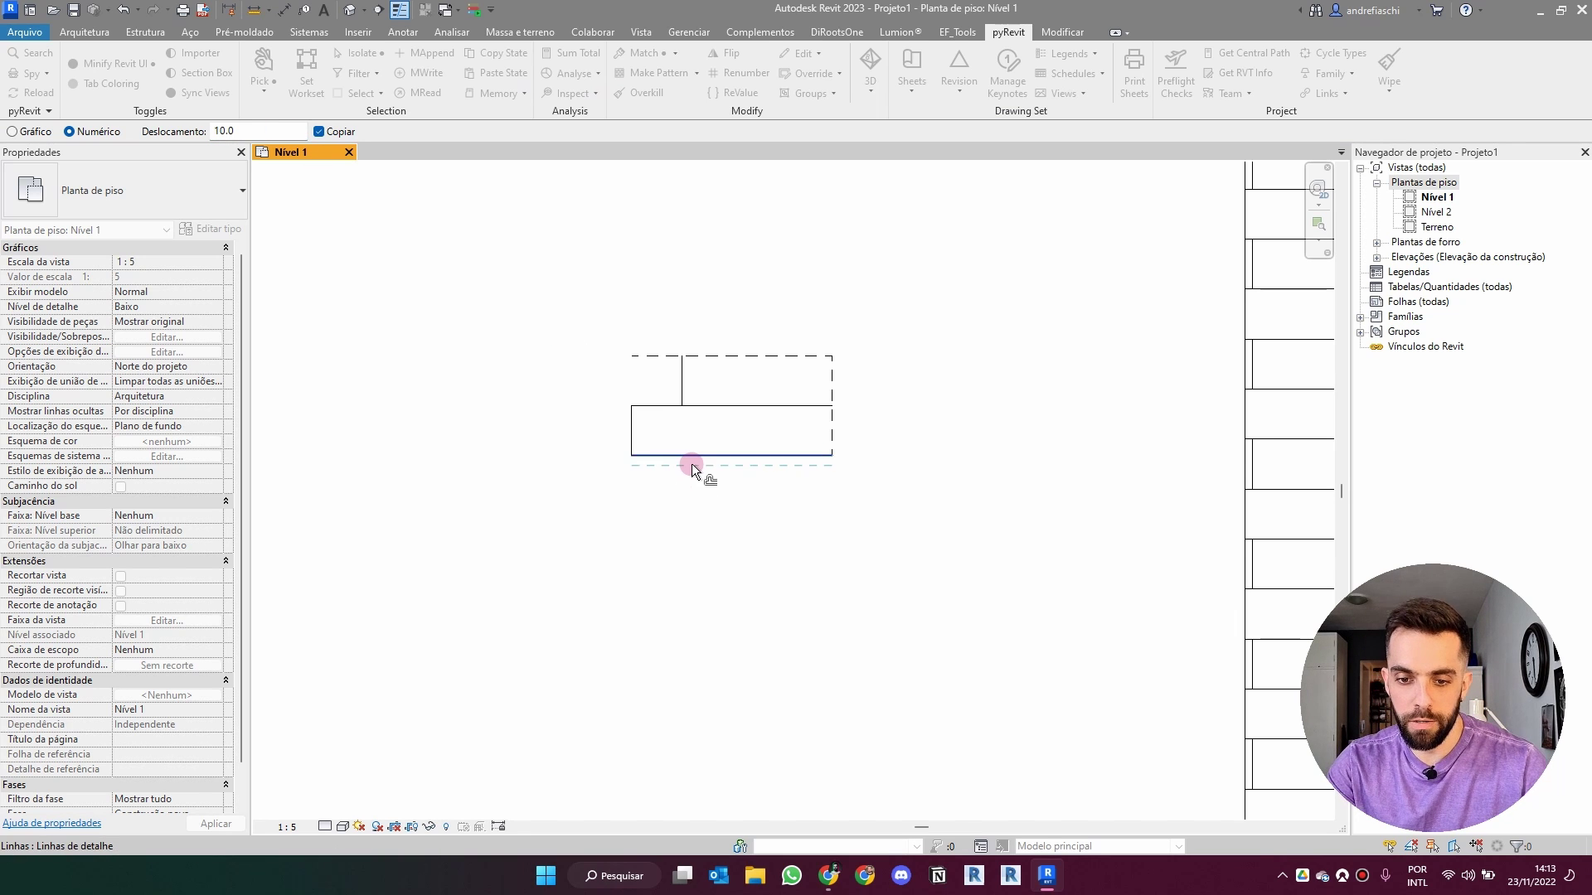
{"action": "left_click", "coordinate": [738, 489]}
{"action": "left_click", "coordinate": [844, 428]}
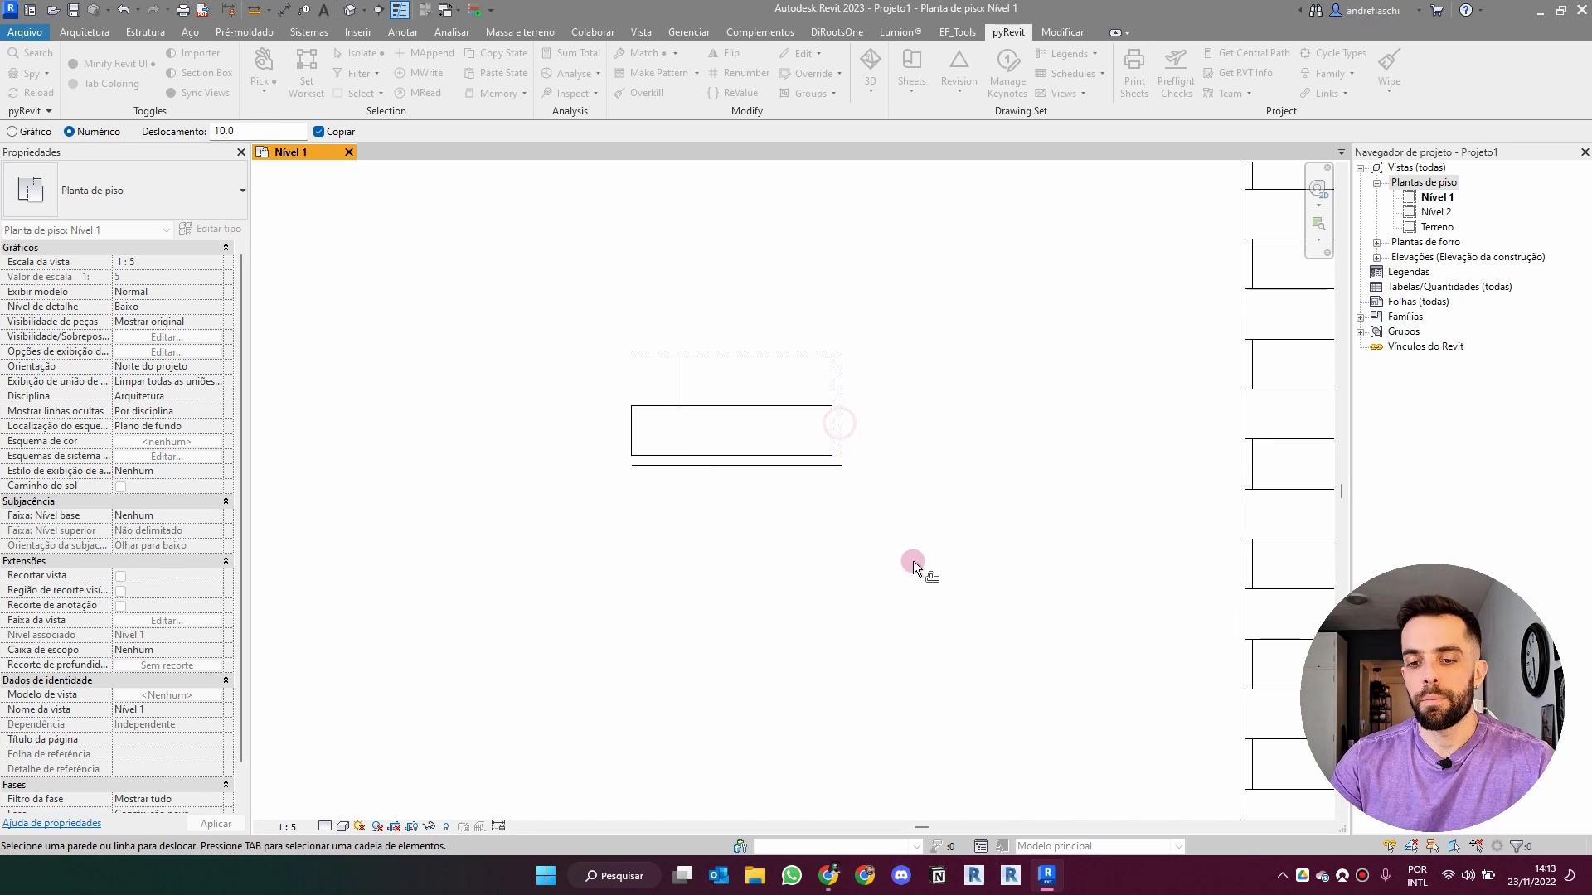
{"action": "key", "text": "Escape"}
Try to offset a copy of the short vertical joint line 10 mm to its left, and undo it.
{"action": "key", "text": "o"}
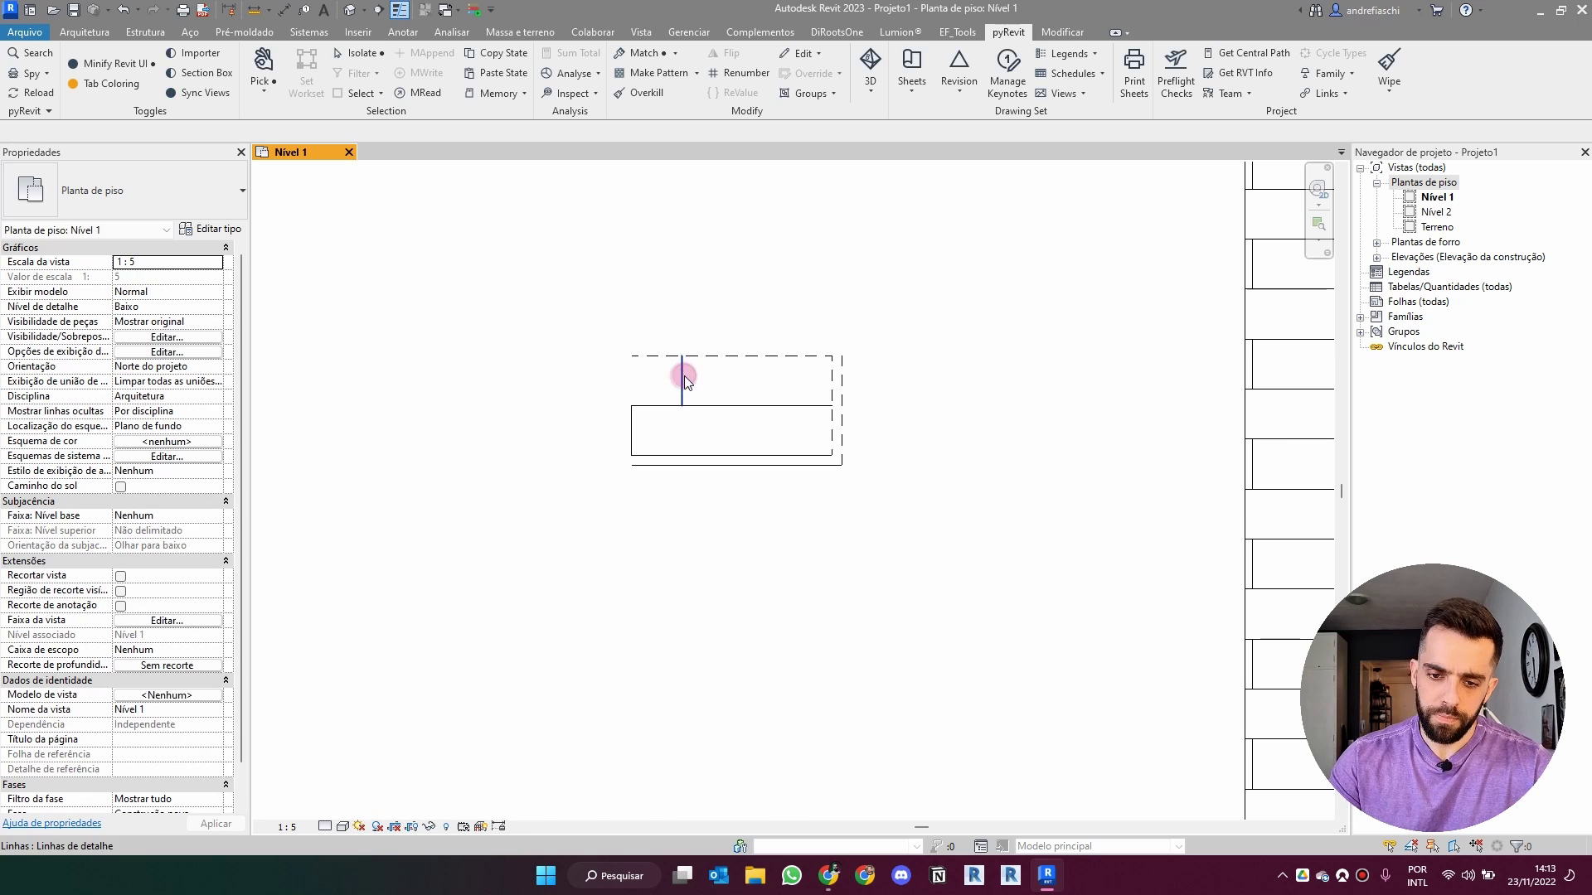
{"action": "key", "text": "f"}
{"action": "left_click", "coordinate": [678, 378]}
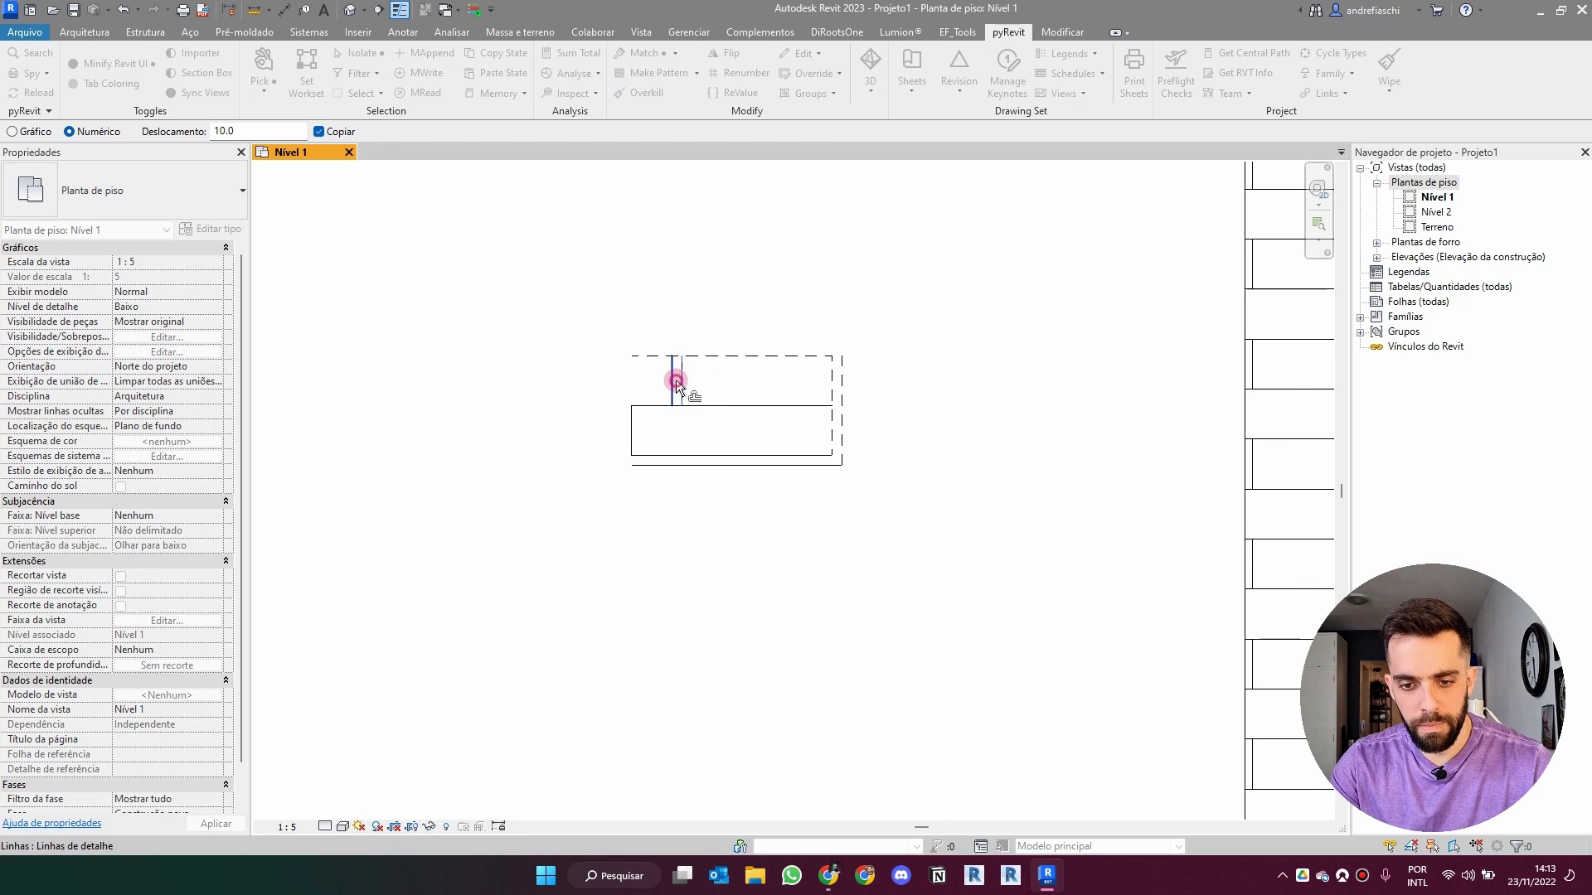
{"action": "key", "text": "Escape"}
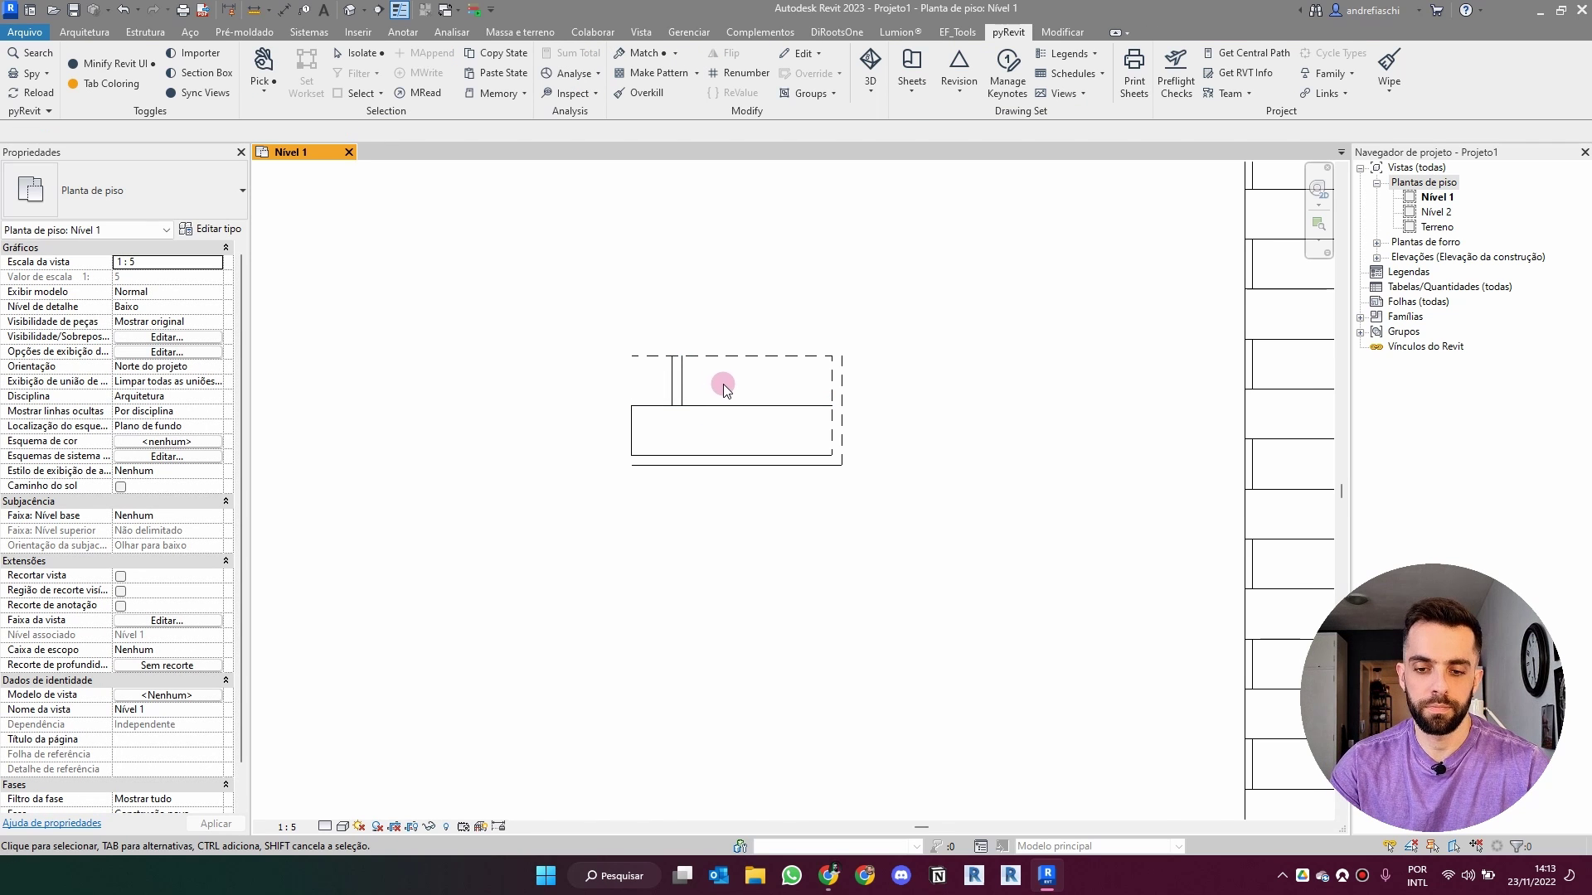
{"action": "key", "text": "ctrl+z"}
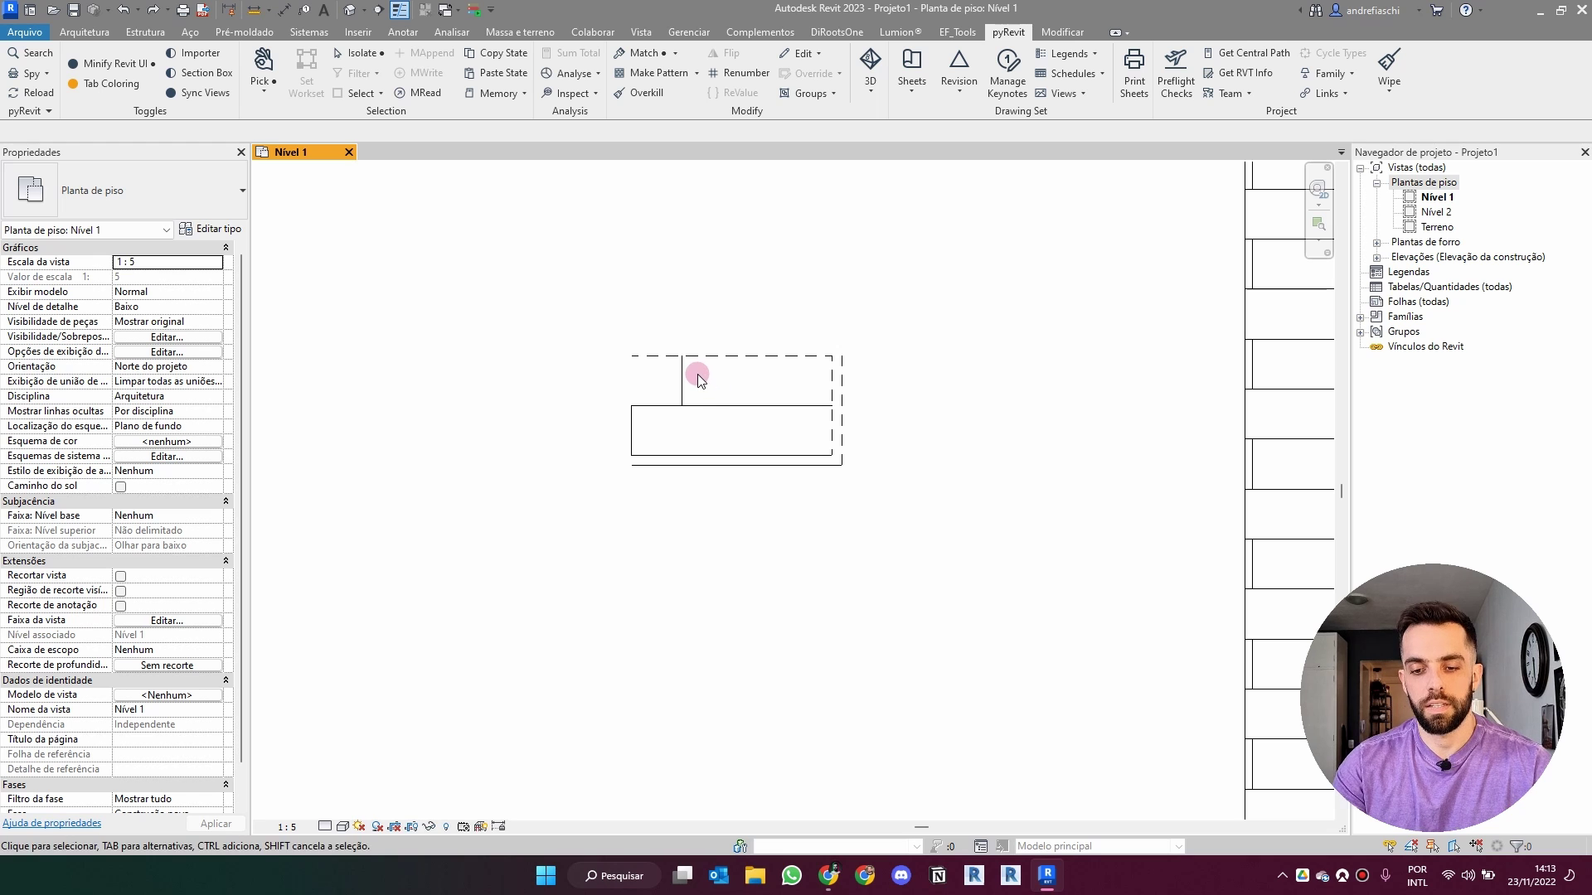
Offset a copy of the short vertical joint line 10 mm to its right.
{"action": "key", "text": "o"}
{"action": "key", "text": "f"}
{"action": "left_click", "coordinate": [684, 374]}
{"action": "key", "text": "Escape"}
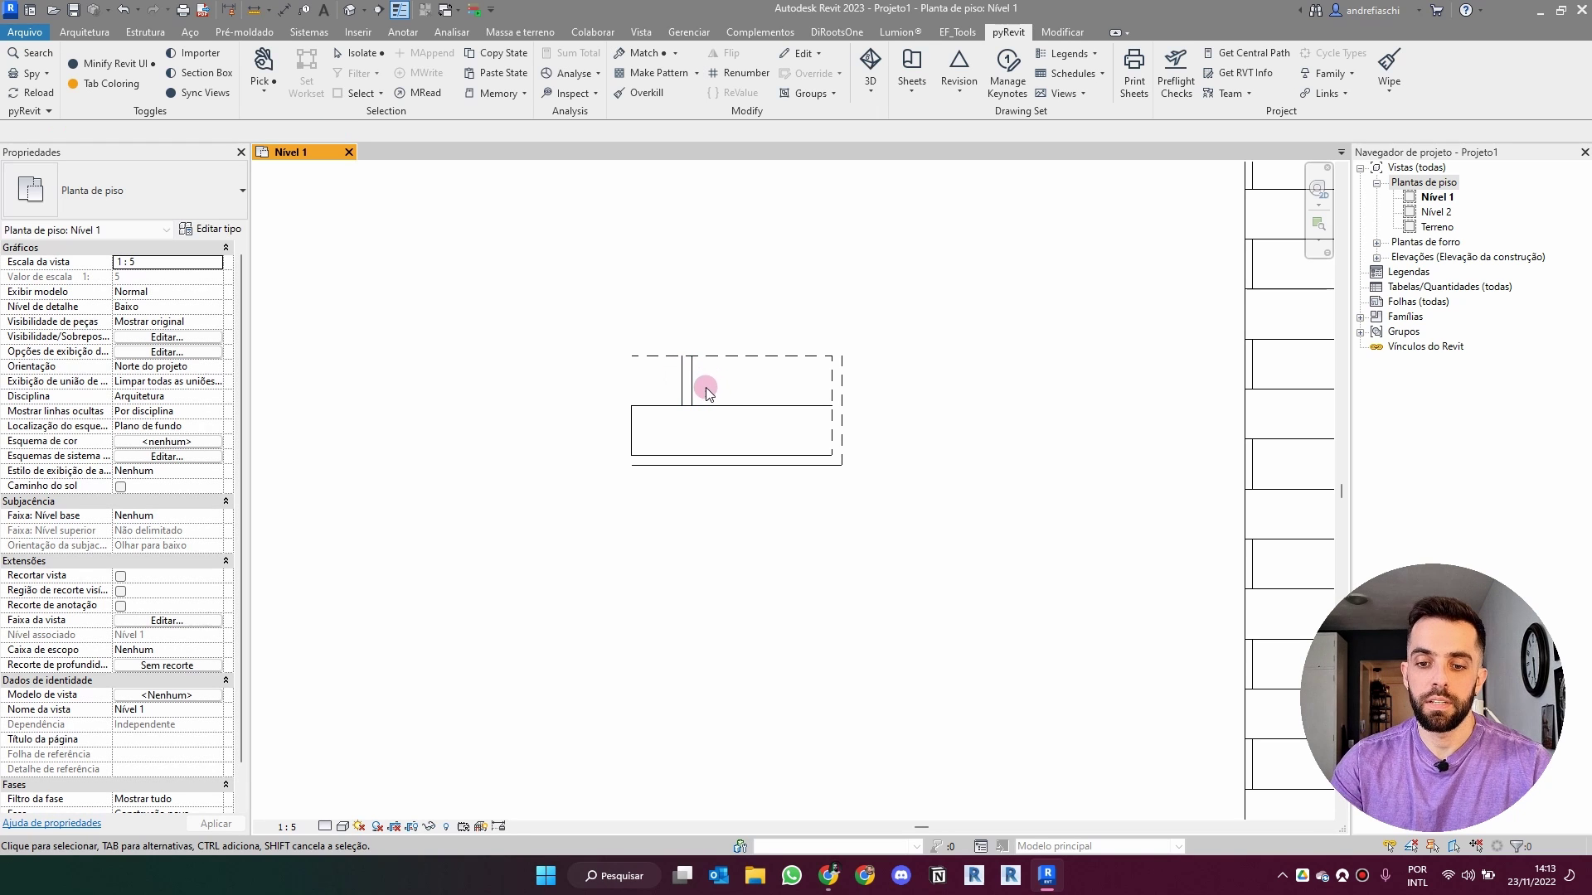
Make the temporary length dimension of the upper dashed boundary line permanent.
{"action": "scroll", "coordinate": [703, 386], "scroll_direction": "up", "scroll_amount": 3}
{"action": "scroll", "coordinate": [770, 426], "scroll_direction": "down", "scroll_amount": 2}
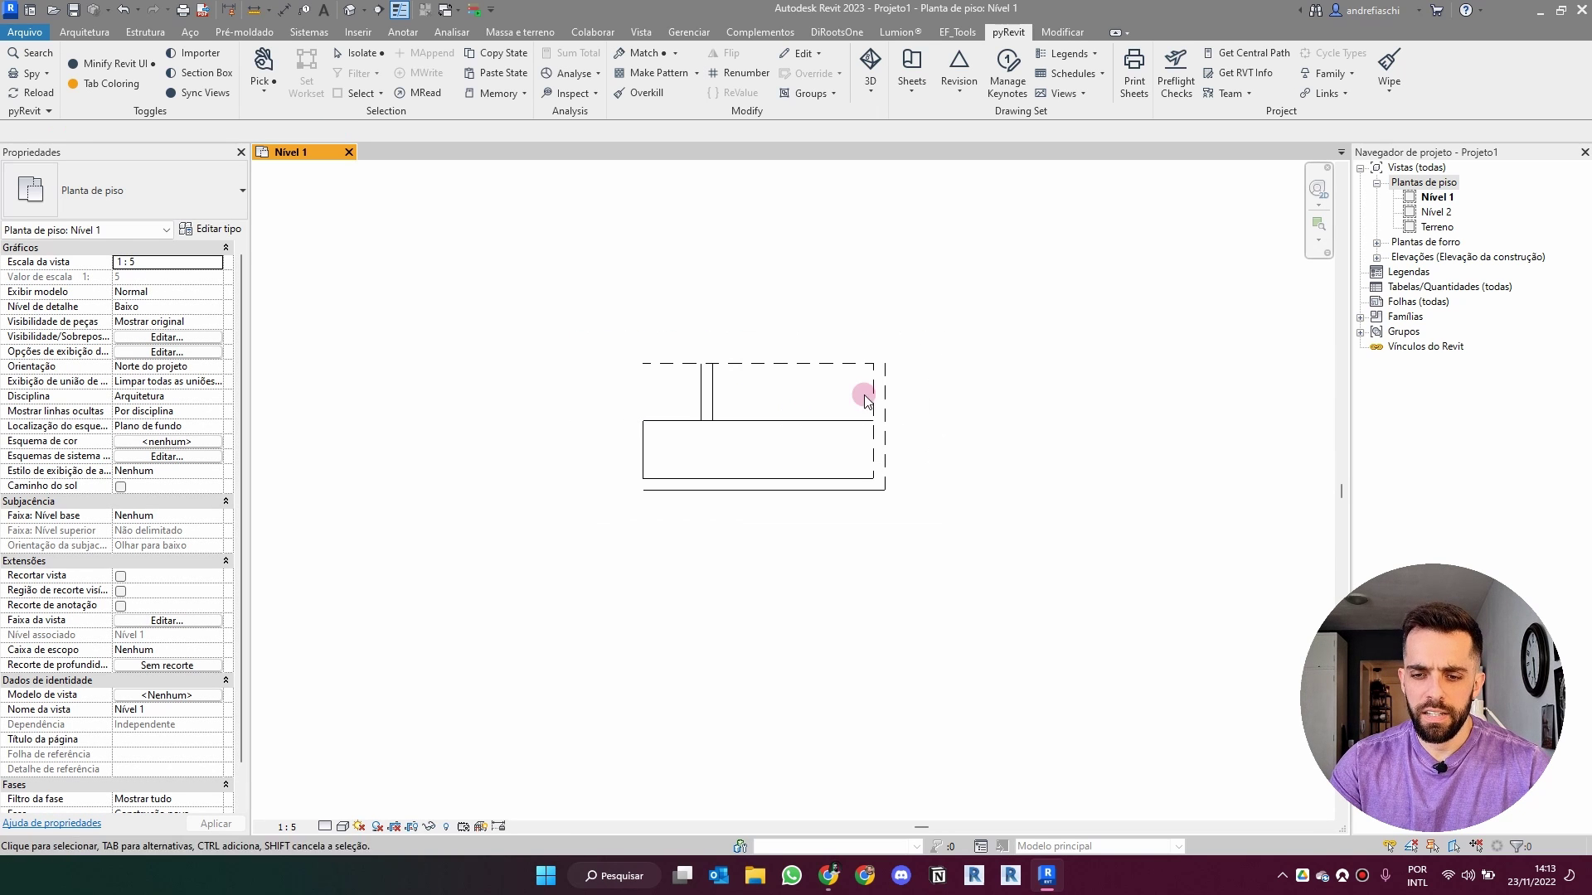
{"action": "left_click", "coordinate": [668, 365]}
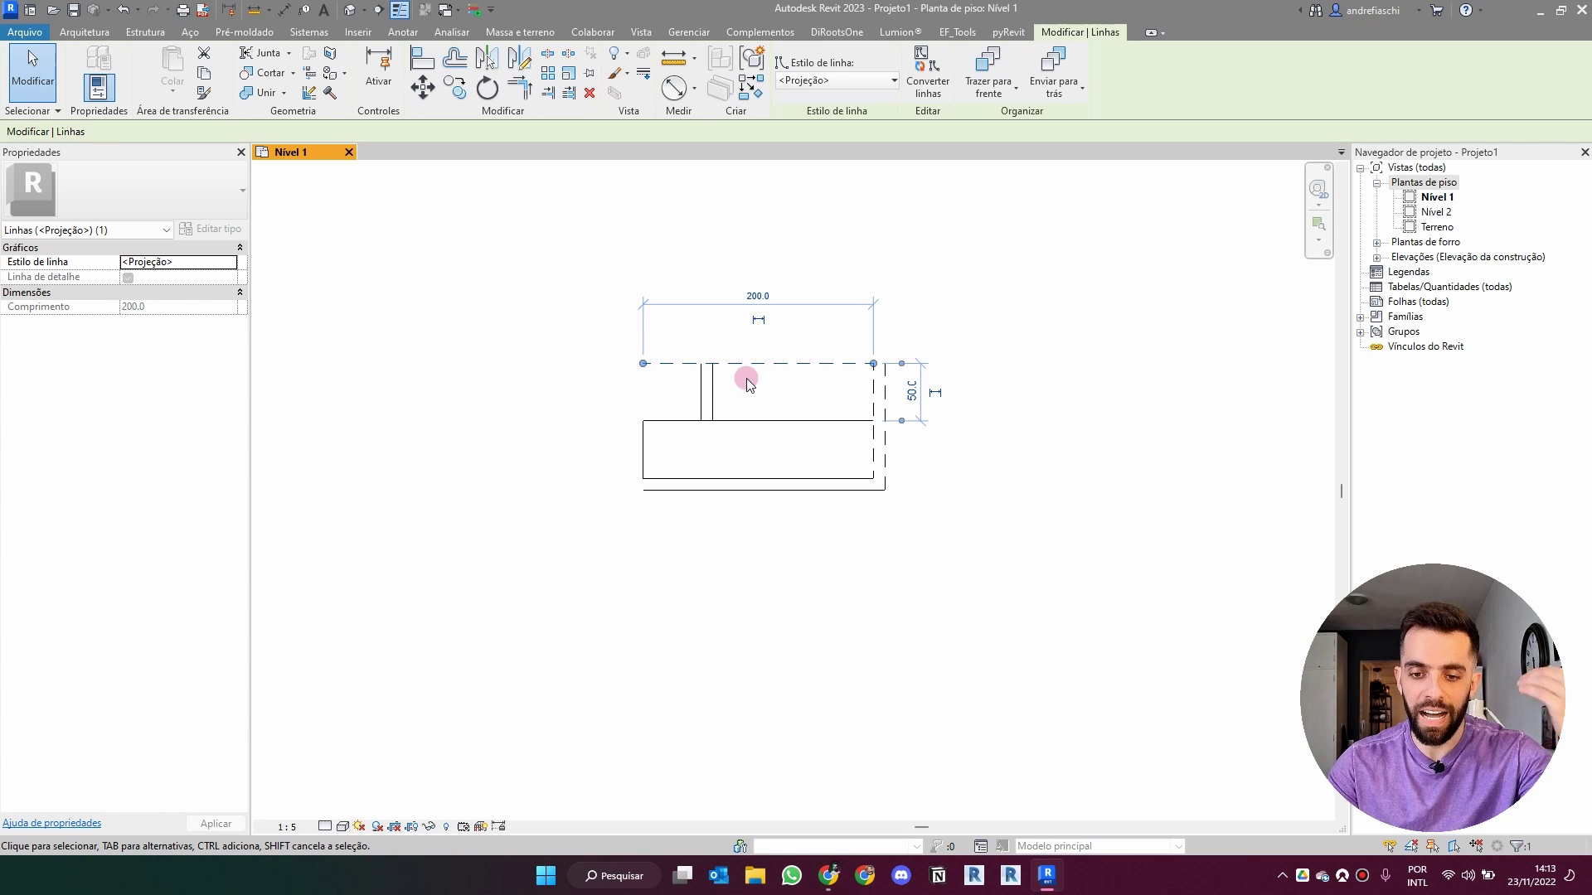
{"action": "left_click", "coordinate": [746, 330]}
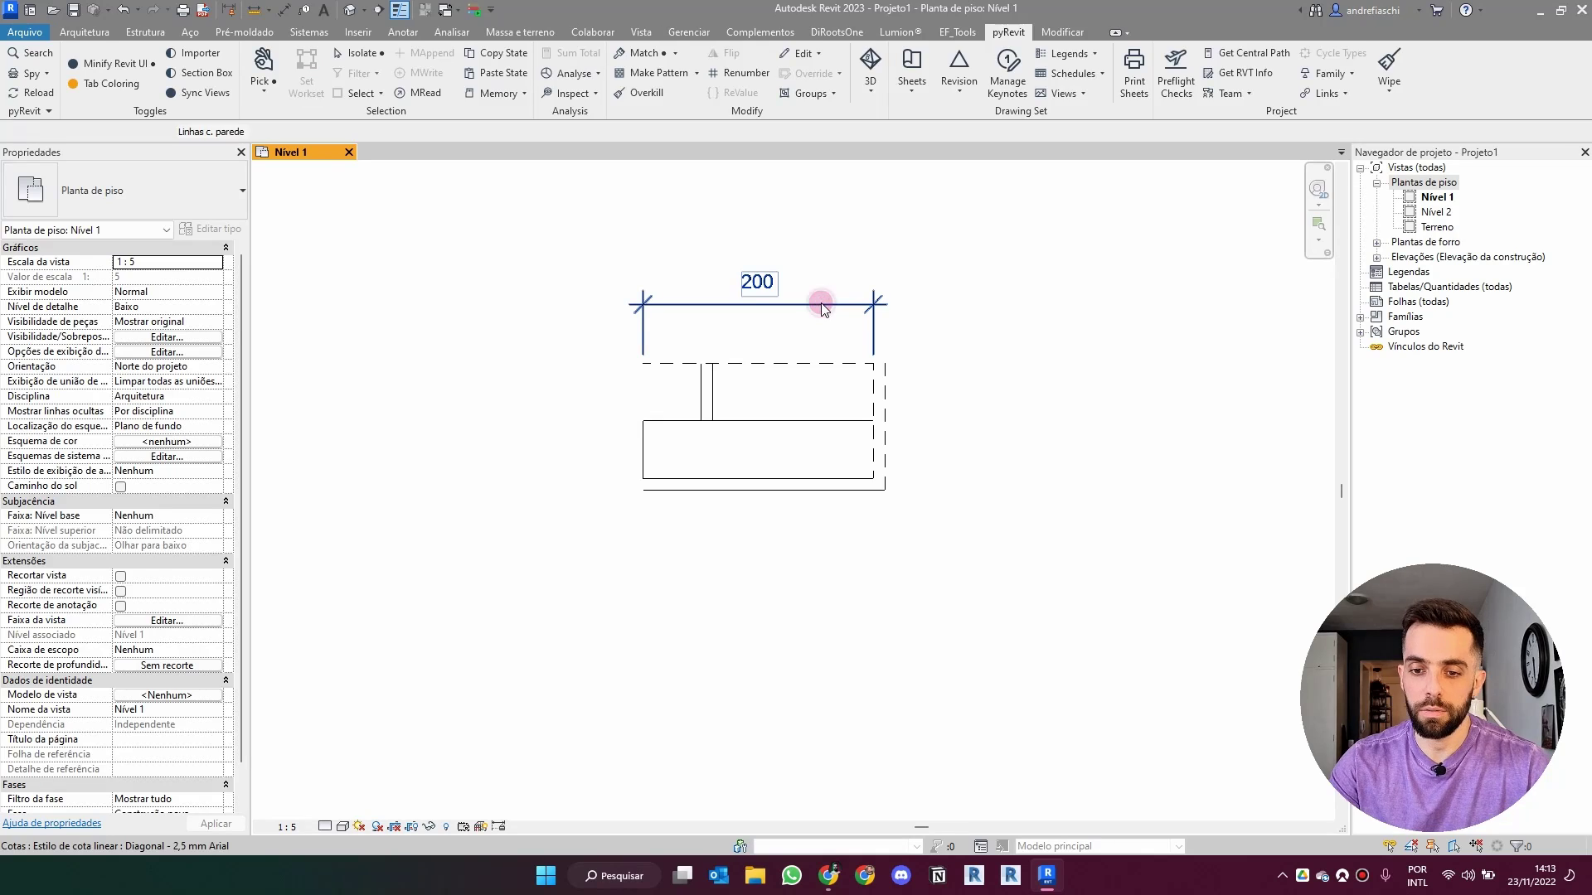
Delete the 200 dimension and move both short vertical joint lines so the right one meets the midpoint of the brick's top line.
{"action": "left_click", "coordinate": [823, 309]}
{"action": "key", "text": "Delete"}
{"action": "left_click", "coordinate": [733, 443]}
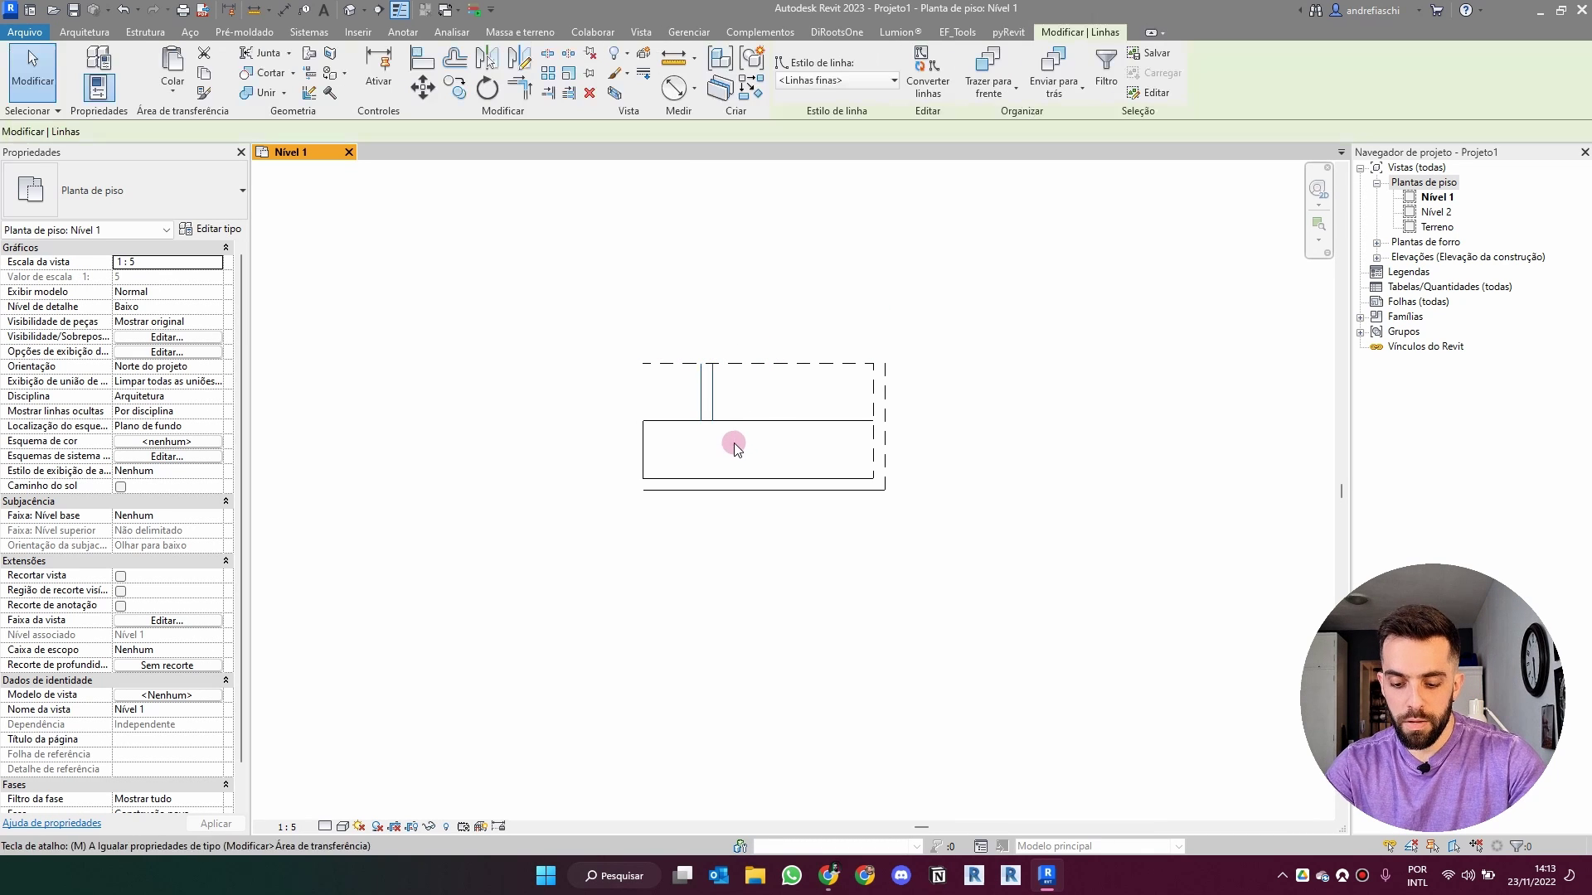
{"action": "scroll", "coordinate": [715, 436], "scroll_direction": "up", "scroll_amount": 2}
{"action": "key", "text": "m"}
{"action": "key", "text": "v"}
{"action": "left_click", "coordinate": [711, 409]}
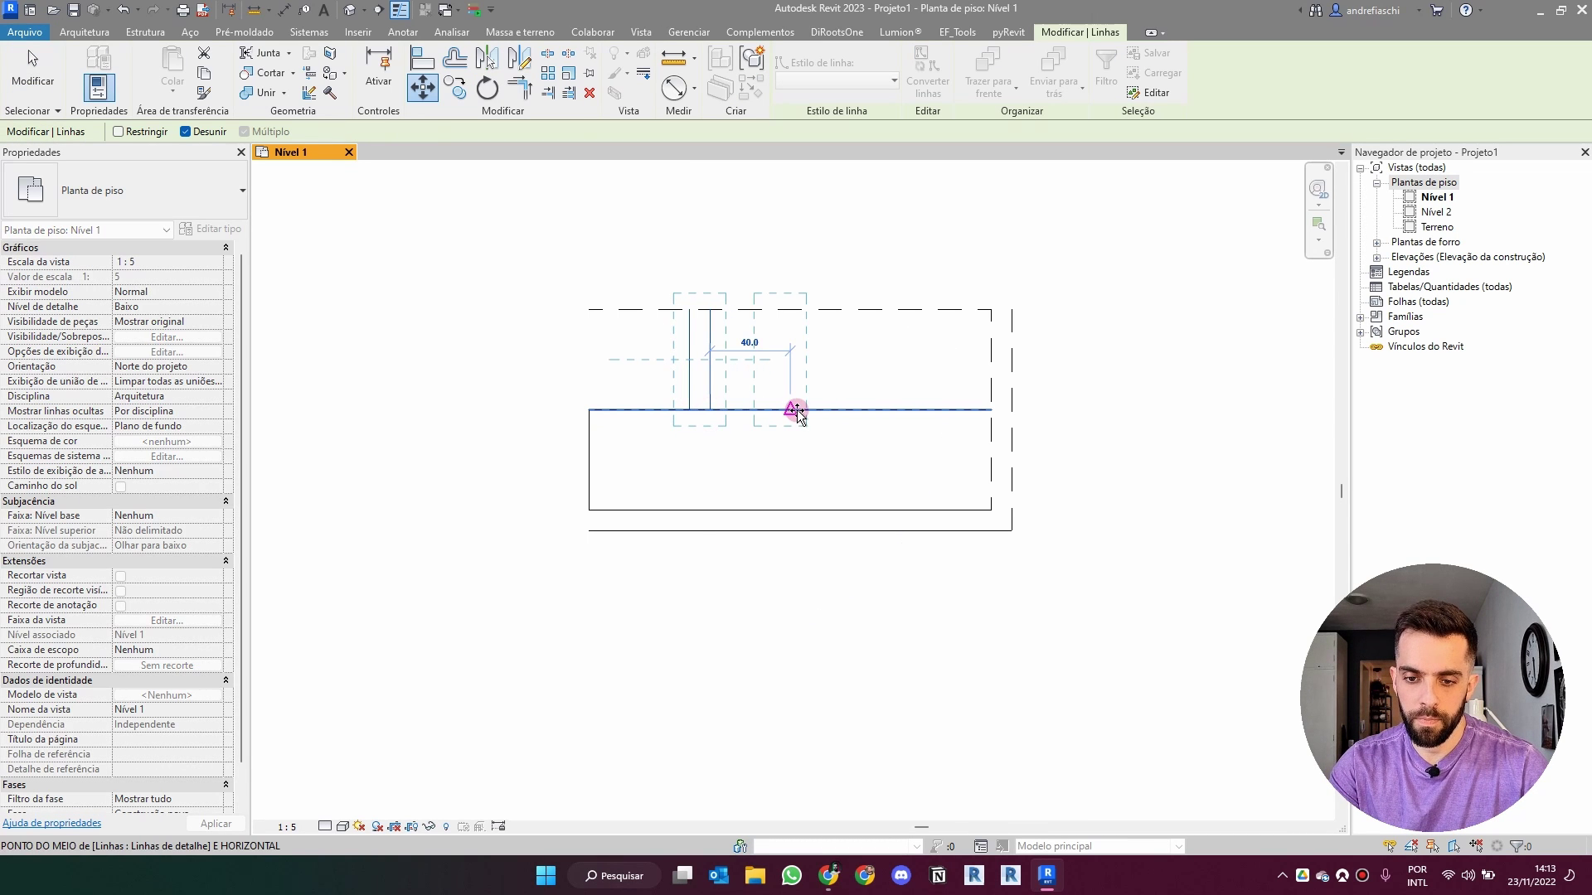
{"action": "left_click", "coordinate": [795, 409]}
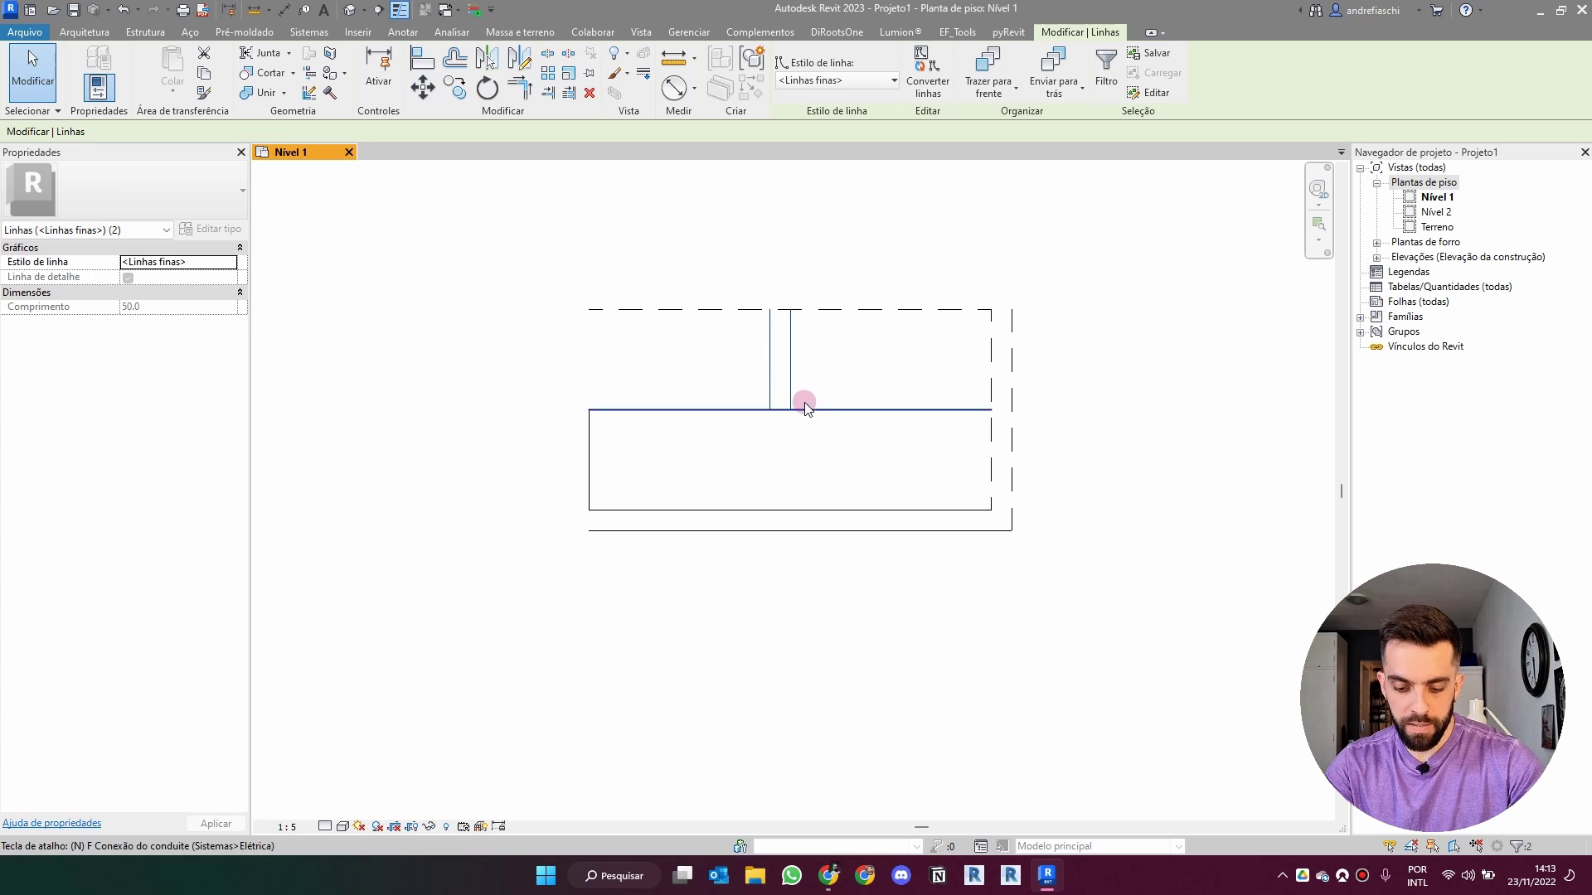
Move the two vertical joint lines 5 mm to the right to centre the joint over the brick.
{"action": "middle_click_drag", "start_coordinate": [808, 400], "coordinate": [825, 375]}
{"action": "key", "text": "m"}
{"action": "key", "text": "v"}
{"action": "left_click", "coordinate": [832, 362]}
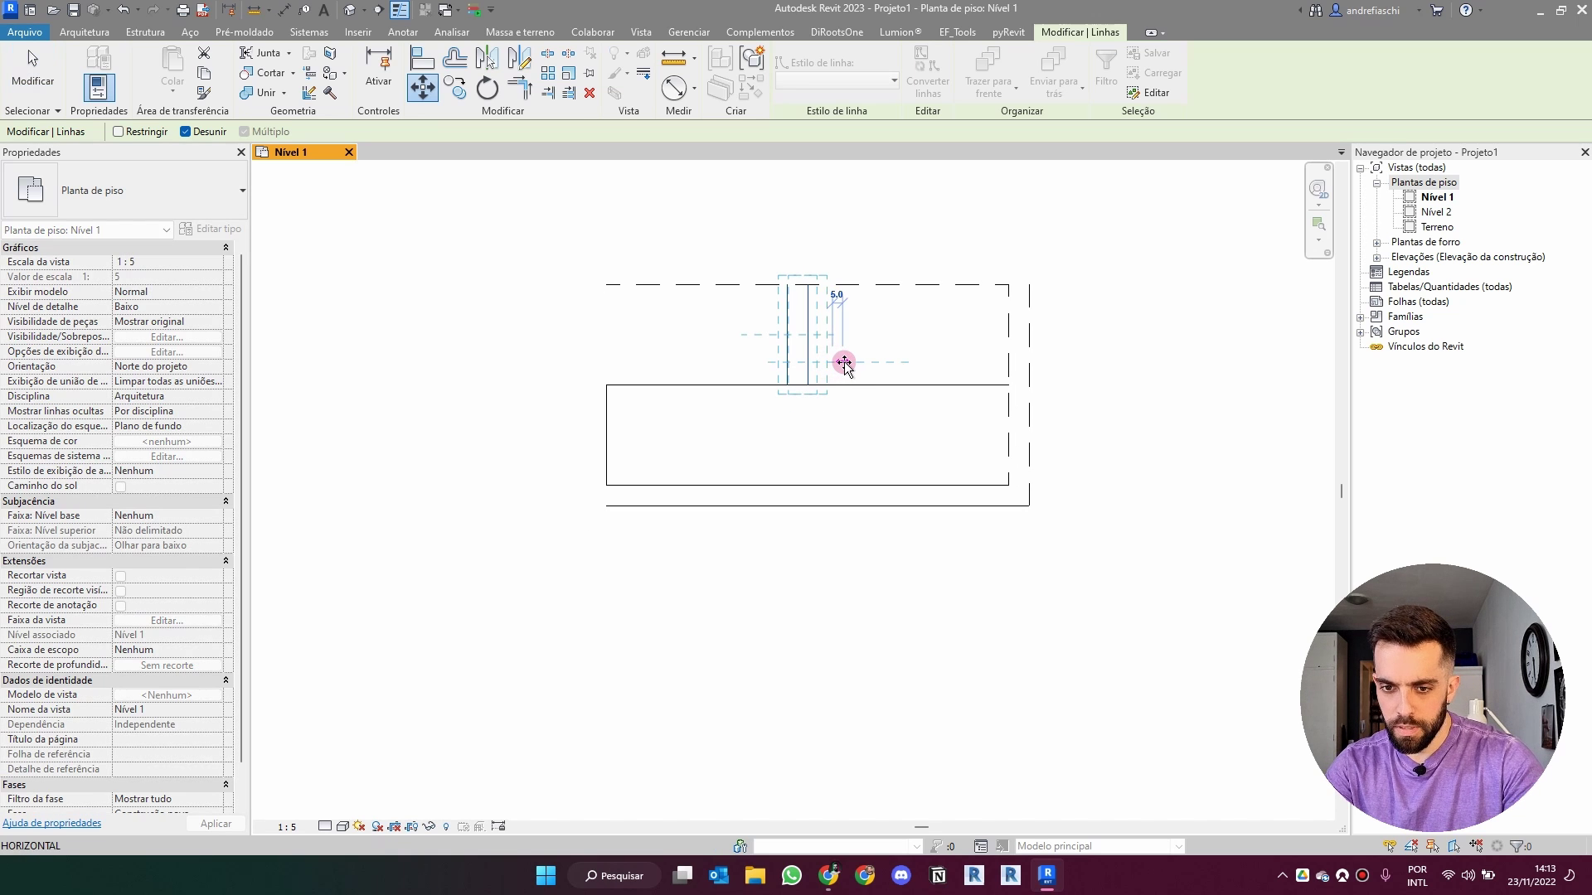
{"action": "type", "text": "5"}
{"action": "key", "text": "Return"}
{"action": "key", "text": "Escape"}
Delete the upper dashed boundary line and the inner dashed line at the brick's right end.
{"action": "scroll", "coordinate": [915, 326], "scroll_direction": "down", "scroll_amount": 1}
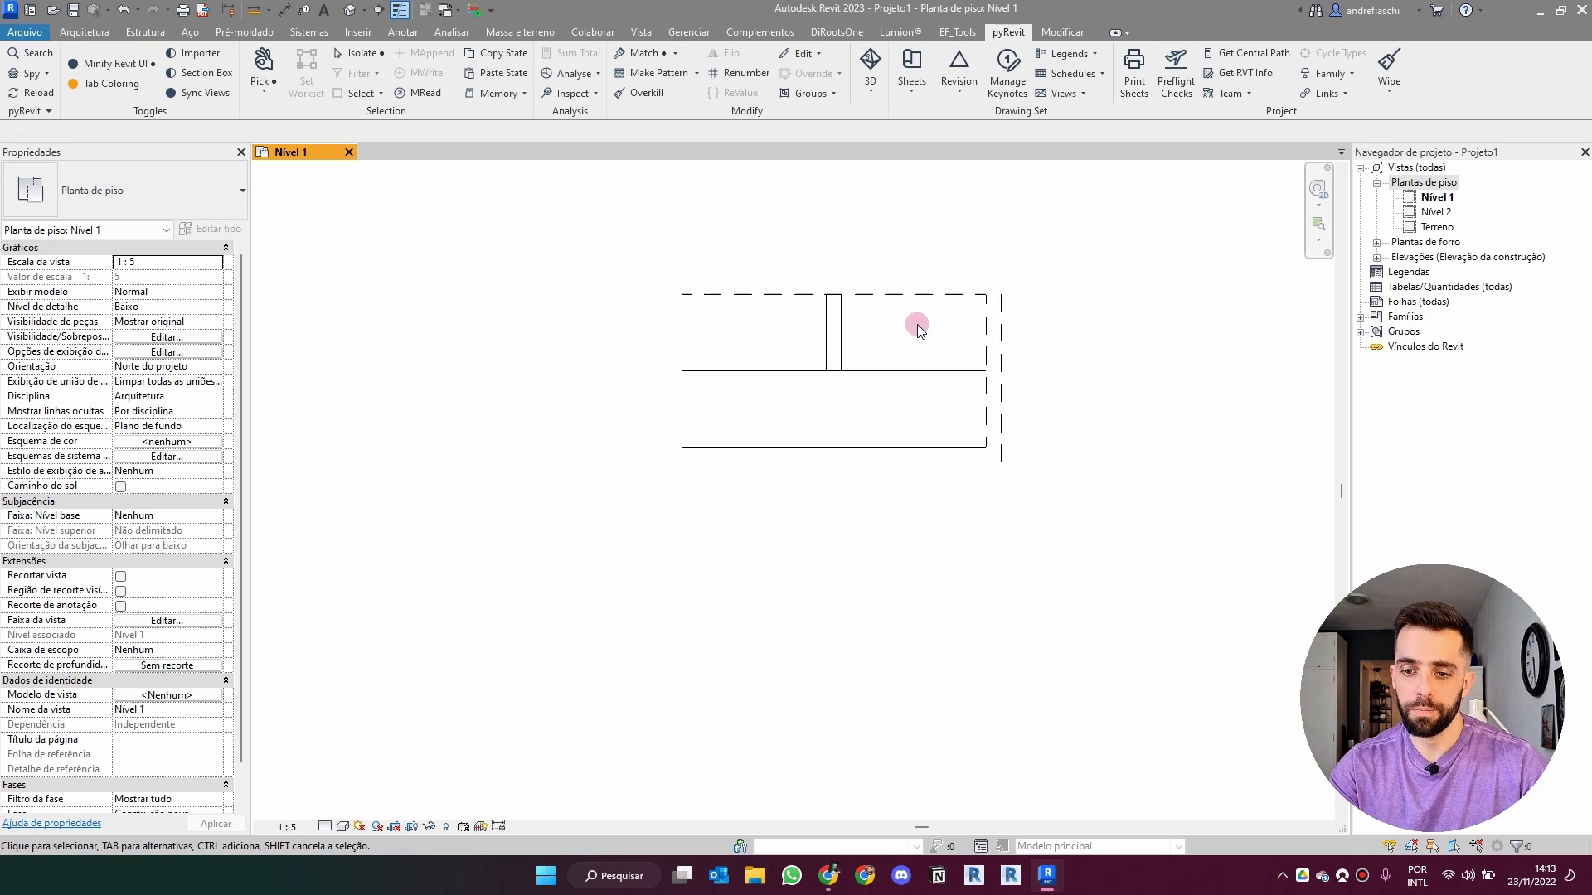
{"action": "left_click", "coordinate": [882, 295]}
{"action": "key", "text": "Delete"}
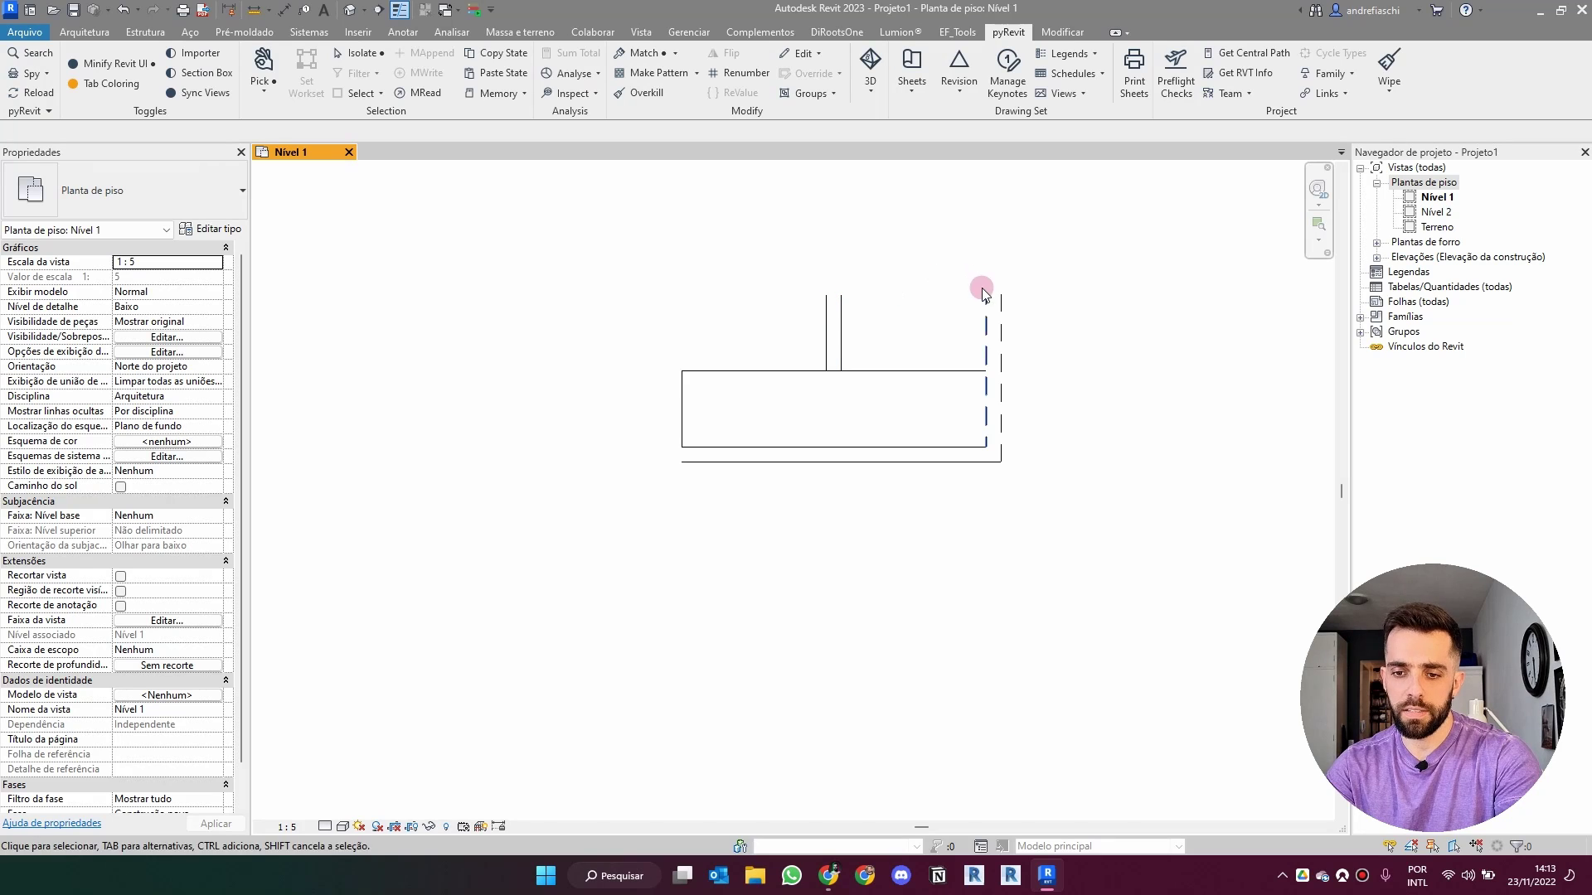
{"action": "left_click", "coordinate": [985, 307]}
{"action": "key", "text": "Delete"}
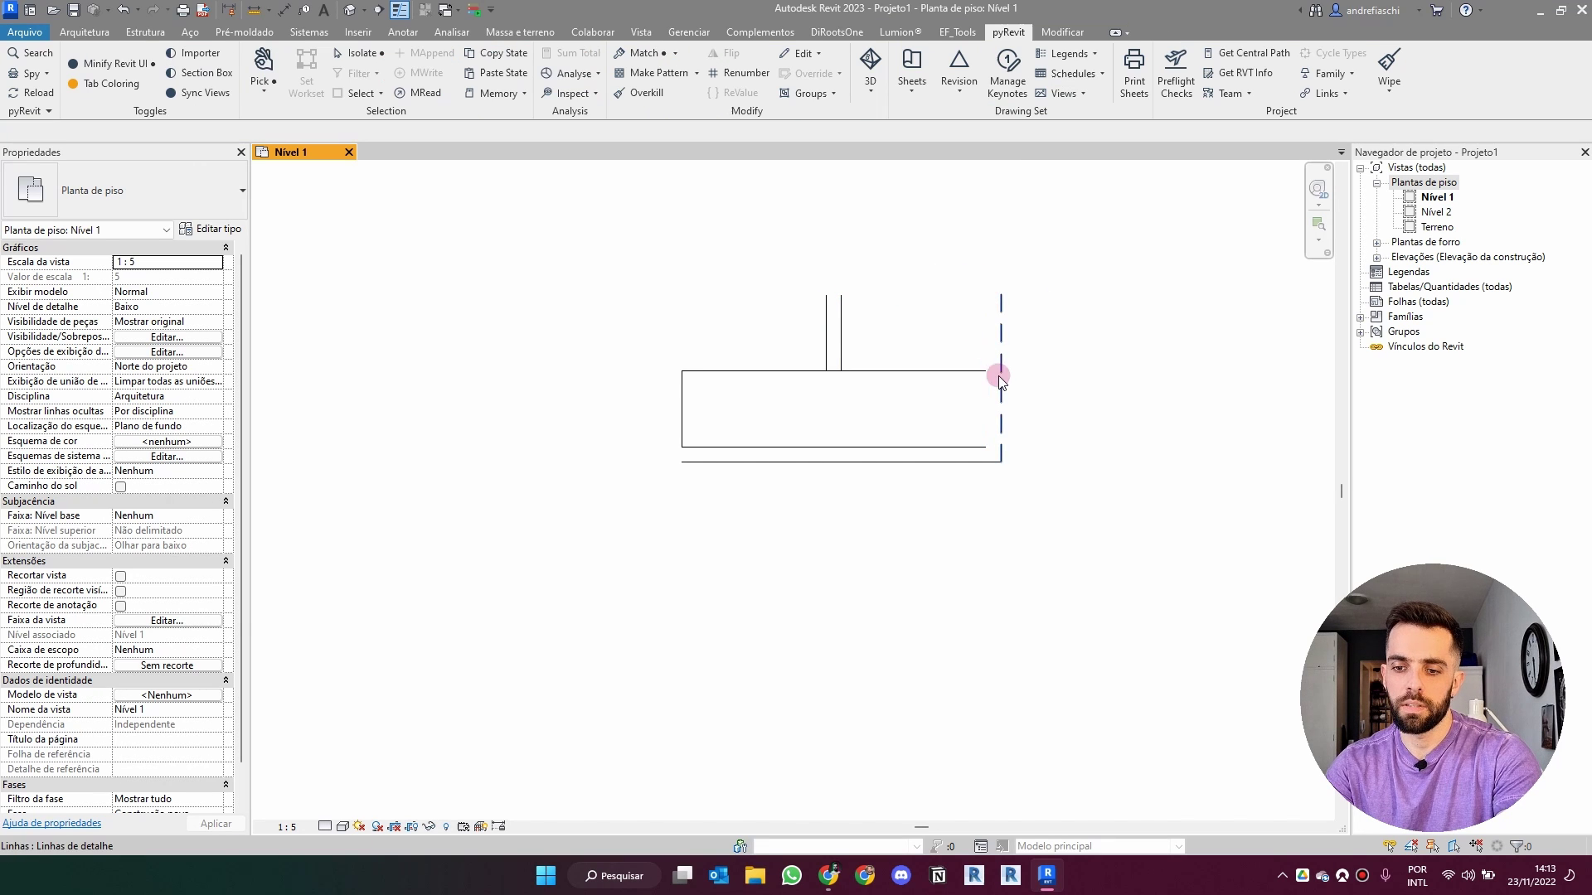
{"action": "middle_click_drag", "start_coordinate": [1006, 414], "coordinate": [964, 430]}
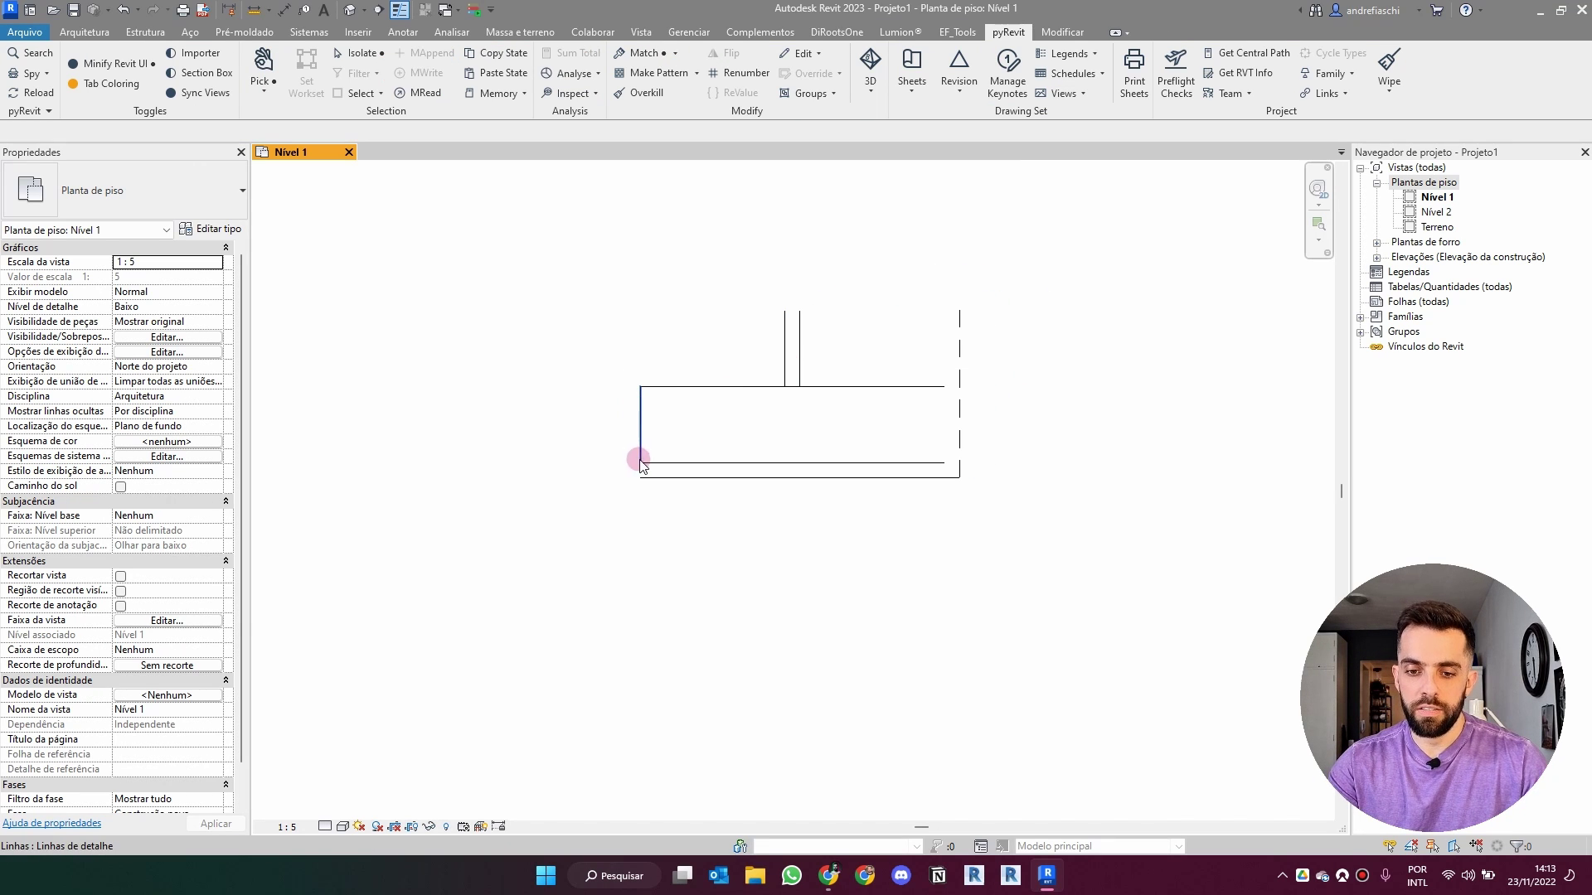
{"action": "left_click", "coordinate": [941, 462]}
{"action": "key", "text": "m"}
{"action": "key", "text": "v"}
{"action": "key", "text": "Escape"}
{"action": "key", "text": "Escape"}
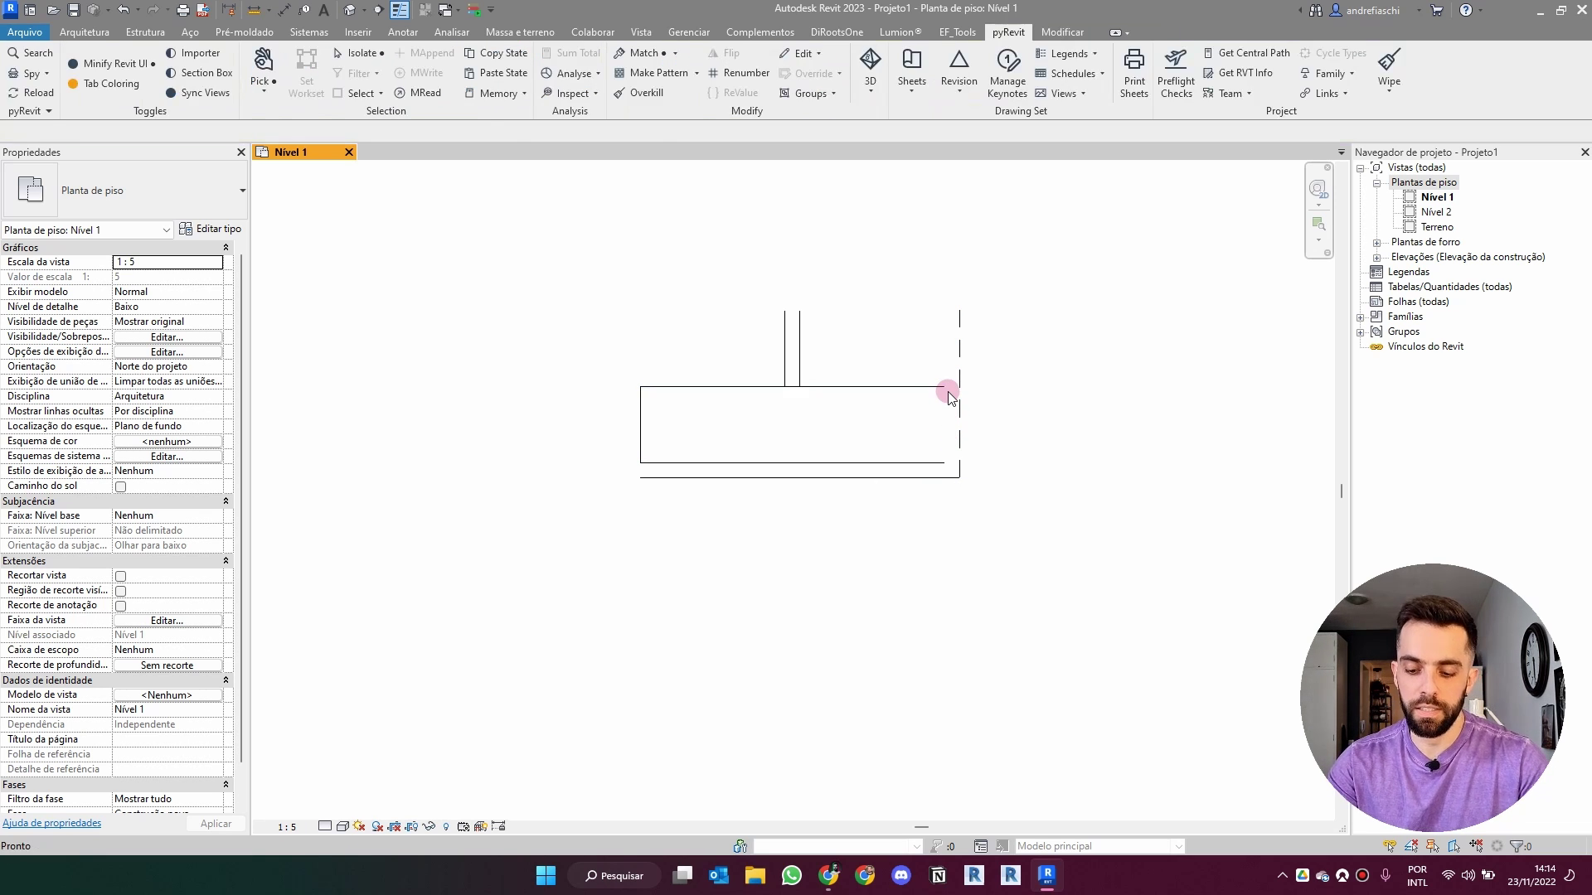
Draw a thin vertical detail line closing the right end of the lower brick.
{"action": "key", "text": "d"}
{"action": "key", "text": "l"}
{"action": "left_click", "coordinate": [944, 387]}
{"action": "left_click", "coordinate": [944, 462]}
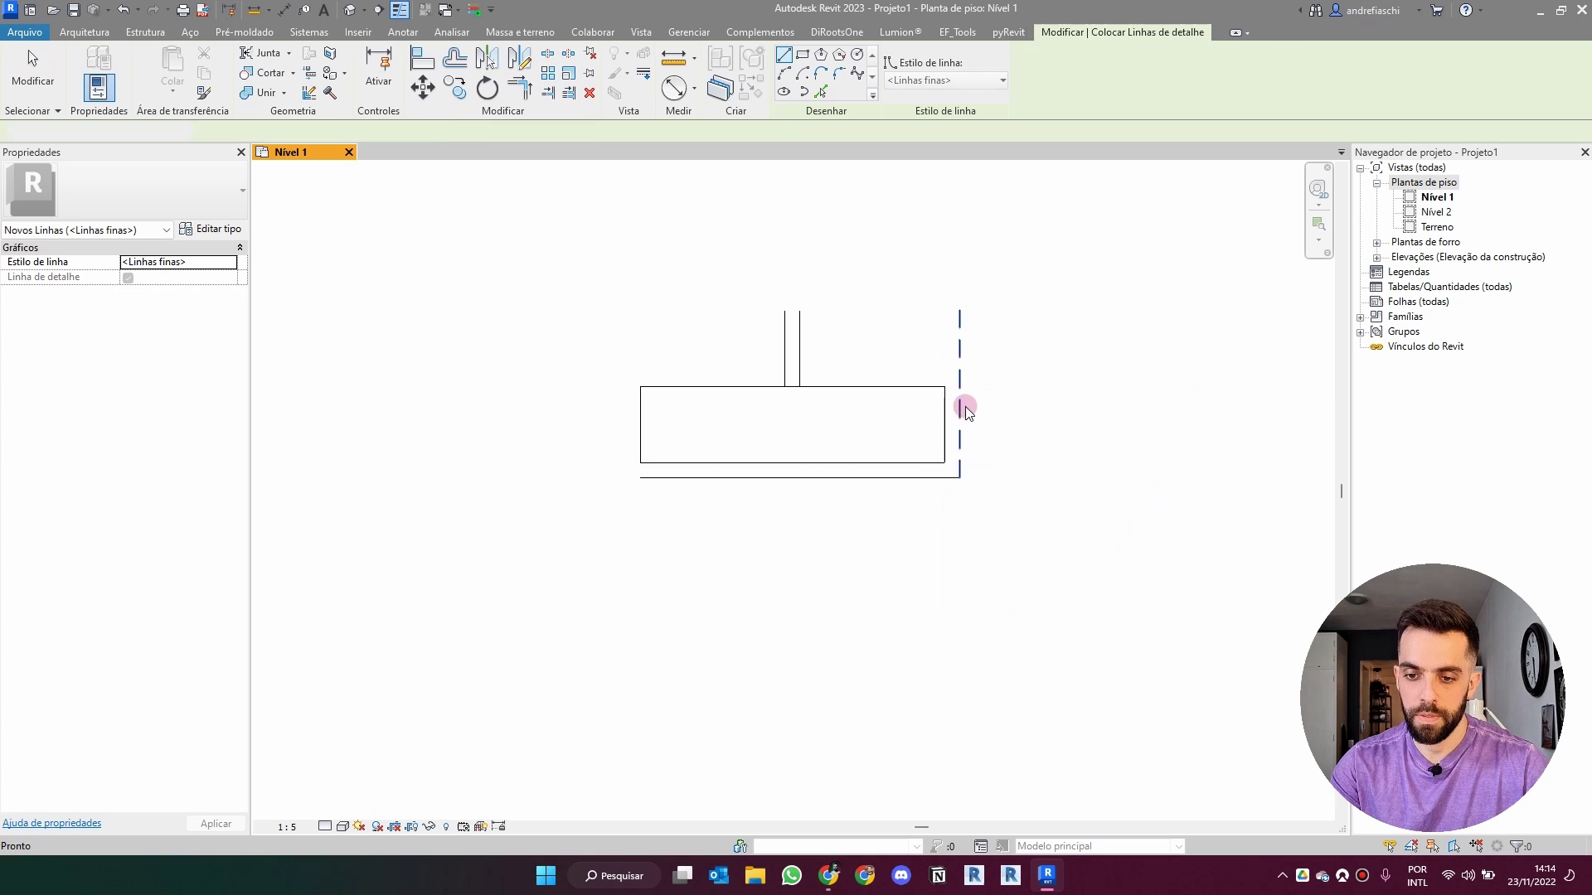
{"action": "key", "text": "Escape"}
{"action": "key", "text": "Escape"}
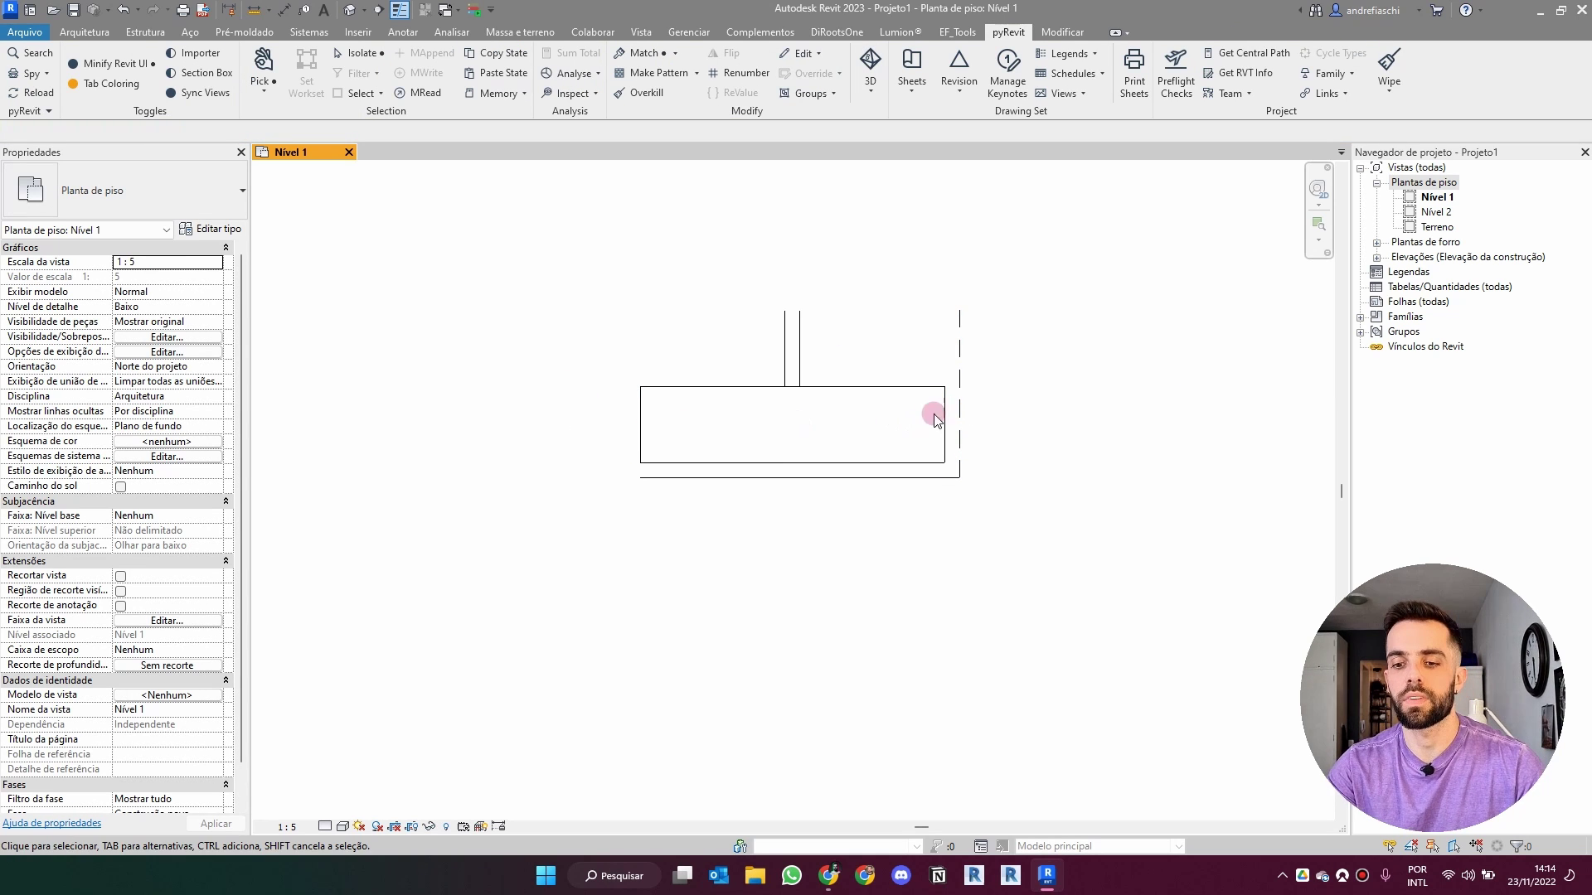
Offset a copy of the brick's top line 10 mm upward and a copy of that new line another 50 mm upward.
{"action": "key", "text": "o"}
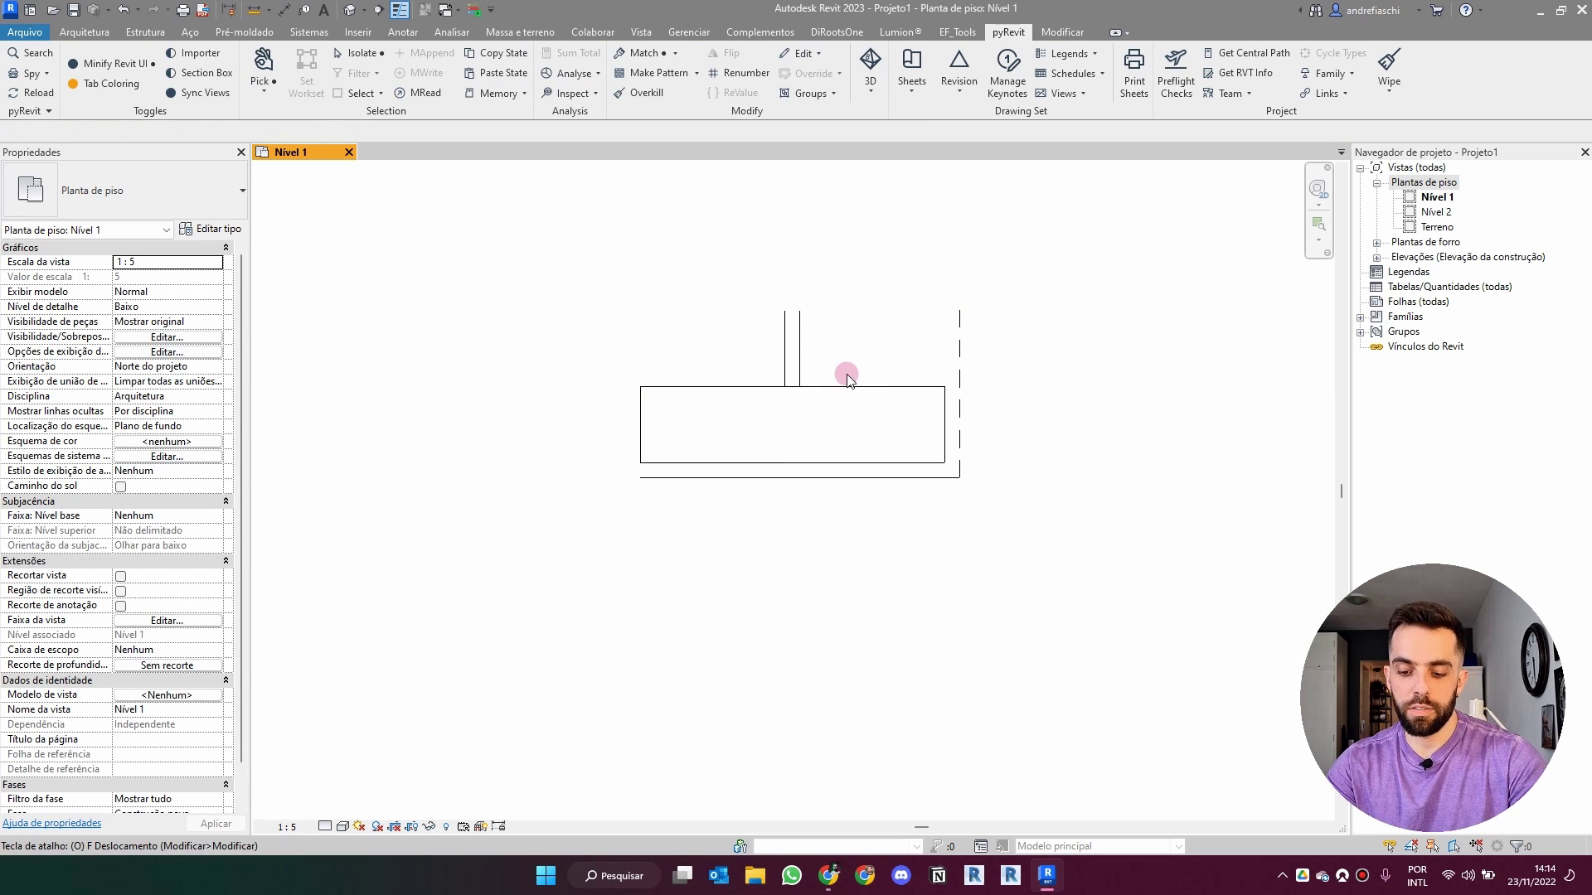
{"action": "key", "text": "f"}
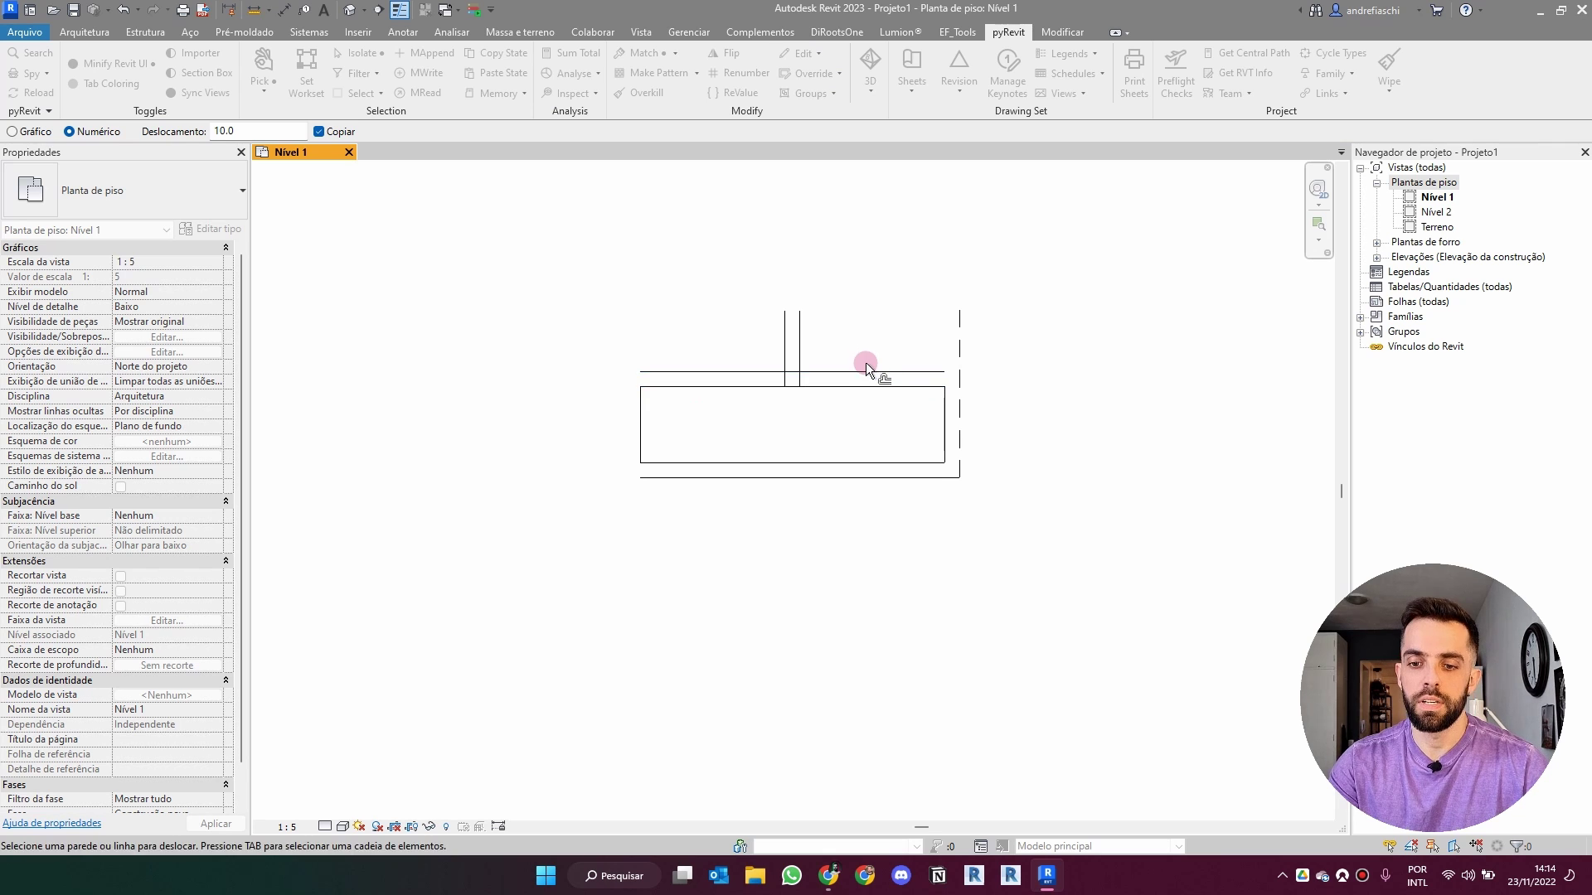
{"action": "left_click", "coordinate": [865, 361]}
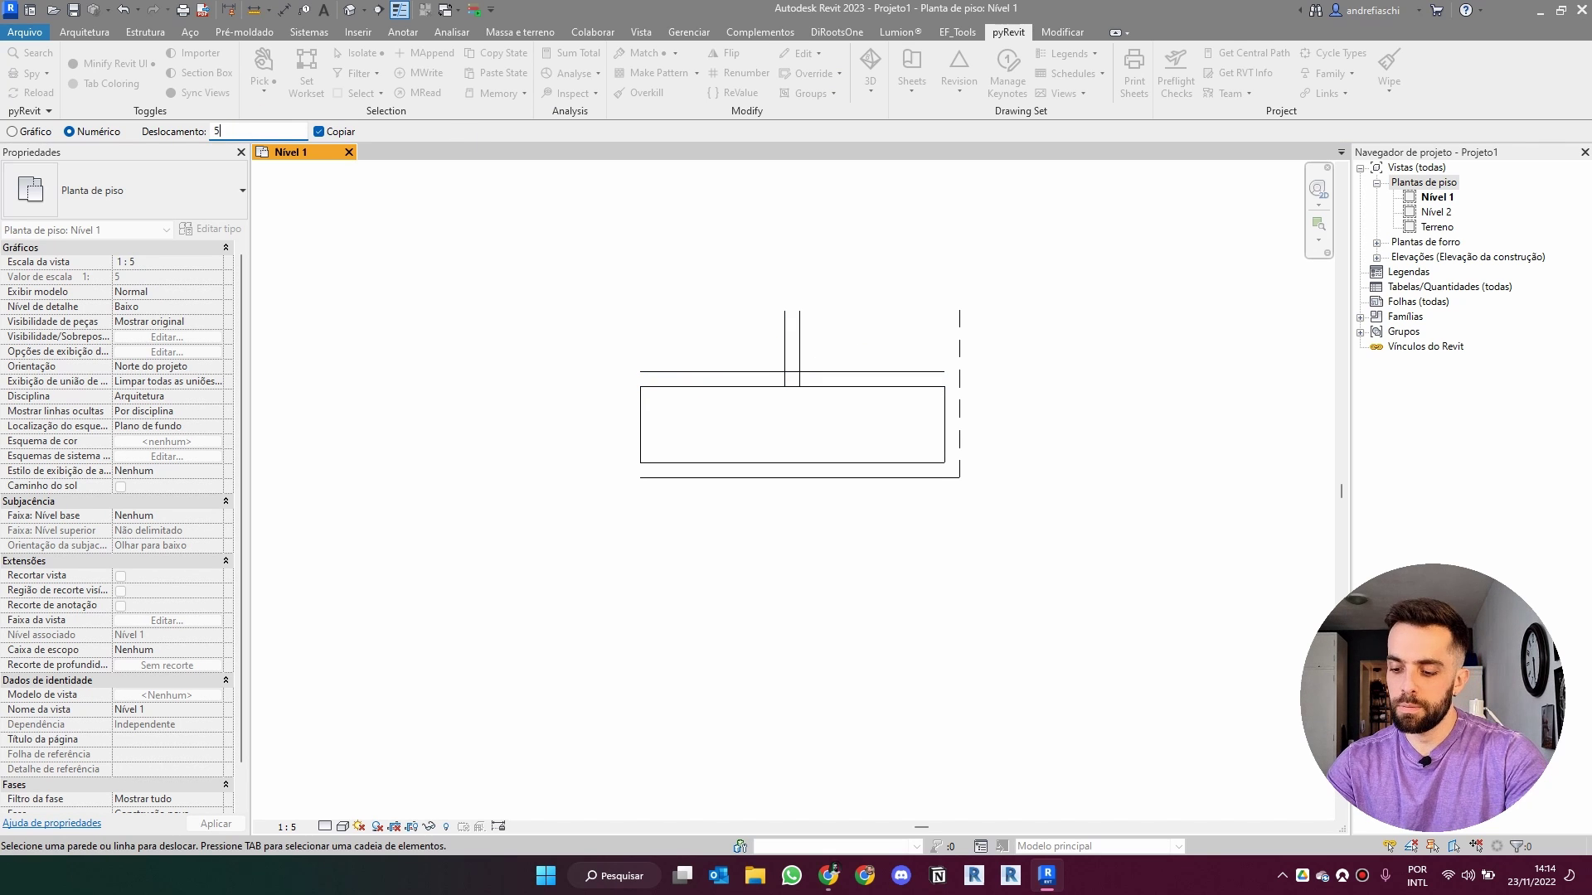
{"action": "left_click", "coordinate": [832, 361]}
{"action": "key", "text": "Escape"}
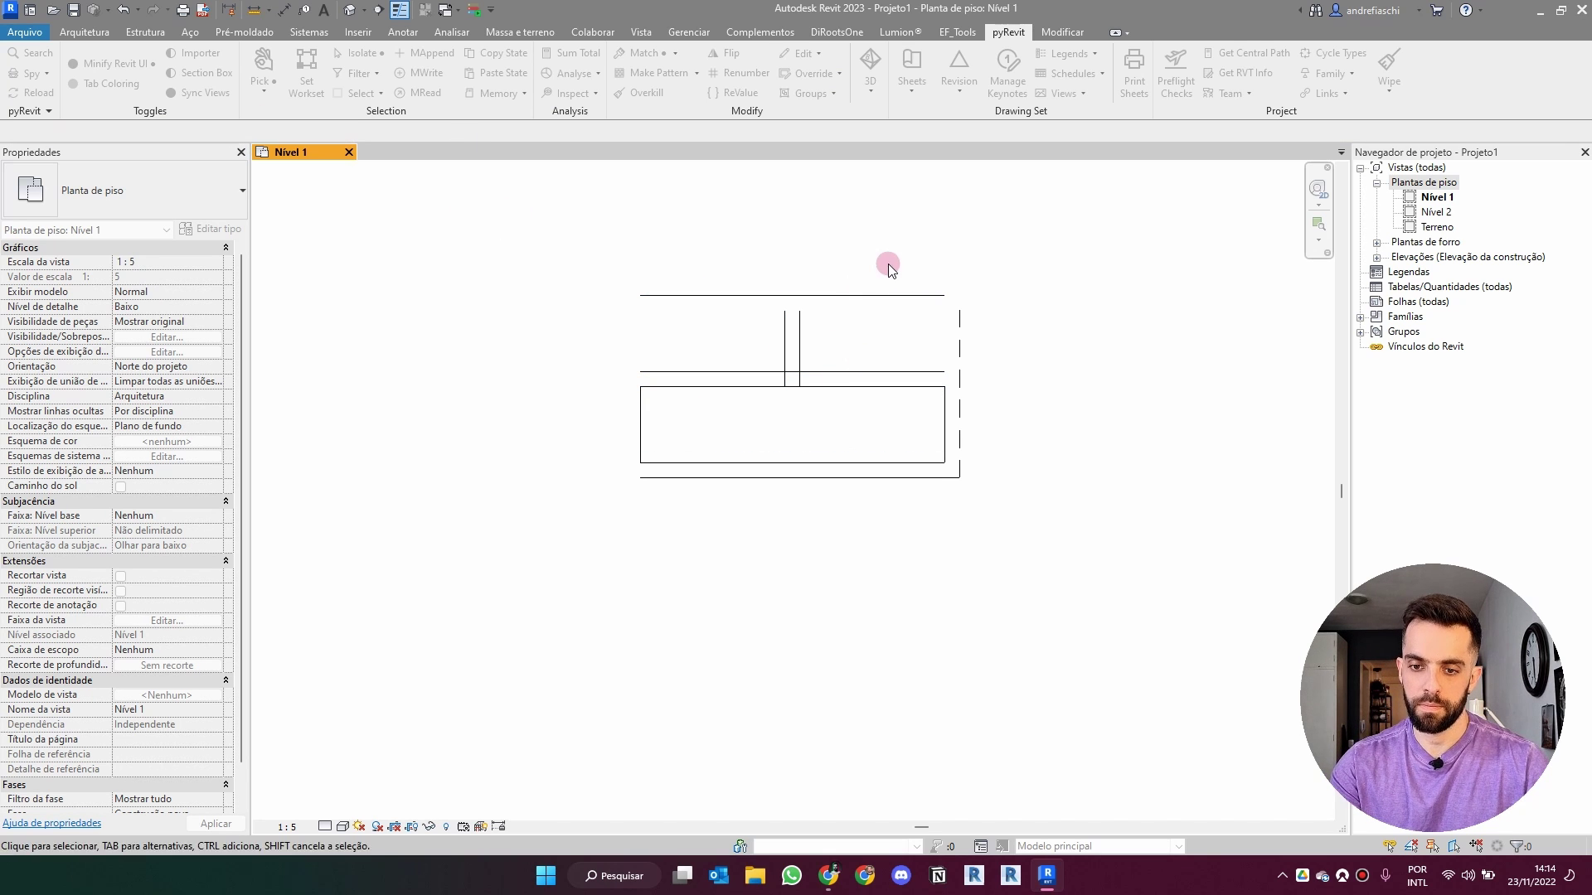
Split the two upper horizontal lines between the vertical joint lines.
{"action": "key", "text": "s"}
{"action": "key", "text": "l"}
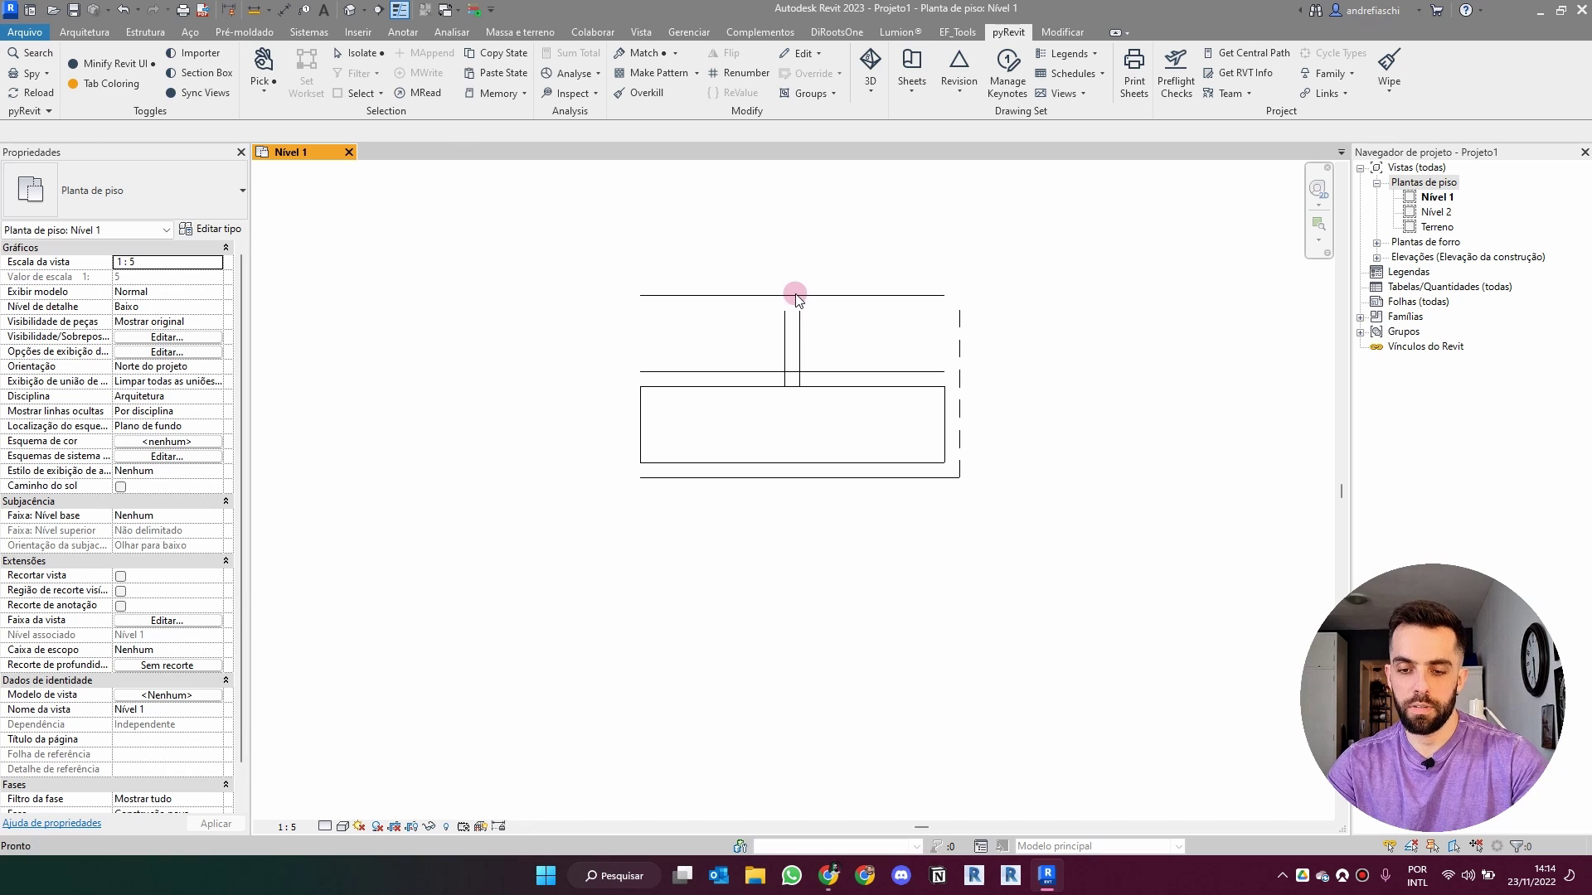
{"action": "left_click", "coordinate": [796, 366]}
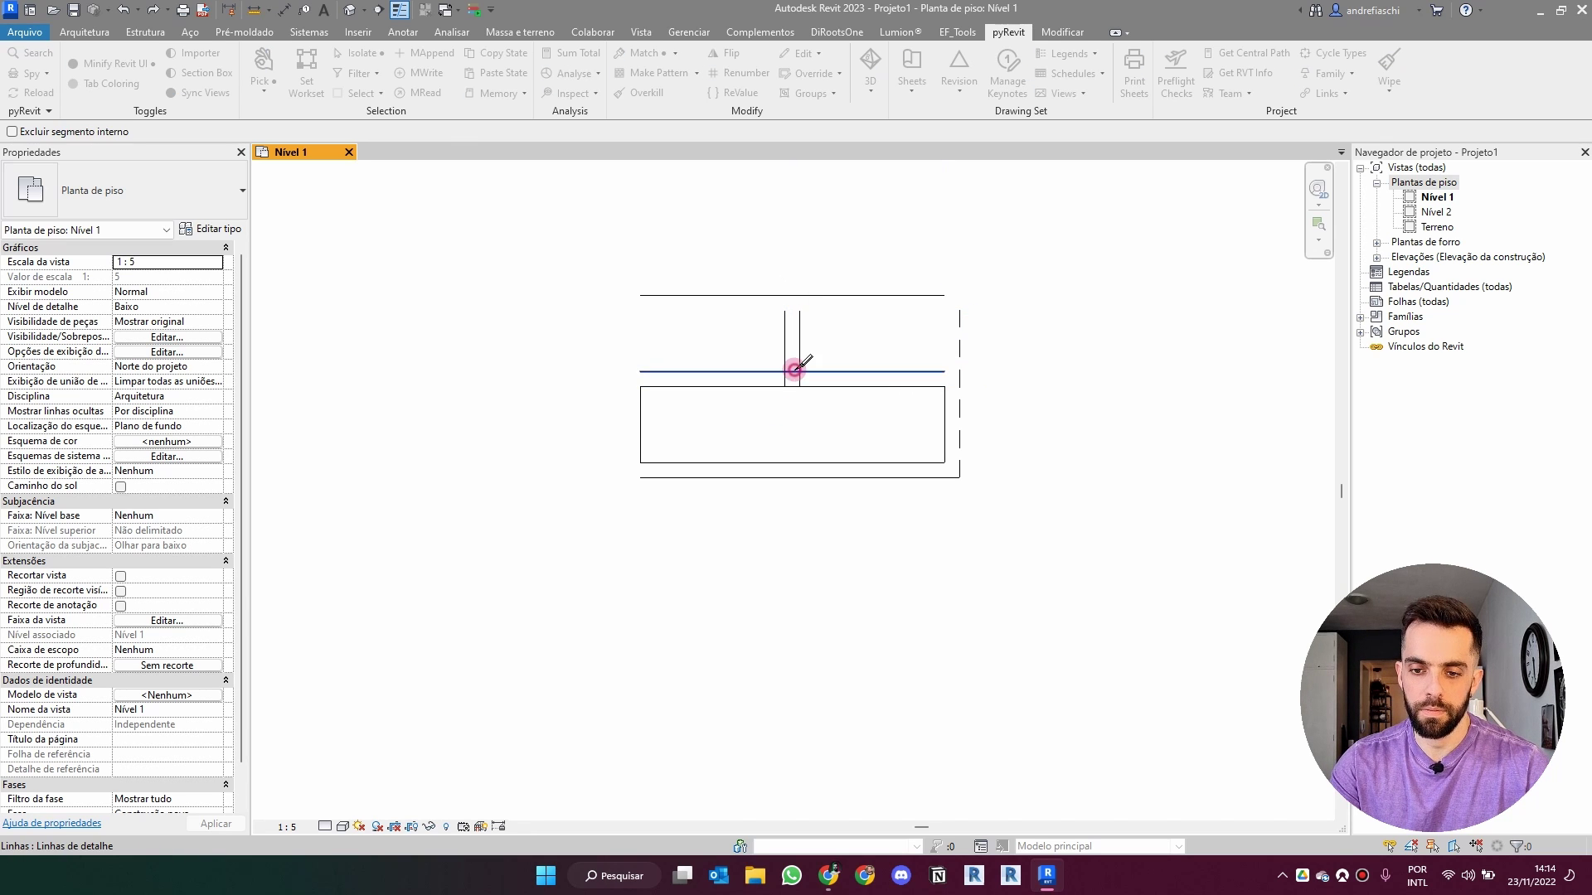
{"action": "key", "text": "Escape"}
Trim the upper horizontal lines and the two vertical joint lines into corners, forming the two half bricks.
{"action": "left_click", "coordinate": [777, 342]}
{"action": "left_click", "coordinate": [766, 300]}
{"action": "left_click", "coordinate": [782, 330]}
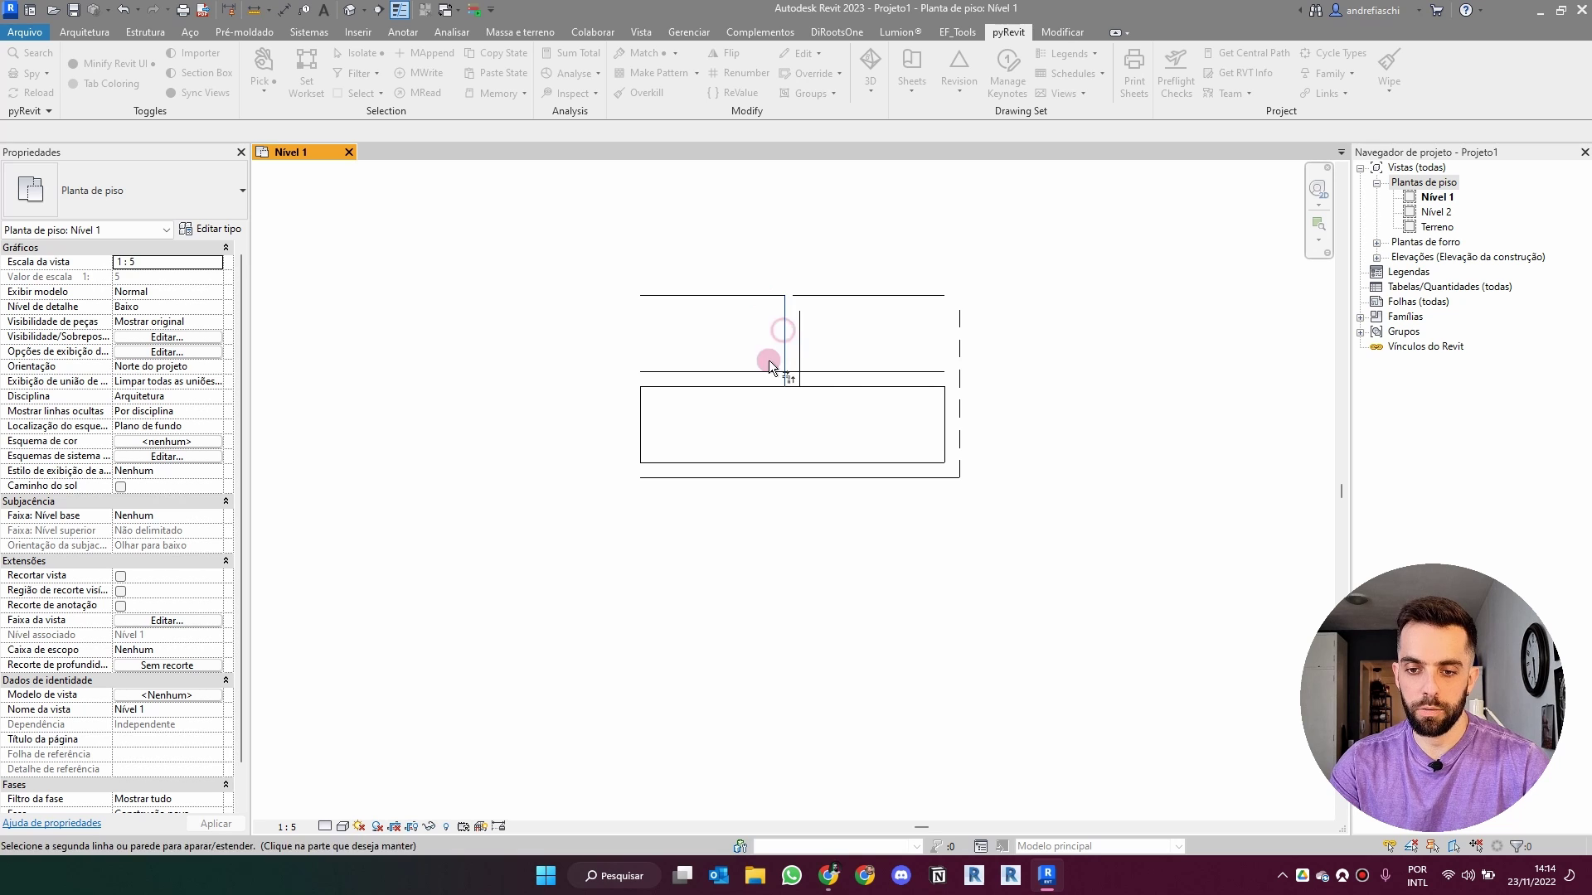
{"action": "left_click", "coordinate": [768, 363]}
{"action": "left_click", "coordinate": [804, 350]}
{"action": "left_click", "coordinate": [820, 375]}
{"action": "left_click", "coordinate": [800, 341]}
{"action": "left_click", "coordinate": [812, 299]}
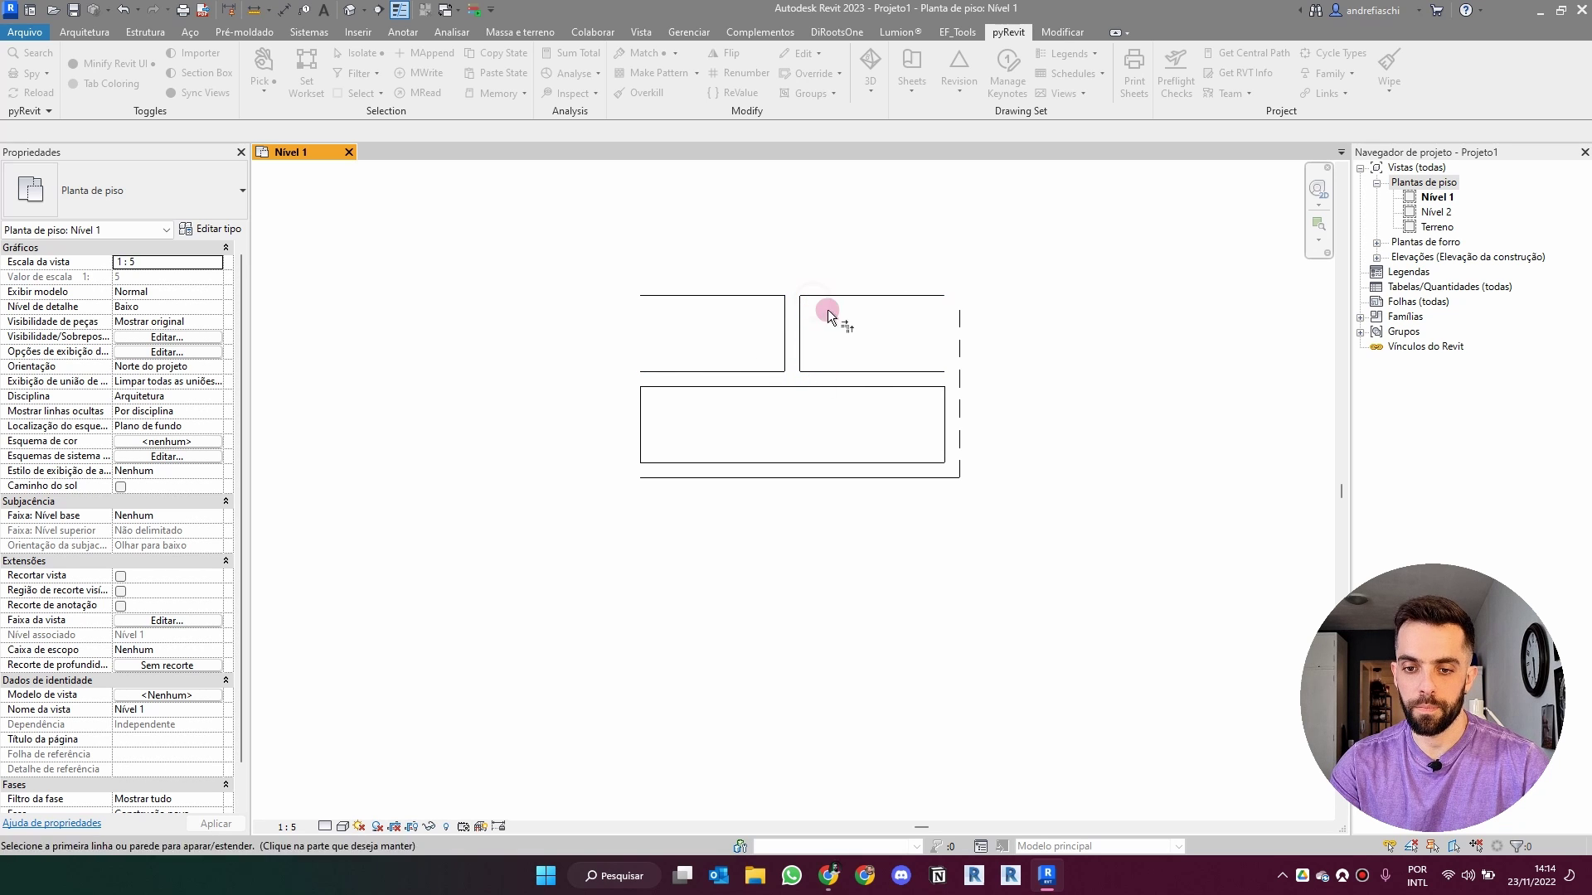
{"action": "key", "text": "Escape"}
Extend the right half brick's horizontal lines to the dashed boundary and stretch that boundary up to the top line.
{"action": "middle_click_drag", "start_coordinate": [908, 340], "coordinate": [868, 345]}
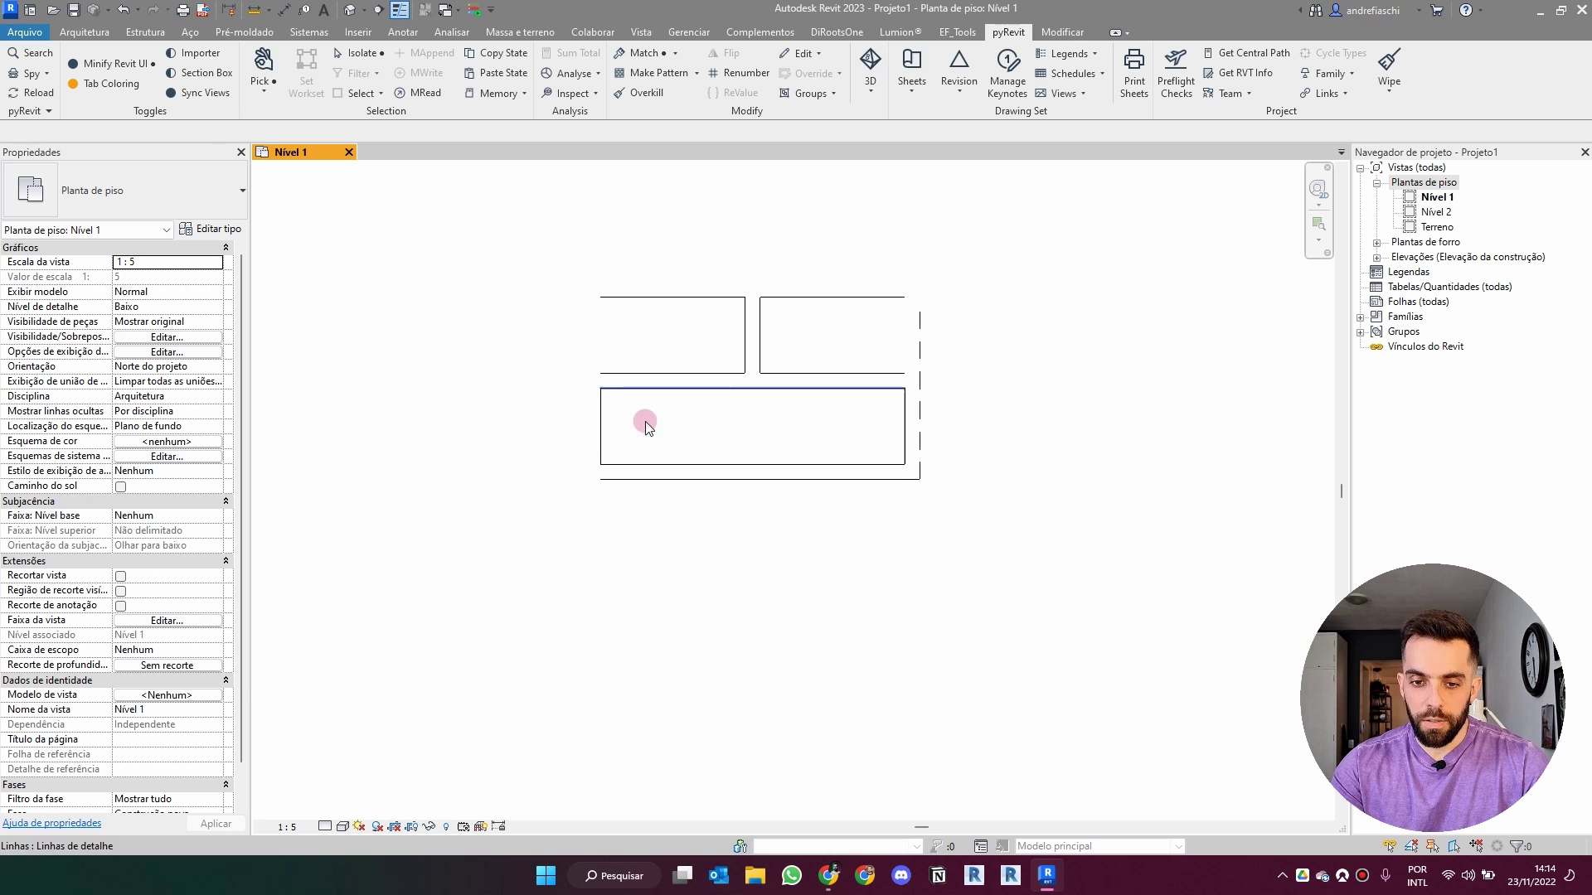
{"action": "left_click", "coordinate": [909, 372]}
{"action": "left_click_drag", "start_coordinate": [910, 293], "coordinate": [912, 296]}
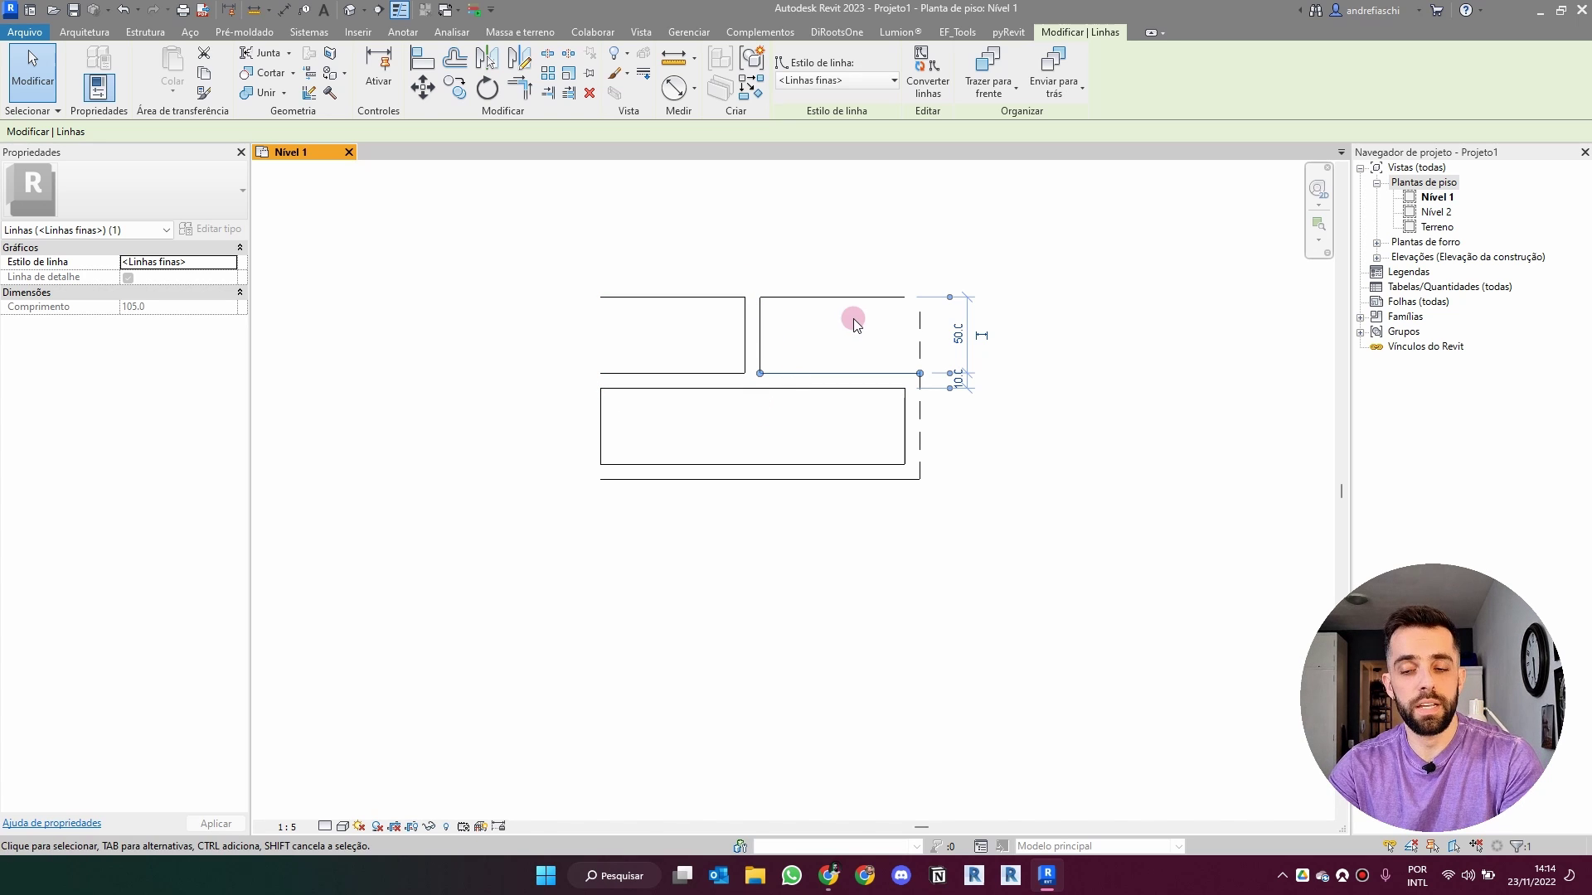
{"action": "left_click", "coordinate": [902, 296]}
{"action": "left_click_drag", "start_coordinate": [906, 296], "coordinate": [920, 298]}
{"action": "key", "text": "Escape"}
{"action": "left_click", "coordinate": [921, 312]}
{"action": "left_click", "coordinate": [982, 301]}
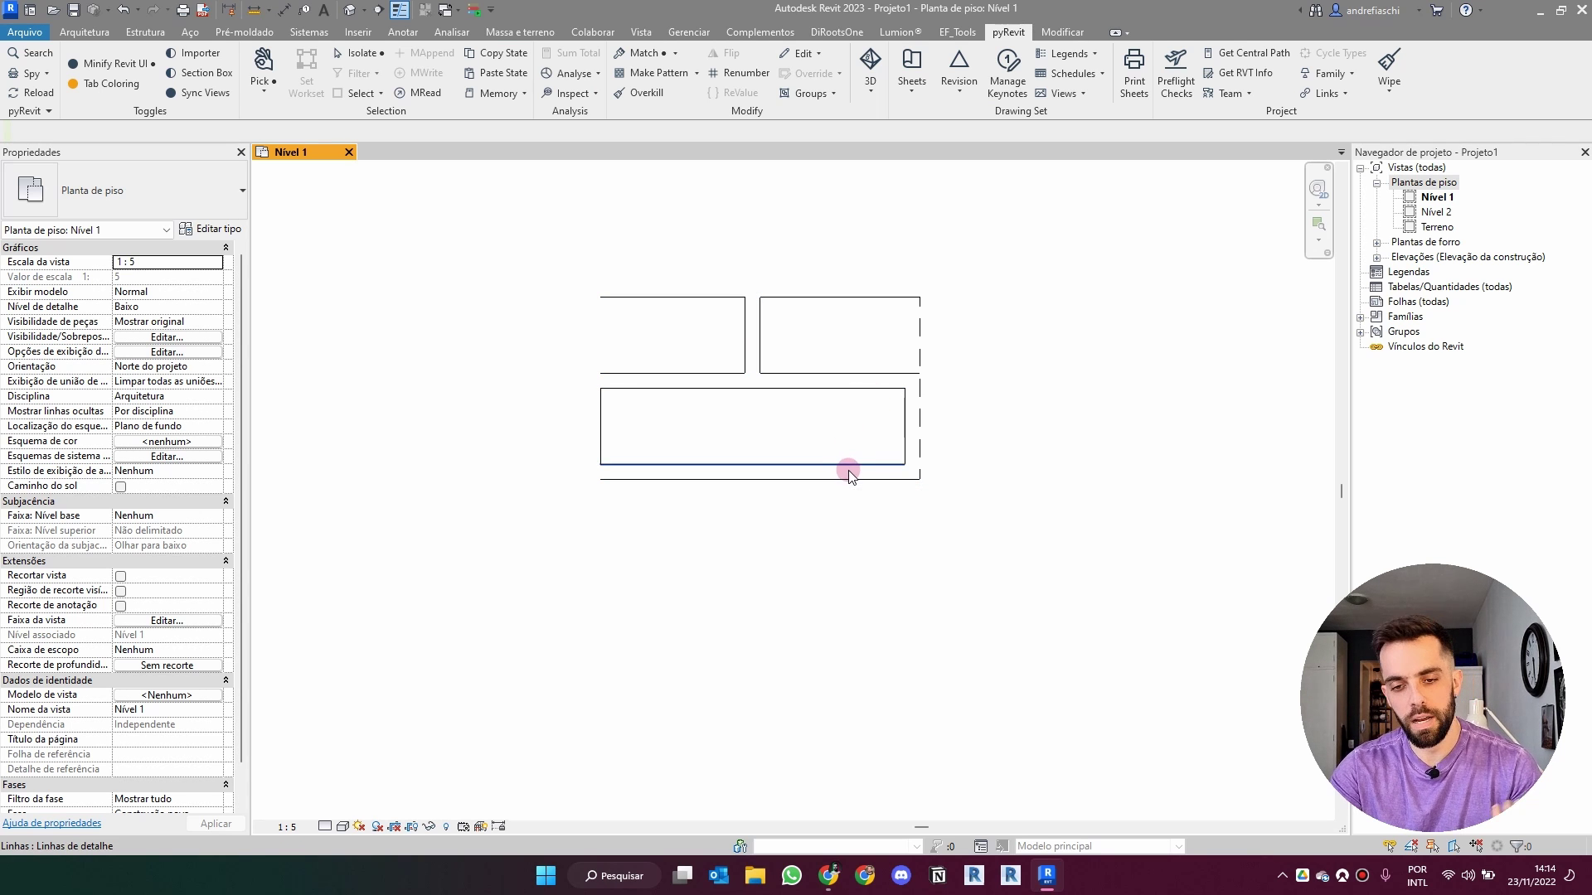
{"action": "left_click_drag", "start_coordinate": [949, 449], "coordinate": [914, 491]}
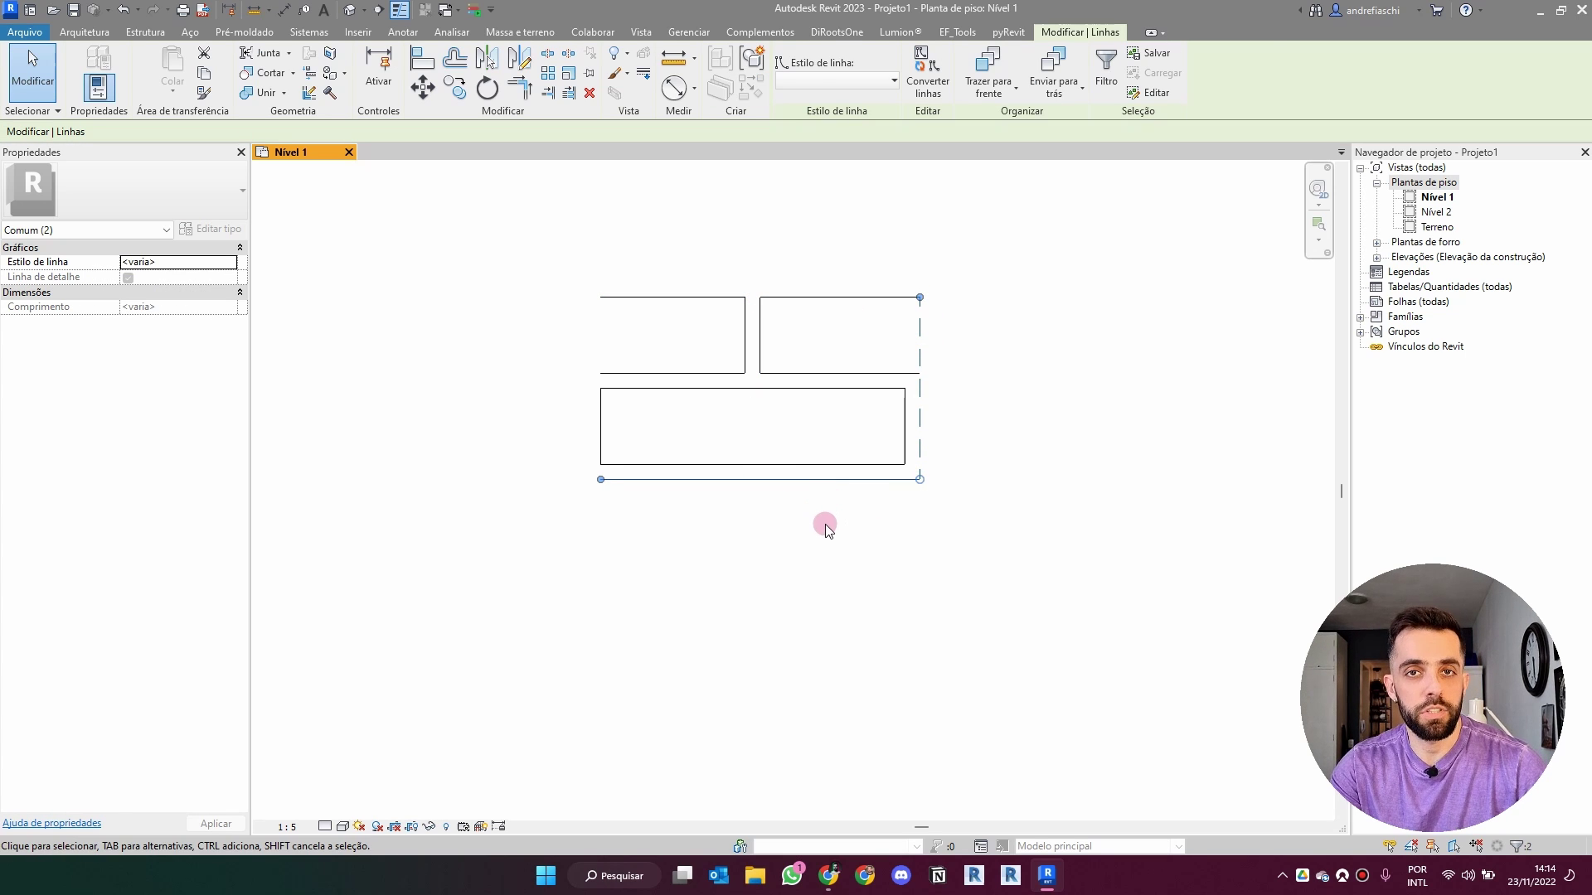
{"action": "left_click_drag", "start_coordinate": [948, 459], "coordinate": [917, 489]}
{"action": "left_click", "coordinate": [917, 489]}
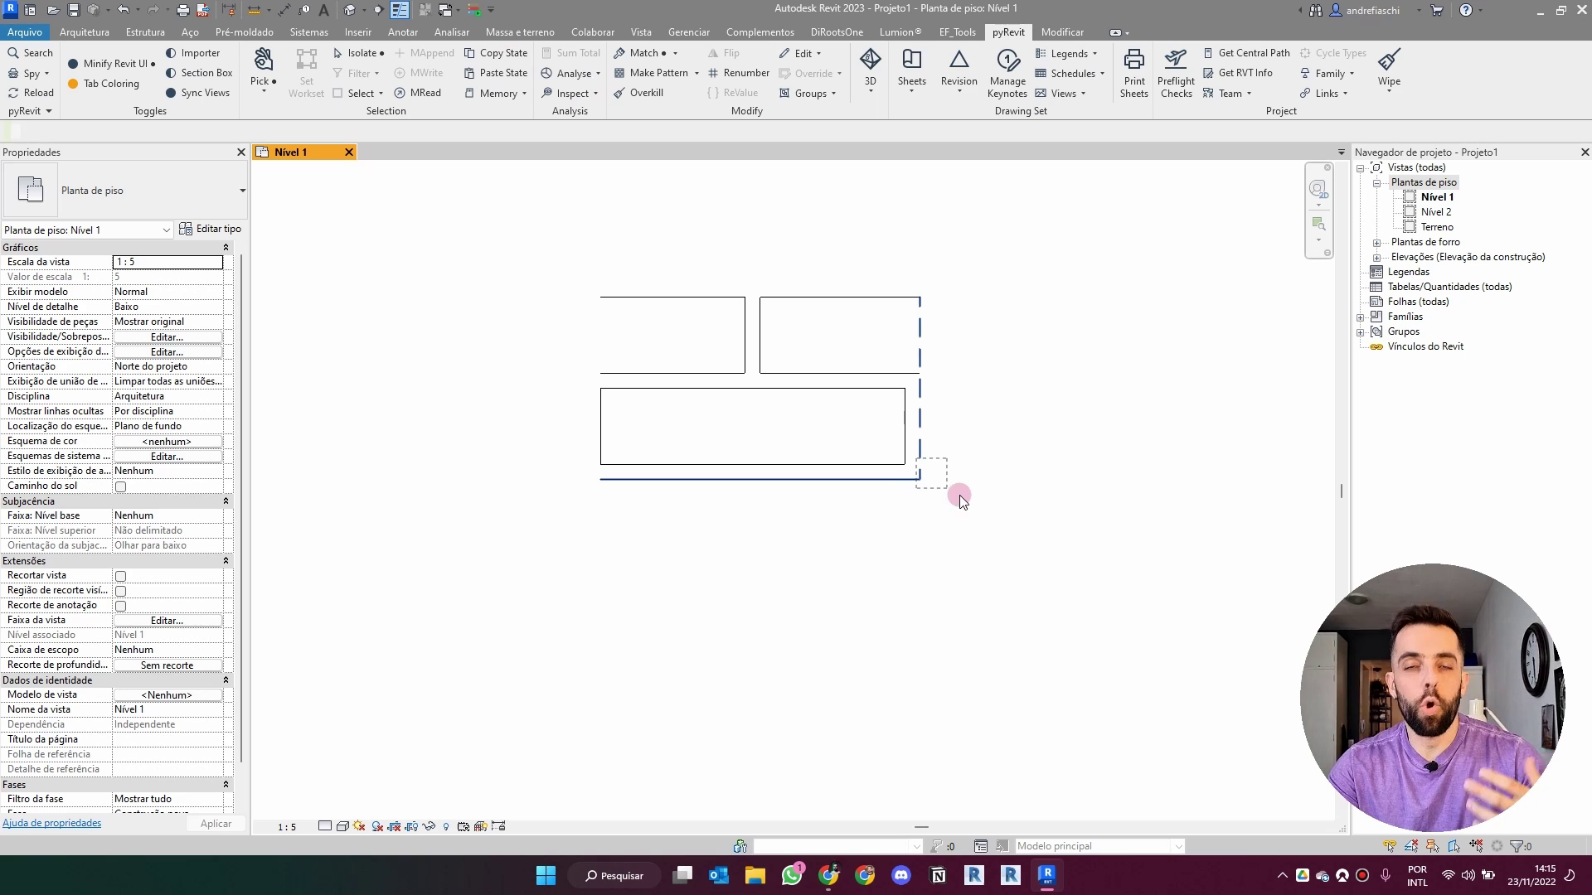
{"action": "left_click", "coordinate": [928, 505]}
Match the lowest horizontal line's style to the dashed right boundary line.
{"action": "key", "text": "l"}
{"action": "key", "text": "w"}
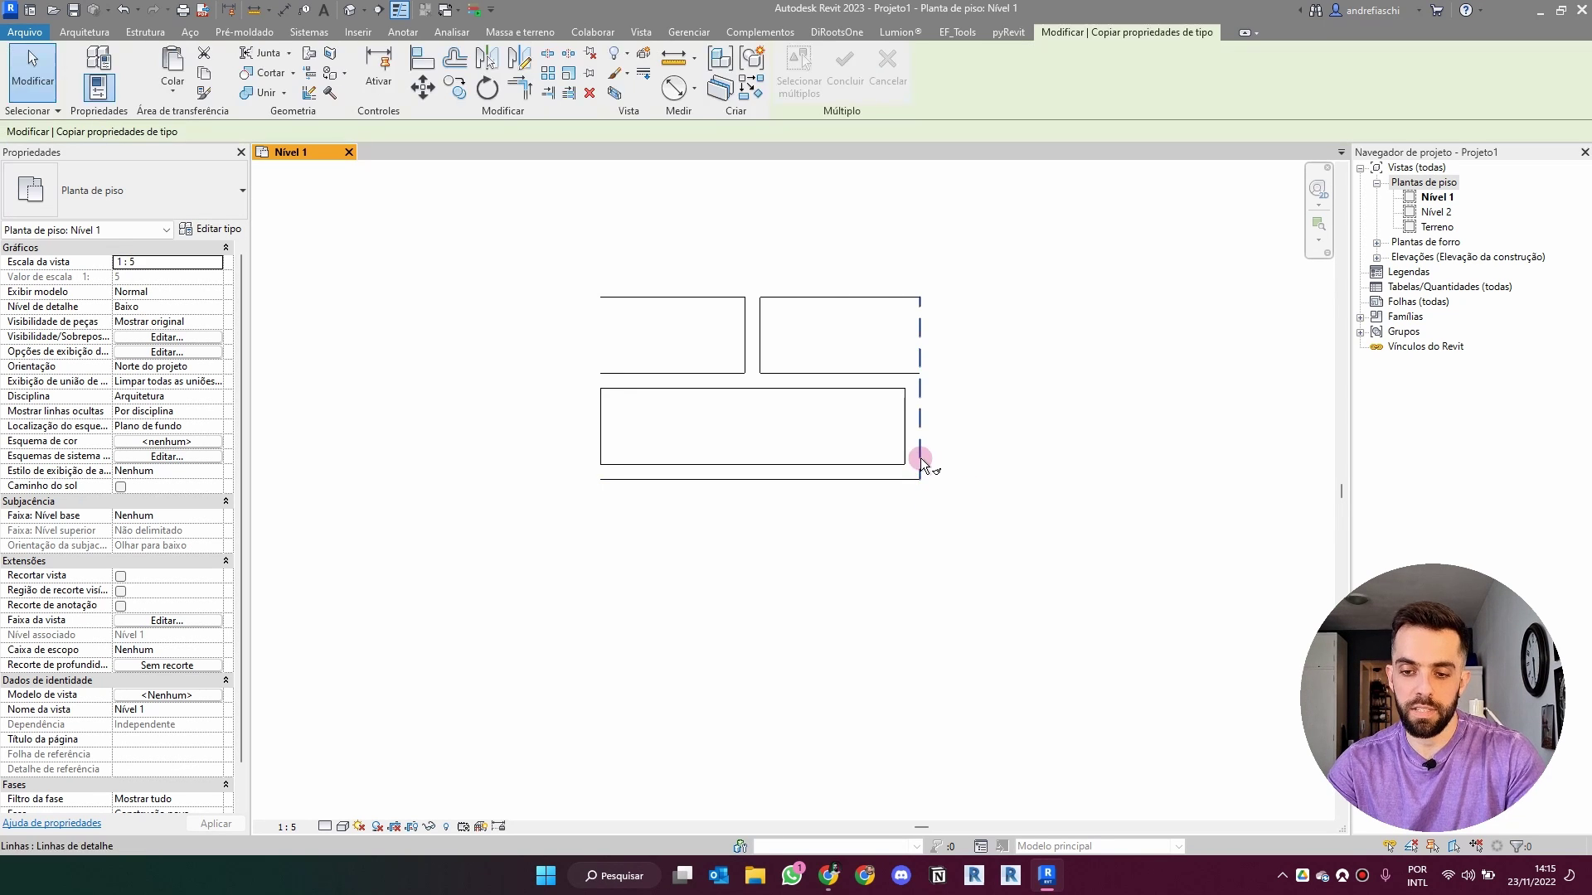
{"action": "left_click", "coordinate": [920, 479]}
{"action": "key", "text": "Escape"}
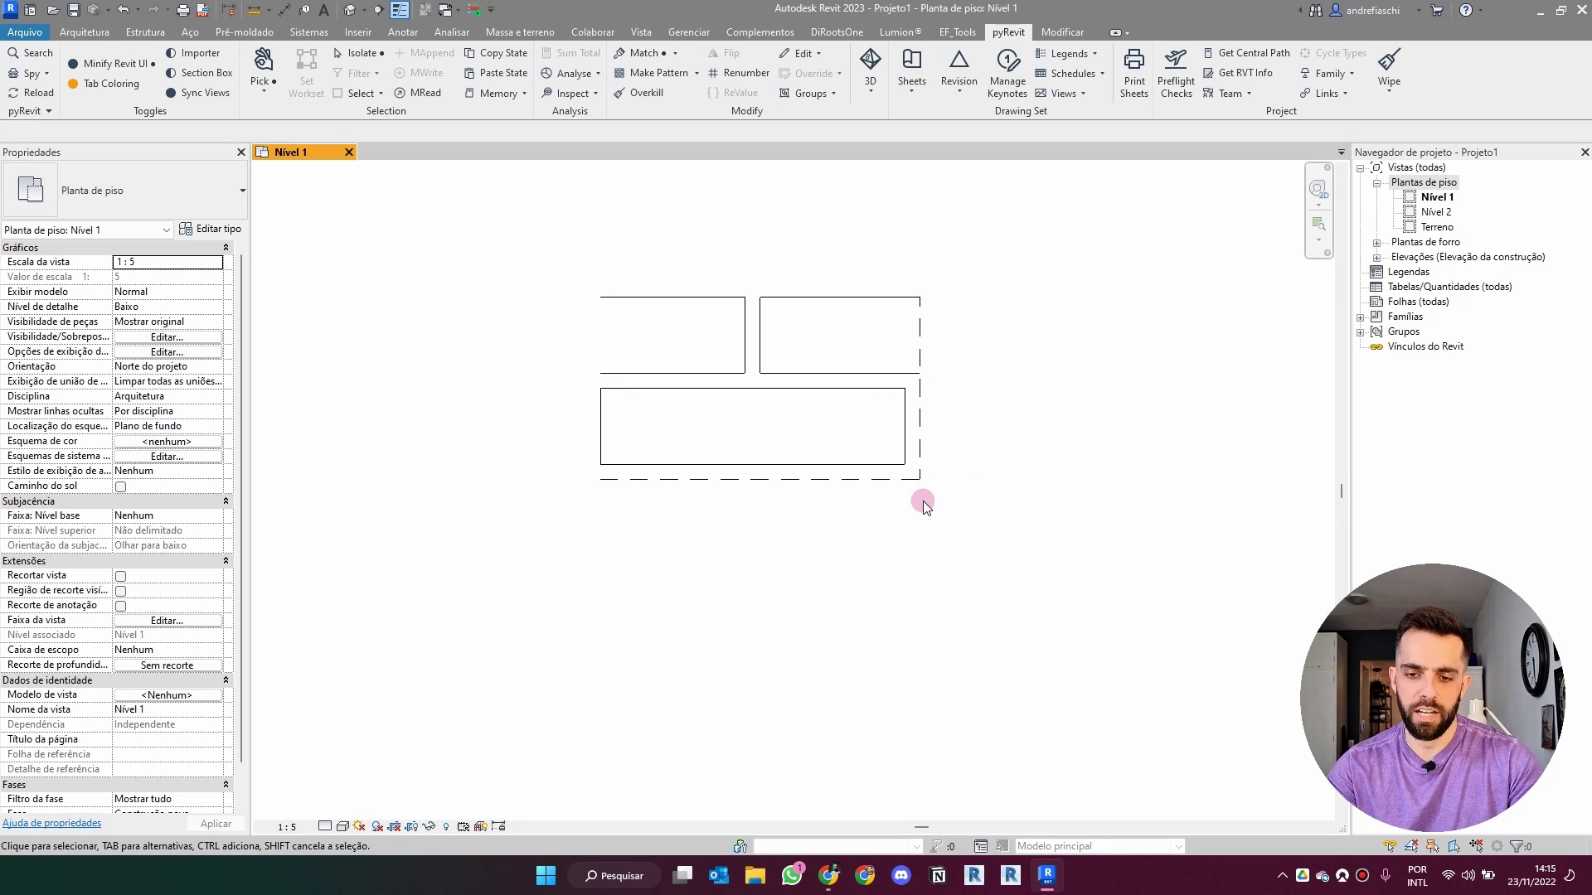
Create a model pattern named Tijolos 2 with a filled region from the solid brick lines, spanning the lower-left to upper-right corners.
{"action": "left_click_drag", "start_coordinate": [902, 266], "coordinate": [578, 464]}
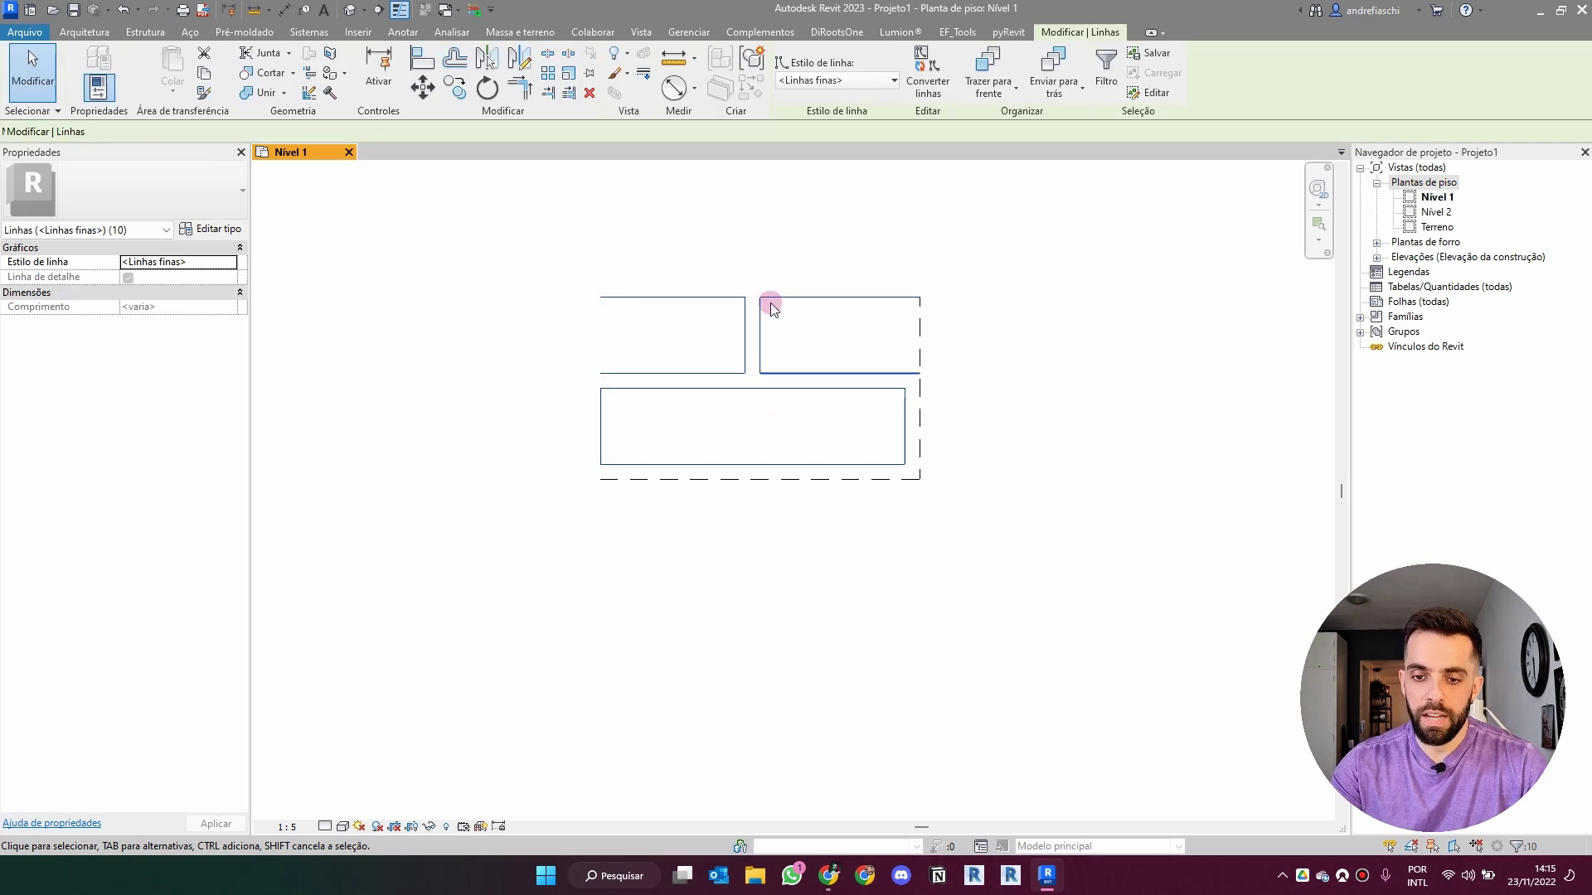
{"action": "left_click", "coordinate": [1003, 33]}
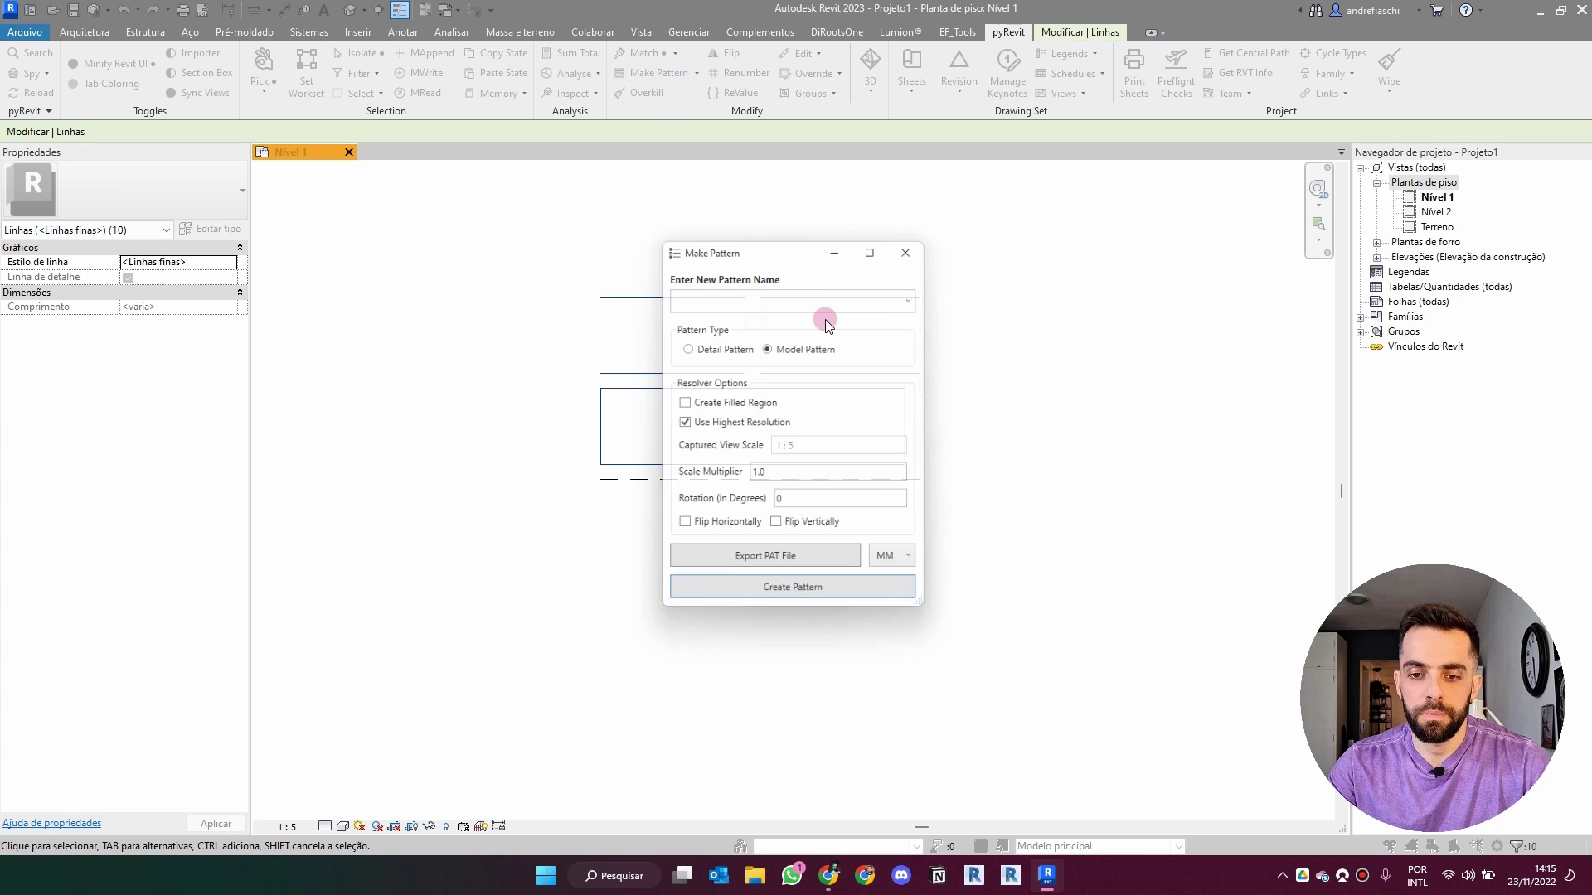
{"action": "left_click", "coordinate": [820, 303]}
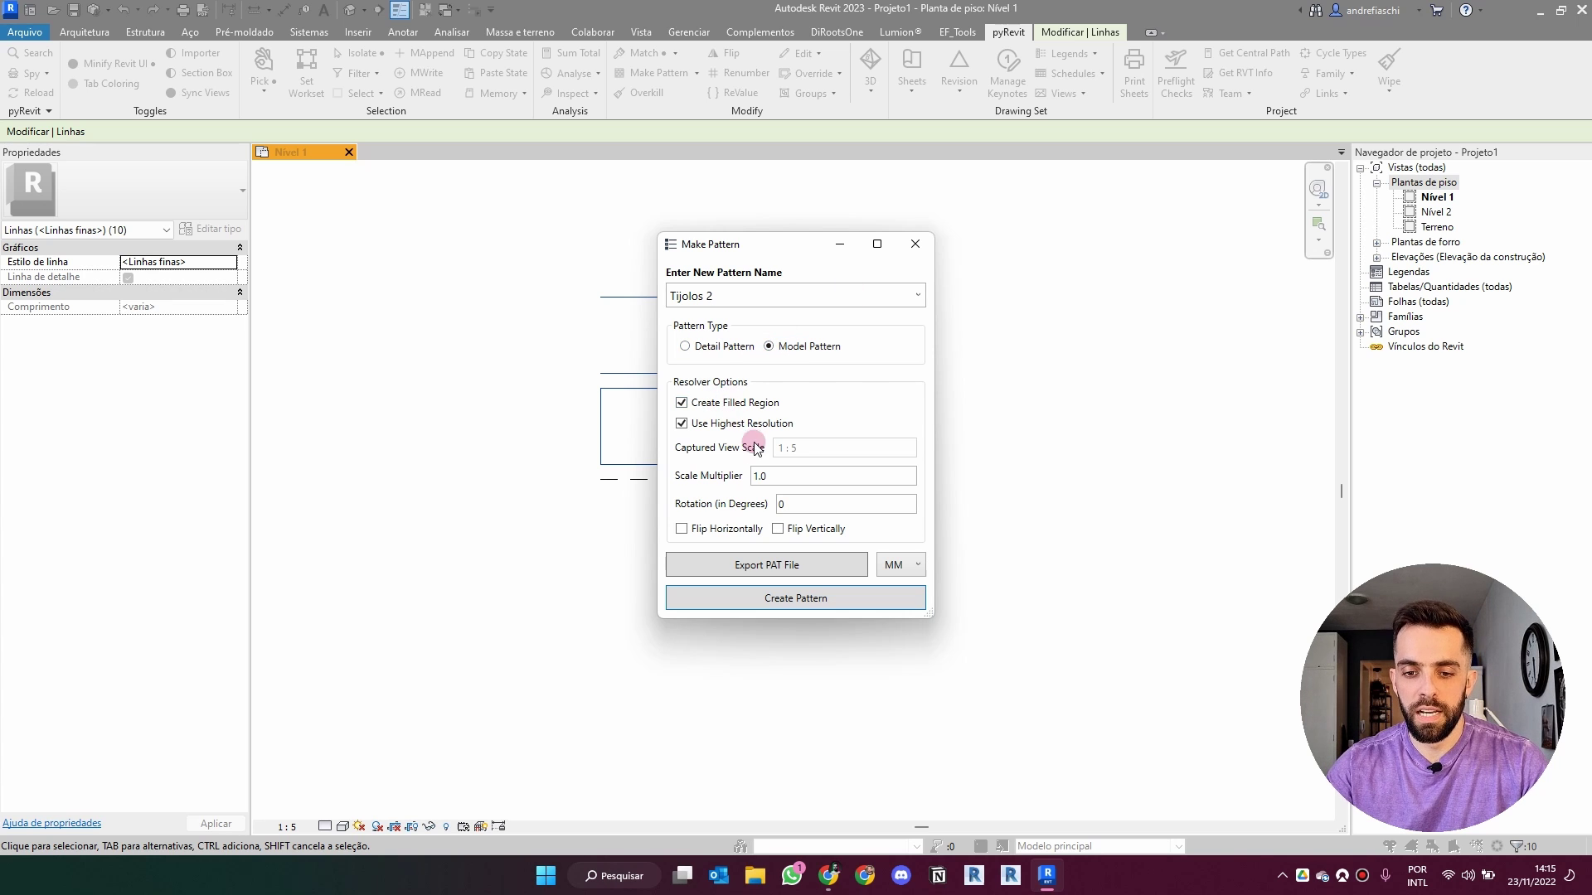
{"action": "left_click", "coordinate": [794, 600]}
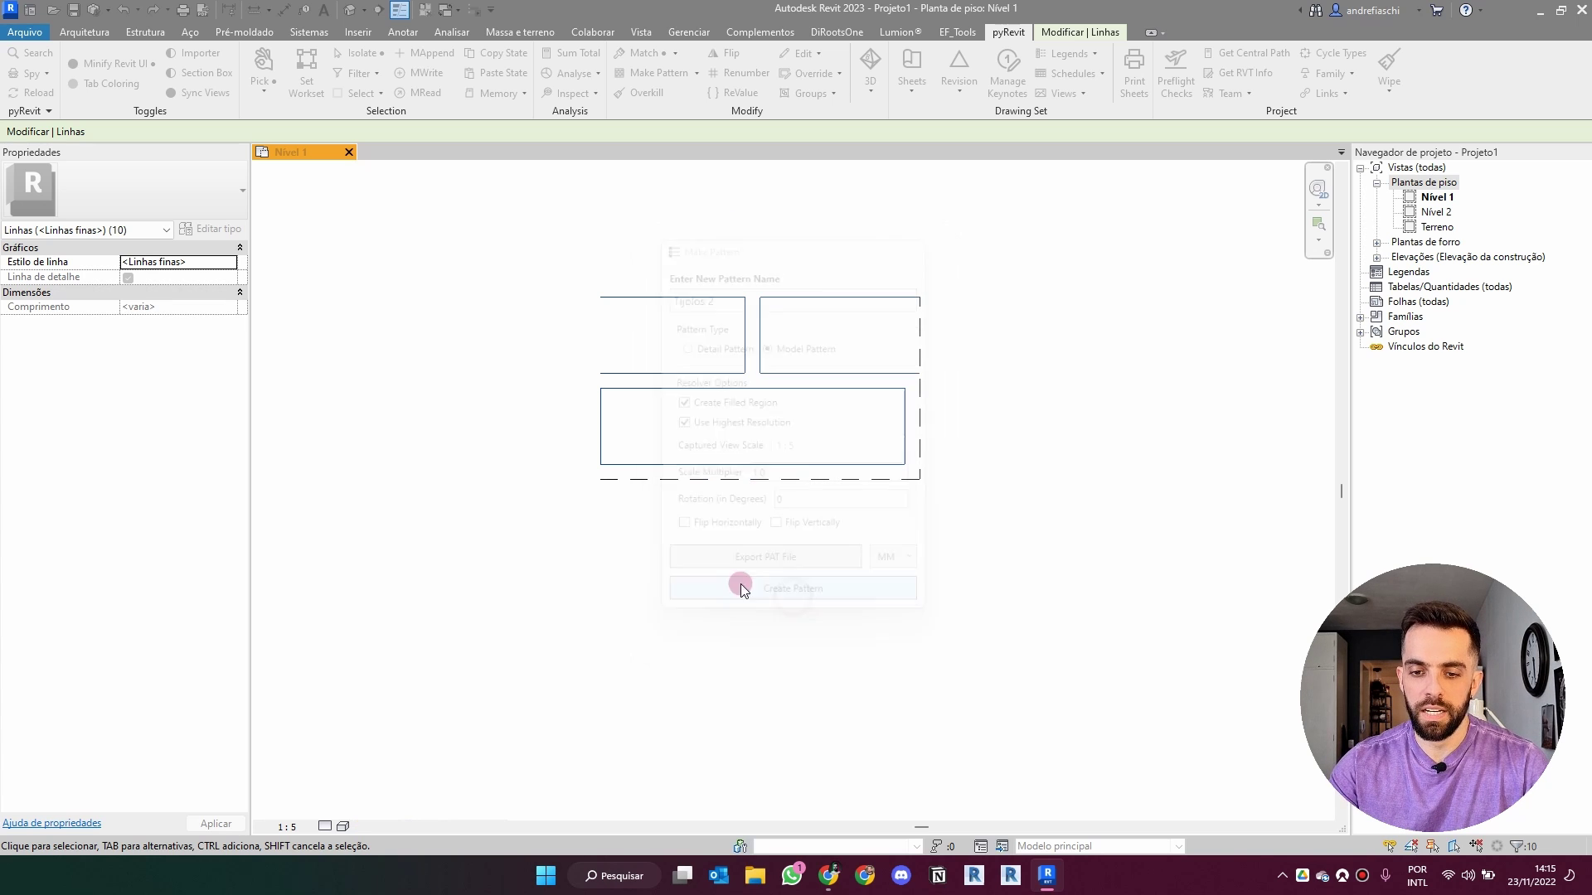
{"action": "left_click", "coordinate": [602, 481]}
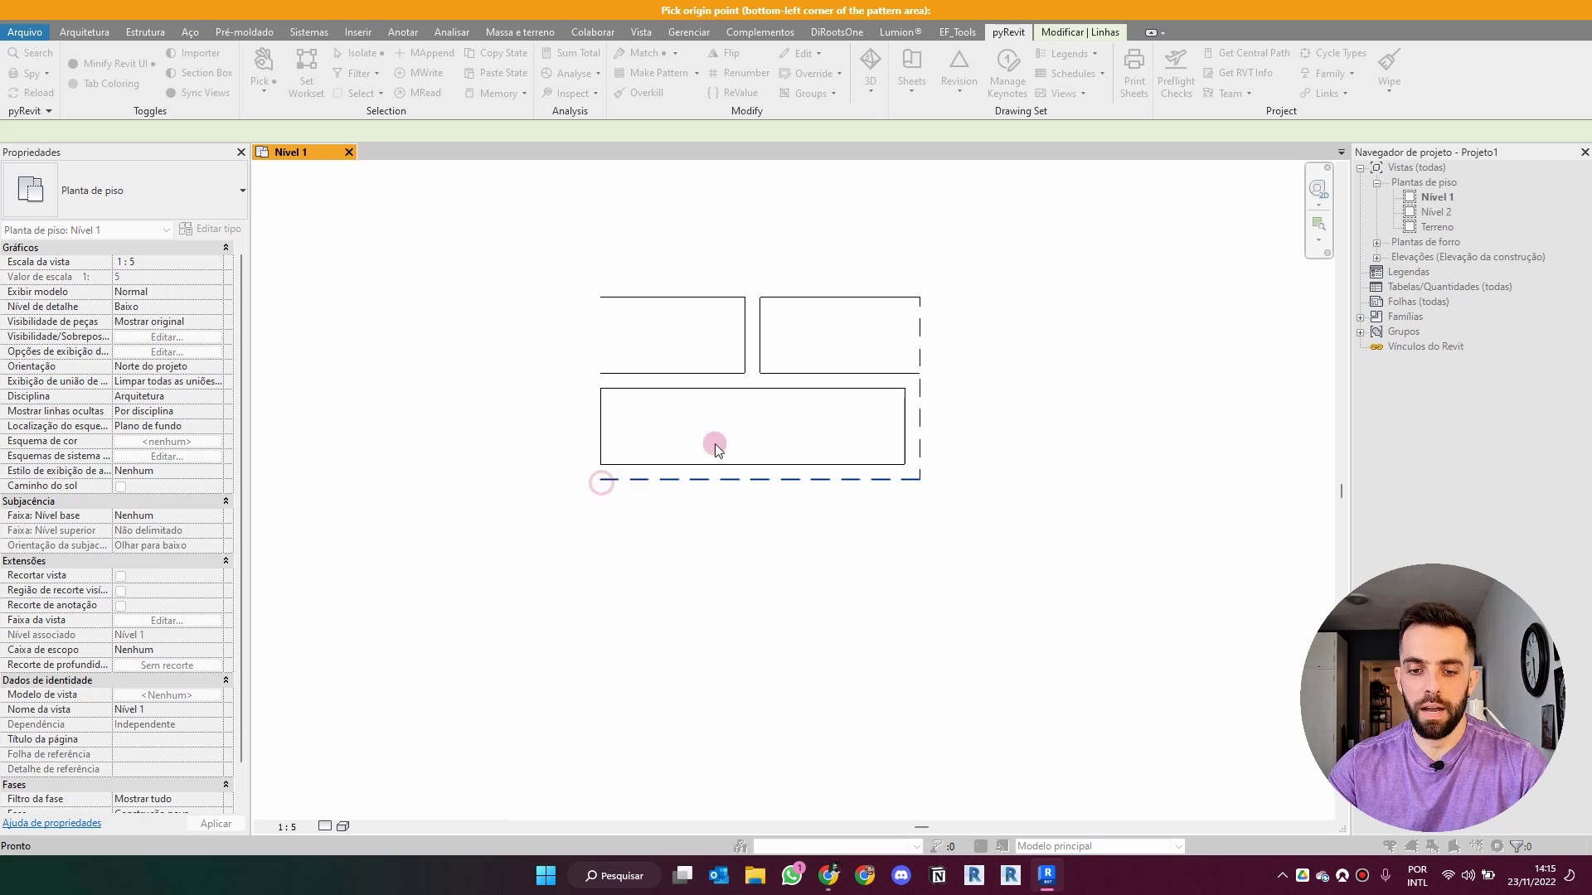
{"action": "left_click", "coordinate": [921, 300]}
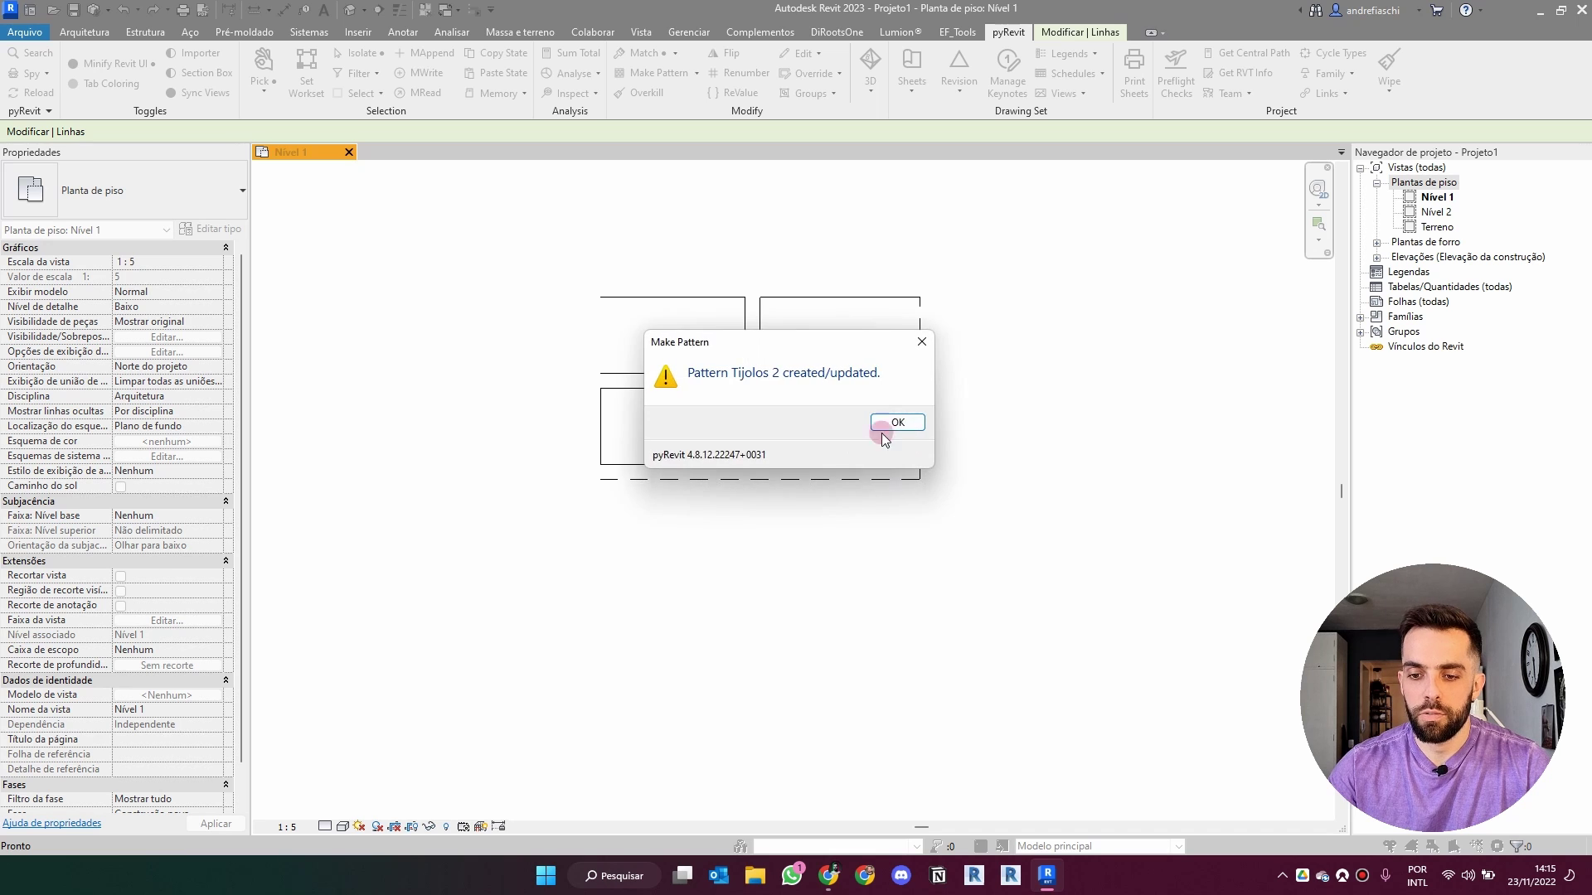
{"action": "left_click", "coordinate": [897, 422]}
Change the large brick-filled region's type to Tijolos 2.
{"action": "scroll", "coordinate": [988, 465], "scroll_direction": "down", "scroll_amount": 4}
{"action": "middle_click_drag", "start_coordinate": [1042, 430], "coordinate": [668, 430]}
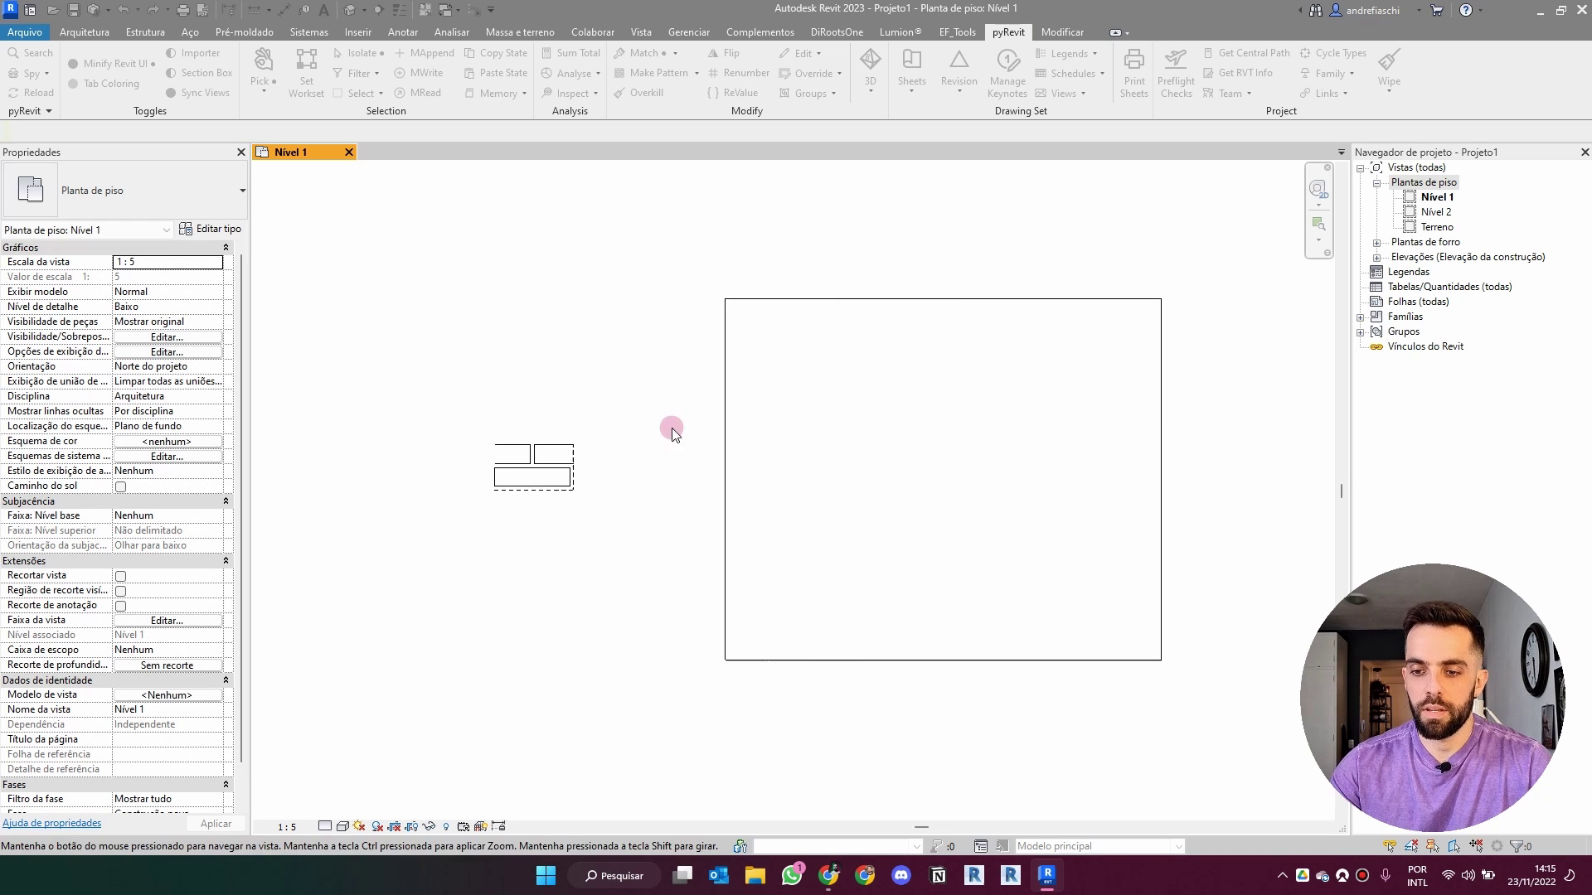
{"action": "left_click", "coordinate": [893, 299]}
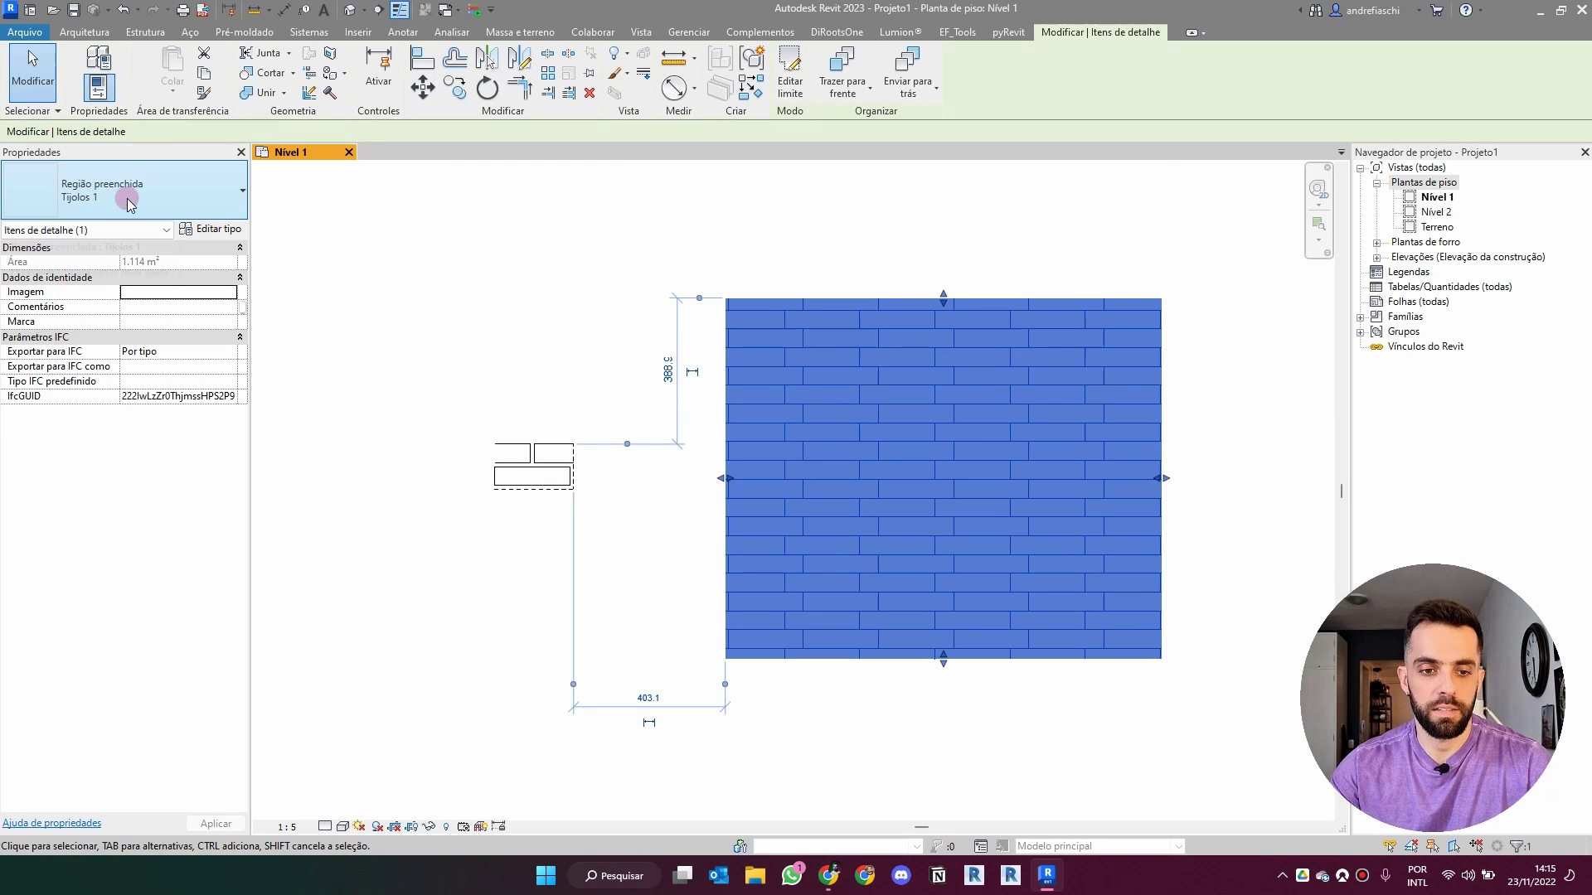
{"action": "left_click", "coordinate": [79, 196]}
{"action": "left_click", "coordinate": [83, 490]}
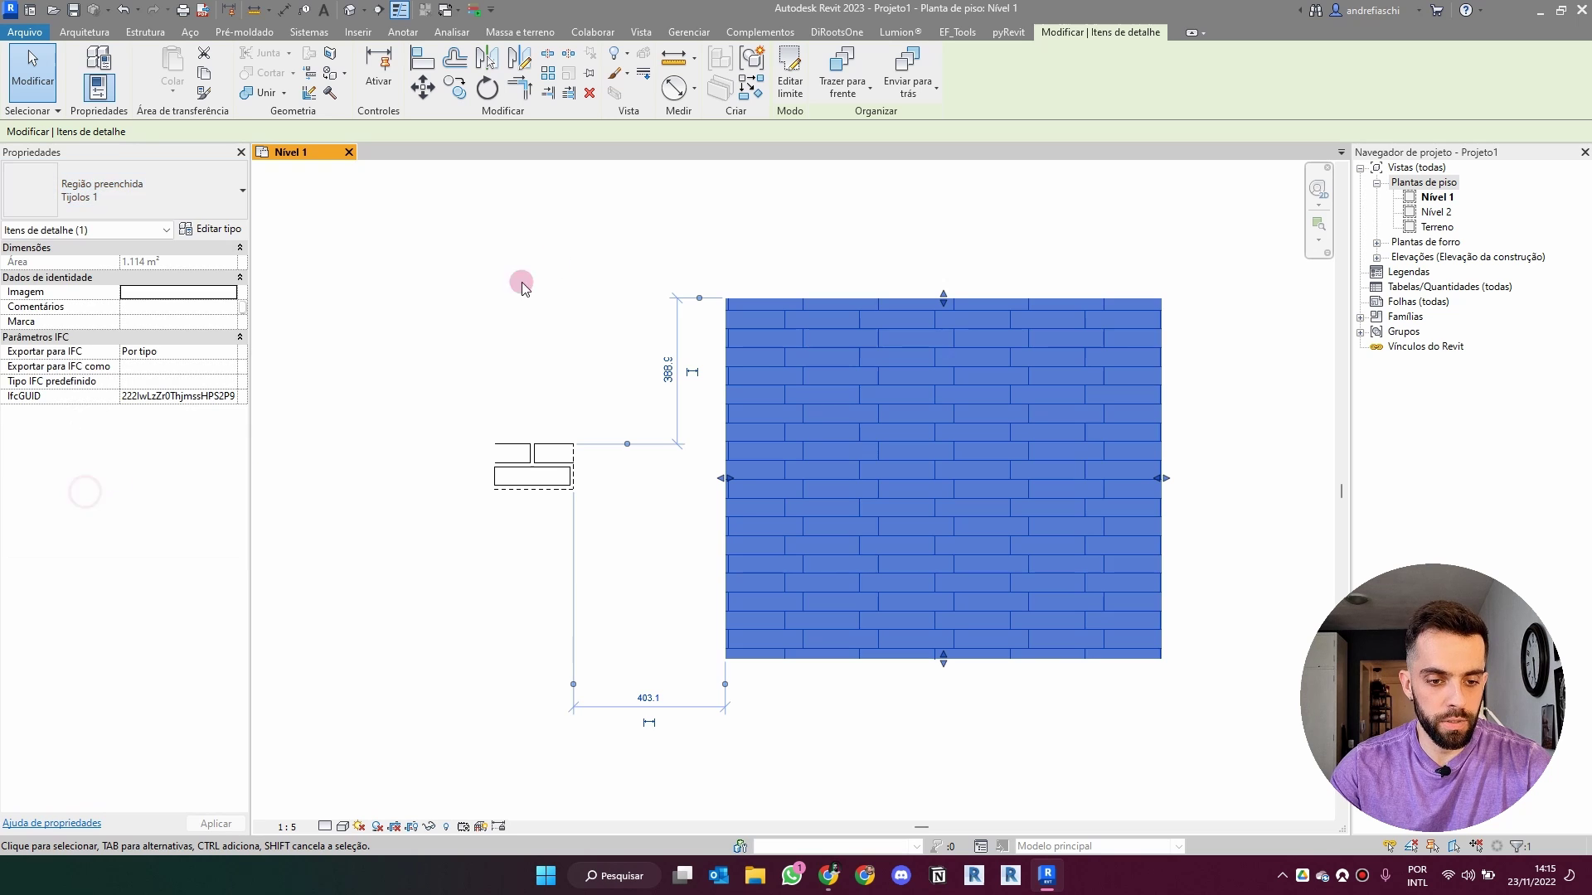
Draw a closed irregular stone-like outline with thin detail lines in the empty area below the small brick module.
{"action": "left_click", "coordinate": [670, 226]}
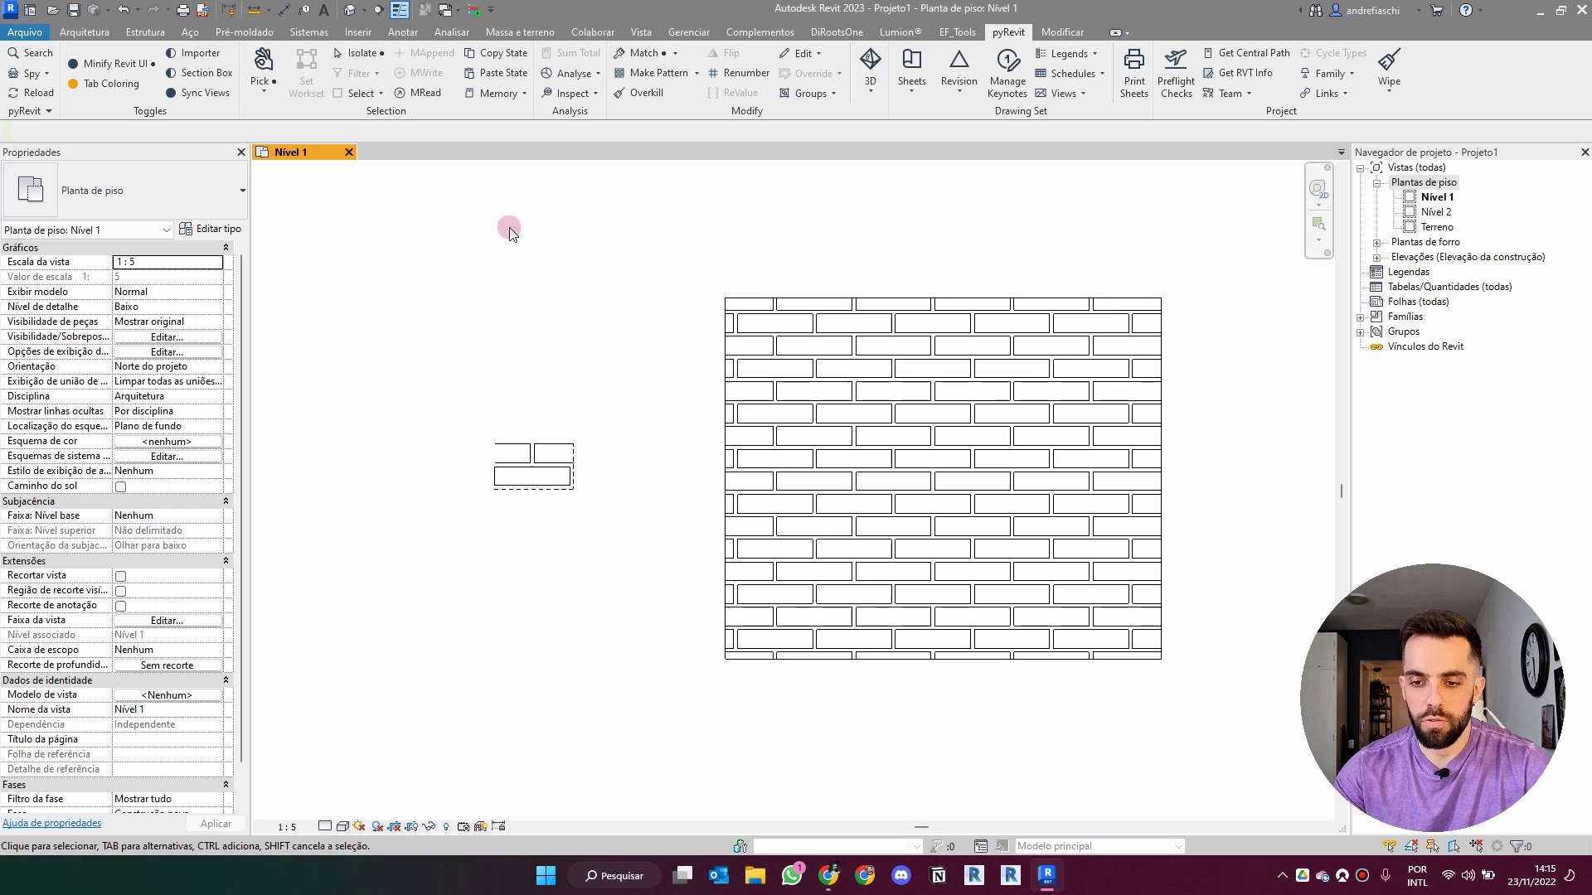
{"action": "middle_click_drag", "start_coordinate": [675, 284], "coordinate": [758, 202]}
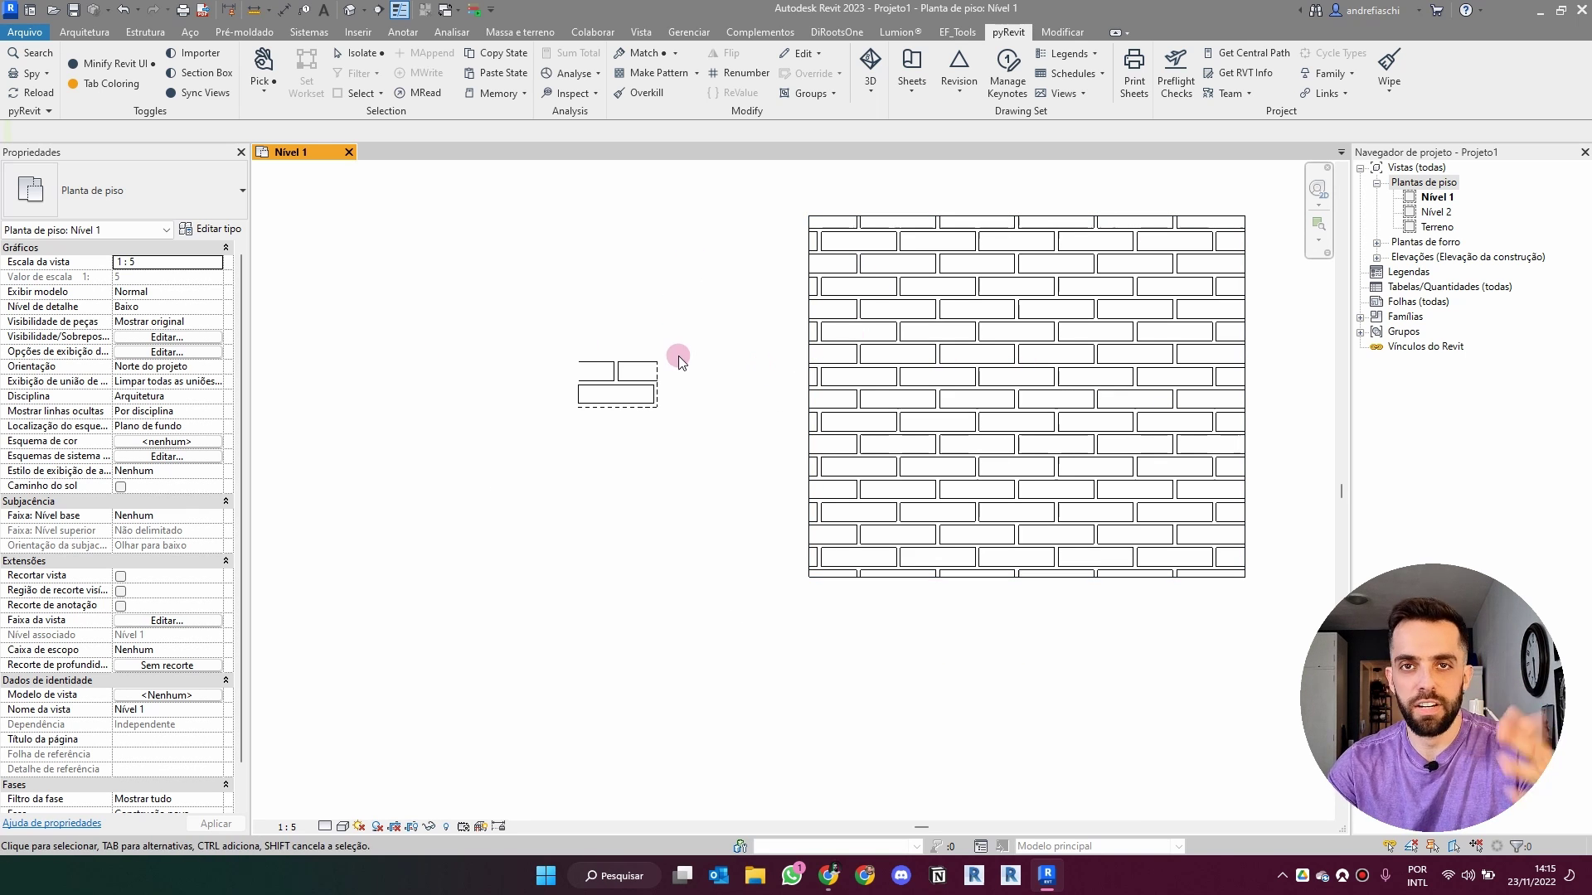
{"action": "middle_click_drag", "start_coordinate": [713, 375], "coordinate": [766, 253]}
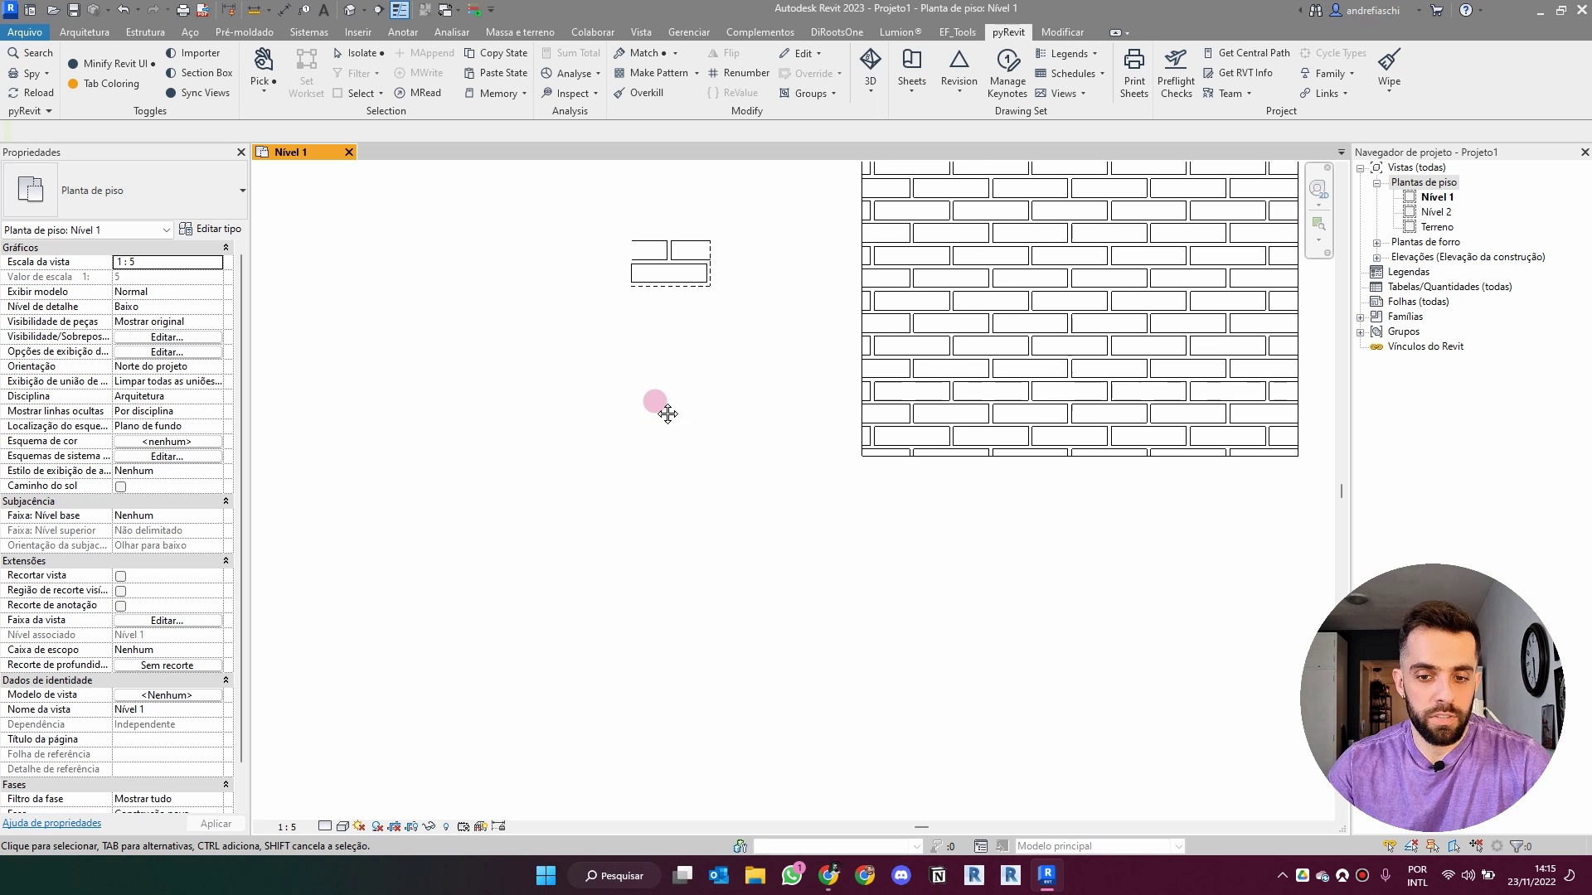
{"action": "middle_click_drag", "start_coordinate": [658, 409], "coordinate": [683, 389]}
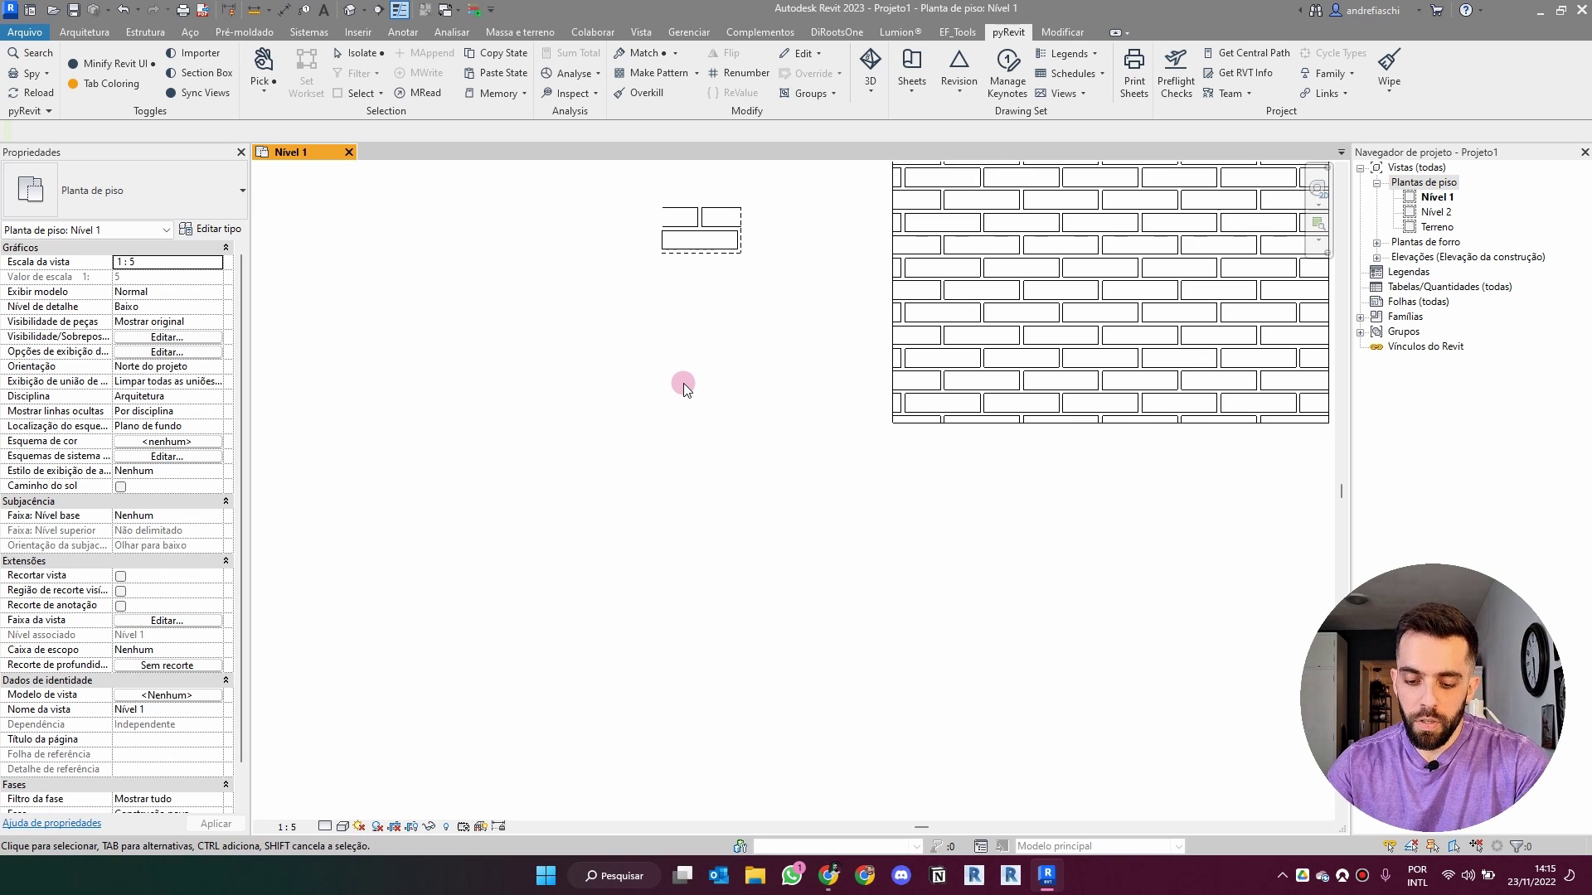
{"action": "key", "text": "d"}
{"action": "key", "text": "l"}
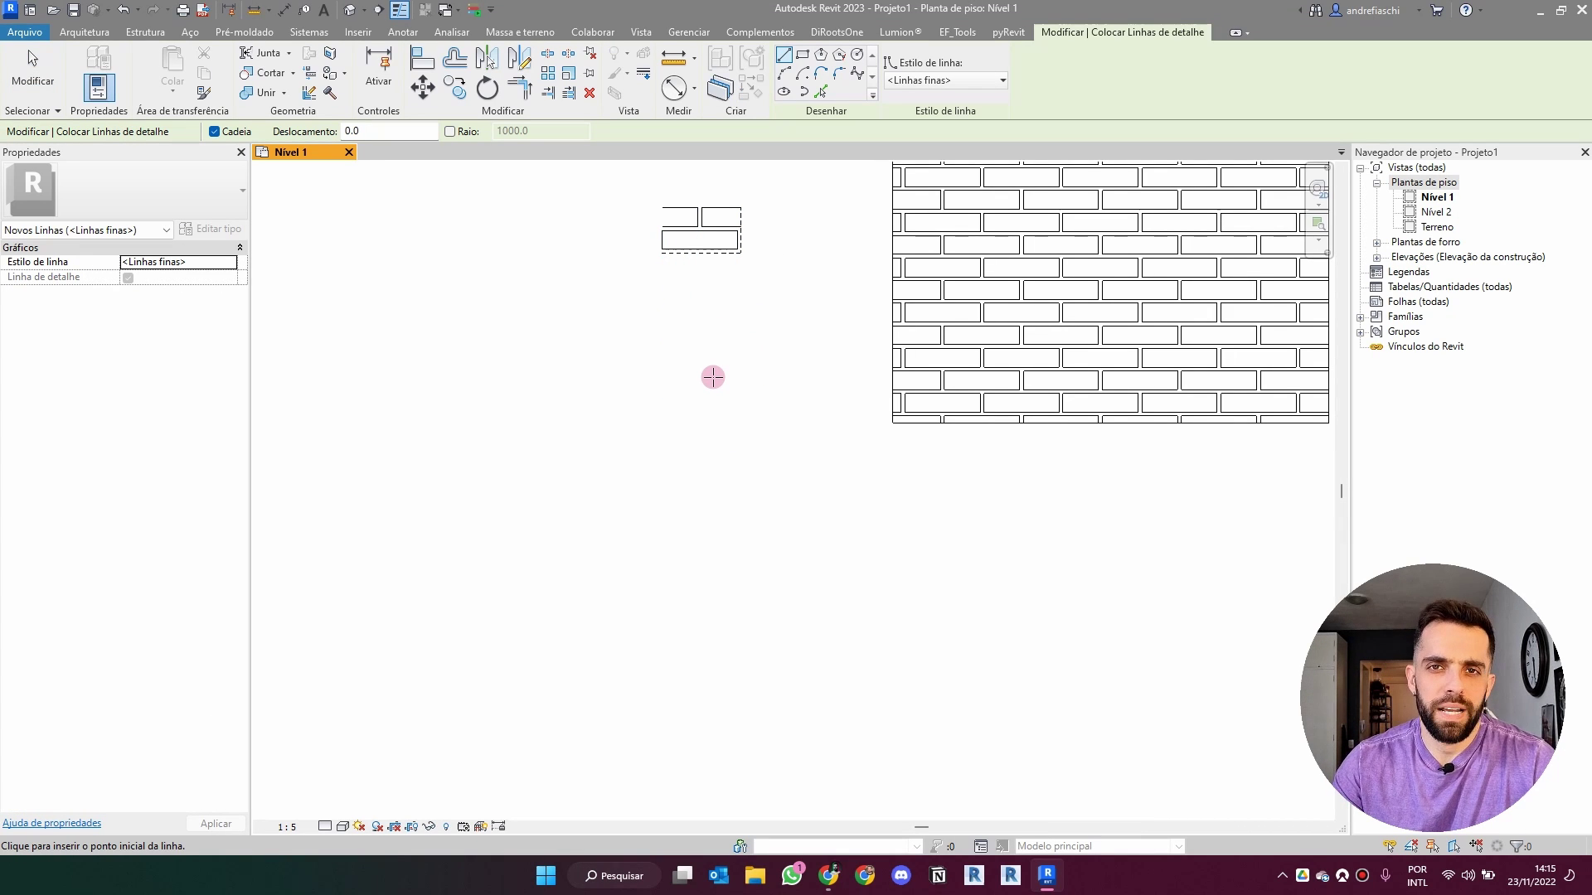
{"action": "left_click", "coordinate": [578, 407]}
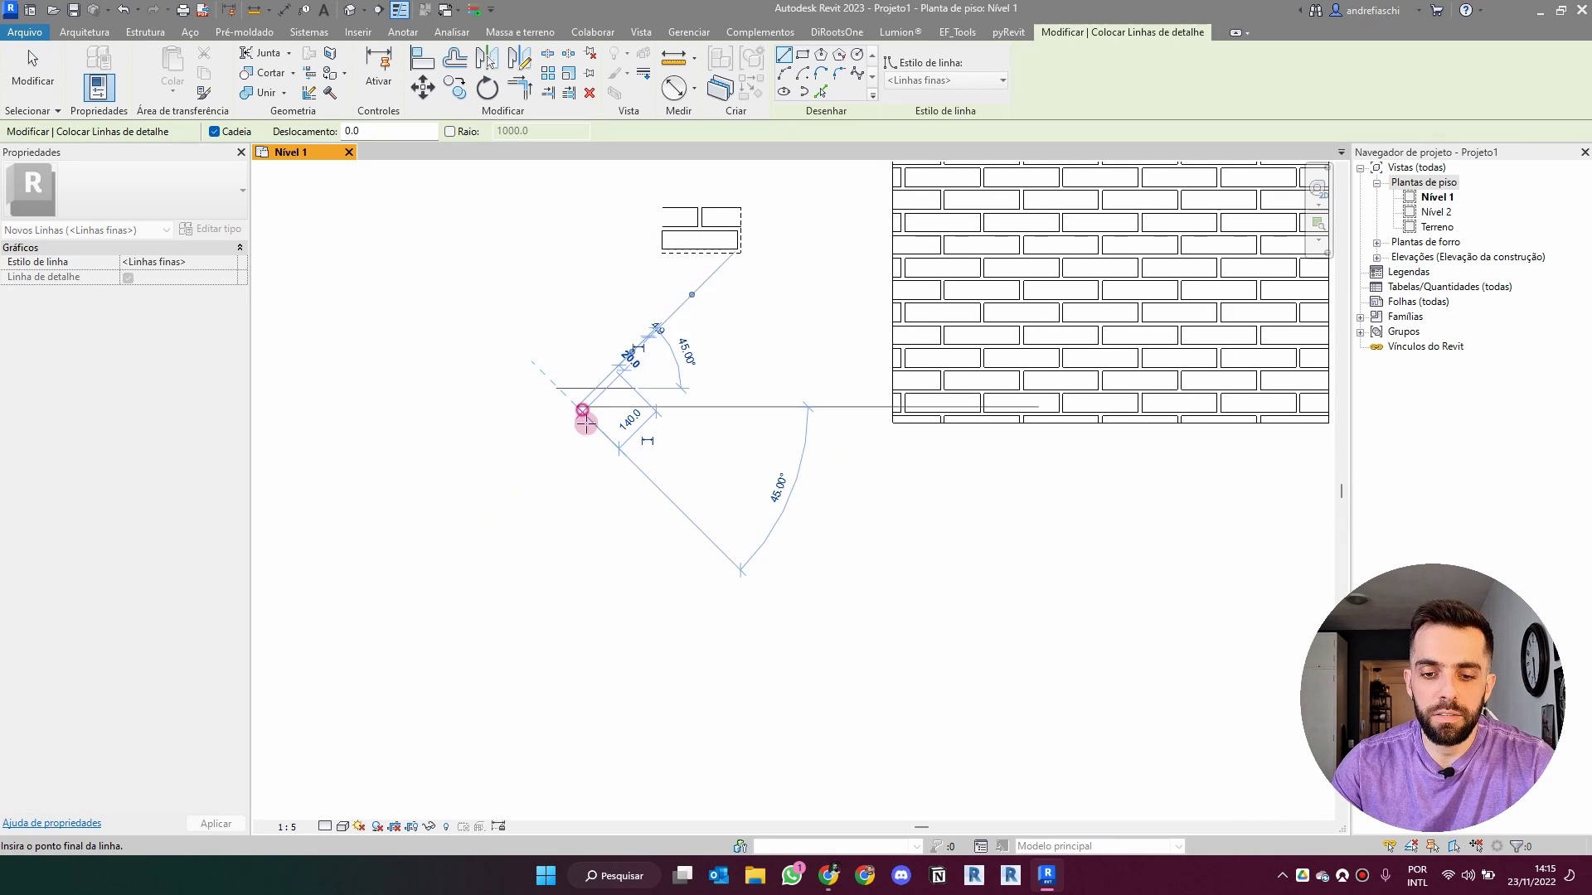
{"action": "scroll", "coordinate": [585, 432], "scroll_direction": "up", "scroll_amount": 2}
{"action": "left_click", "coordinate": [572, 425]}
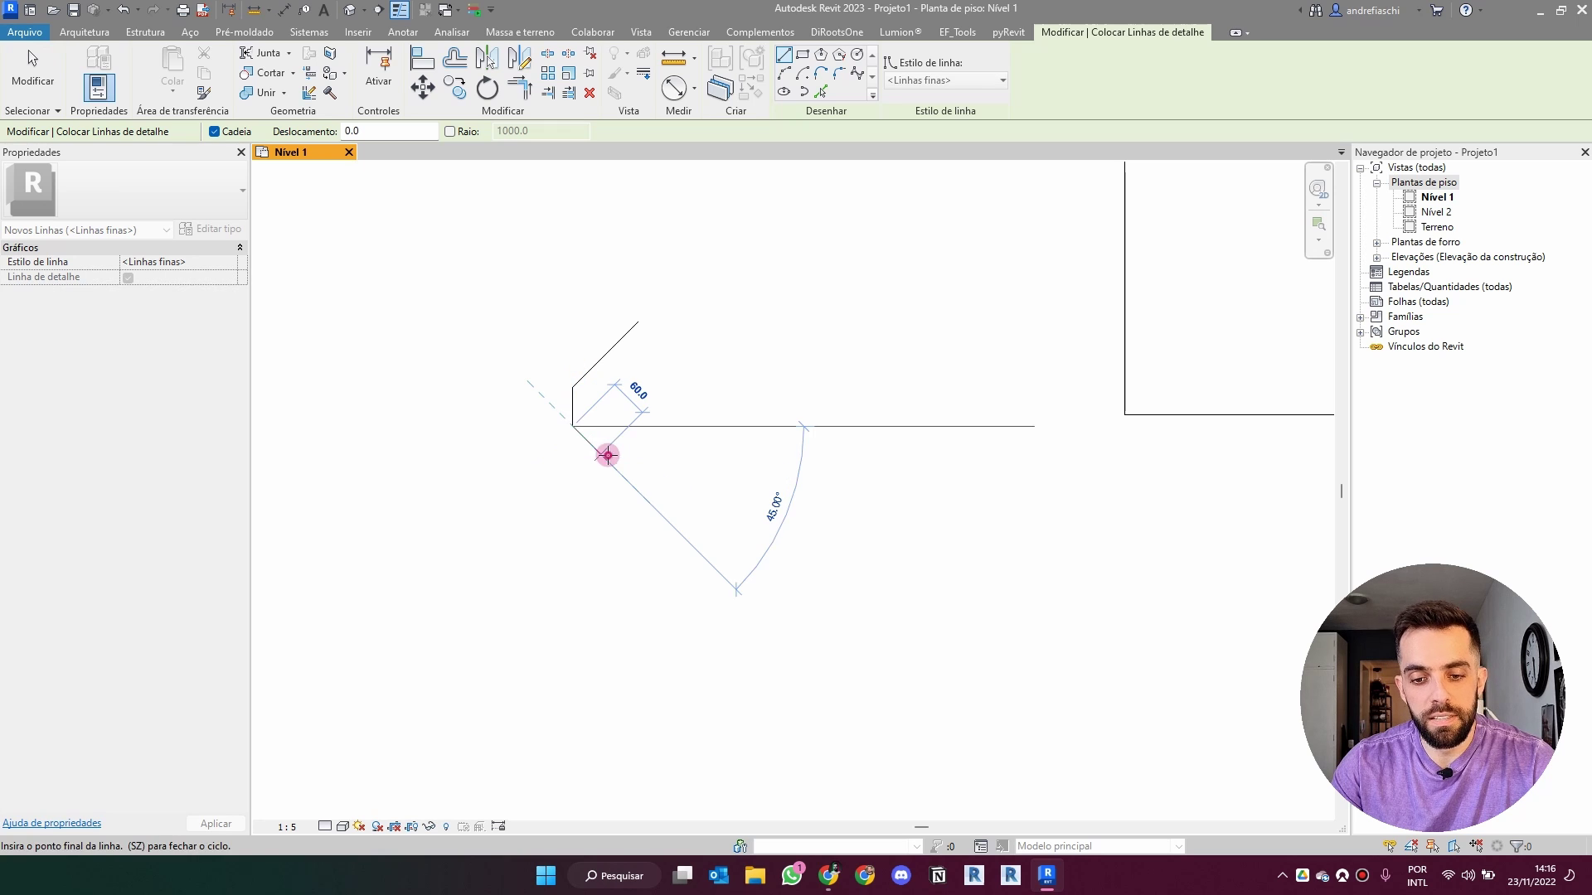
{"action": "left_click", "coordinate": [599, 454]}
{"action": "left_click", "coordinate": [693, 455]}
{"action": "left_click", "coordinate": [721, 426]}
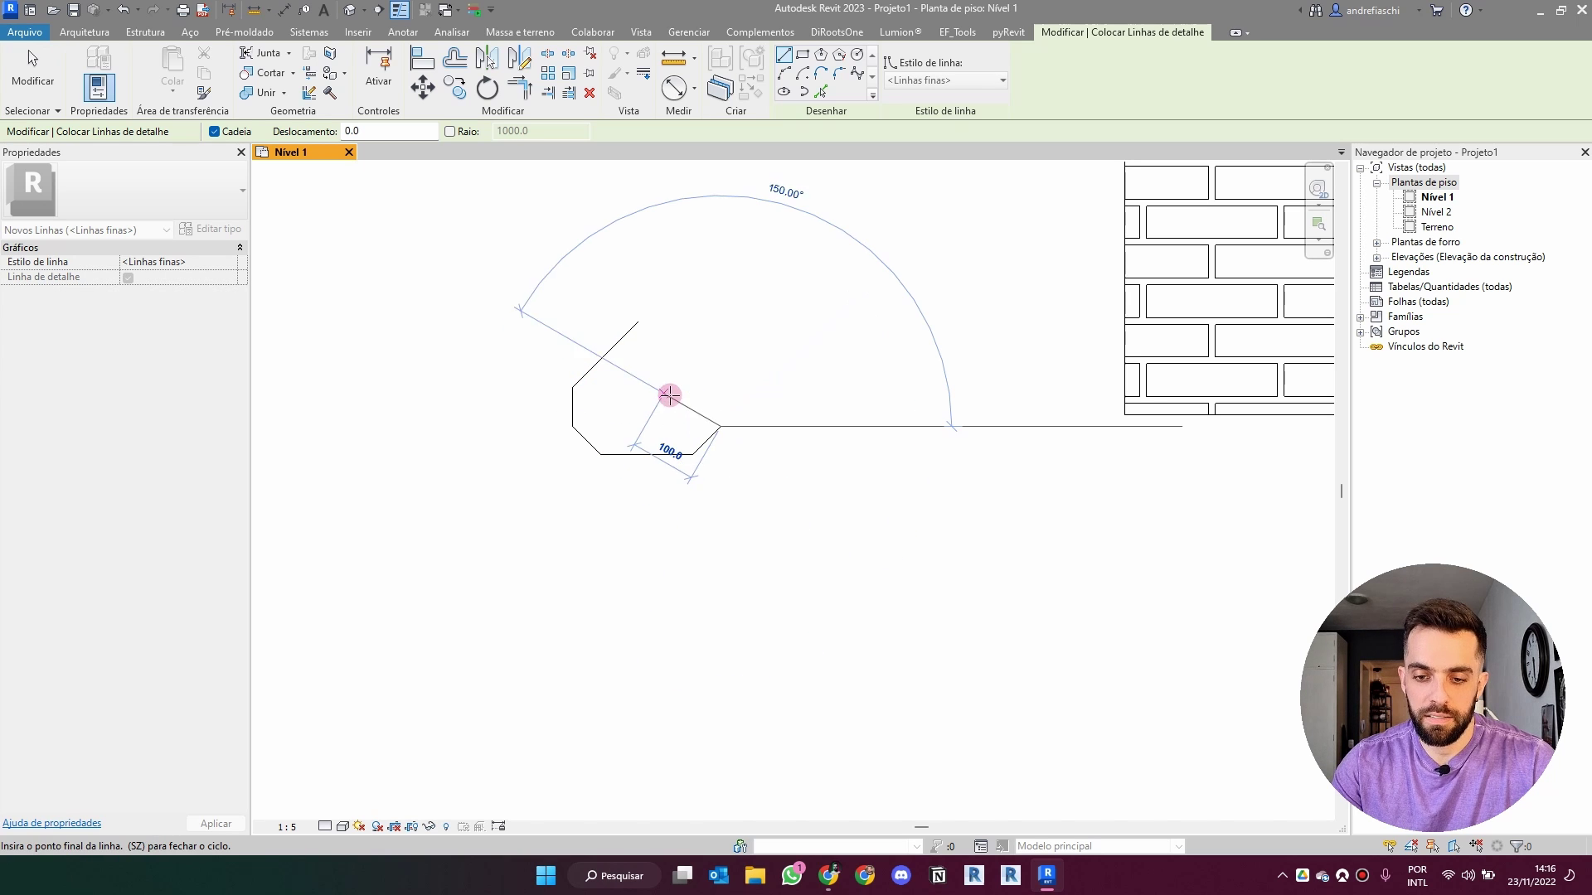
{"action": "scroll", "coordinate": [704, 402], "scroll_direction": "up", "scroll_amount": 1}
{"action": "left_click", "coordinate": [714, 396]}
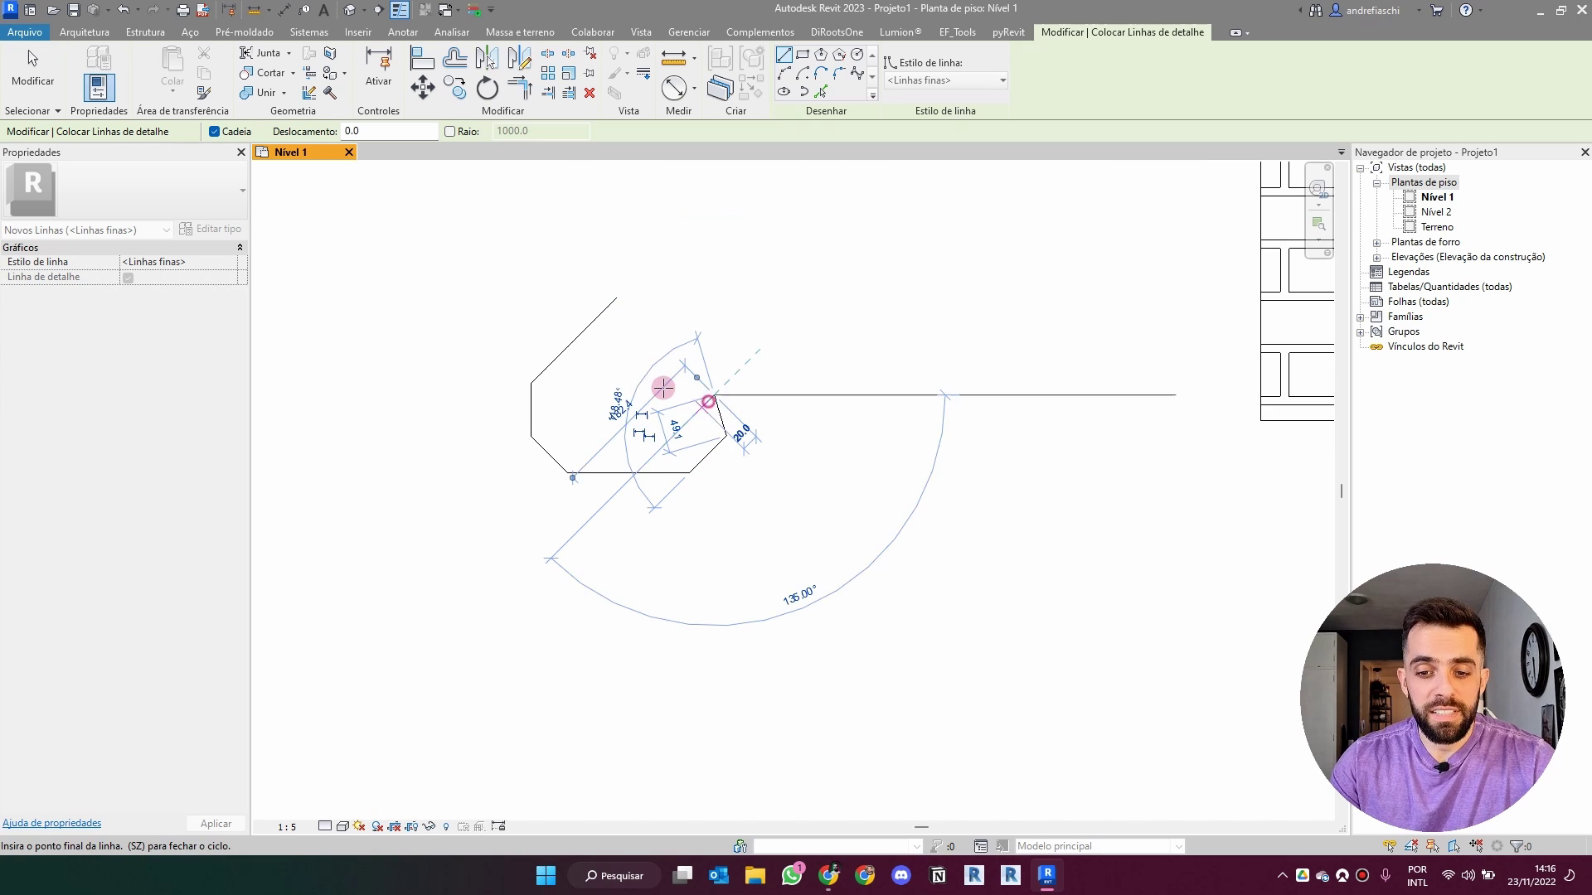
{"action": "left_click", "coordinate": [634, 366]}
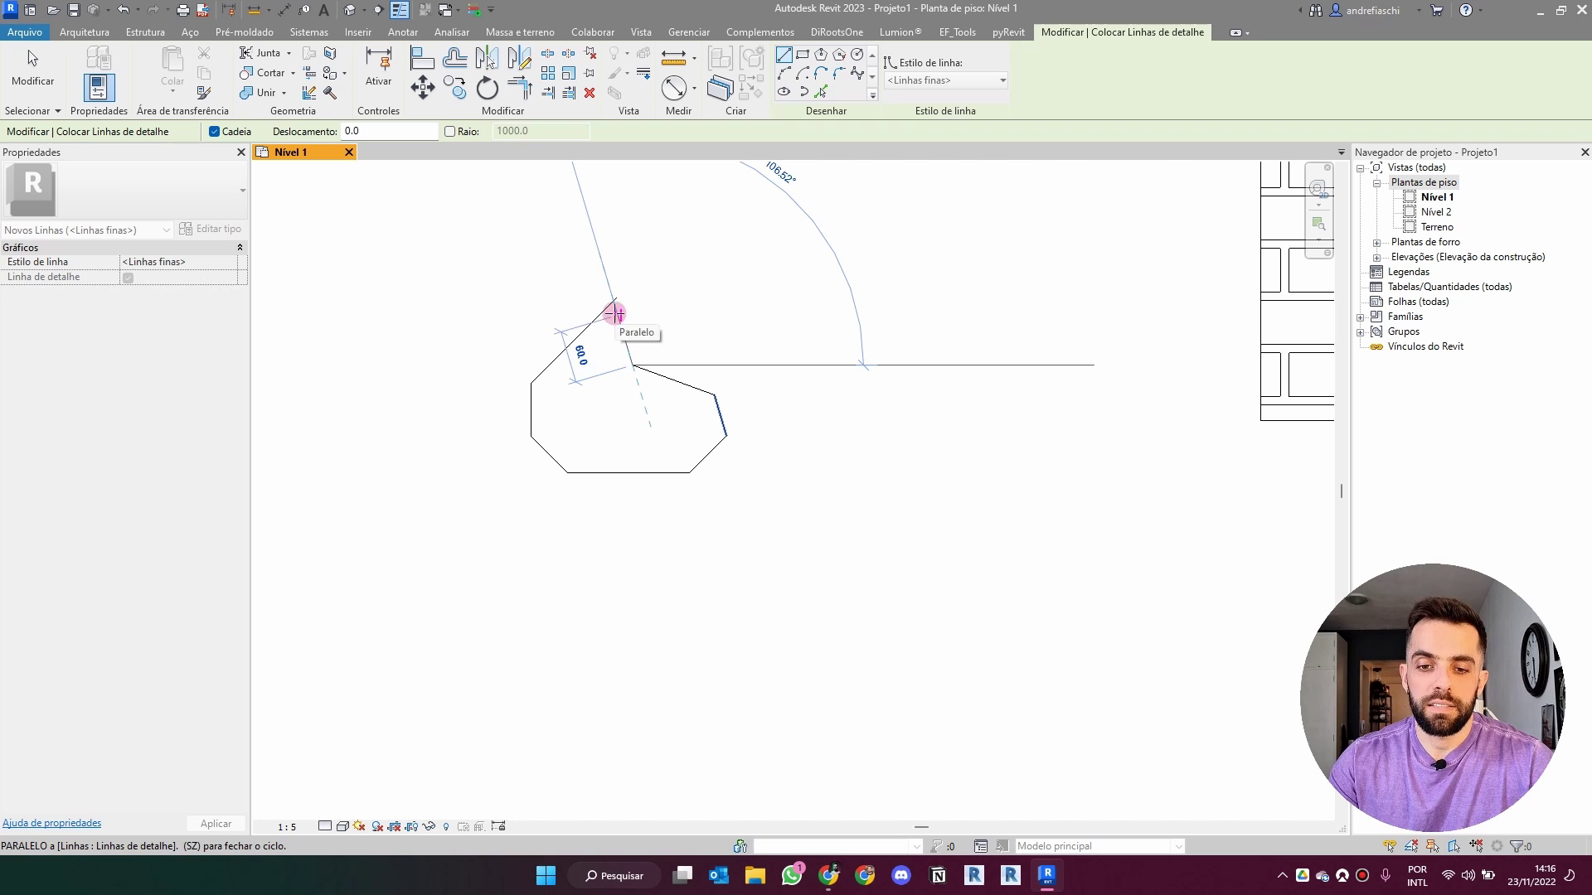
{"action": "left_click", "coordinate": [614, 302]}
Draw three connected thin detail lines just outside the stone outline, following its notched upper-right side.
{"action": "left_click", "coordinate": [622, 285]}
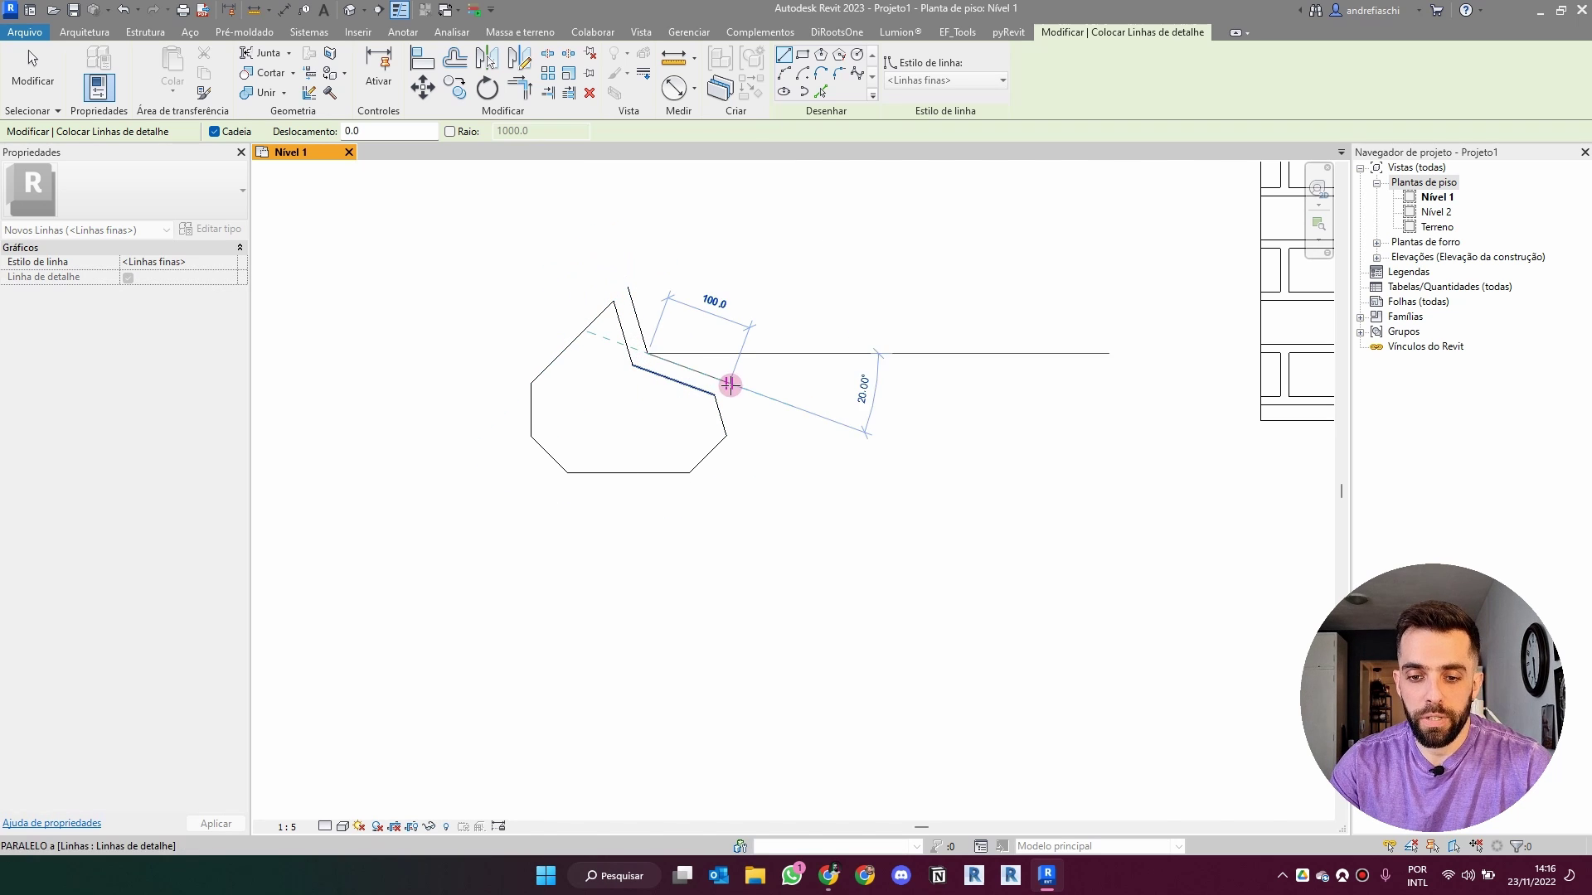
{"action": "left_click", "coordinate": [729, 382]}
{"action": "left_click", "coordinate": [740, 419]}
{"action": "key", "text": "Escape"}
{"action": "key", "text": "Escape"}
{"action": "scroll", "coordinate": [738, 432], "scroll_direction": "down", "scroll_amount": 5}
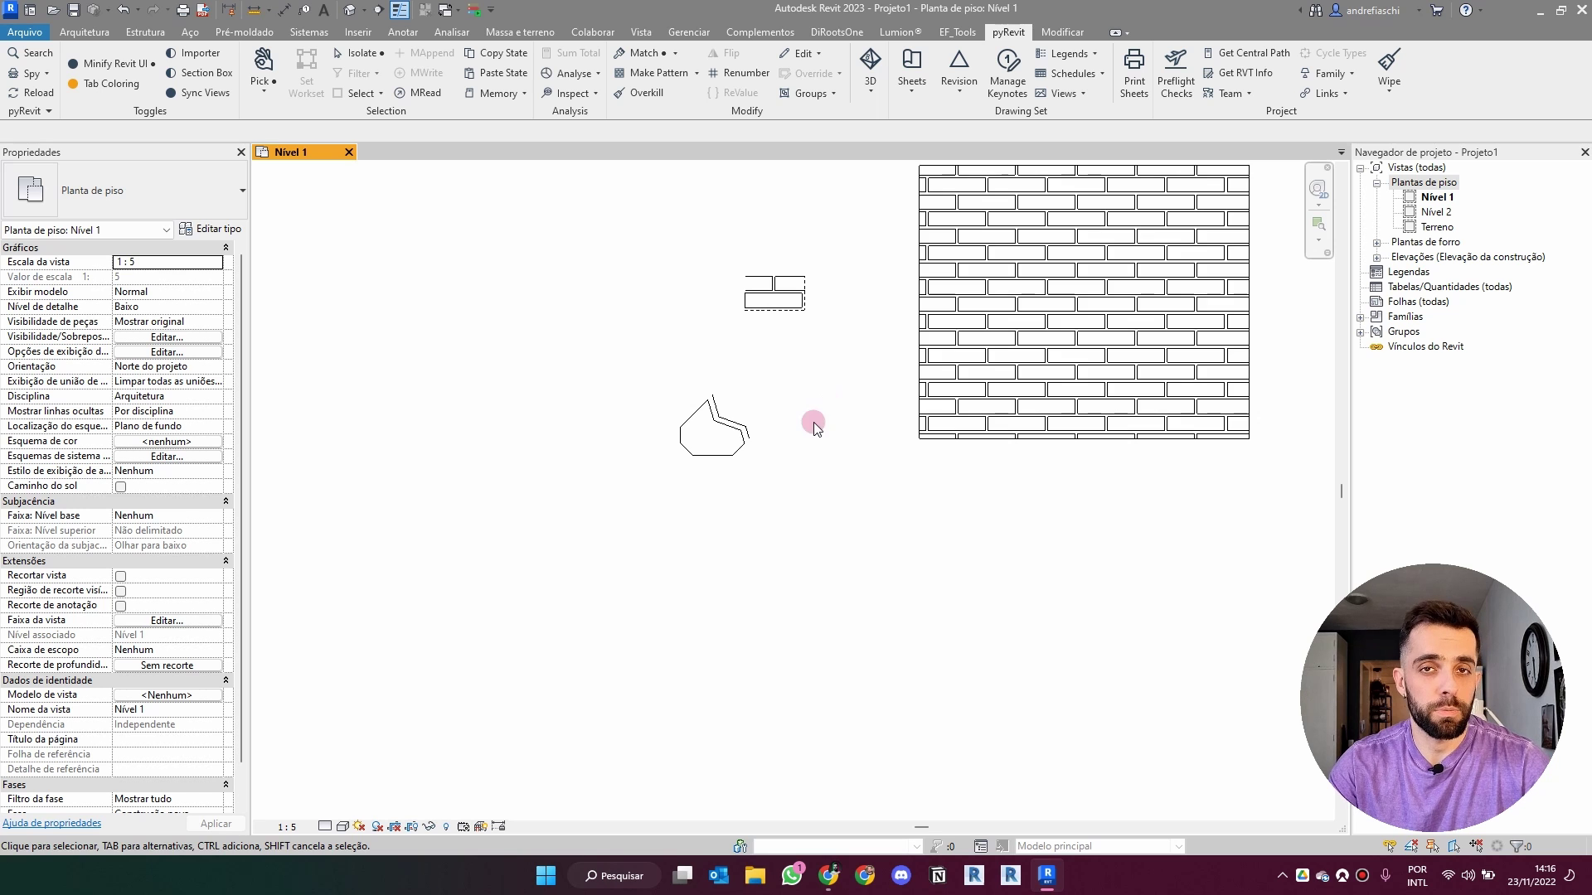
{"action": "middle_click_drag", "start_coordinate": [761, 421], "coordinate": [730, 403]}
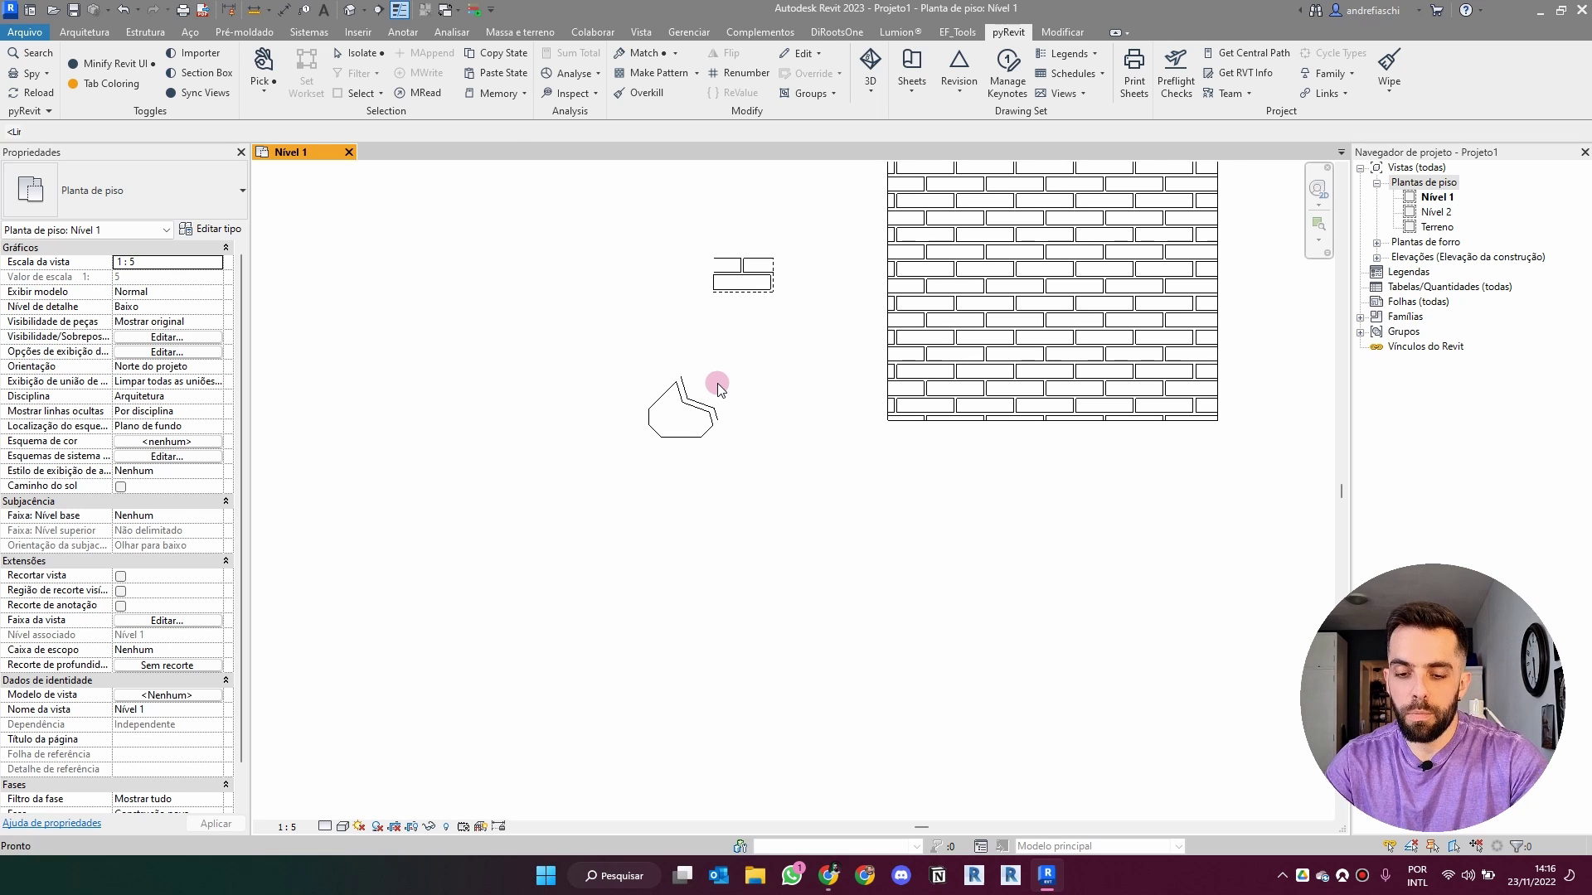
Draw a thin detail-line rectangle about 621 mm tall around the stone outline and its offset lines.
{"action": "key", "text": "d"}
{"action": "key", "text": "l"}
{"action": "left_click", "coordinate": [740, 261]}
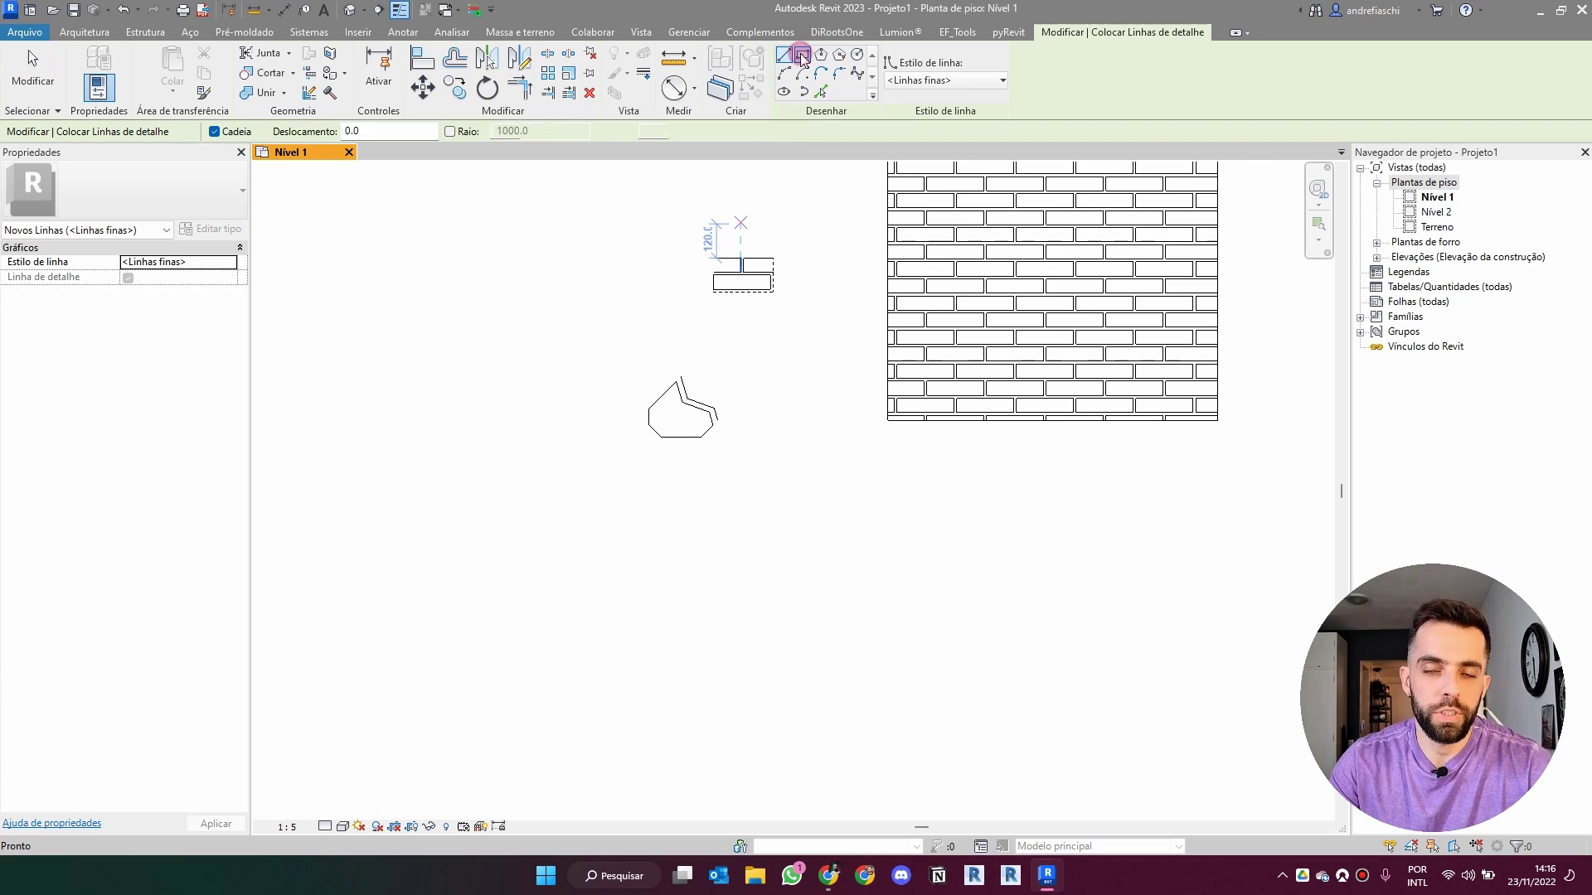
{"action": "left_click", "coordinate": [803, 56]}
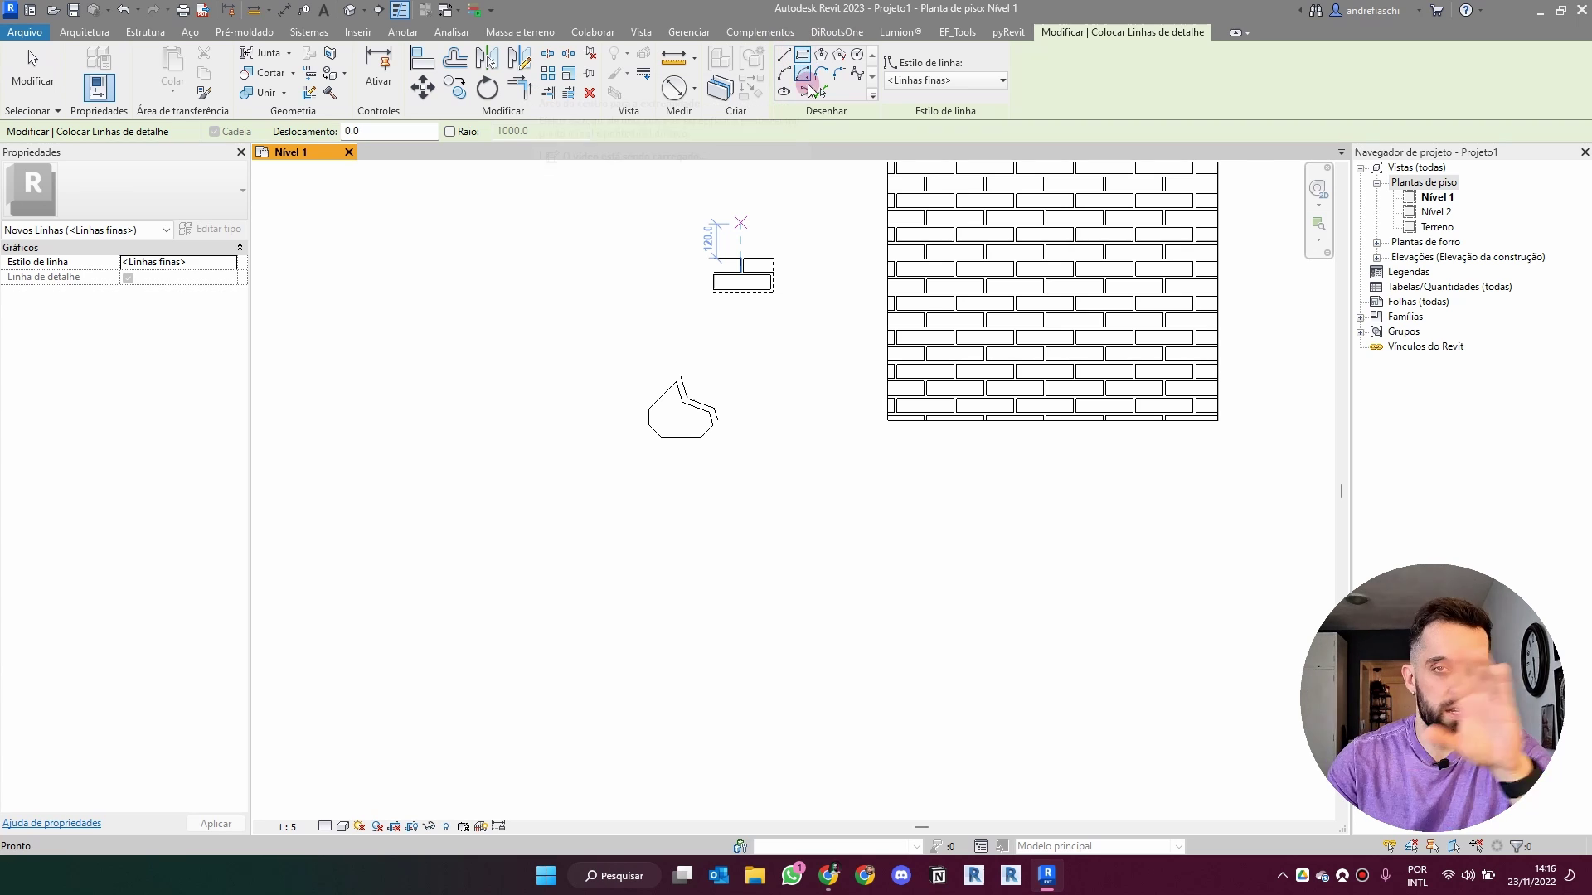
{"action": "left_click", "coordinate": [604, 329]}
{"action": "left_click", "coordinate": [770, 502]}
{"action": "key", "text": "Escape"}
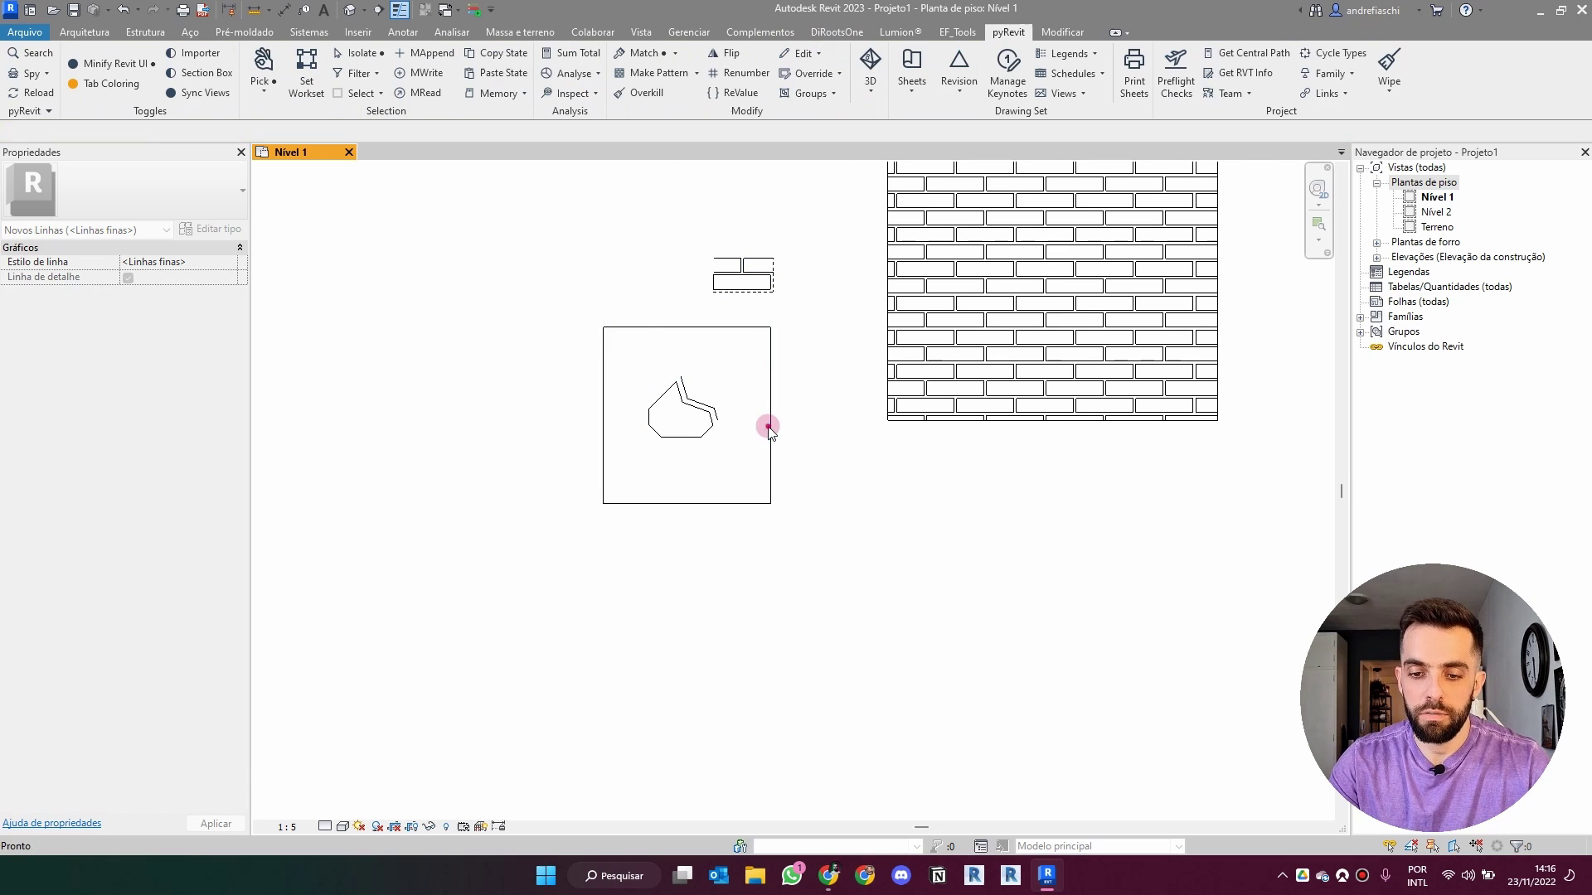
Set the rectangle's width to 500 mm, measured between its two vertical sides.
{"action": "left_click", "coordinate": [769, 427]}
{"action": "left_click_drag", "start_coordinate": [651, 281], "coordinate": [605, 340]}
{"action": "left_click", "coordinate": [673, 267]}
{"action": "type", "text": "500"}
{"action": "key", "text": "Return"}
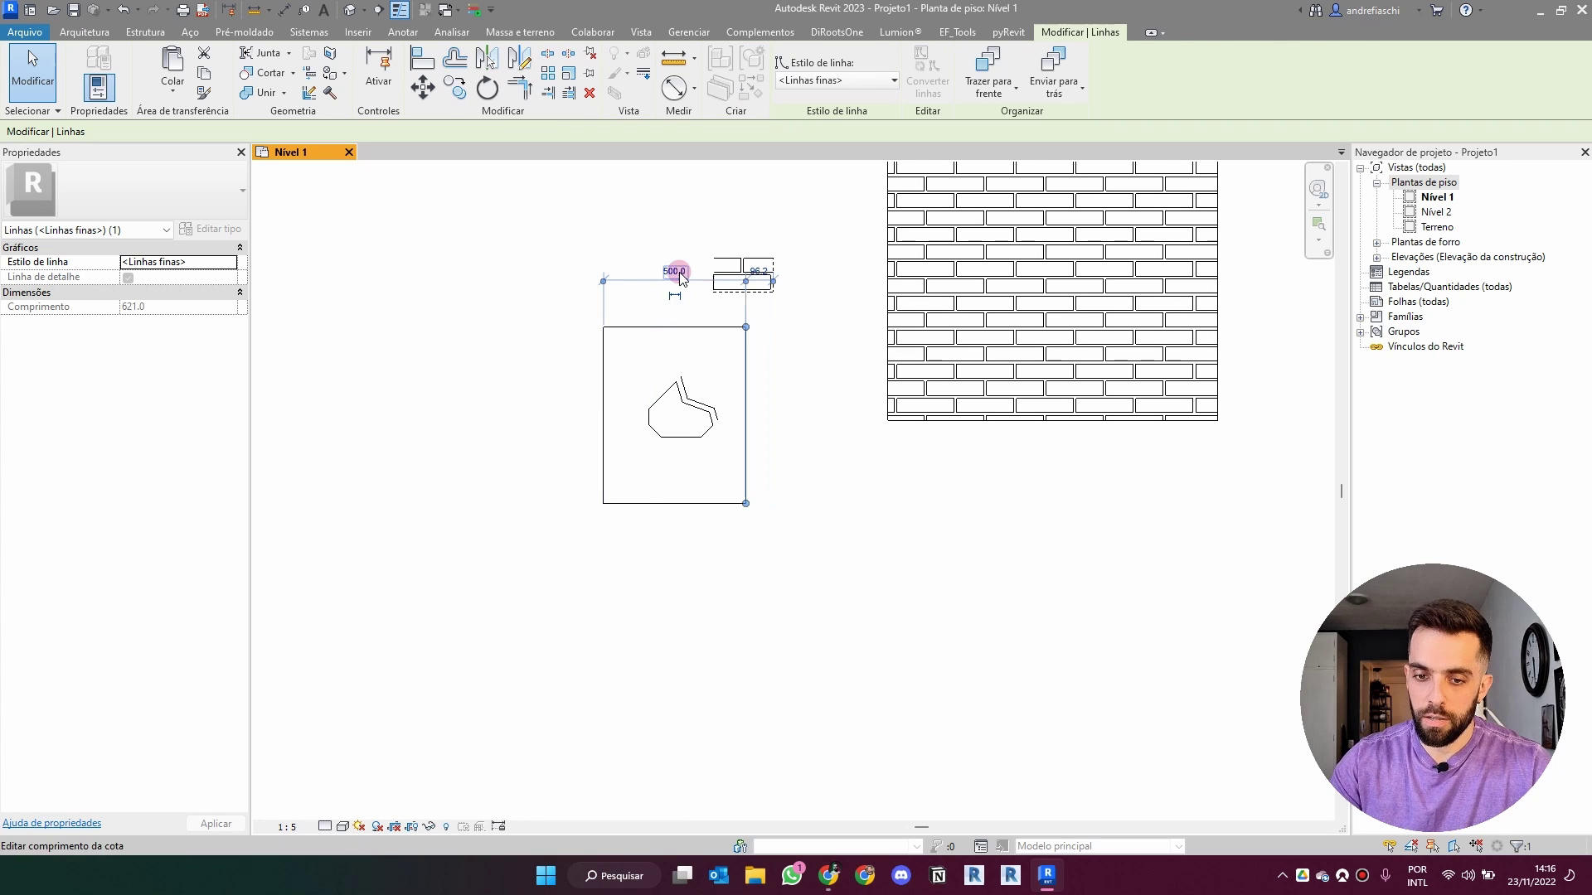
Set the rectangle's height to 500 mm, measured from its upper side to its lower side.
{"action": "left_click", "coordinate": [644, 474]}
{"action": "left_click", "coordinate": [654, 502]}
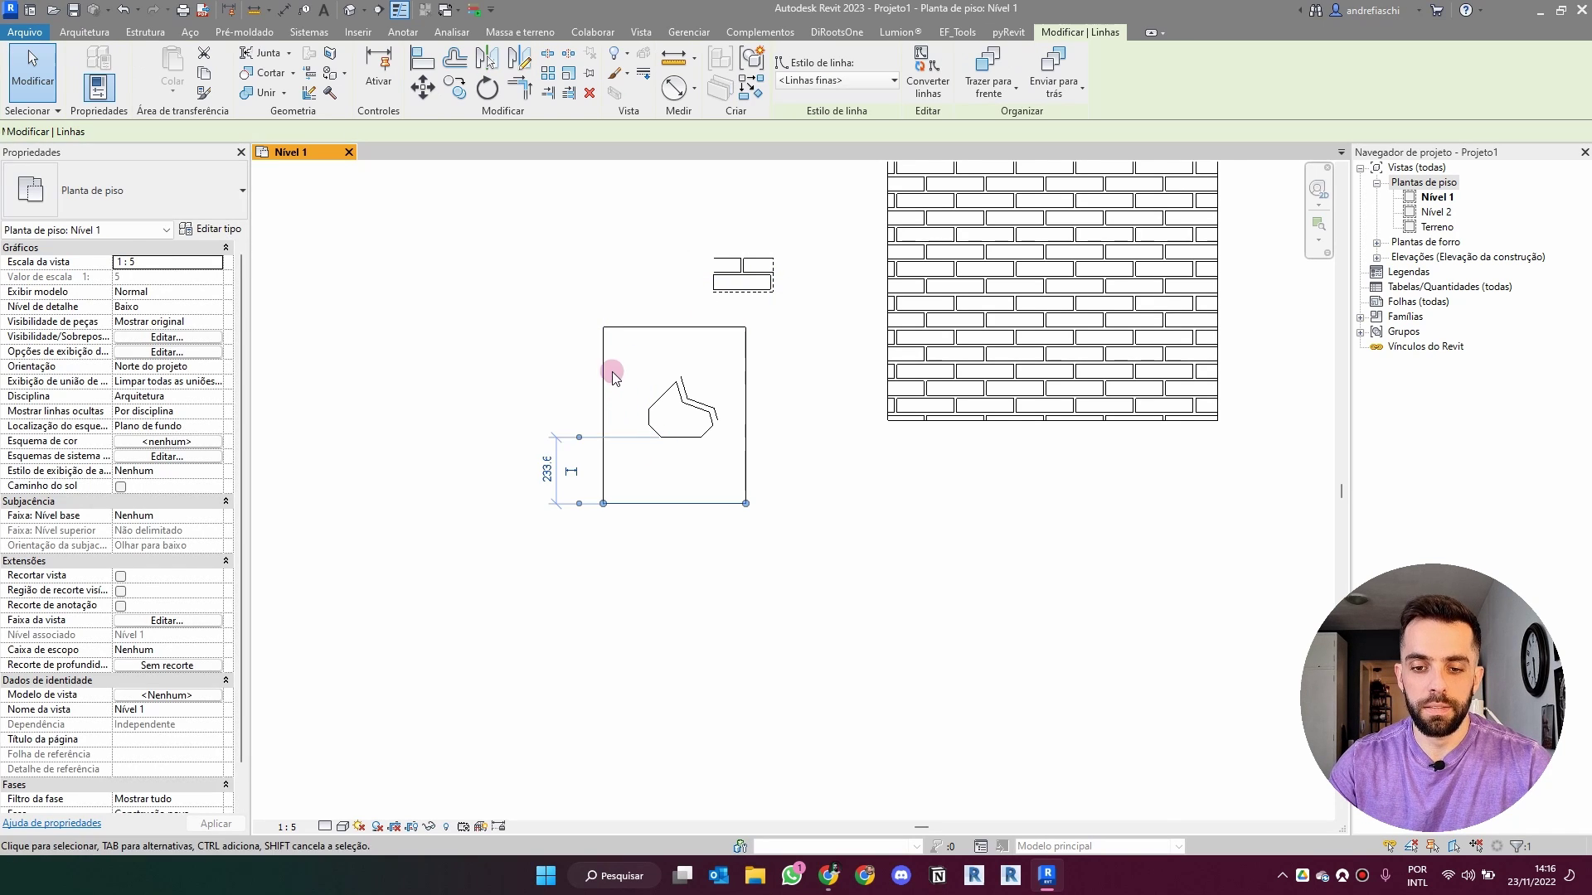
{"action": "left_click", "coordinate": [547, 462]}
{"action": "type", "text": "500"}
{"action": "key", "text": "Return"}
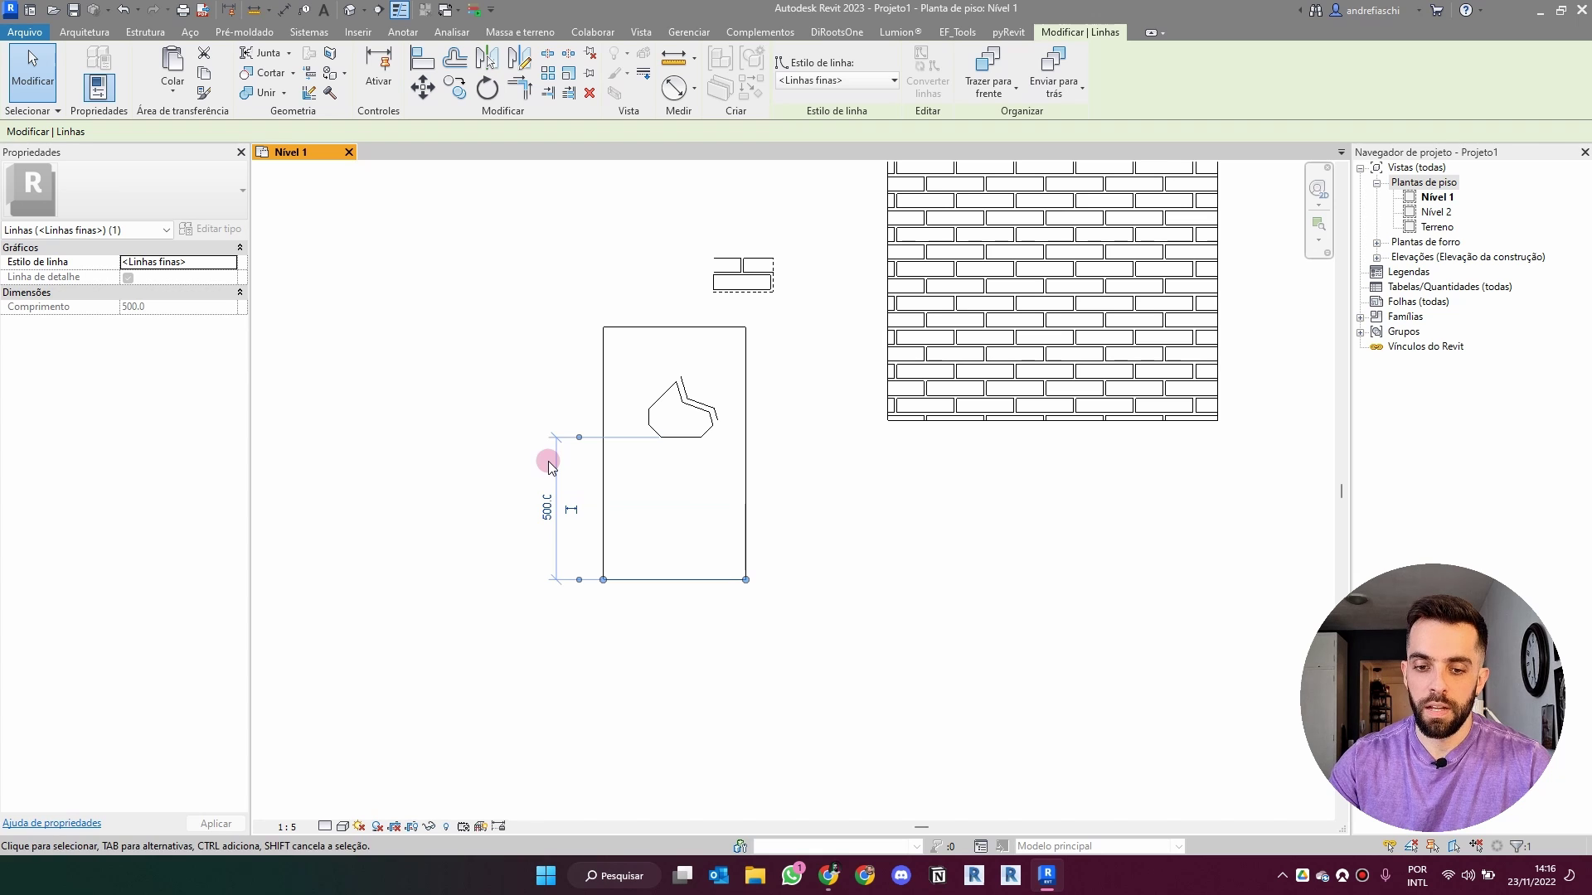
{"action": "left_click_drag", "start_coordinate": [579, 437], "coordinate": [650, 315]}
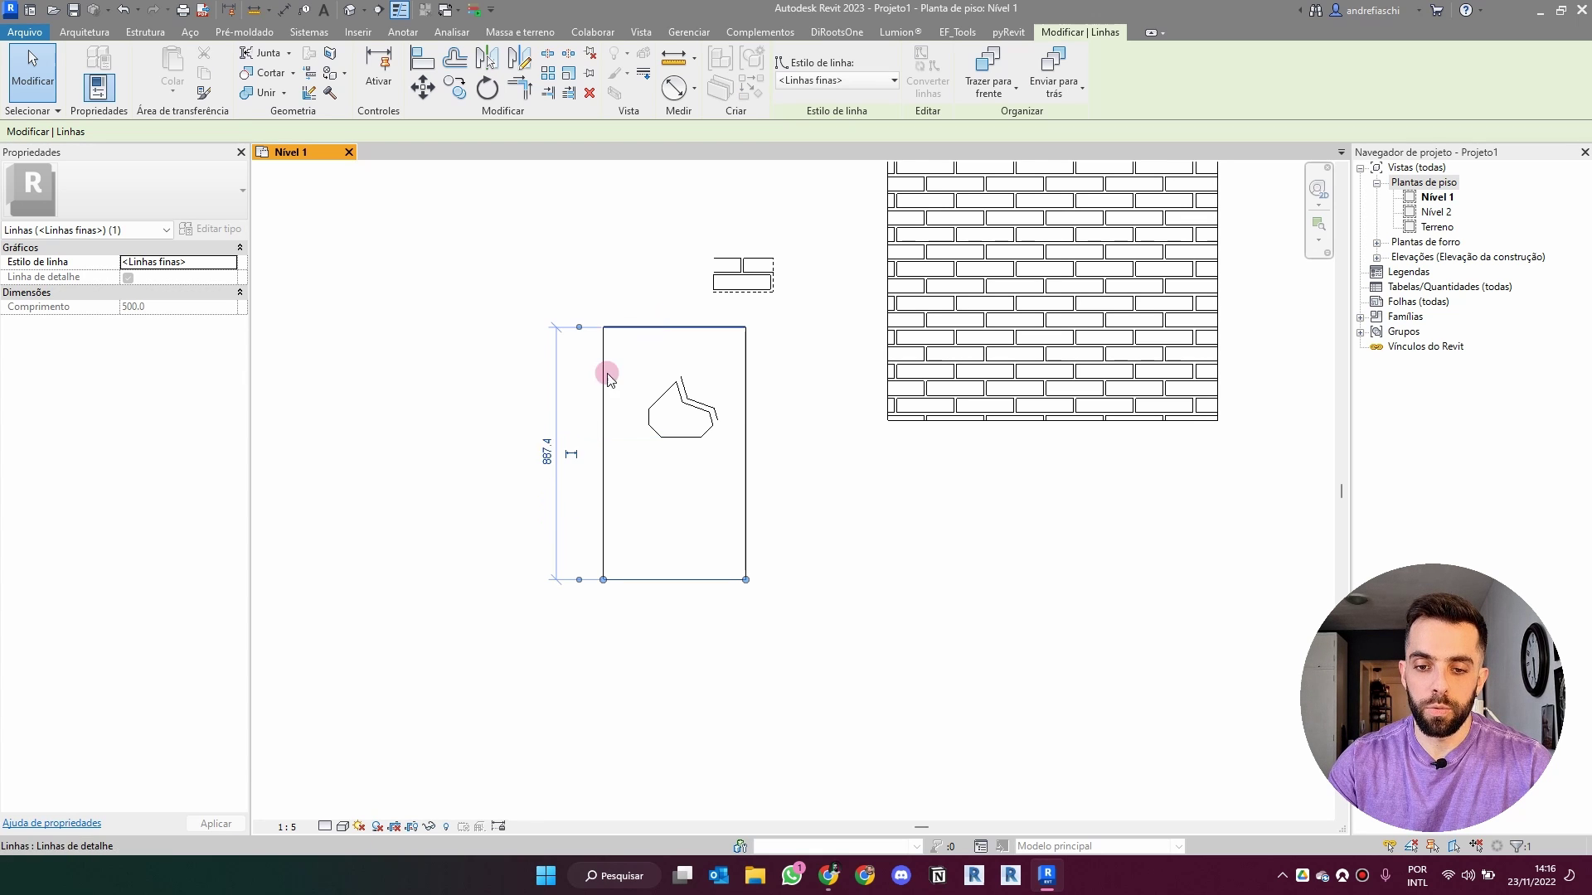
{"action": "left_click", "coordinate": [537, 449]}
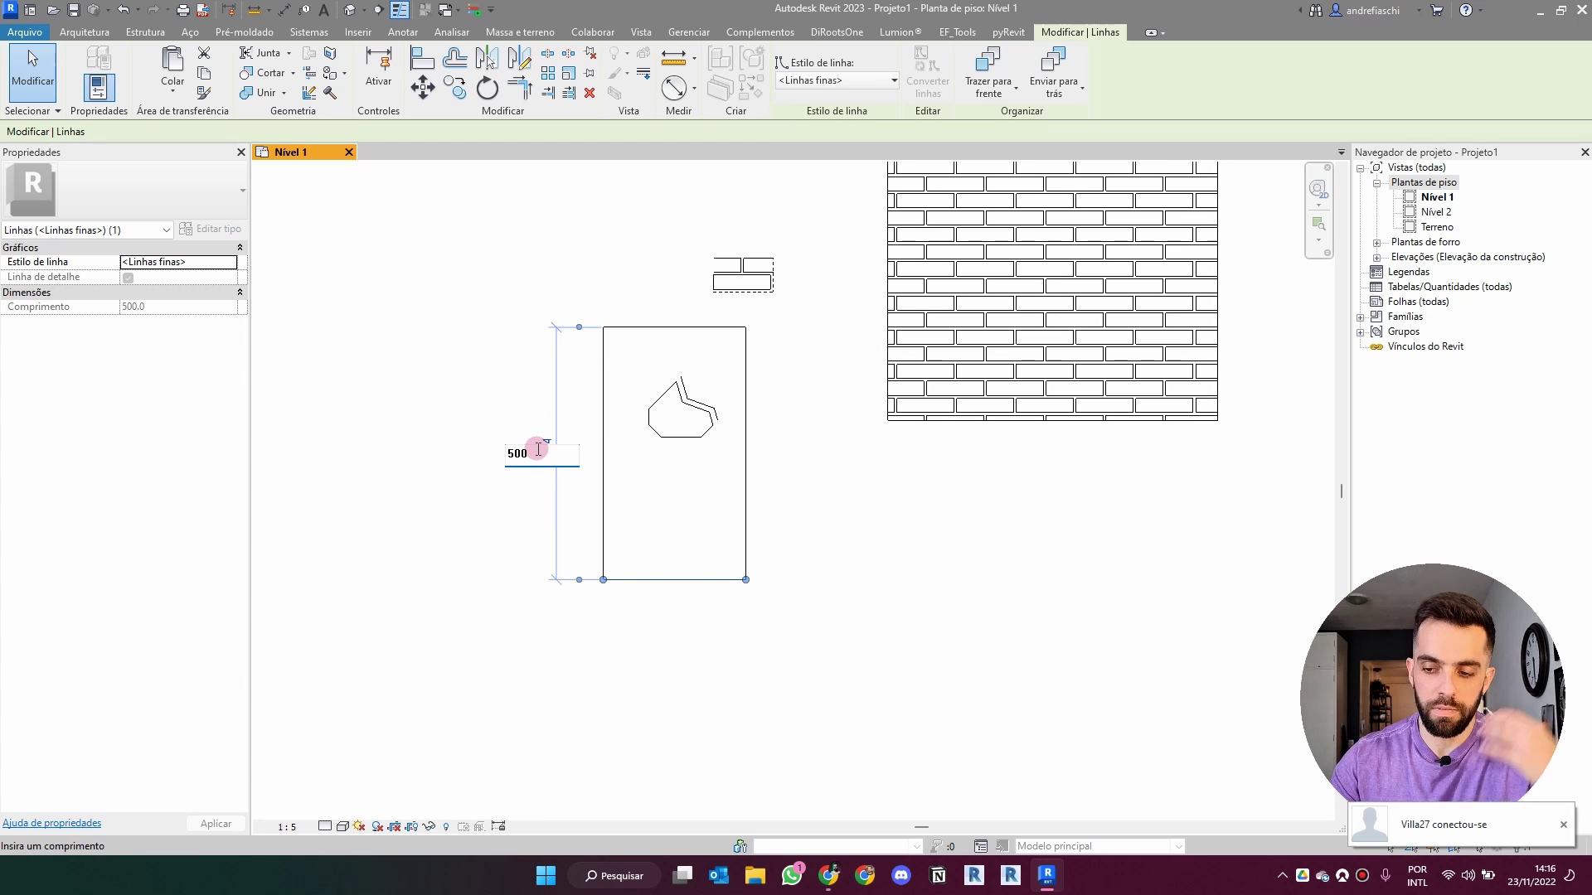
{"action": "key", "text": "Return"}
{"action": "left_click", "coordinate": [592, 398]}
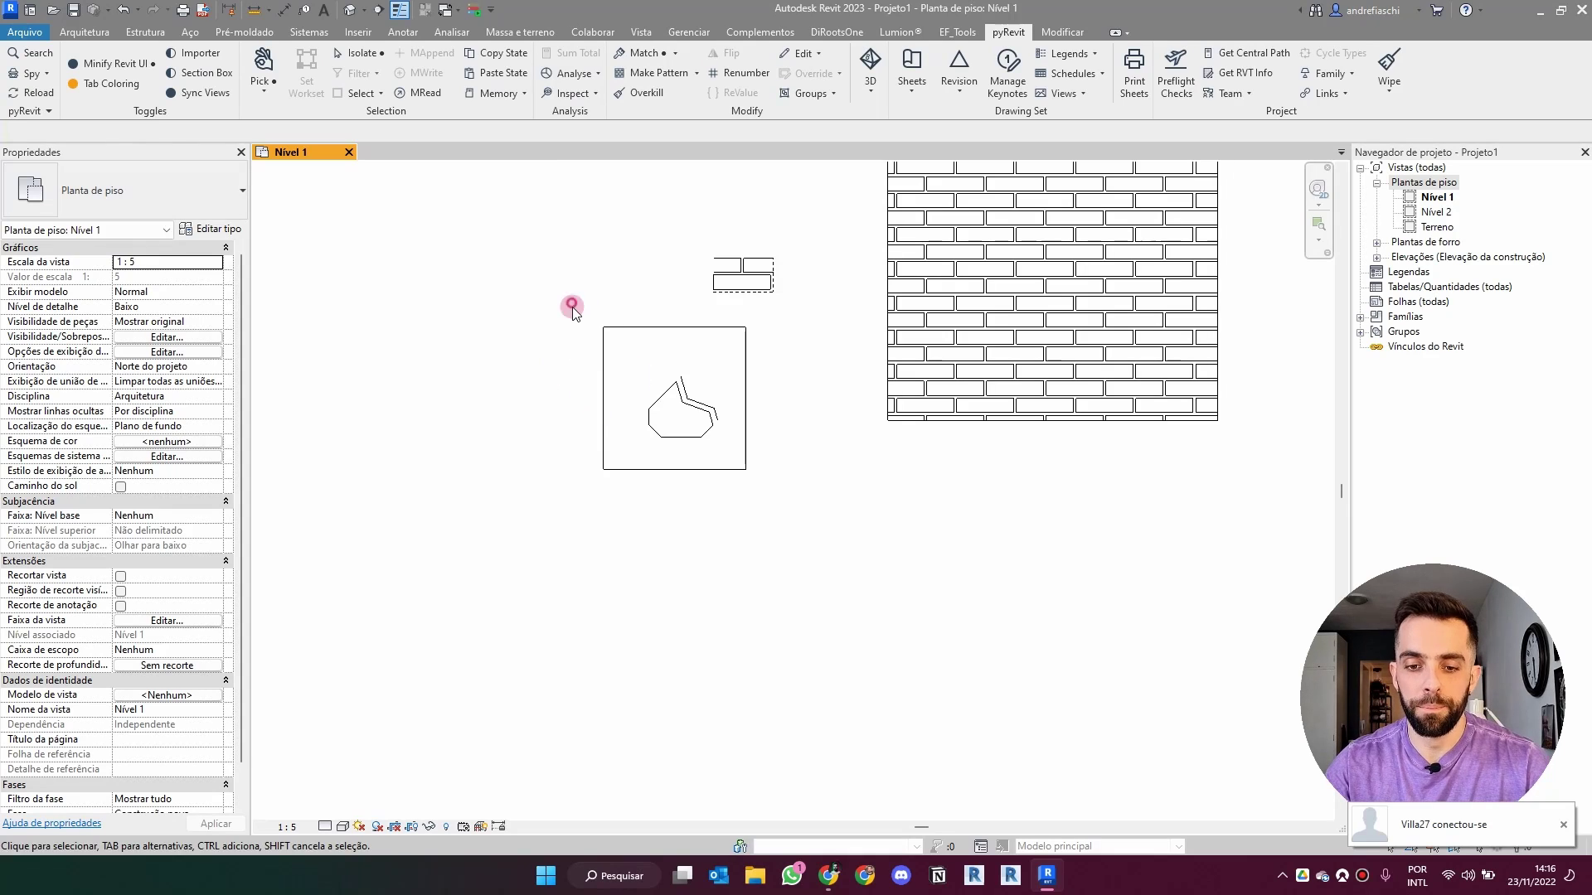
Move the 500 mm square so the stone shape sits centered inside it, and change its four sides to a dashed line style.
{"action": "left_click", "coordinate": [639, 325]}
{"action": "left_click_drag", "start_coordinate": [640, 326], "coordinate": [652, 335]}
{"action": "left_click_drag", "start_coordinate": [769, 481], "coordinate": [764, 481]}
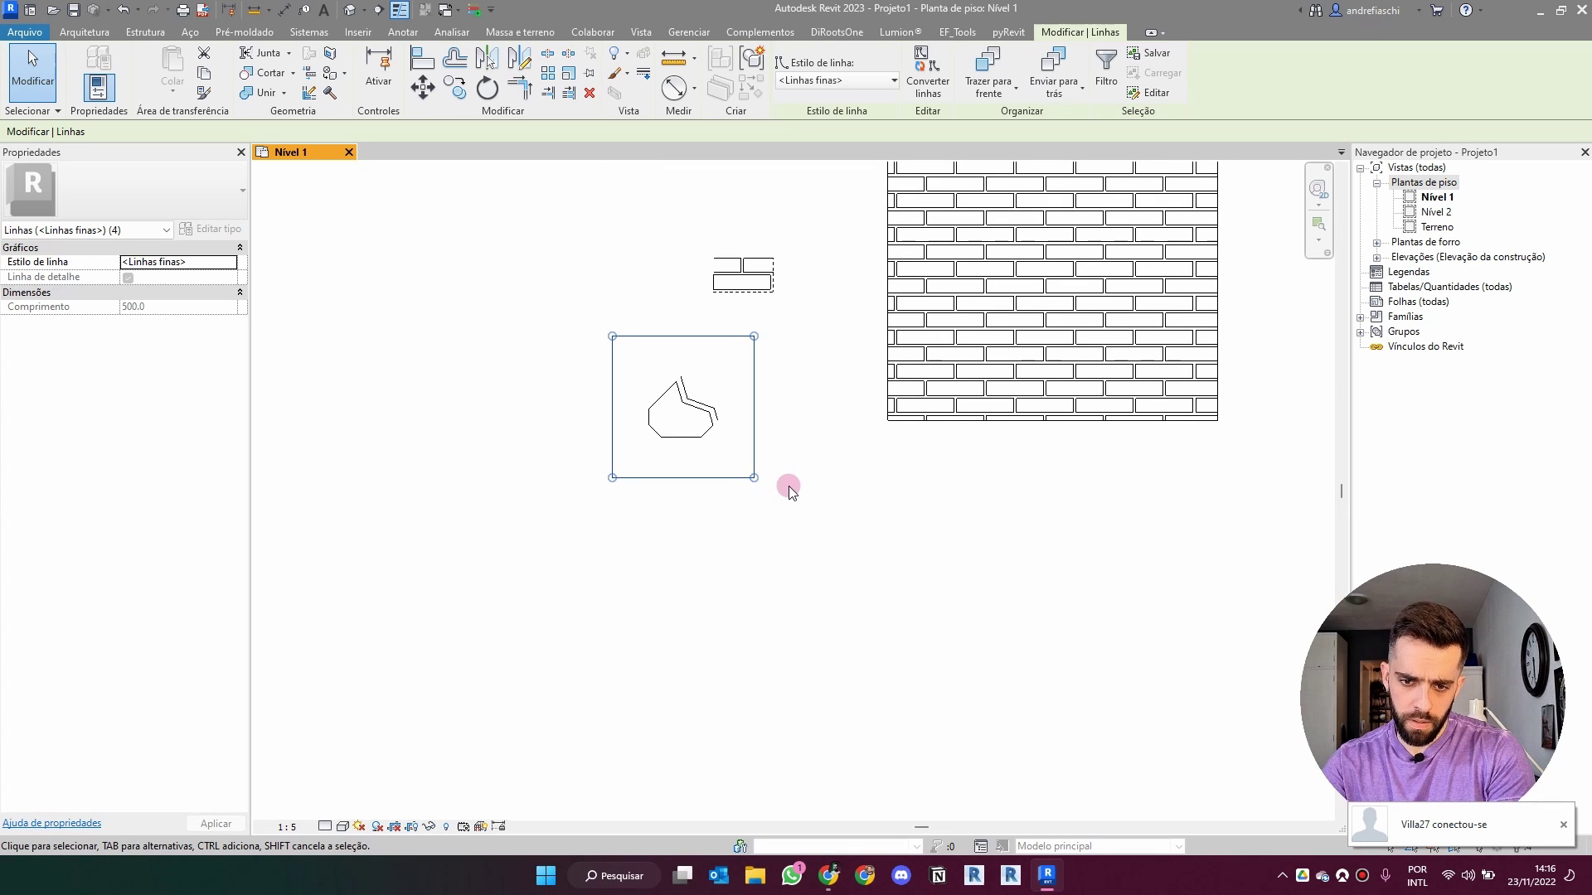
{"action": "left_click", "coordinate": [857, 86]}
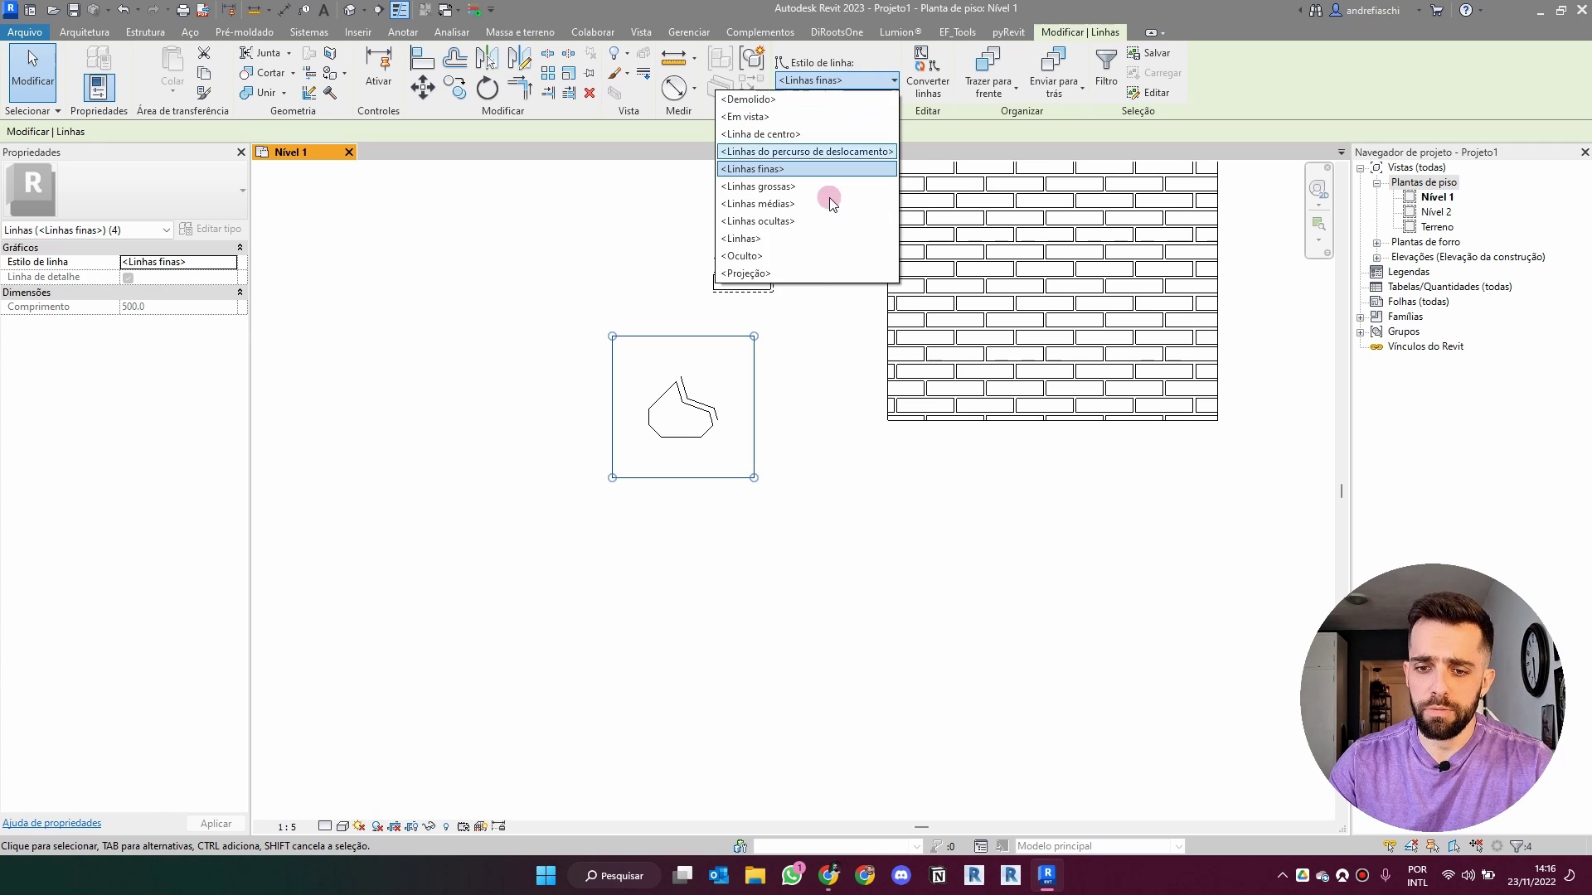
{"action": "left_click", "coordinate": [814, 270]}
{"action": "left_click", "coordinate": [813, 363]}
Move the dashed square and the stone shape together straight down, away from the brick module.
{"action": "left_click_drag", "start_coordinate": [780, 537], "coordinate": [536, 315]}
{"action": "left_click_drag", "start_coordinate": [698, 339], "coordinate": [700, 470]}
{"action": "left_click", "coordinate": [771, 477]}
{"action": "left_click_drag", "start_coordinate": [794, 440], "coordinate": [580, 717]}
{"action": "left_click", "coordinate": [768, 518]}
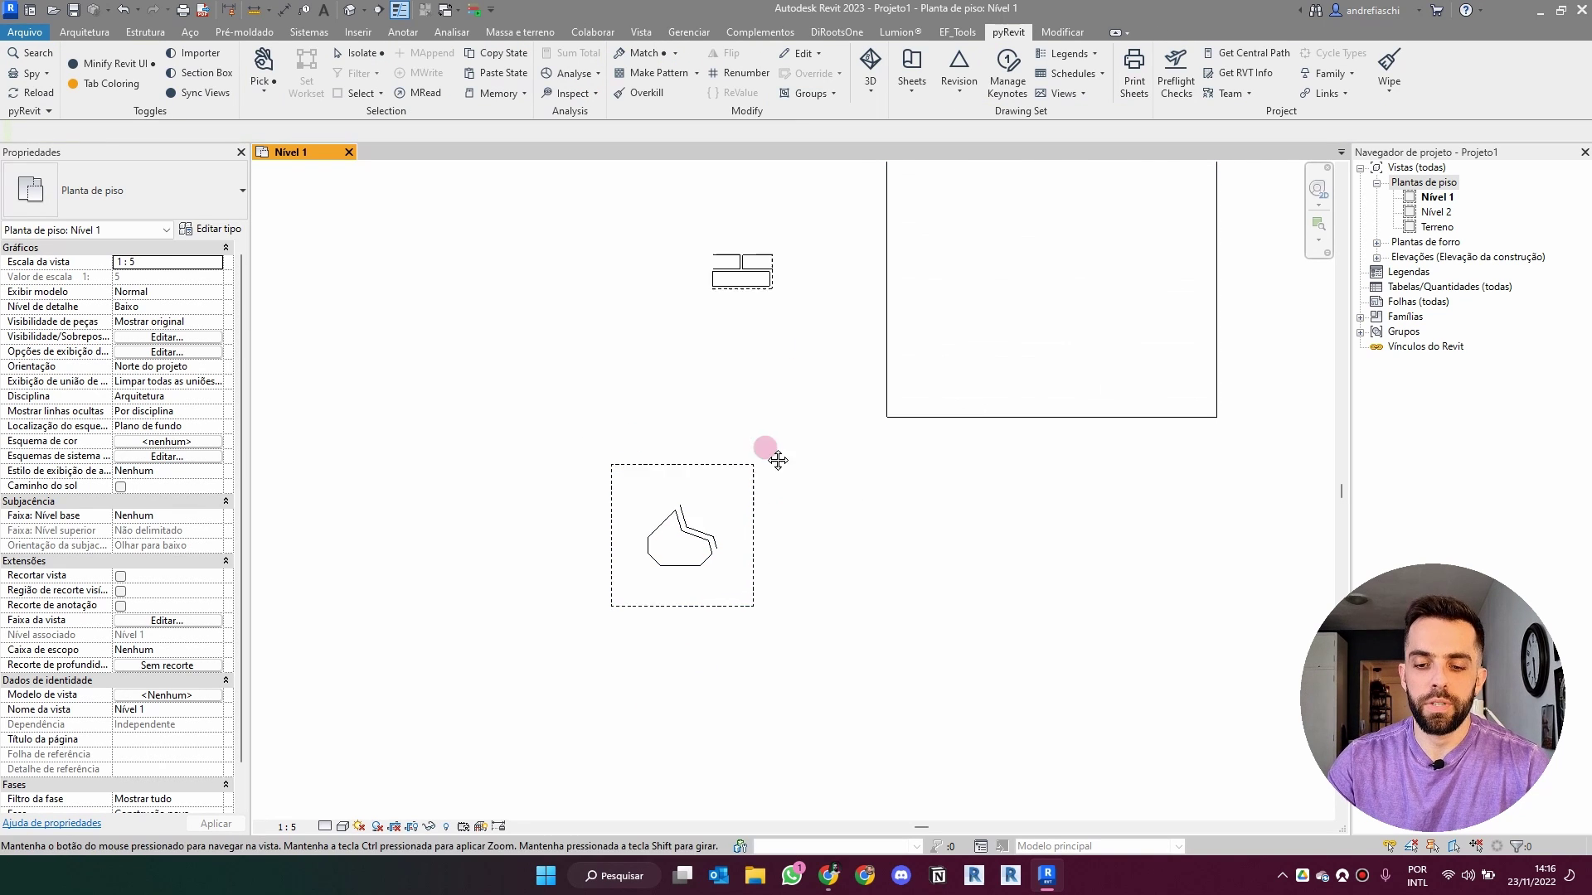
Group the dashed square and all the stone shape's lines as a detail group named Teste.
{"action": "middle_click_drag", "start_coordinate": [783, 461], "coordinate": [788, 336]}
{"action": "left_click_drag", "start_coordinate": [794, 324], "coordinate": [582, 524]}
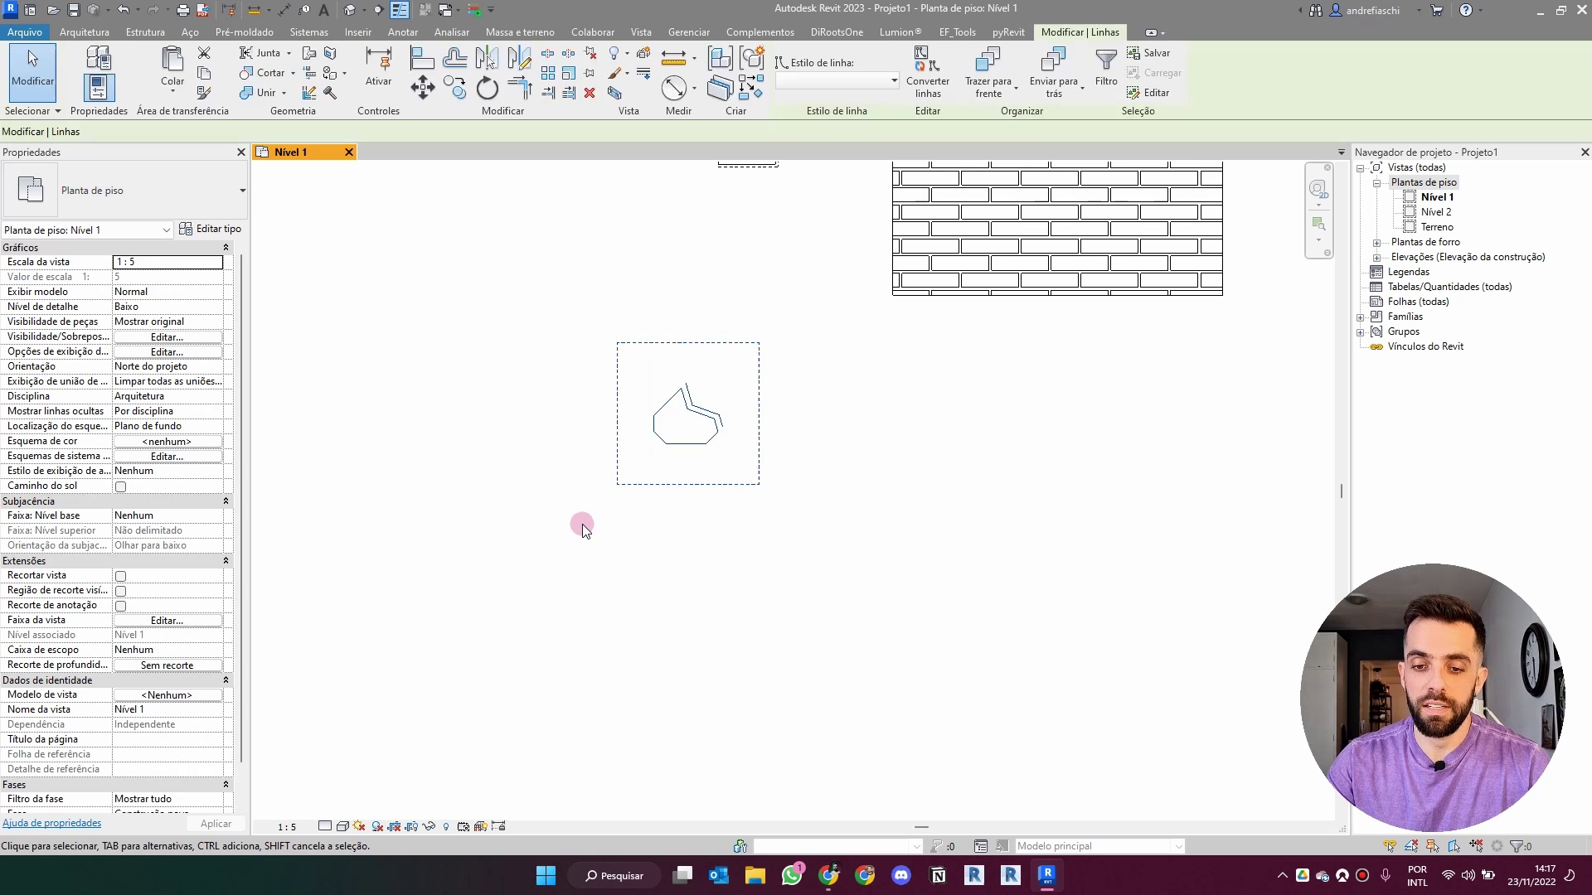
{"action": "left_click", "coordinate": [761, 97]}
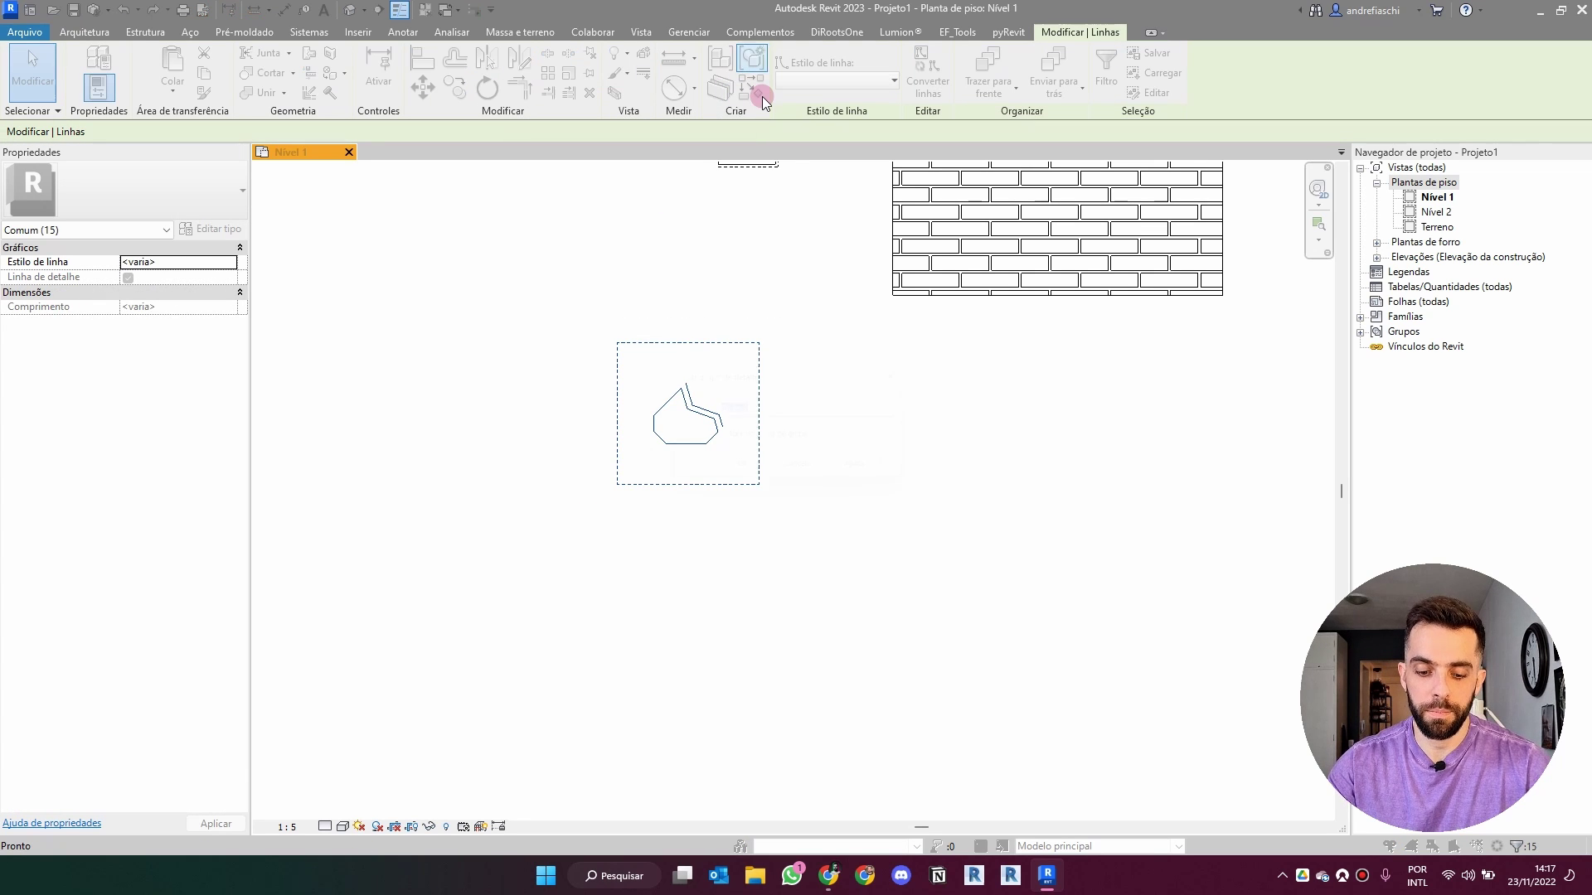
{"action": "type", "text": "Teste"}
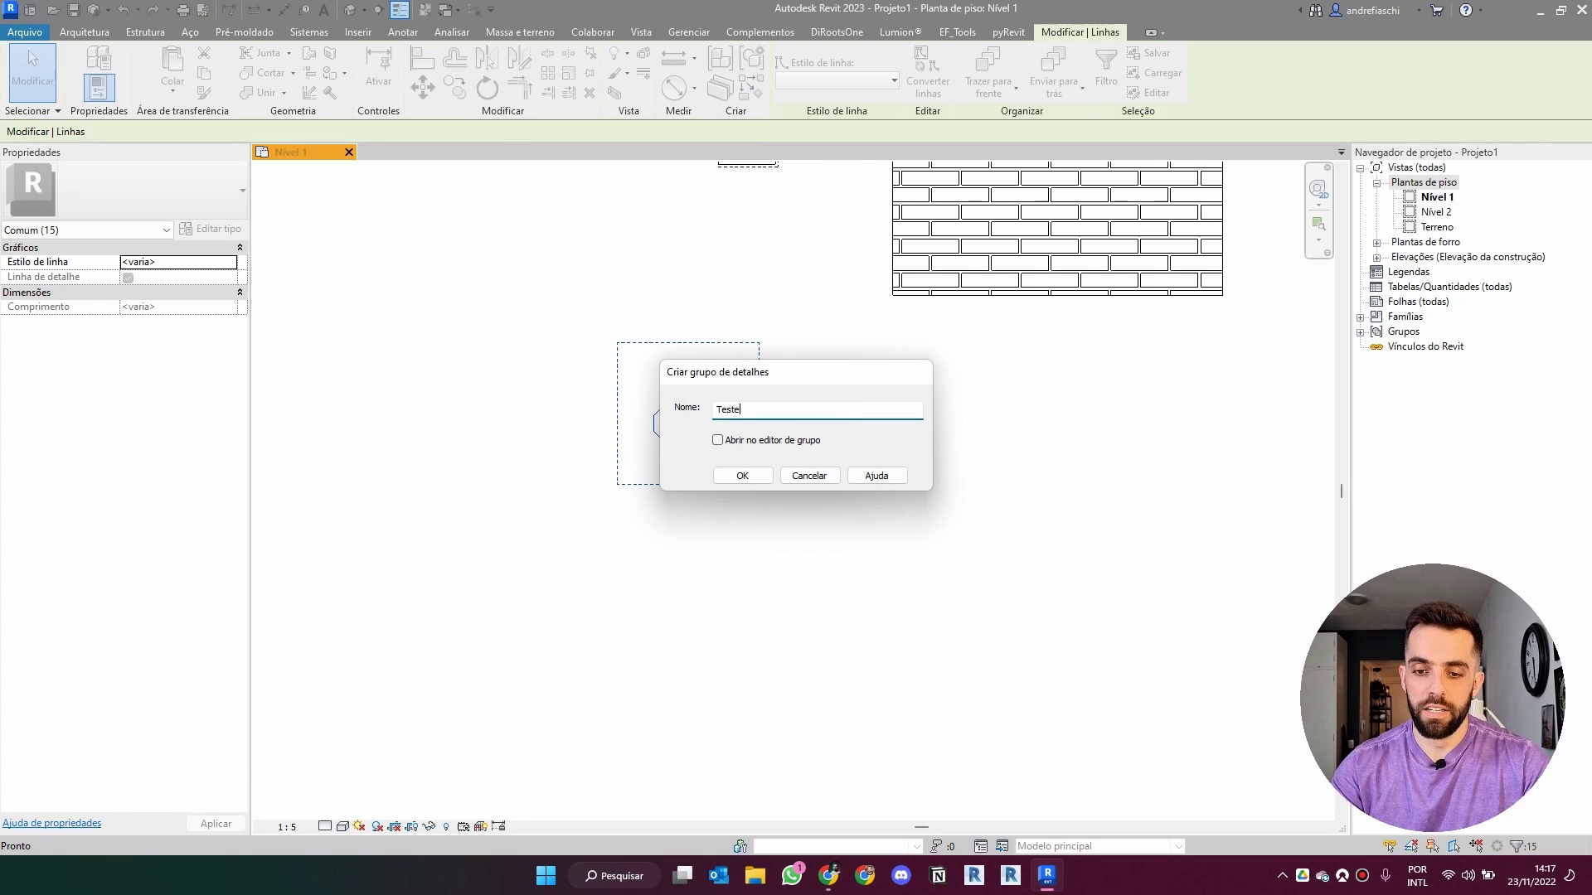
{"action": "key", "text": "Return"}
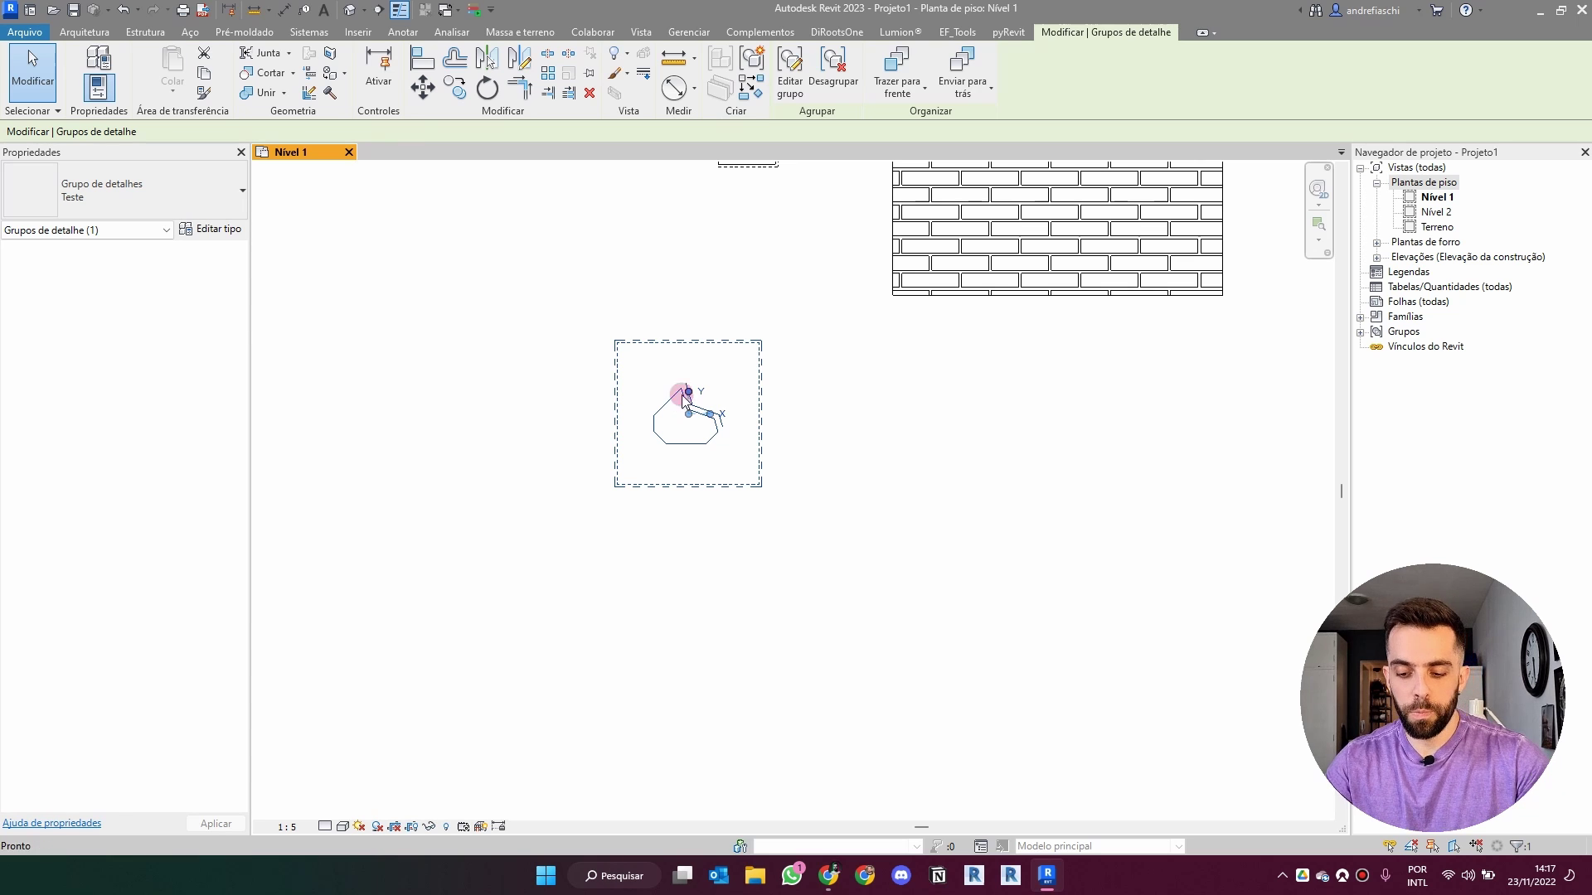
Copy the Teste group twice to the right at 500 mm spacing, forming a row of three adjoining tiles.
{"action": "key", "text": "c"}
{"action": "key", "text": "o"}
{"action": "left_click", "coordinate": [615, 341]}
{"action": "left_click", "coordinate": [763, 341]}
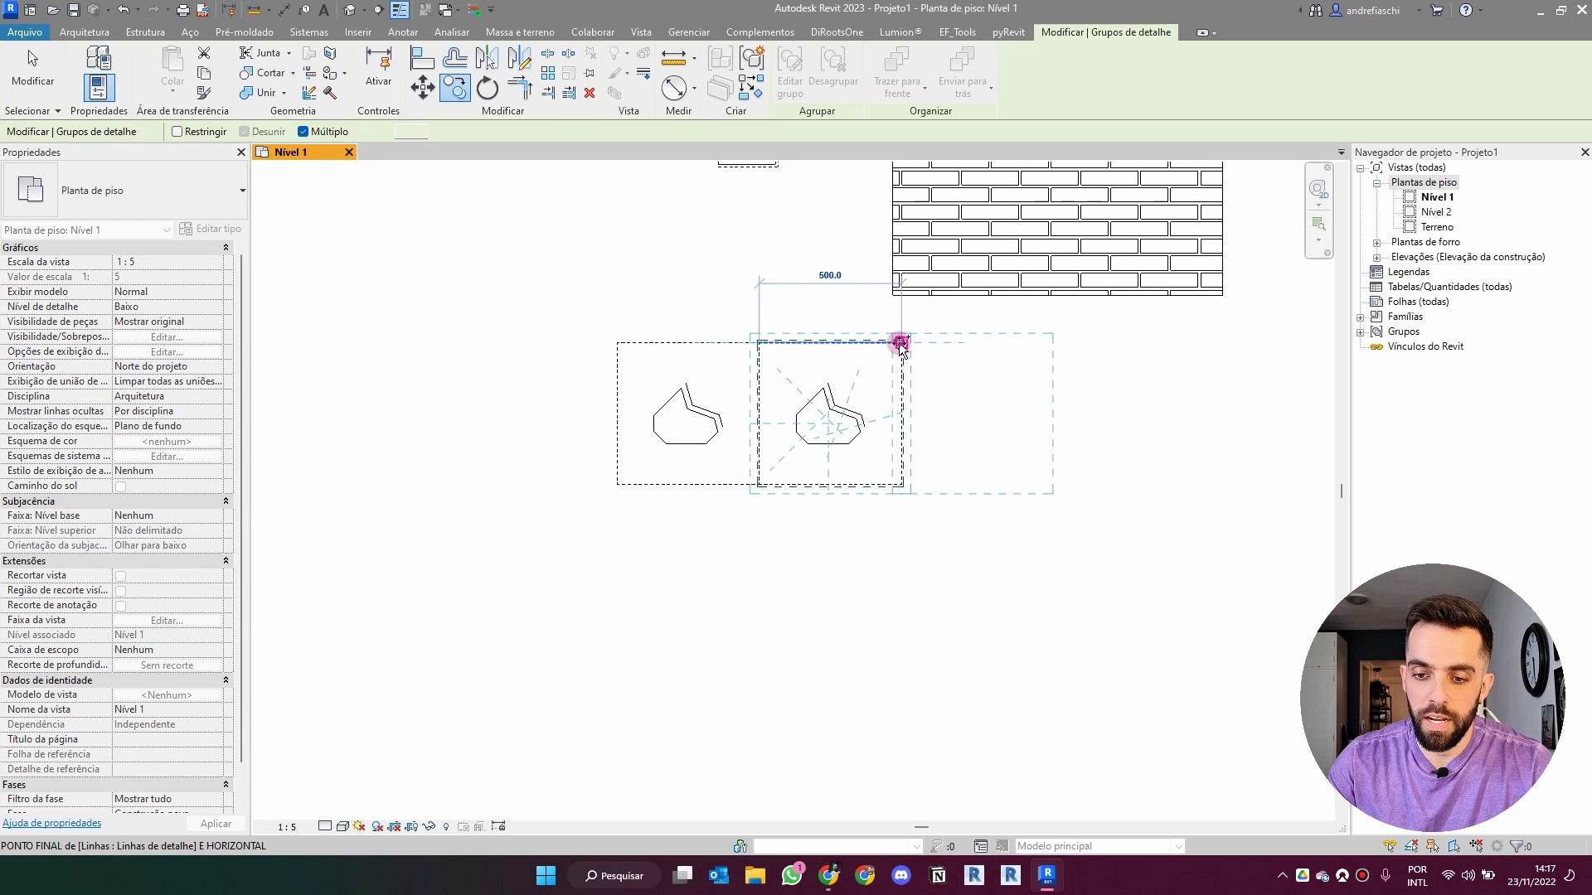
{"action": "left_click", "coordinate": [899, 342]}
{"action": "key", "text": "Escape"}
Copy the row of three Teste groups twice downward at 500 mm spacing, forming a three-by-three grid.
{"action": "left_click_drag", "start_coordinate": [930, 537], "coordinate": [701, 448]}
{"action": "key", "text": "c"}
{"action": "key", "text": "o"}
{"action": "left_click", "coordinate": [616, 341]}
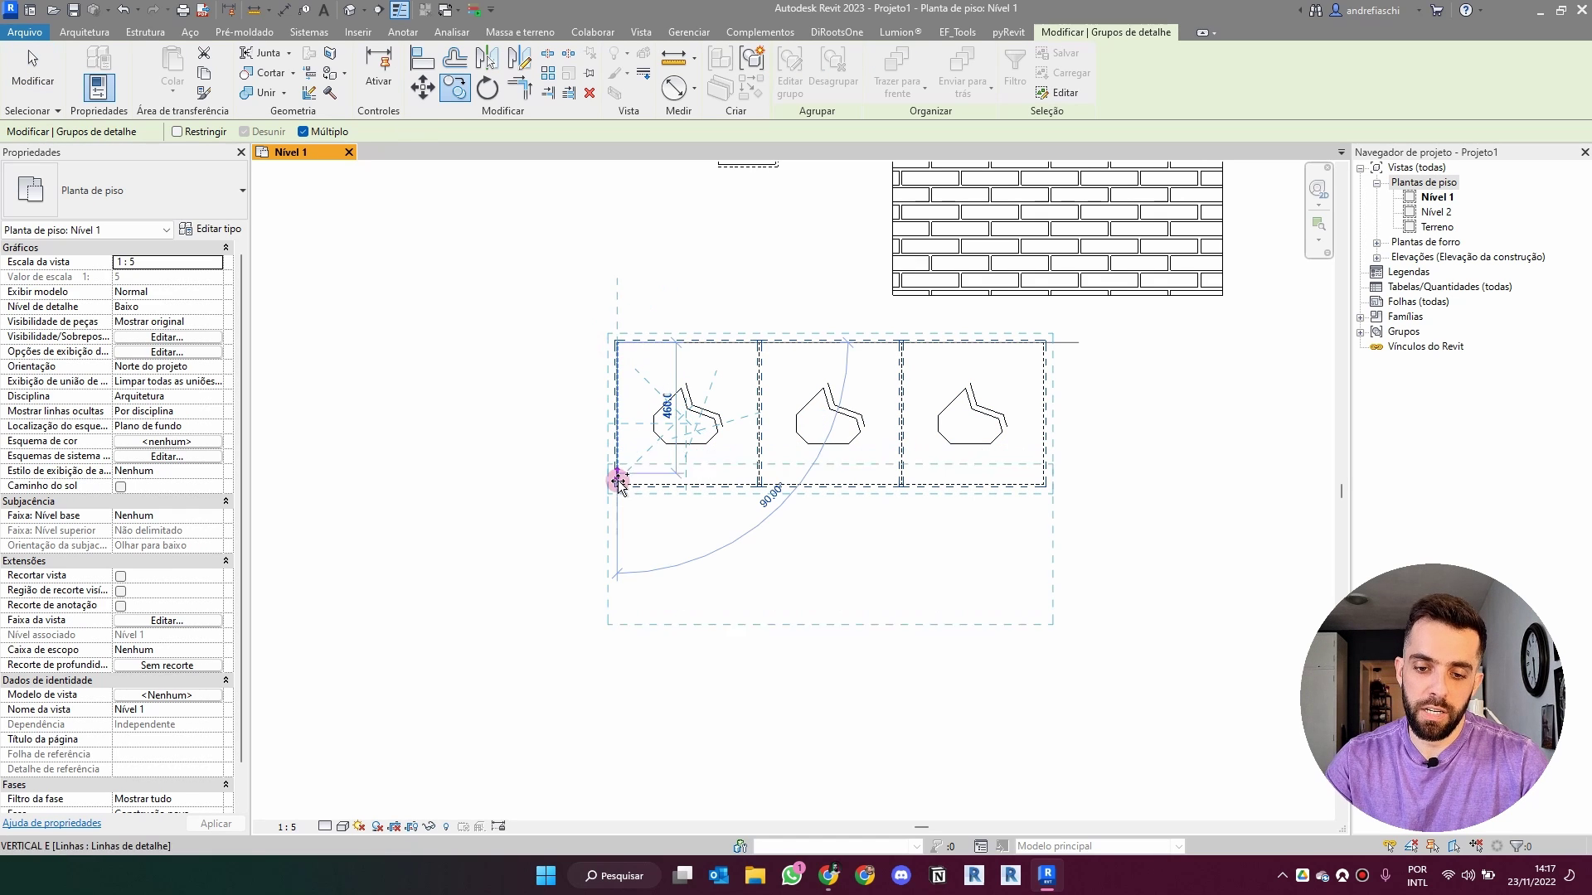
{"action": "left_click", "coordinate": [617, 482]}
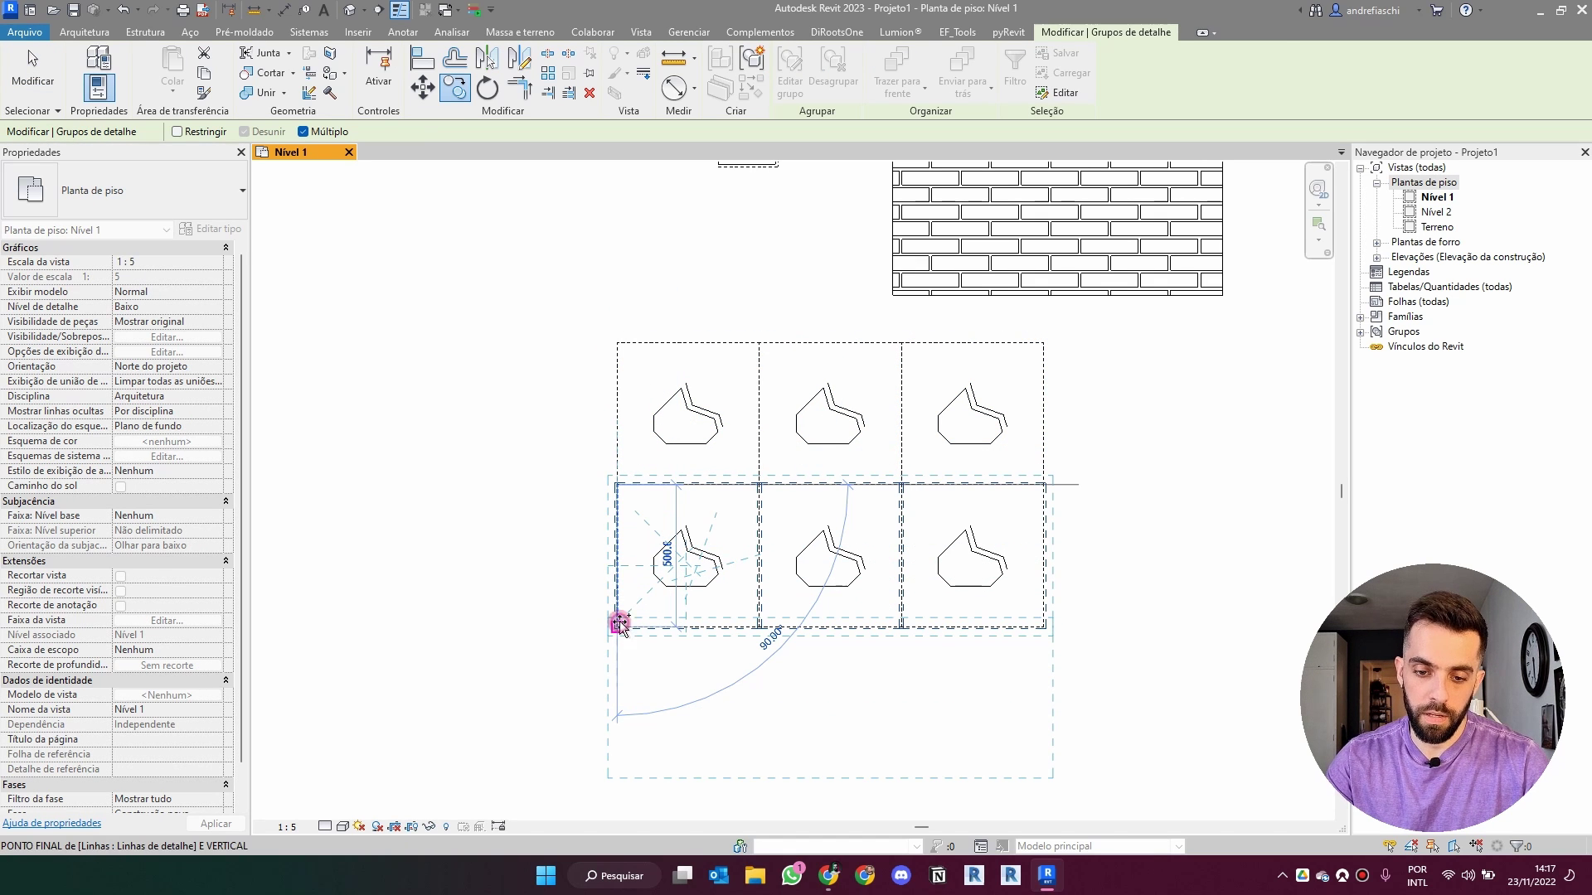
{"action": "key", "text": "Escape"}
{"action": "middle_click_drag", "start_coordinate": [919, 363], "coordinate": [834, 263]}
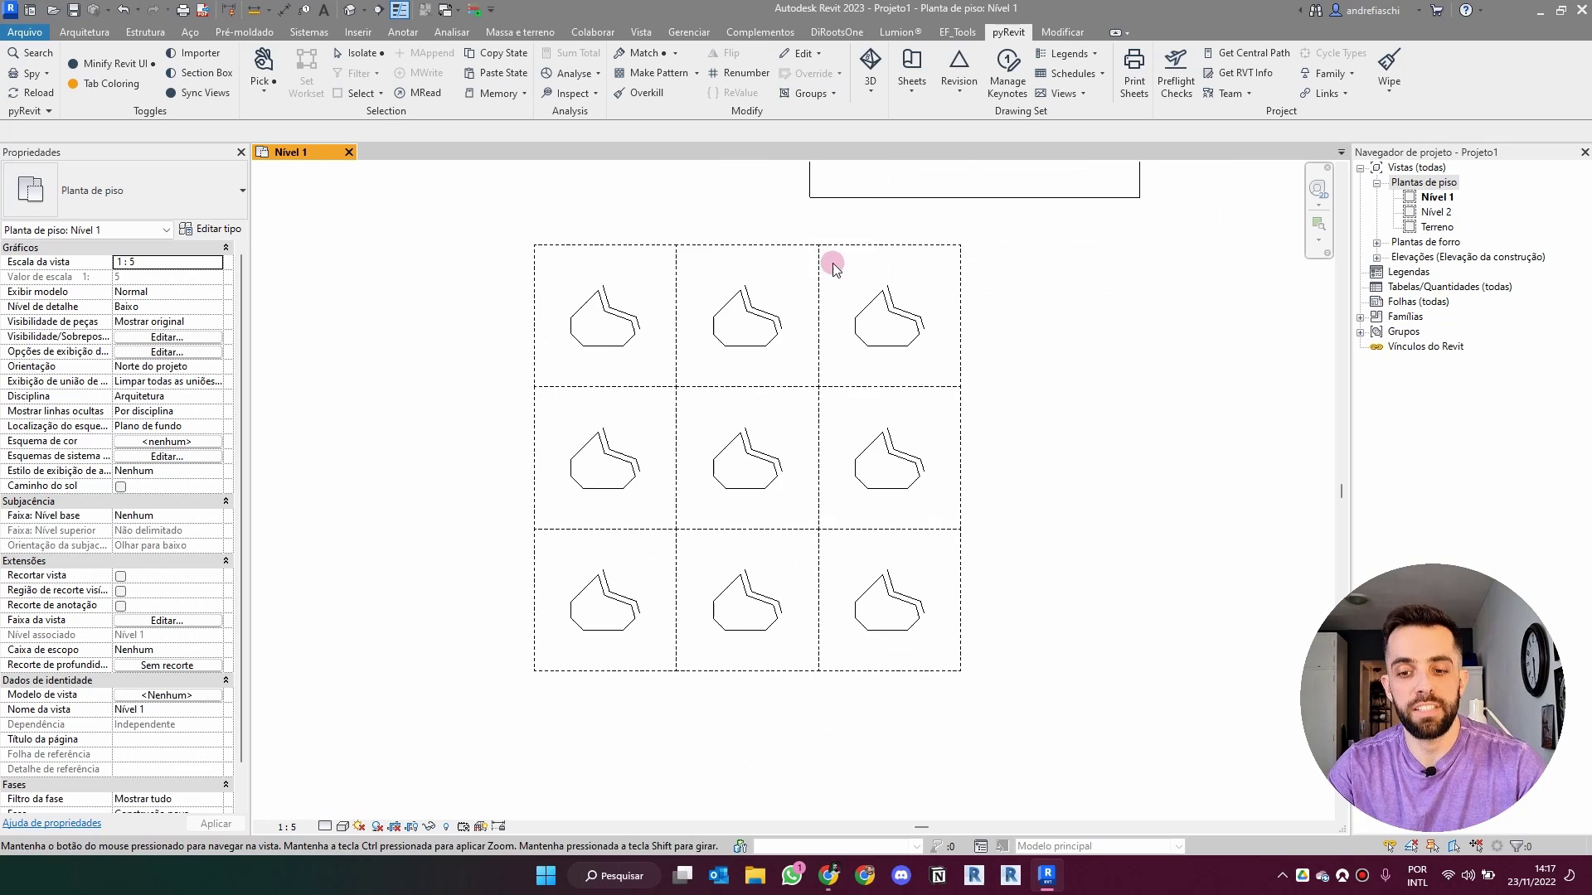
Open the centre Teste group of the three-by-three grid for editing.
{"action": "left_click", "coordinate": [750, 455]}
{"action": "scroll", "coordinate": [761, 438], "scroll_direction": "up", "scroll_amount": 3}
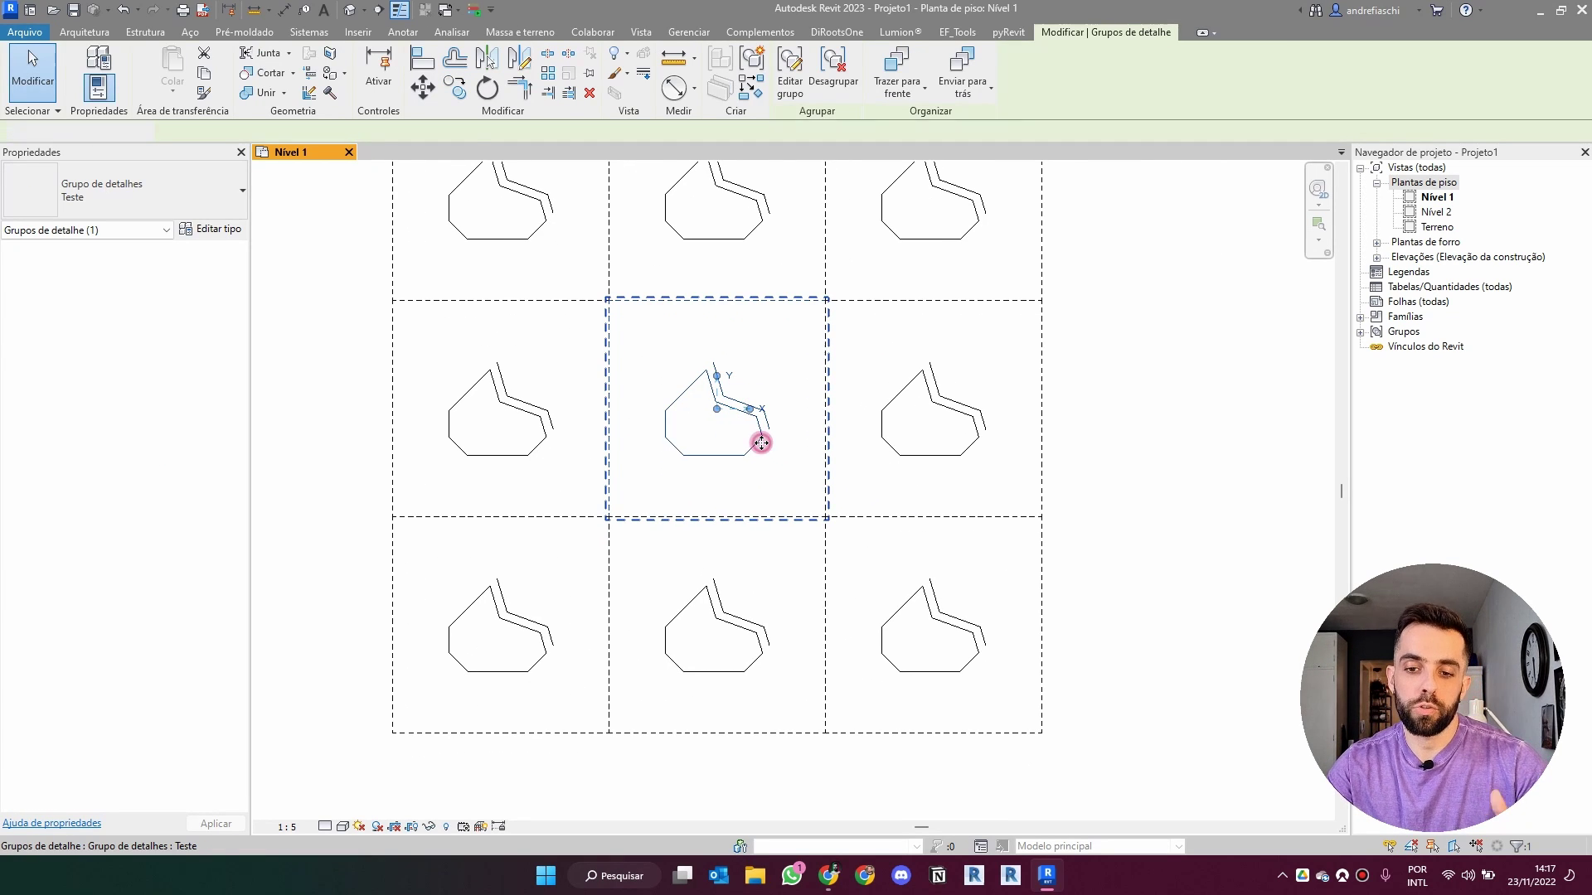
{"action": "double_click", "coordinate": [761, 442]}
{"action": "scroll", "coordinate": [701, 219], "scroll_direction": "up", "scroll_amount": 2}
Draw a second stone outline closing the two free ends of the offset line, with an 80 mm vertical side and a 60° slanted side, and finish the group.
{"action": "key", "text": "d"}
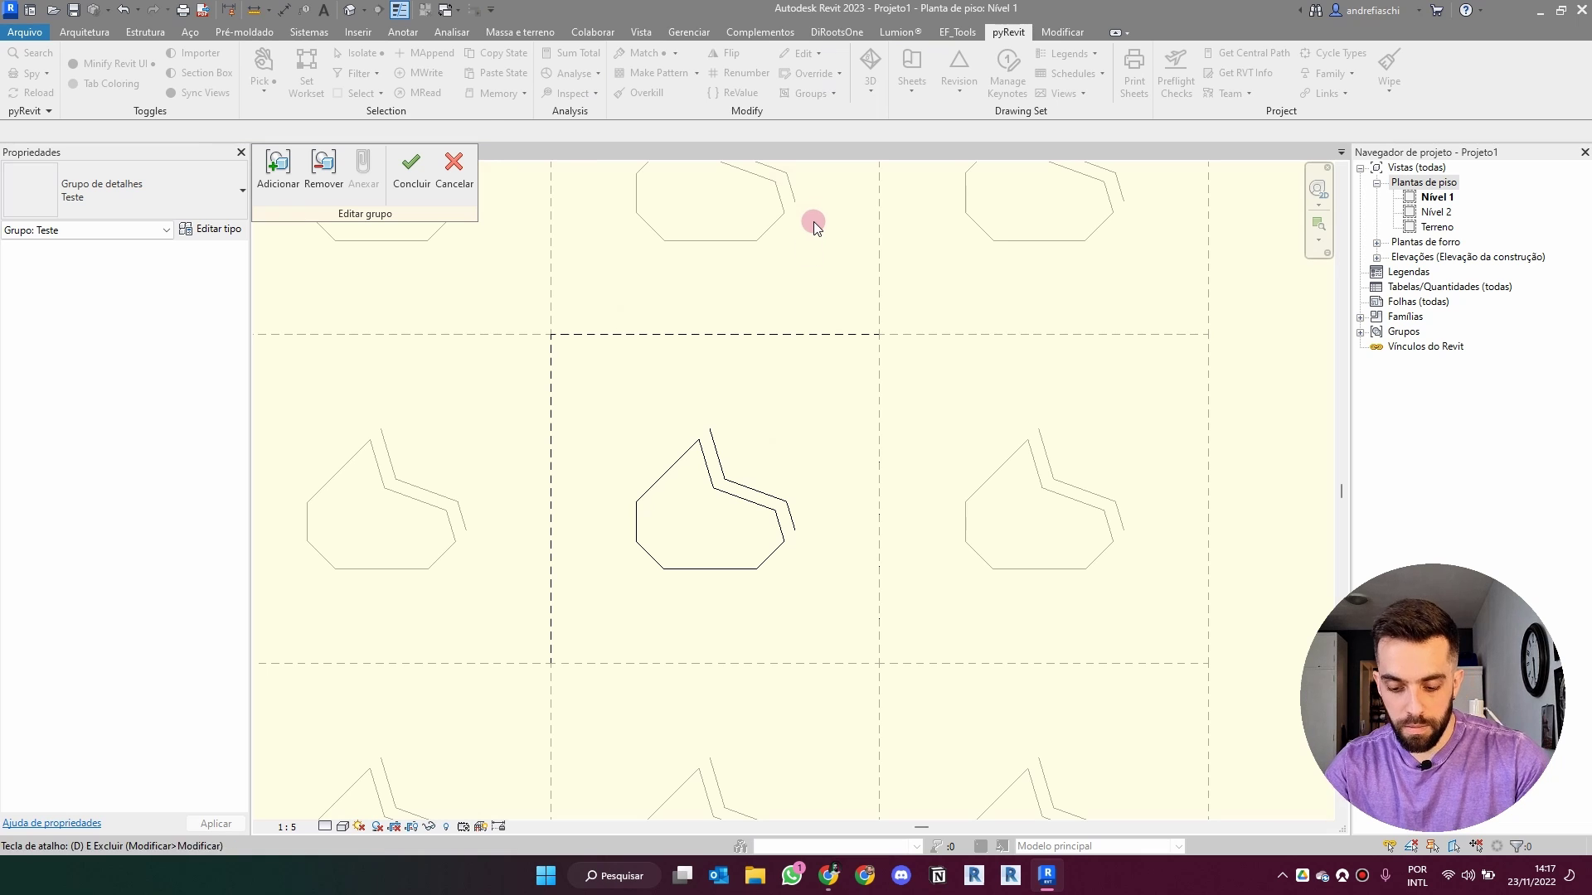
{"action": "key", "text": "l"}
{"action": "left_click", "coordinate": [711, 427]}
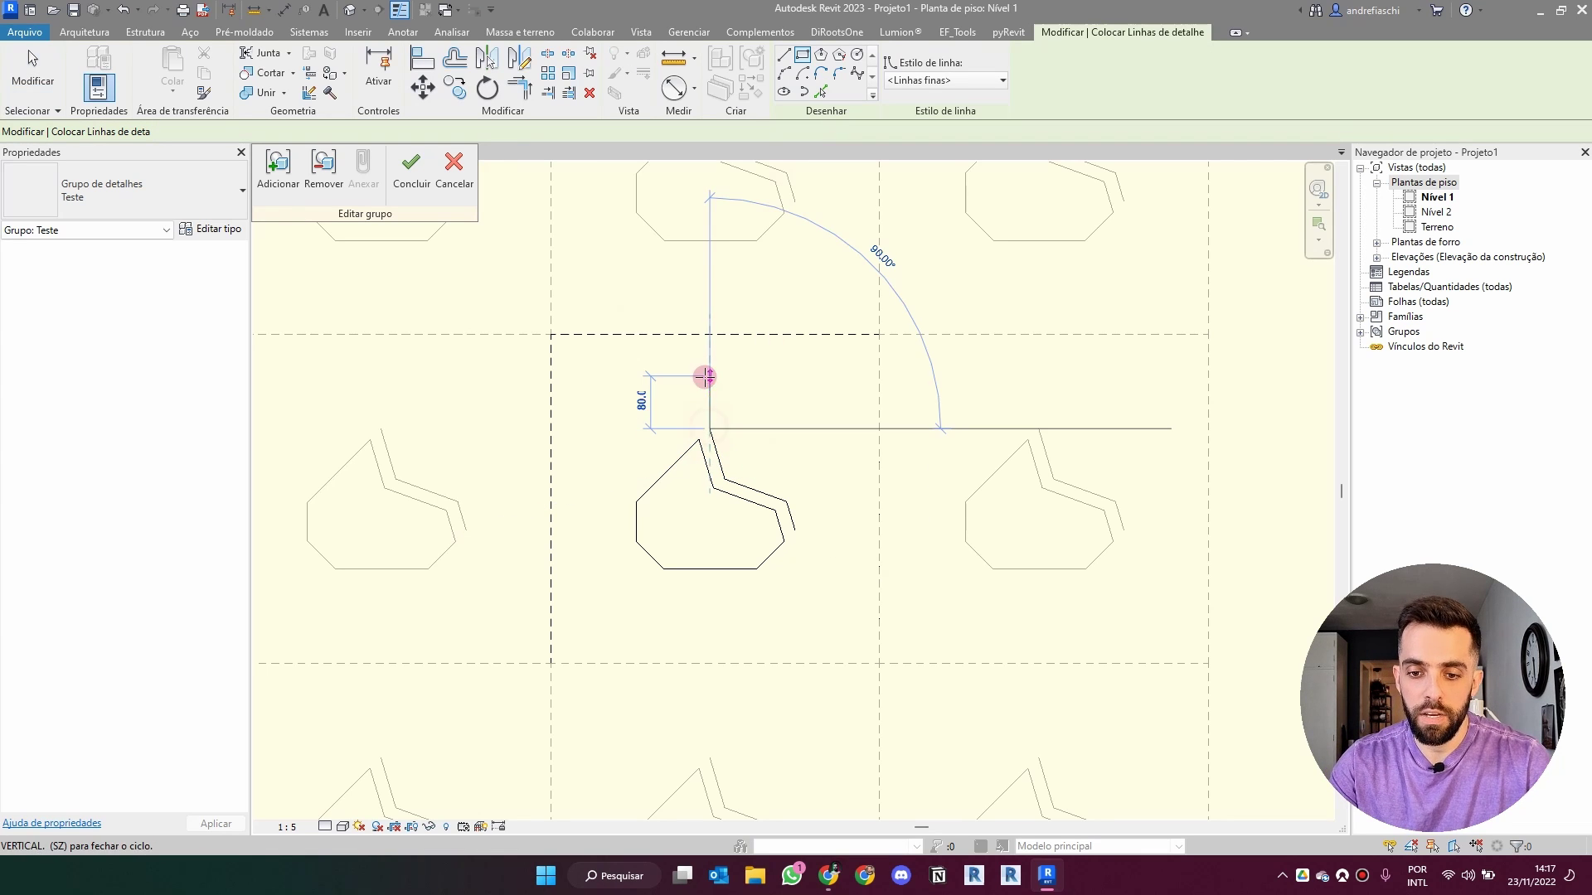
{"action": "left_click", "coordinate": [753, 377]}
{"action": "left_click", "coordinate": [766, 375]}
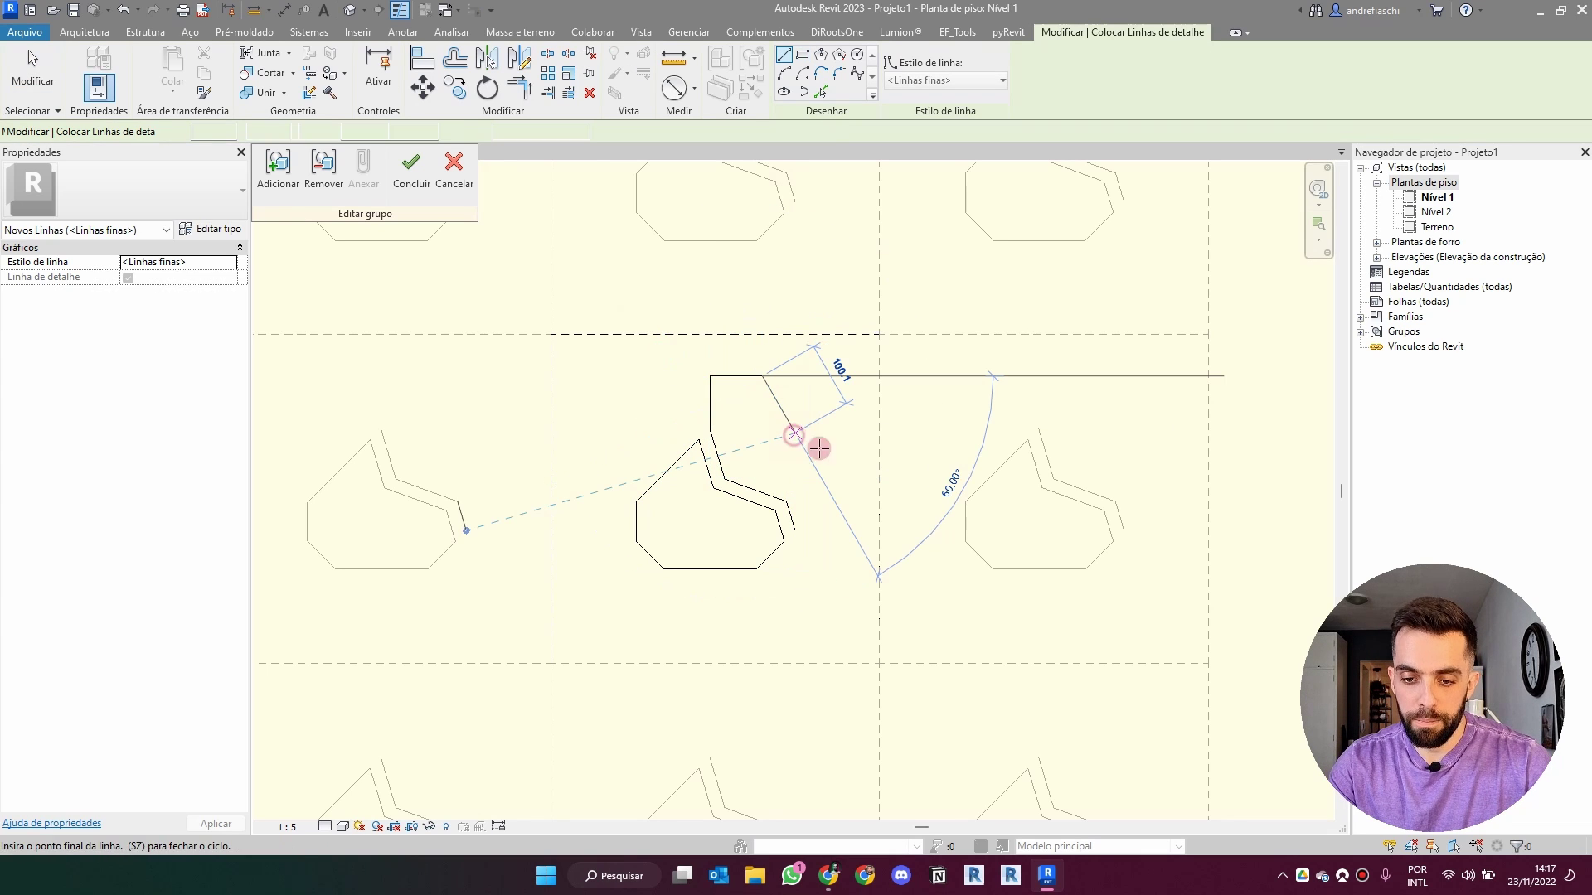
{"action": "left_click", "coordinate": [832, 501]}
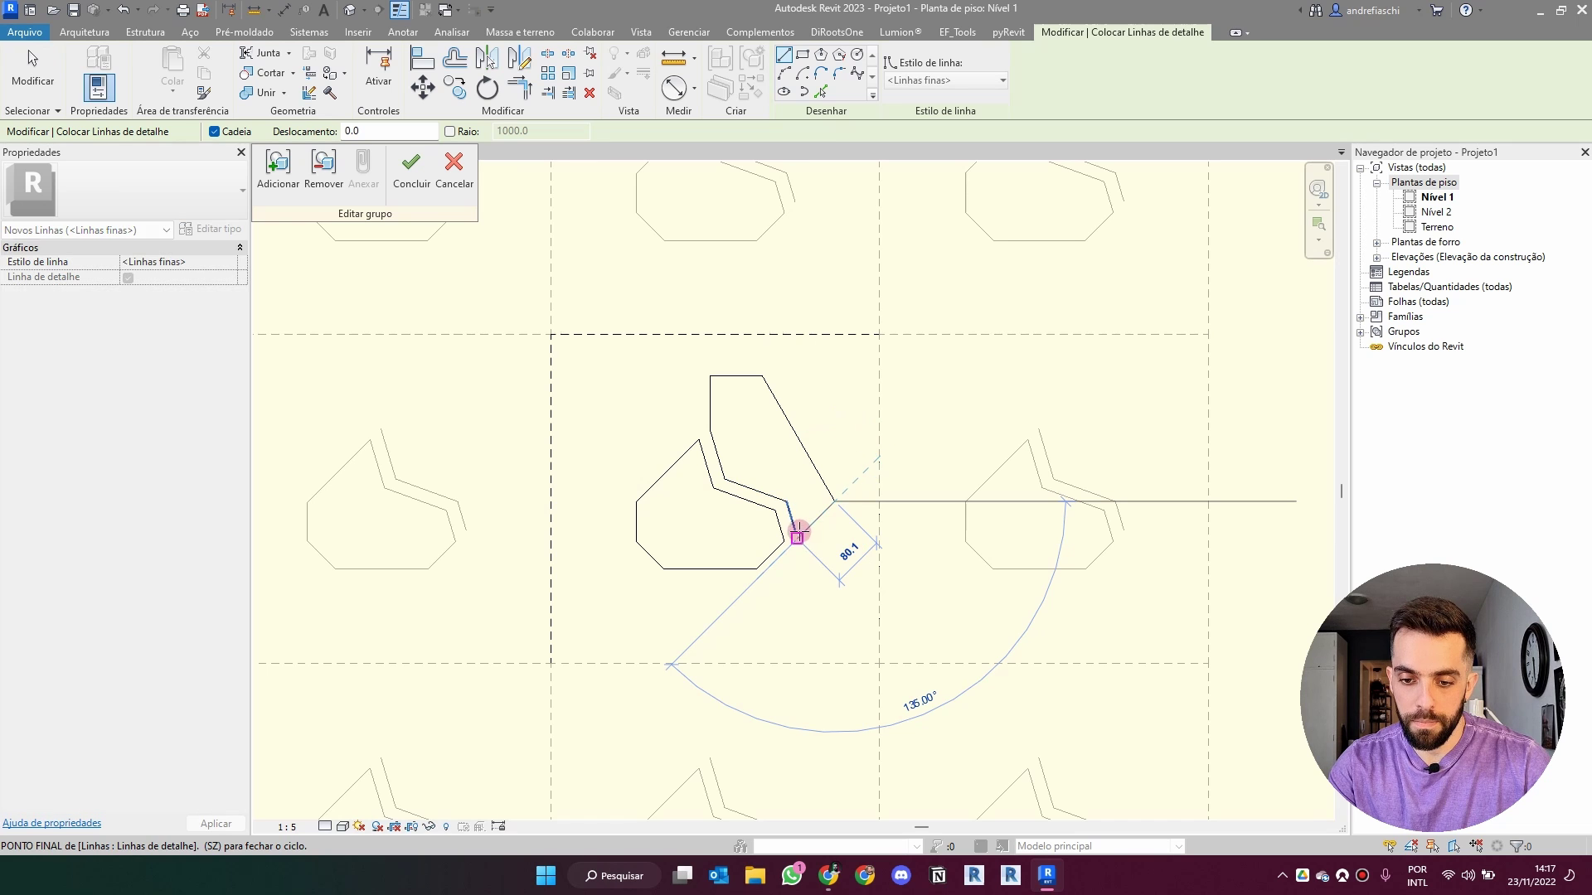
{"action": "left_click", "coordinate": [795, 530]}
{"action": "key", "text": "Escape"}
{"action": "key", "text": "Escape"}
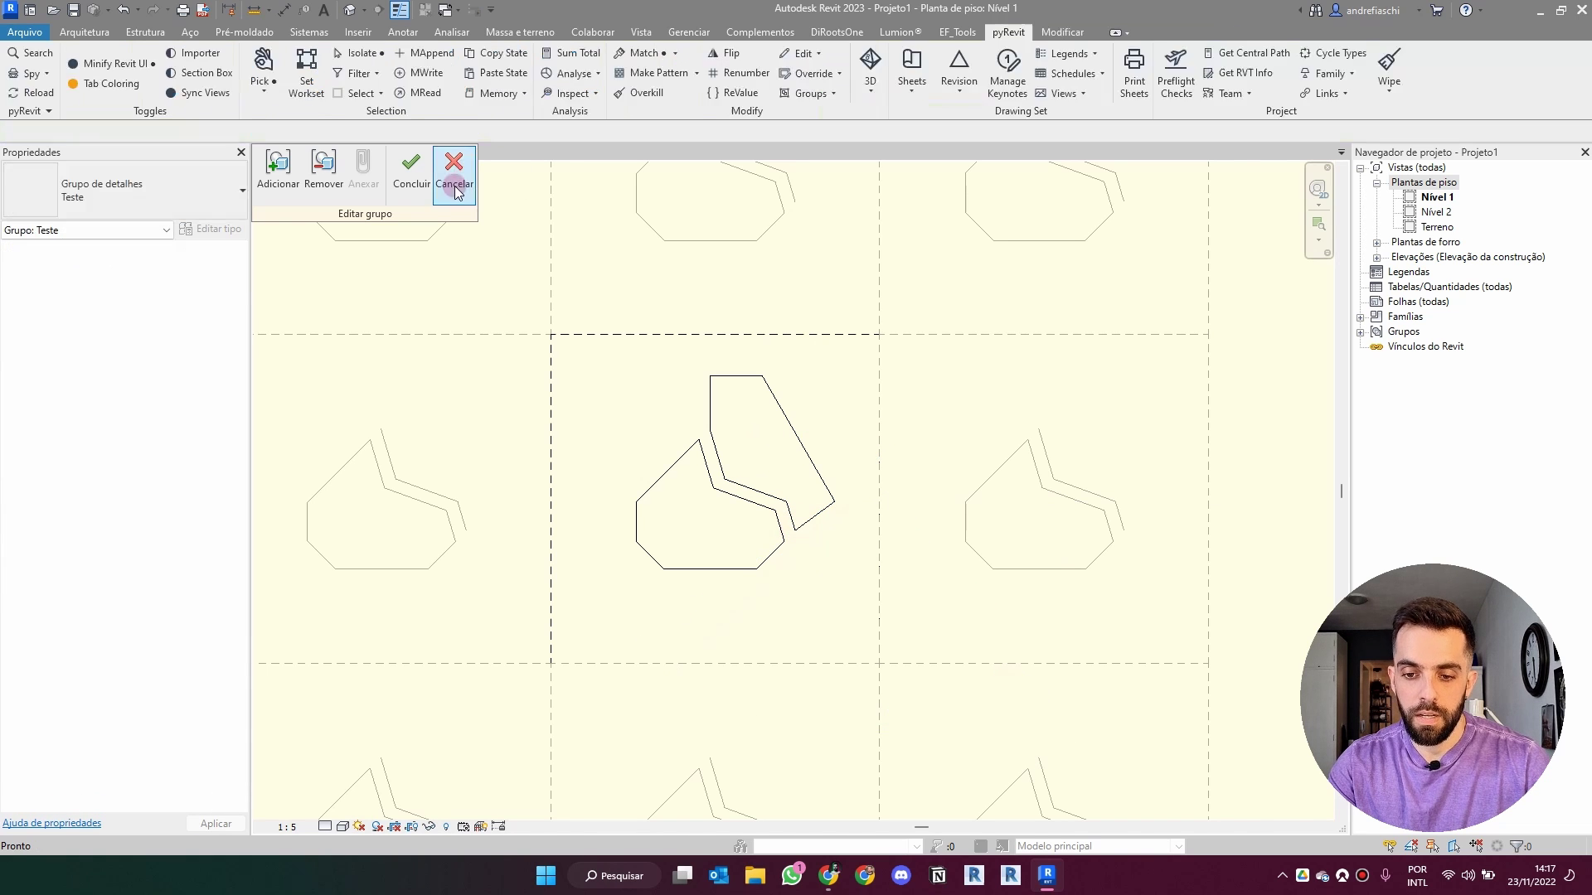
{"action": "left_click", "coordinate": [407, 191]}
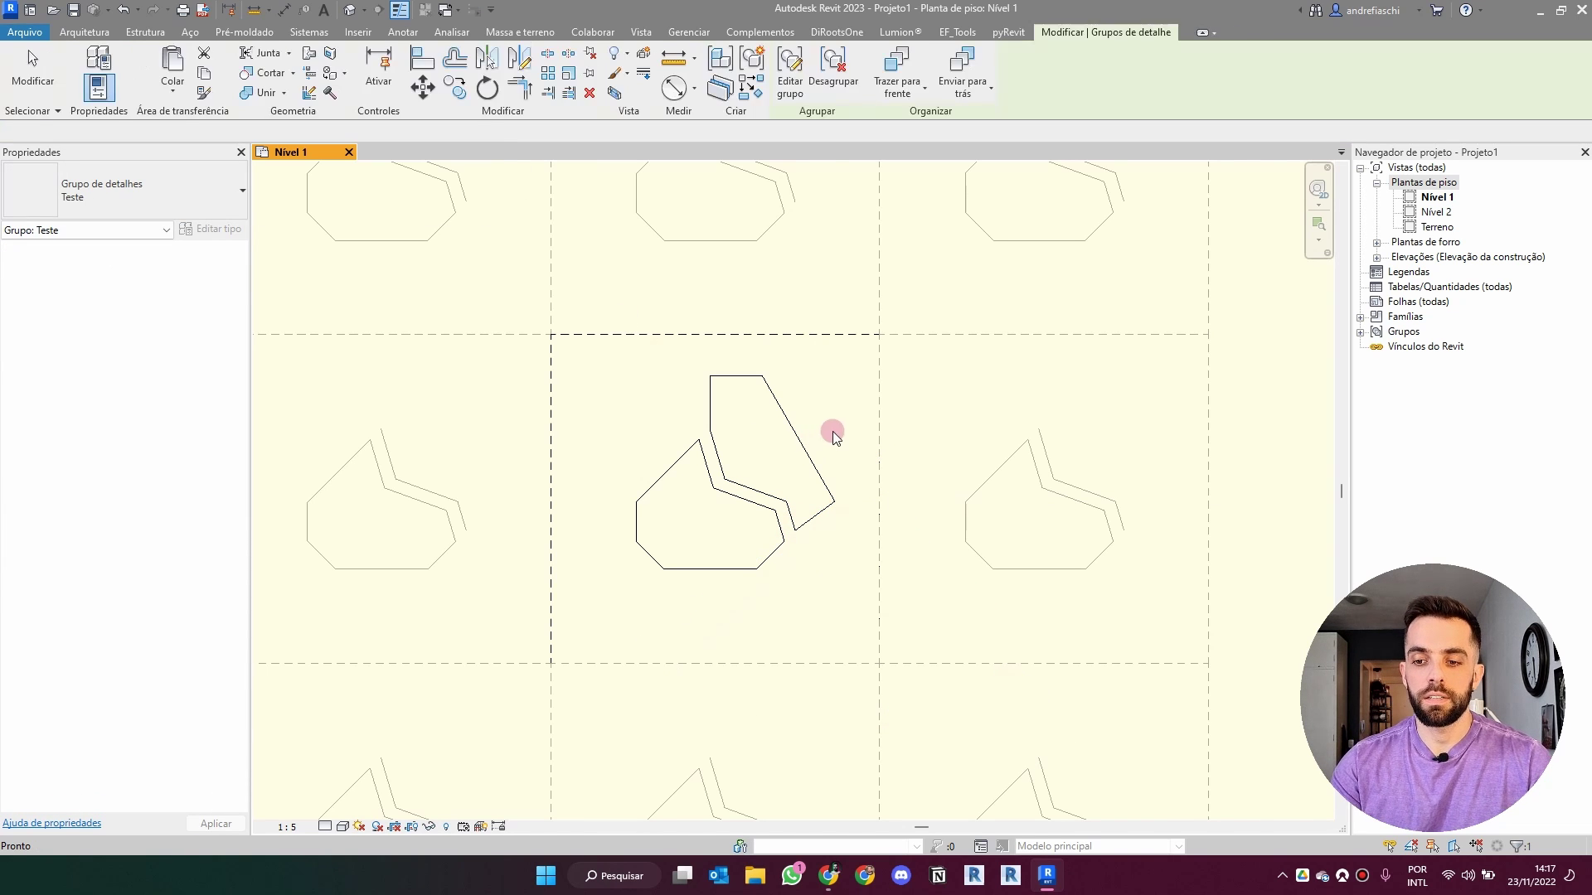
{"action": "left_click", "coordinate": [543, 424]}
{"action": "scroll", "coordinate": [543, 424], "scroll_direction": "down", "scroll_amount": 2}
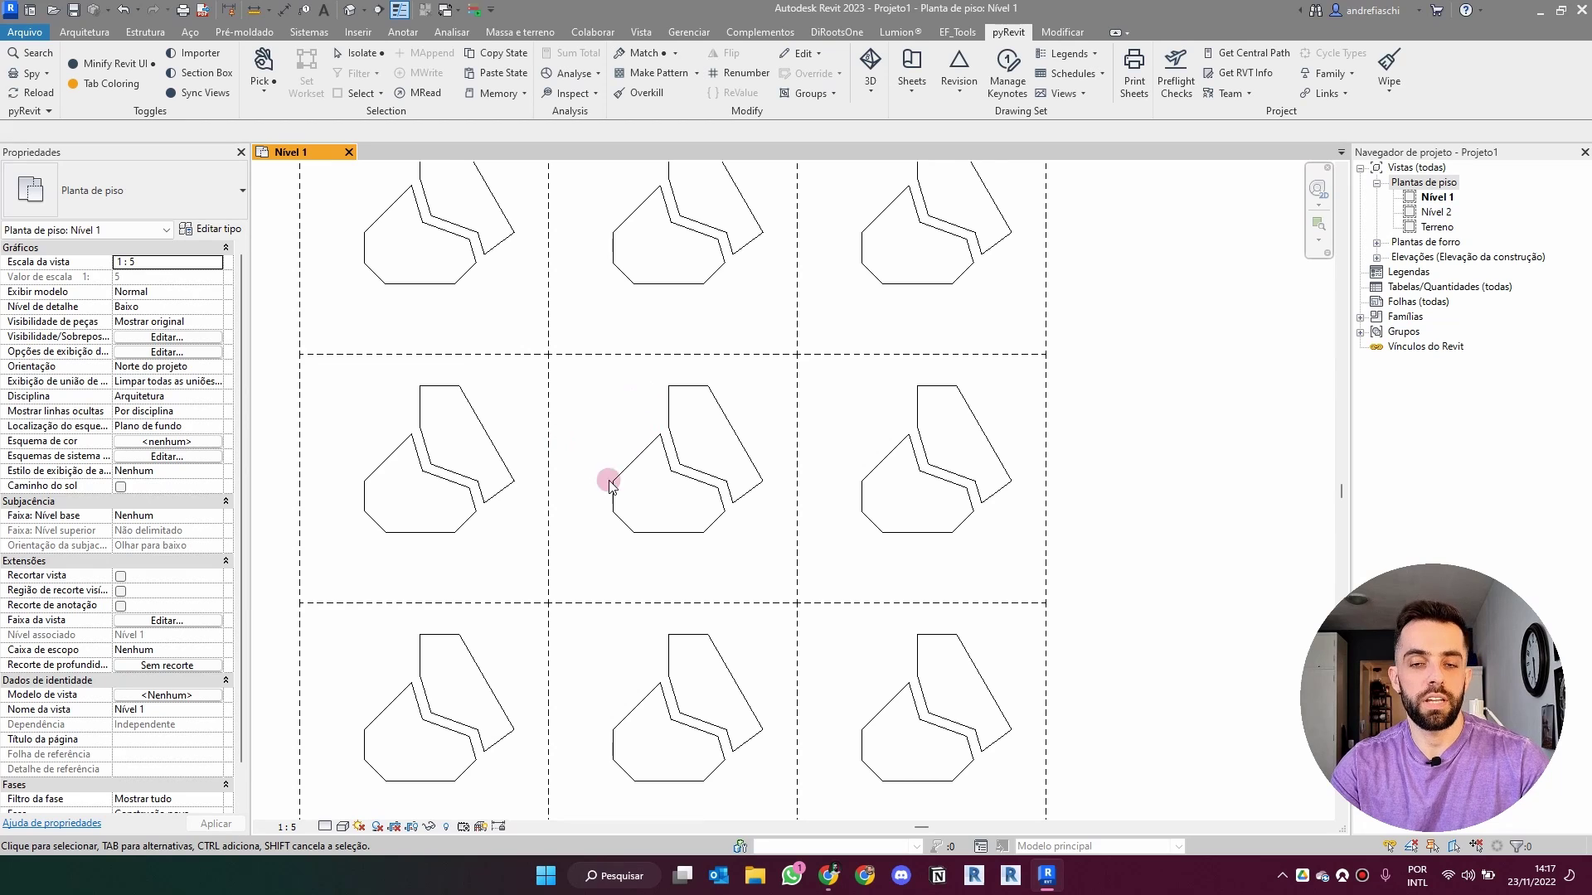
Add a three-line partial stone to the Teste group, running from the tile's right-edge midpoint back to a lower point on that edge, and finish editing.
{"action": "double_click", "coordinate": [716, 415]}
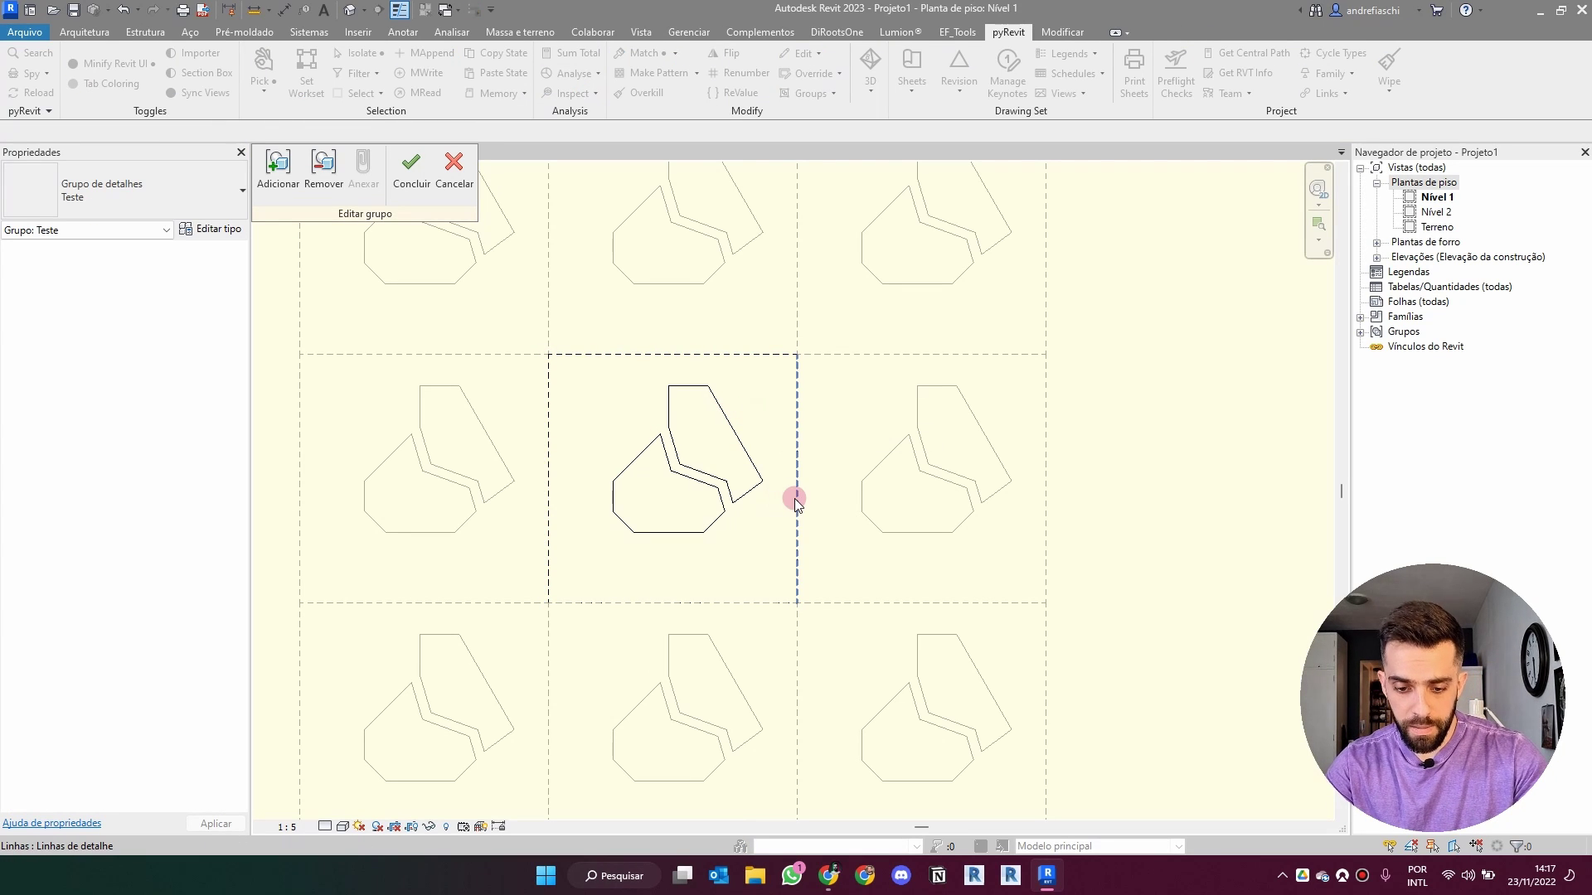
{"action": "key", "text": "d"}
{"action": "key", "text": "l"}
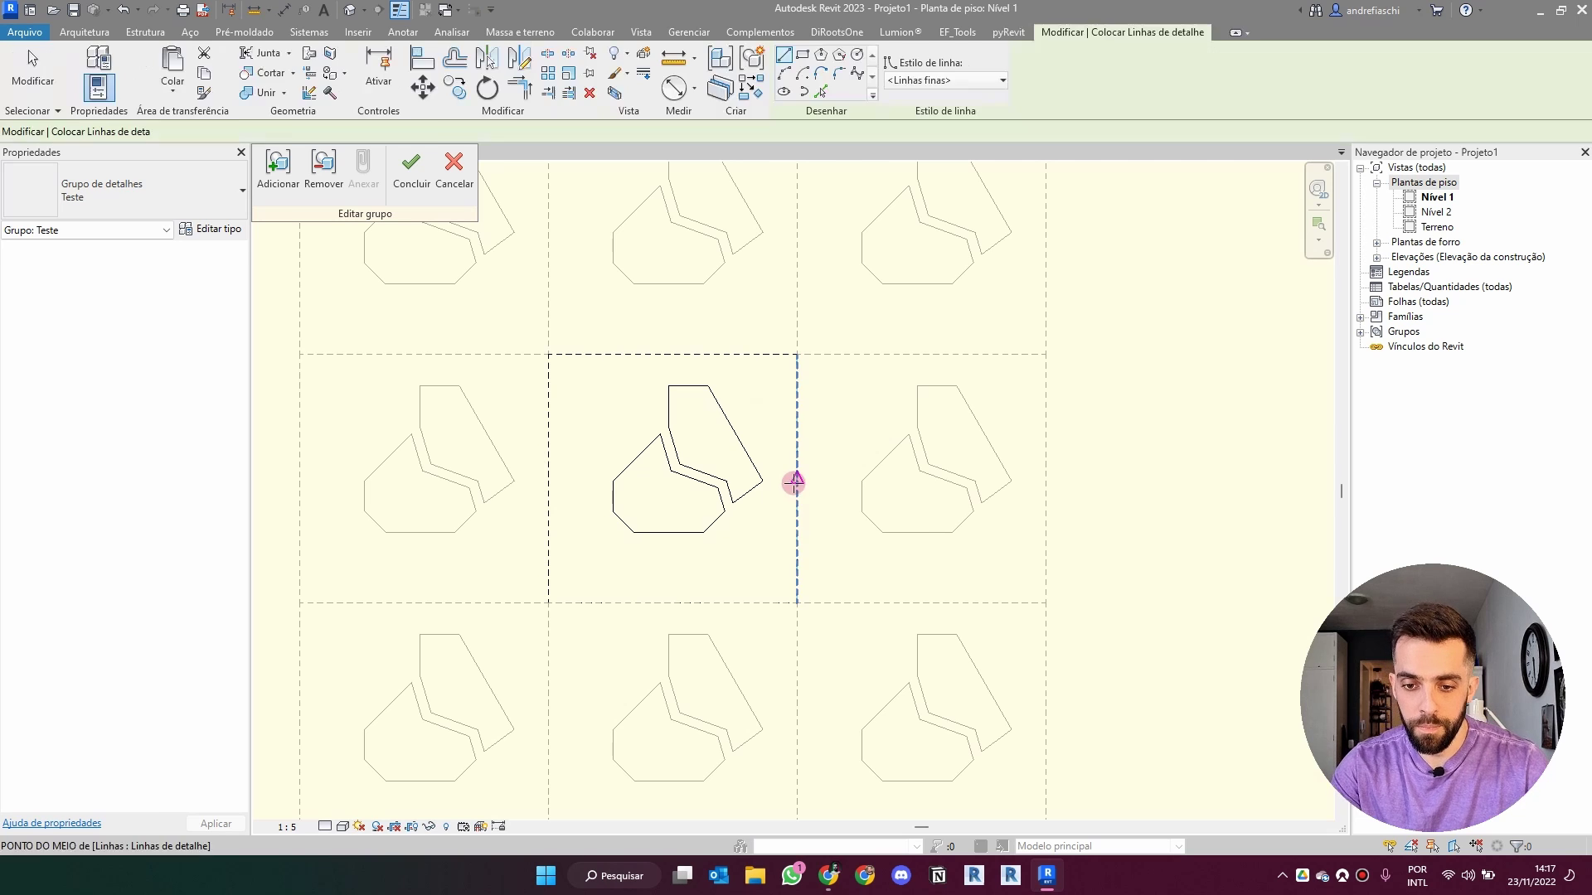
{"action": "left_click", "coordinate": [794, 480]}
{"action": "left_click", "coordinate": [735, 514]}
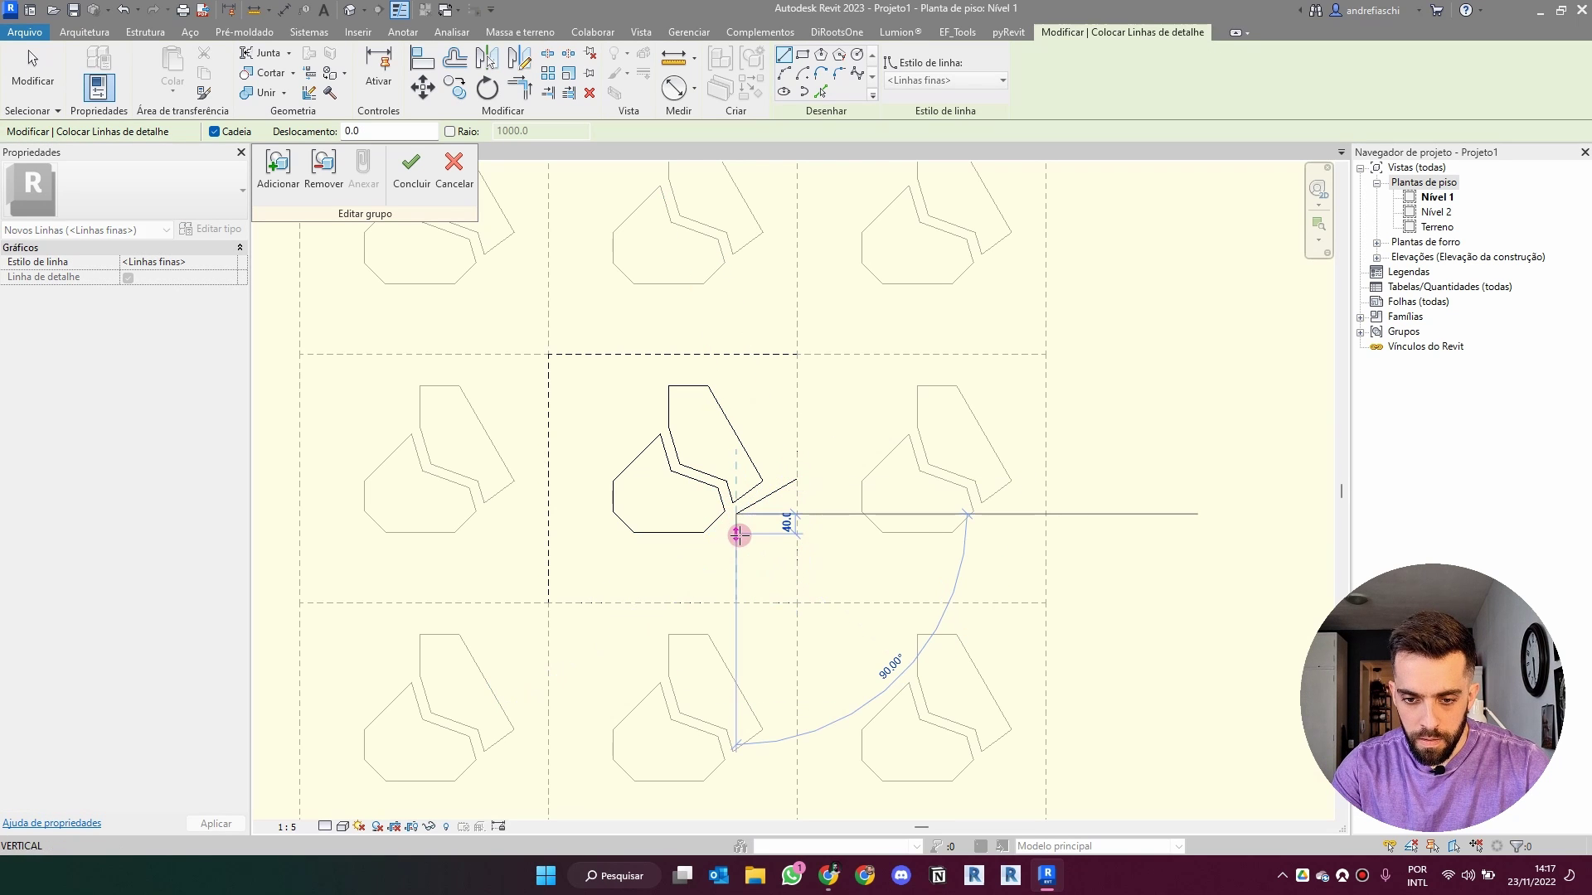
{"action": "left_click", "coordinate": [733, 545]}
{"action": "left_click", "coordinate": [795, 557]}
{"action": "key", "text": "Escape"}
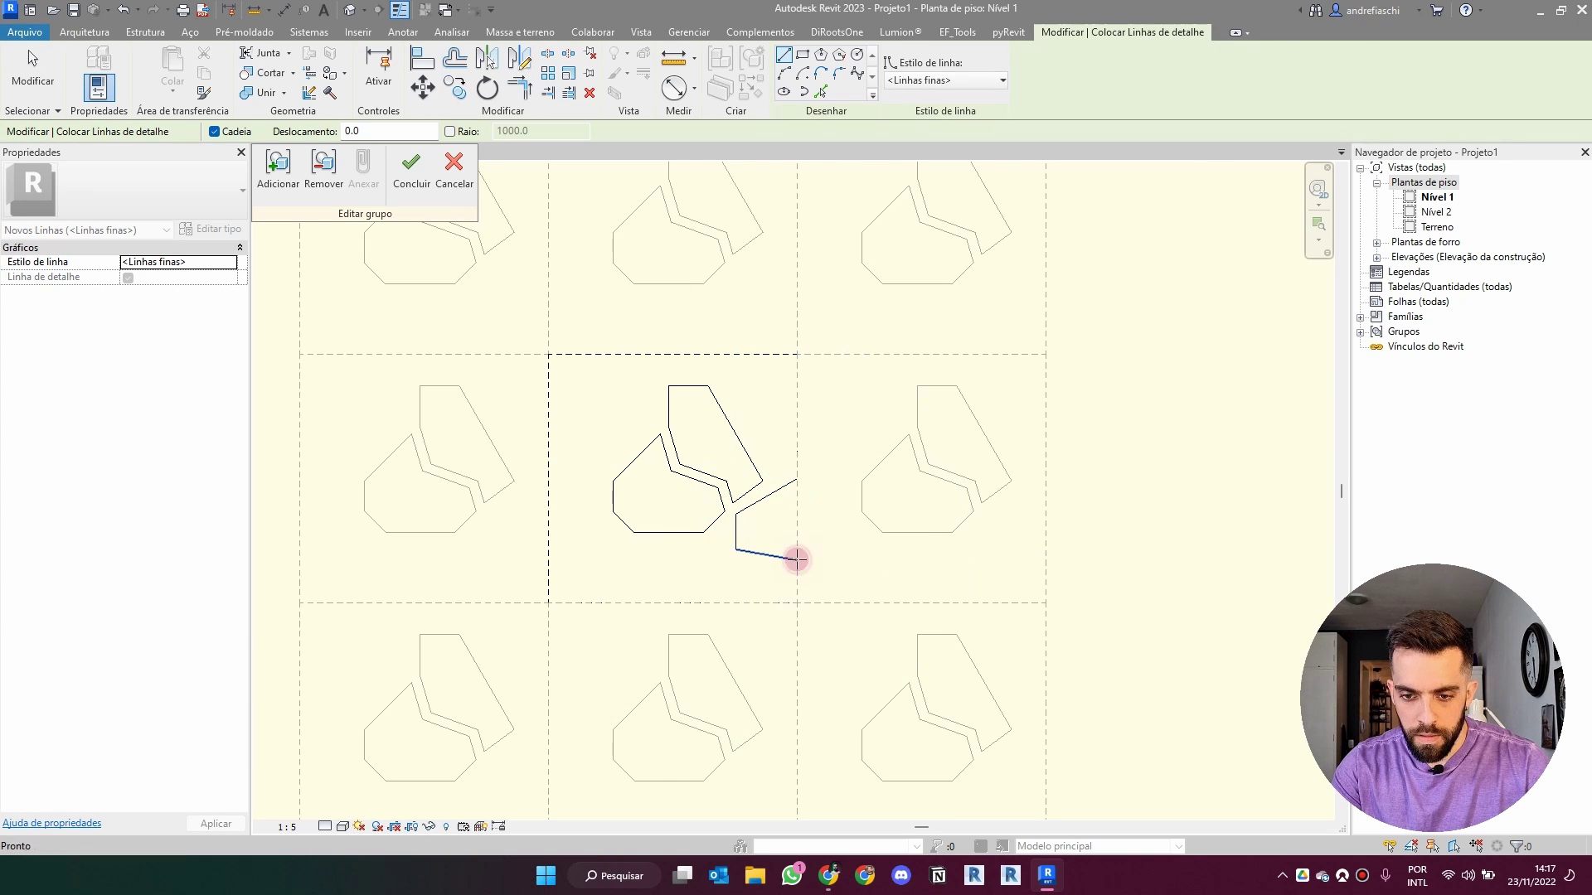
{"action": "key", "text": "Escape"}
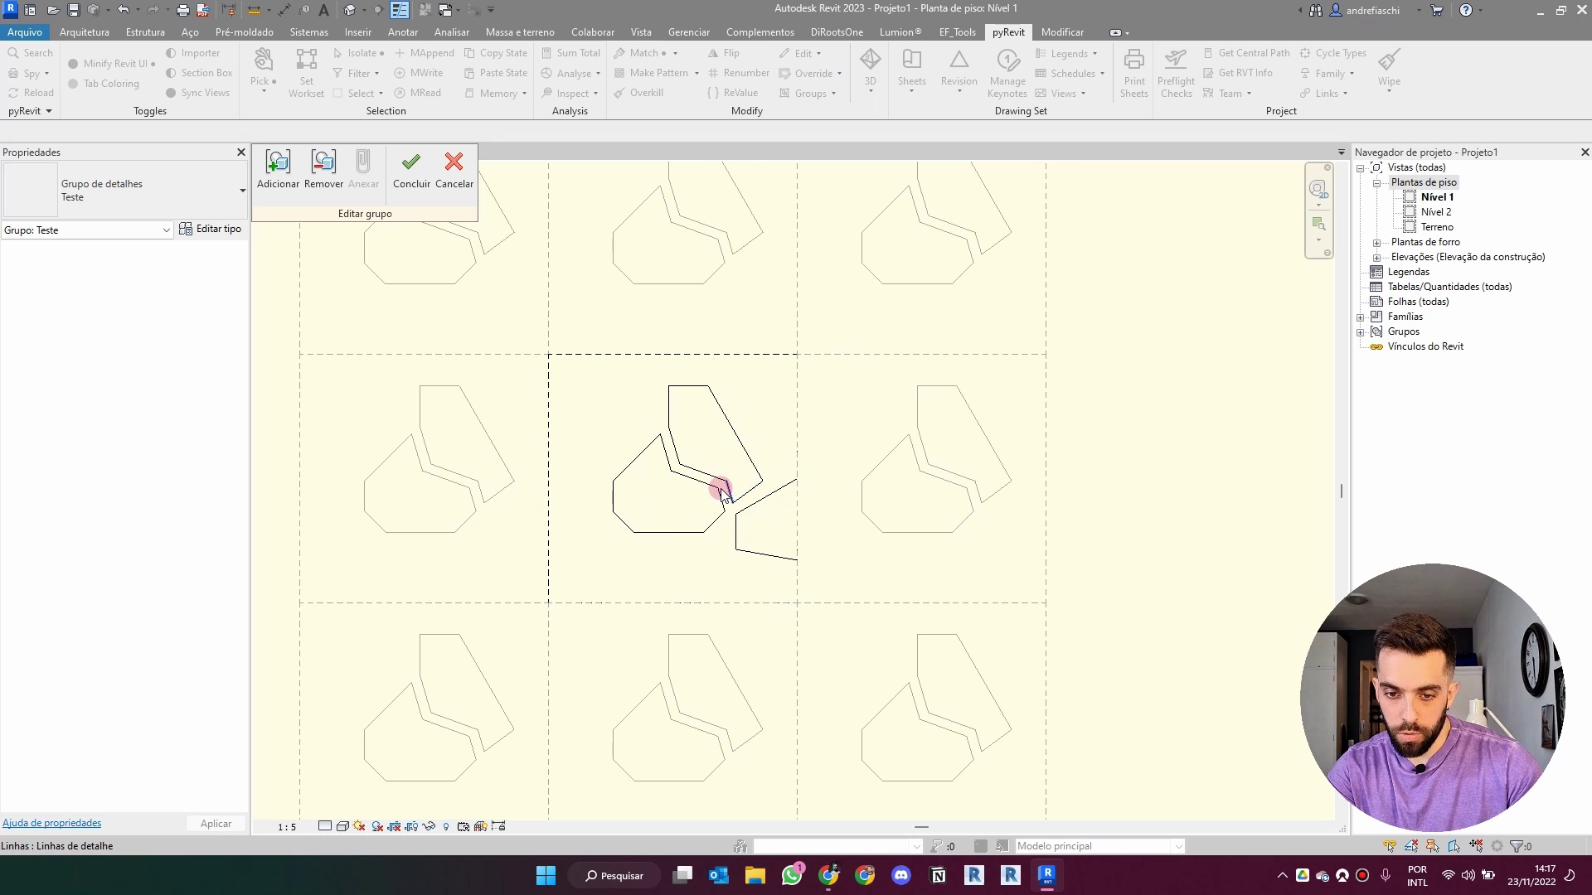
{"action": "key", "text": "i"}
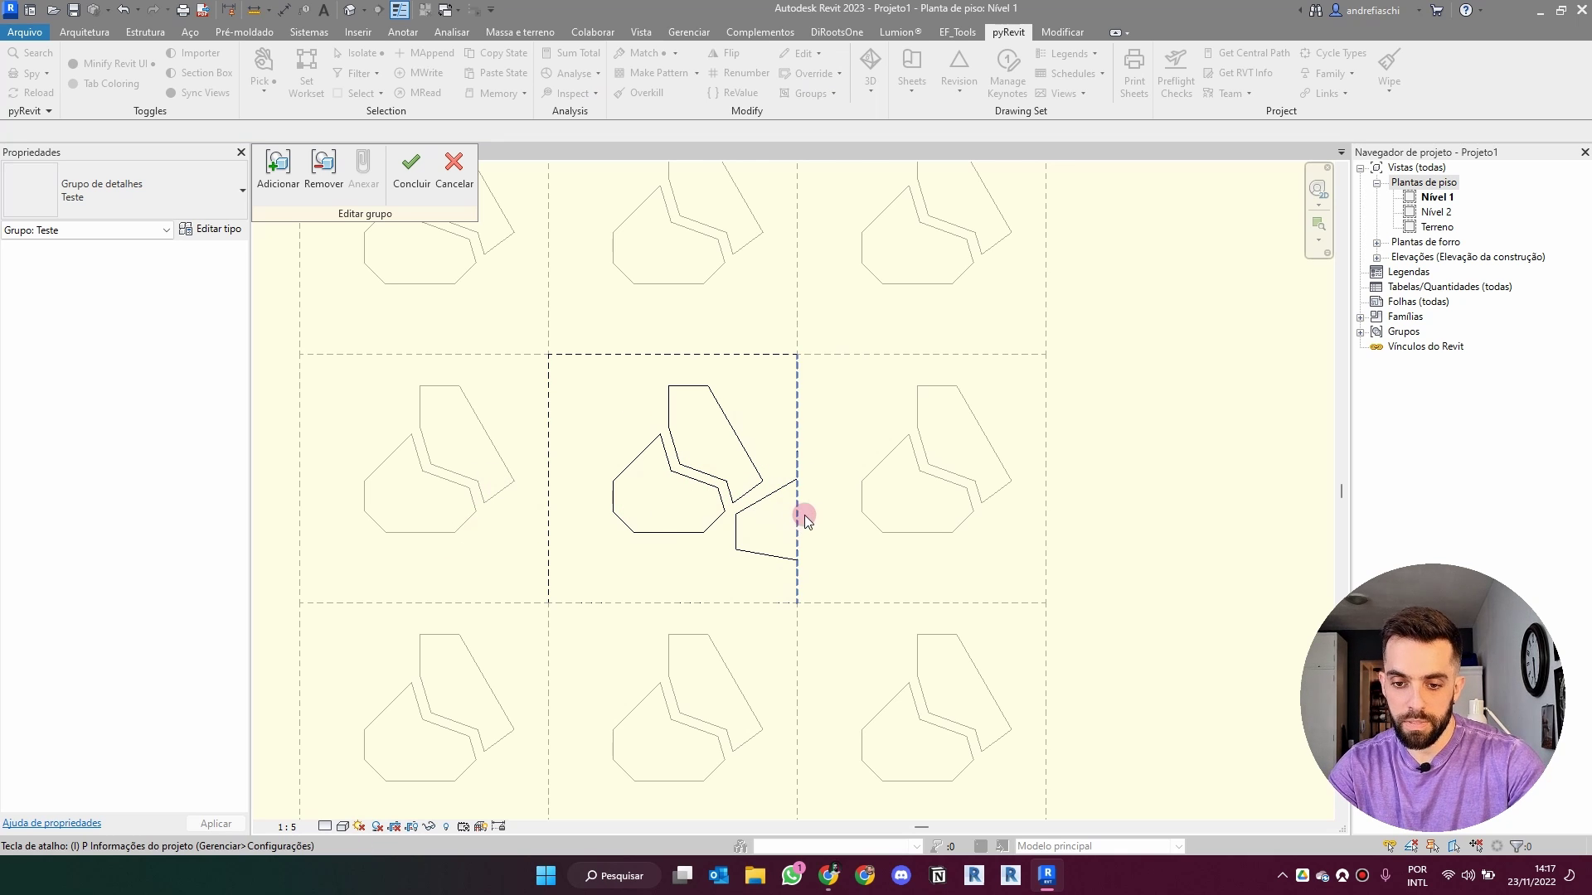
{"action": "left_click", "coordinate": [413, 199]}
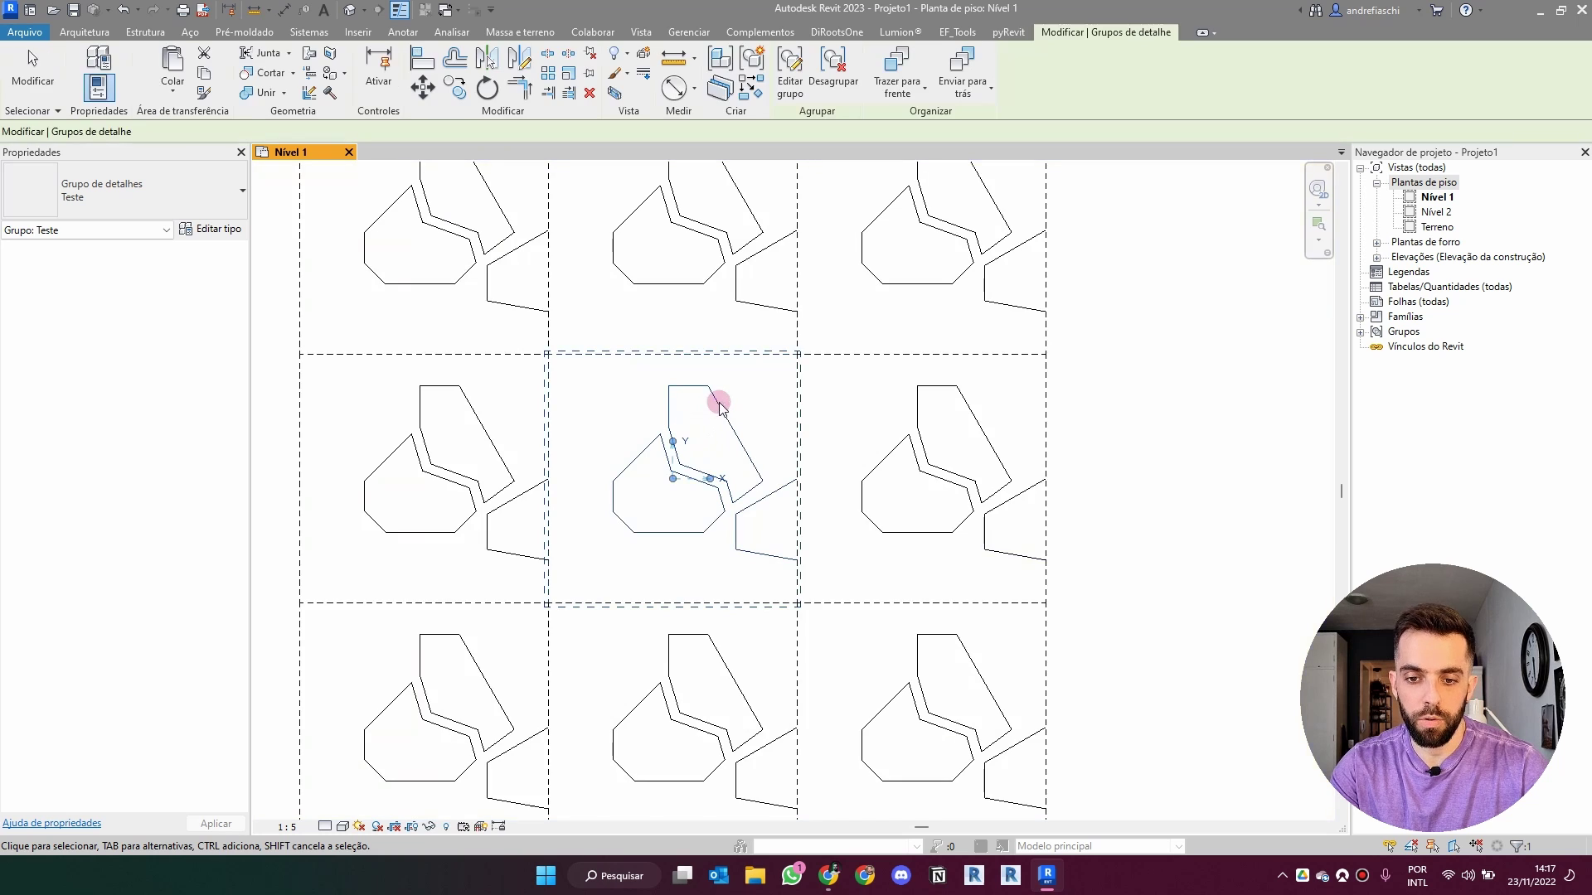
Add the matching stone half at the Teste tile's left edge, joining both ends of the neighbouring tile's partial stone, and finish editing the group.
{"action": "left_click", "coordinate": [728, 55]}
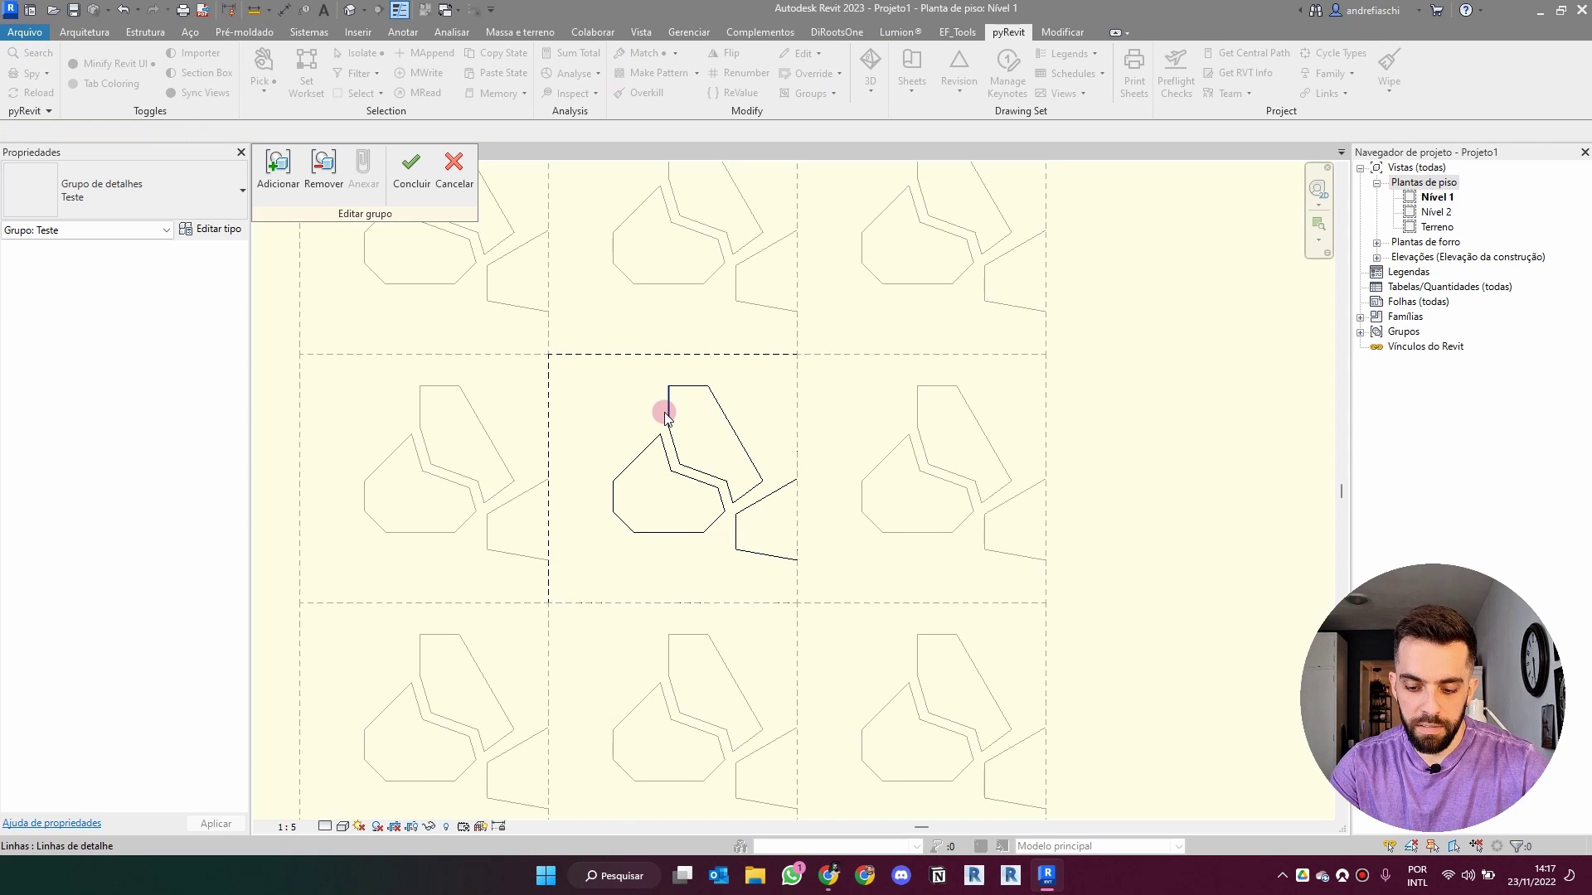
{"action": "key", "text": "l"}
{"action": "left_click", "coordinate": [547, 479]}
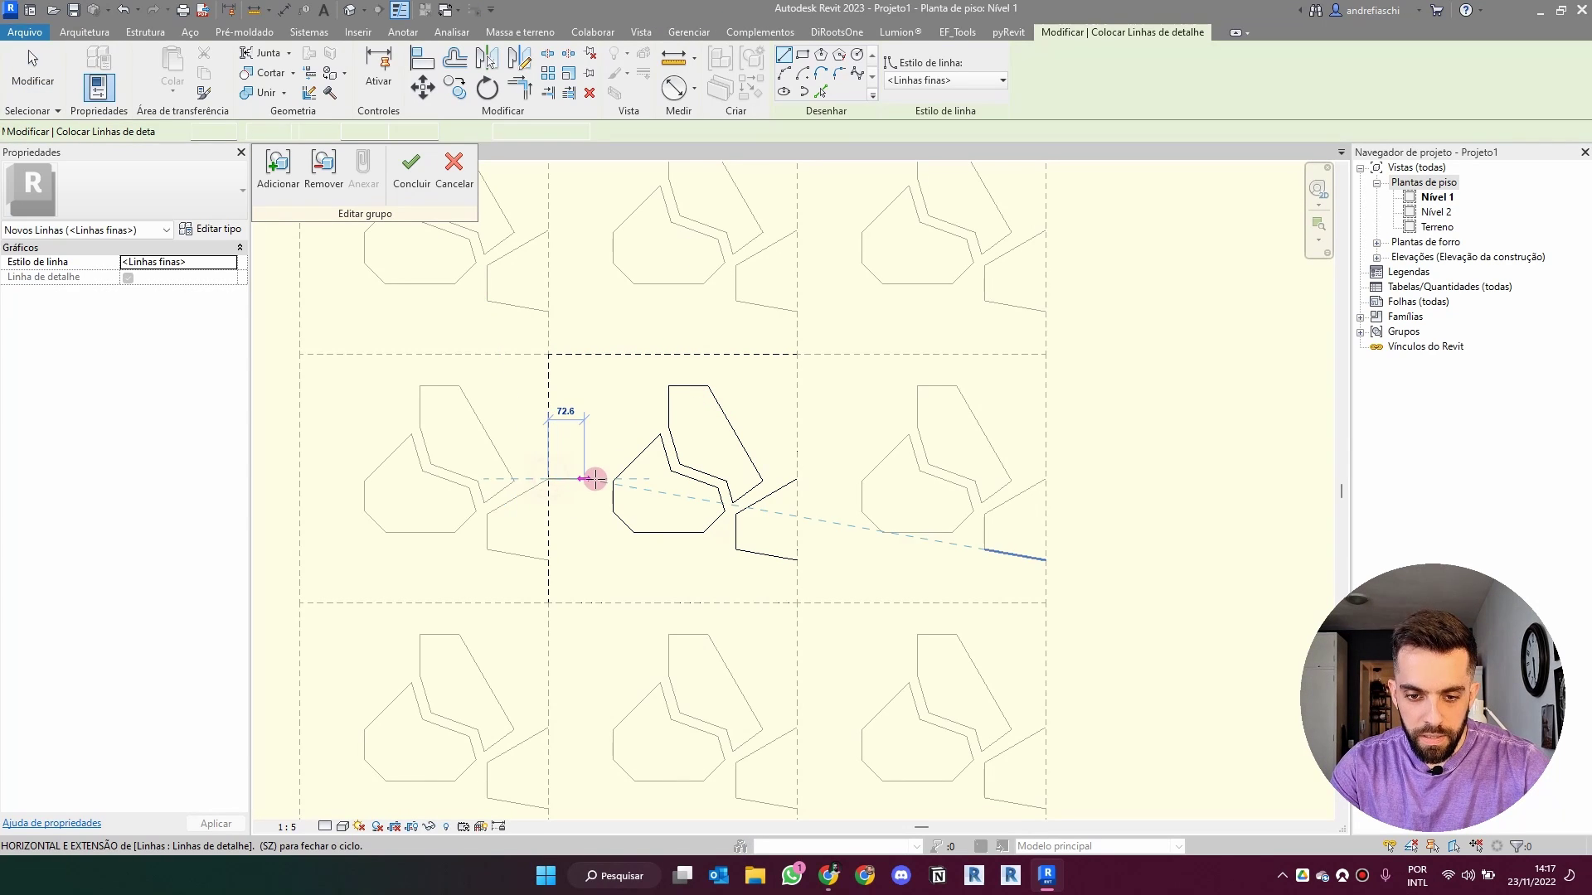
{"action": "scroll", "coordinate": [601, 479], "scroll_direction": "up", "scroll_amount": 3}
{"action": "left_click", "coordinate": [606, 479]}
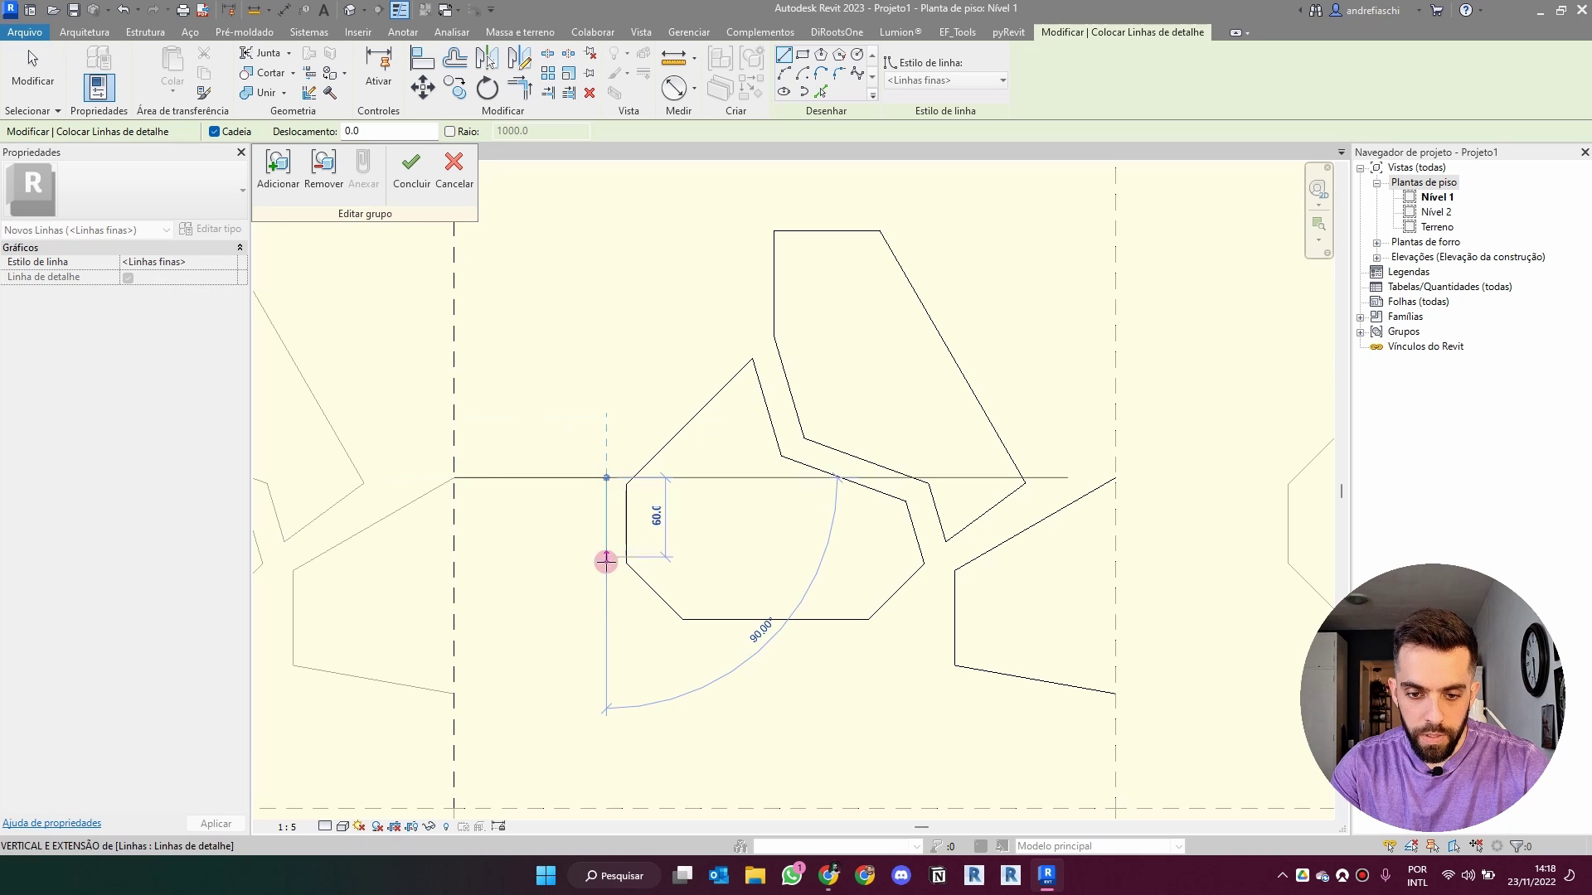
{"action": "left_click", "coordinate": [606, 563]}
{"action": "left_click", "coordinate": [637, 619]}
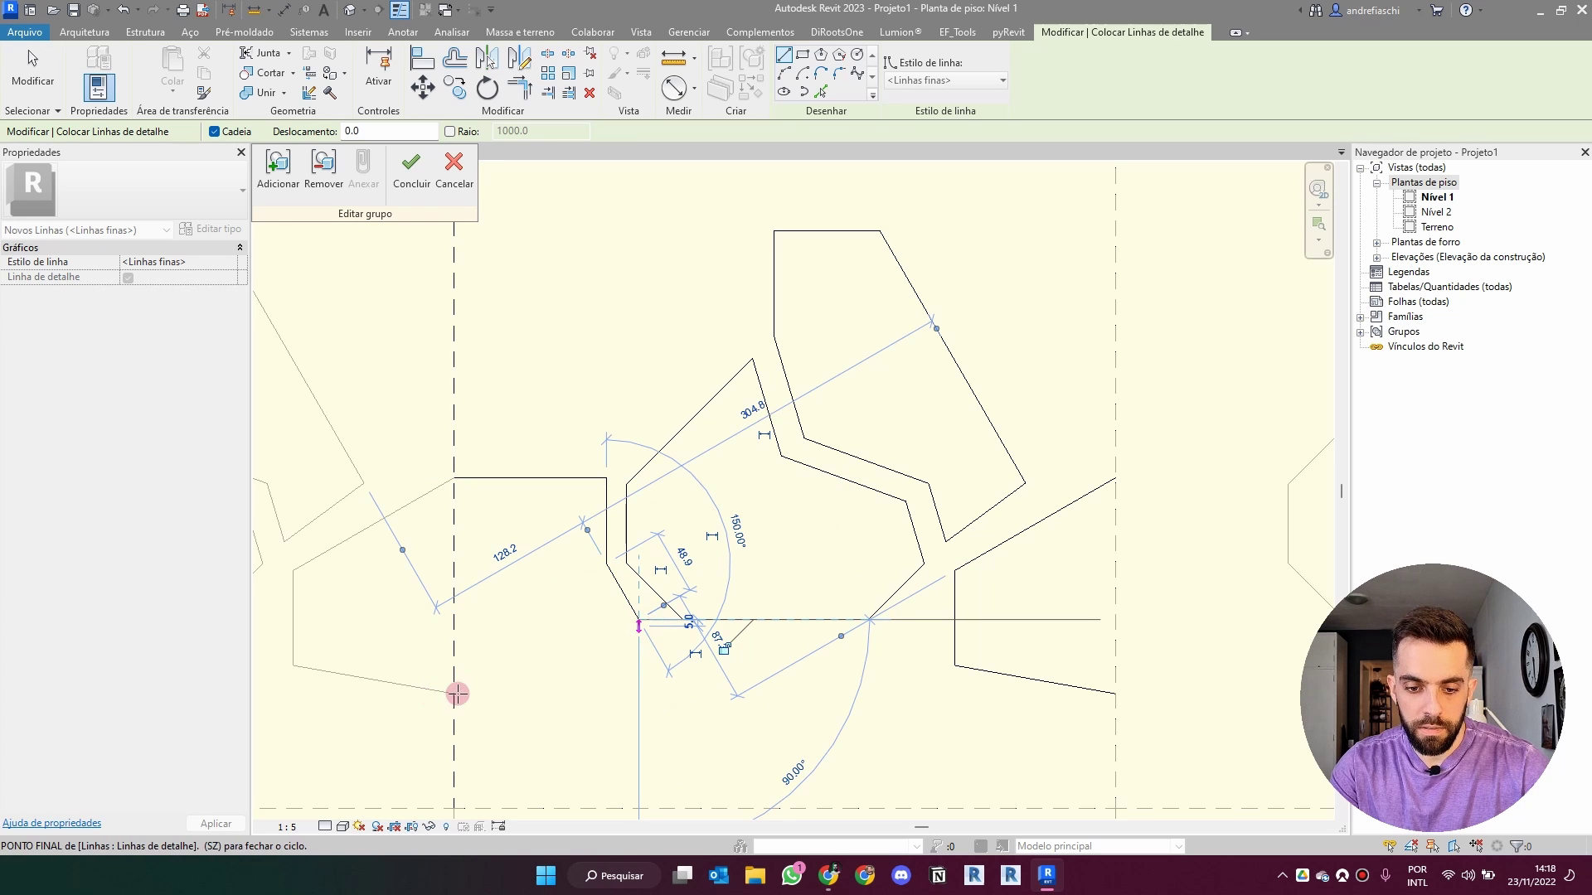
{"action": "left_click", "coordinate": [455, 693]}
{"action": "key", "text": "Escape"}
{"action": "key", "text": "Escape"}
{"action": "scroll", "coordinate": [489, 676], "scroll_direction": "down", "scroll_amount": 3}
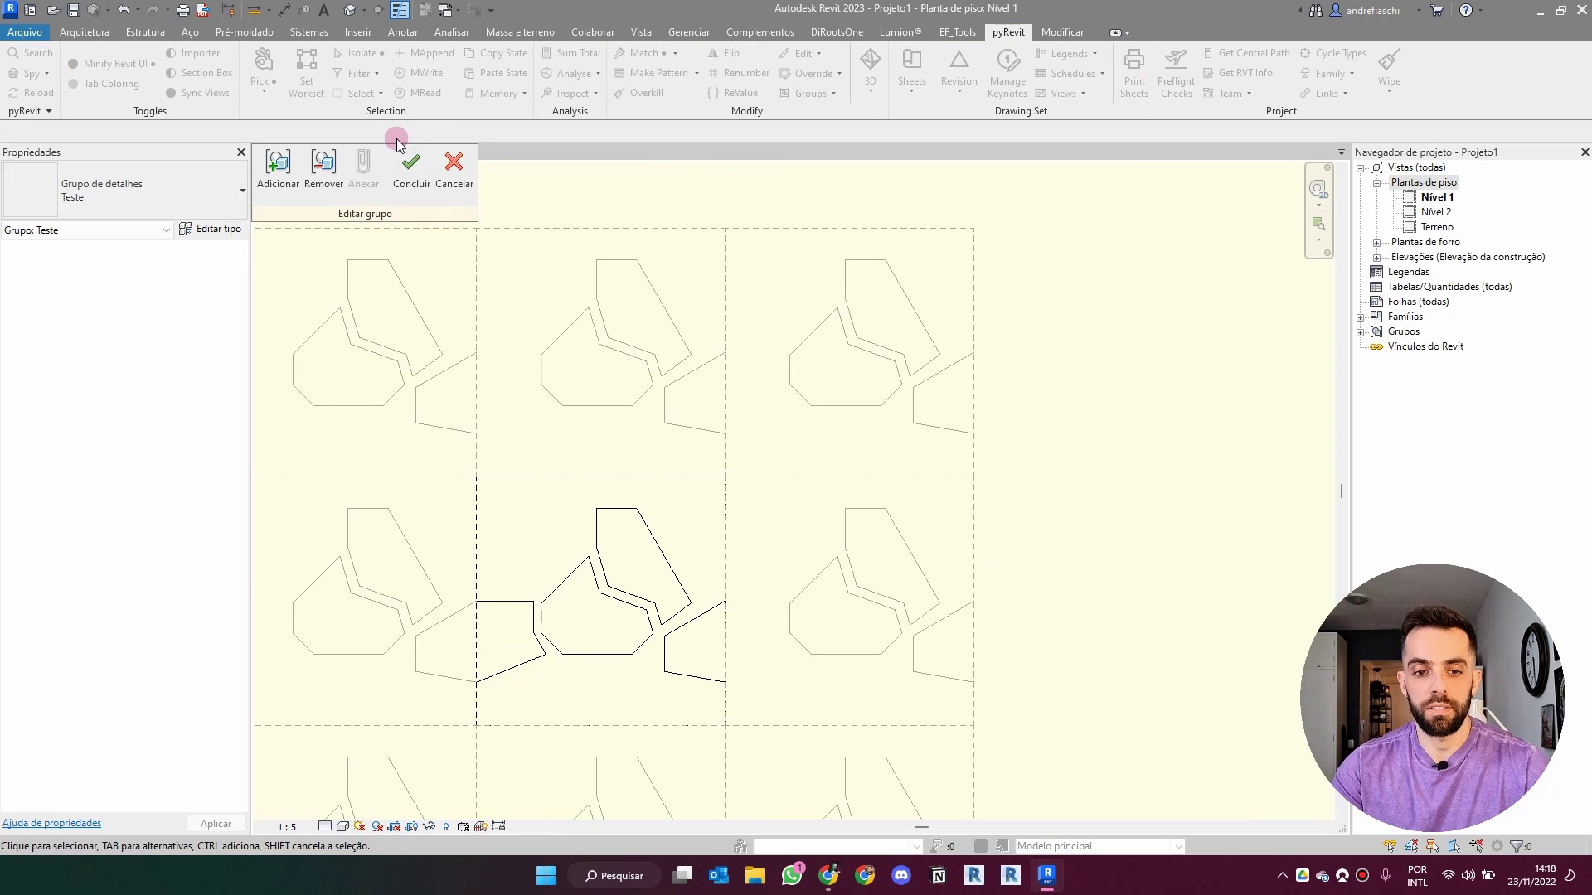
{"action": "left_click", "coordinate": [408, 172]}
{"action": "scroll", "coordinate": [770, 581], "scroll_direction": "down", "scroll_amount": 3}
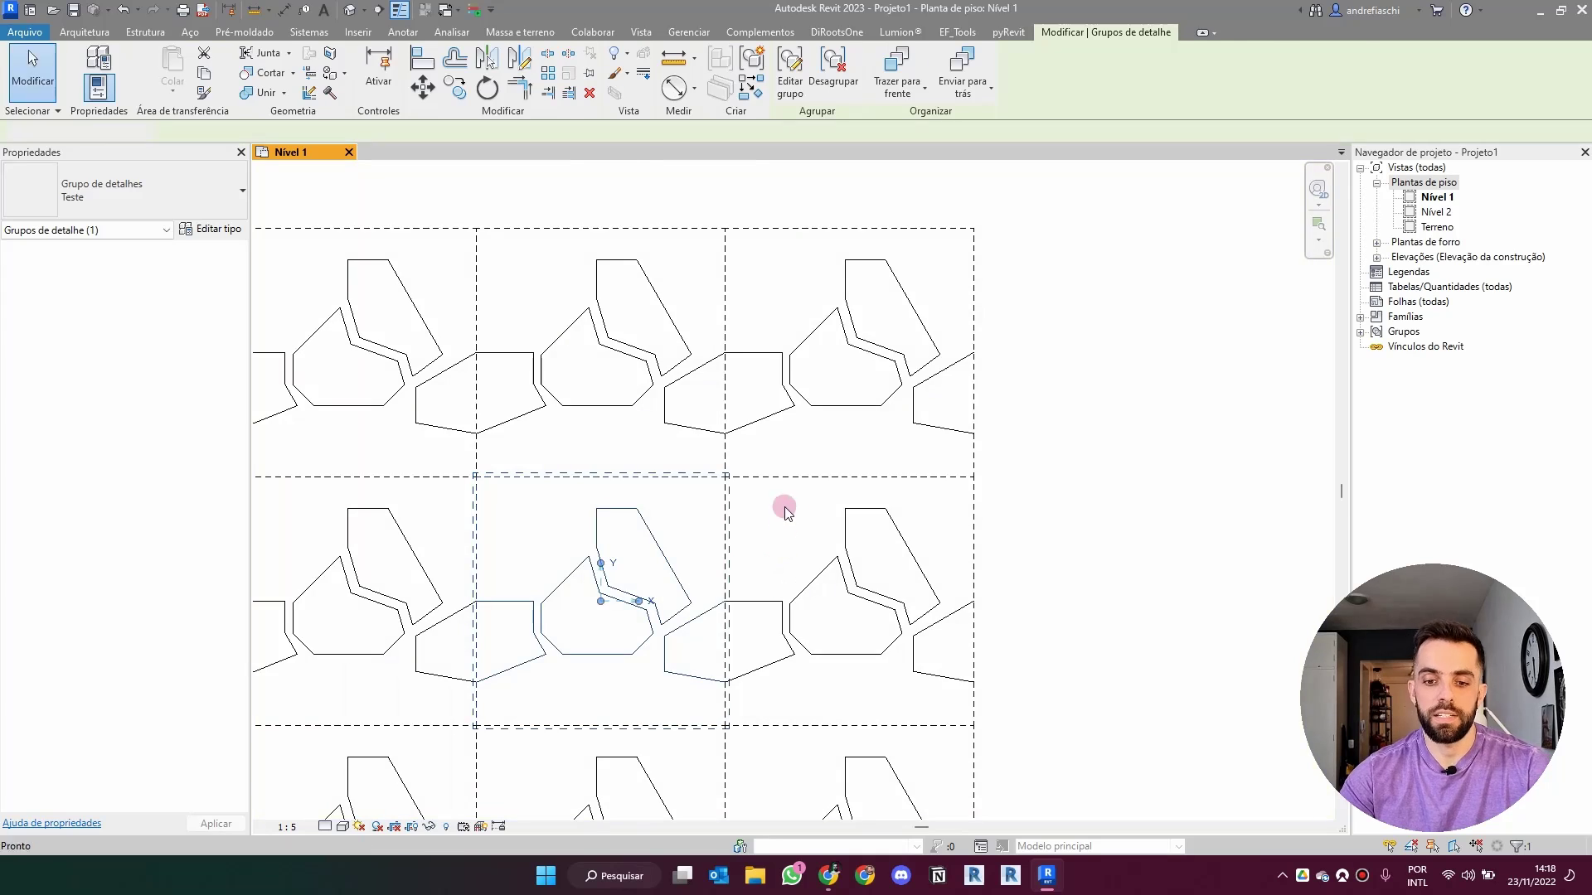
{"action": "key", "text": "Escape"}
Copy the Teste group at the right end of the middle row horizontally to the right, clear of the grid.
{"action": "middle_click_drag", "start_coordinate": [638, 583], "coordinate": [691, 541]}
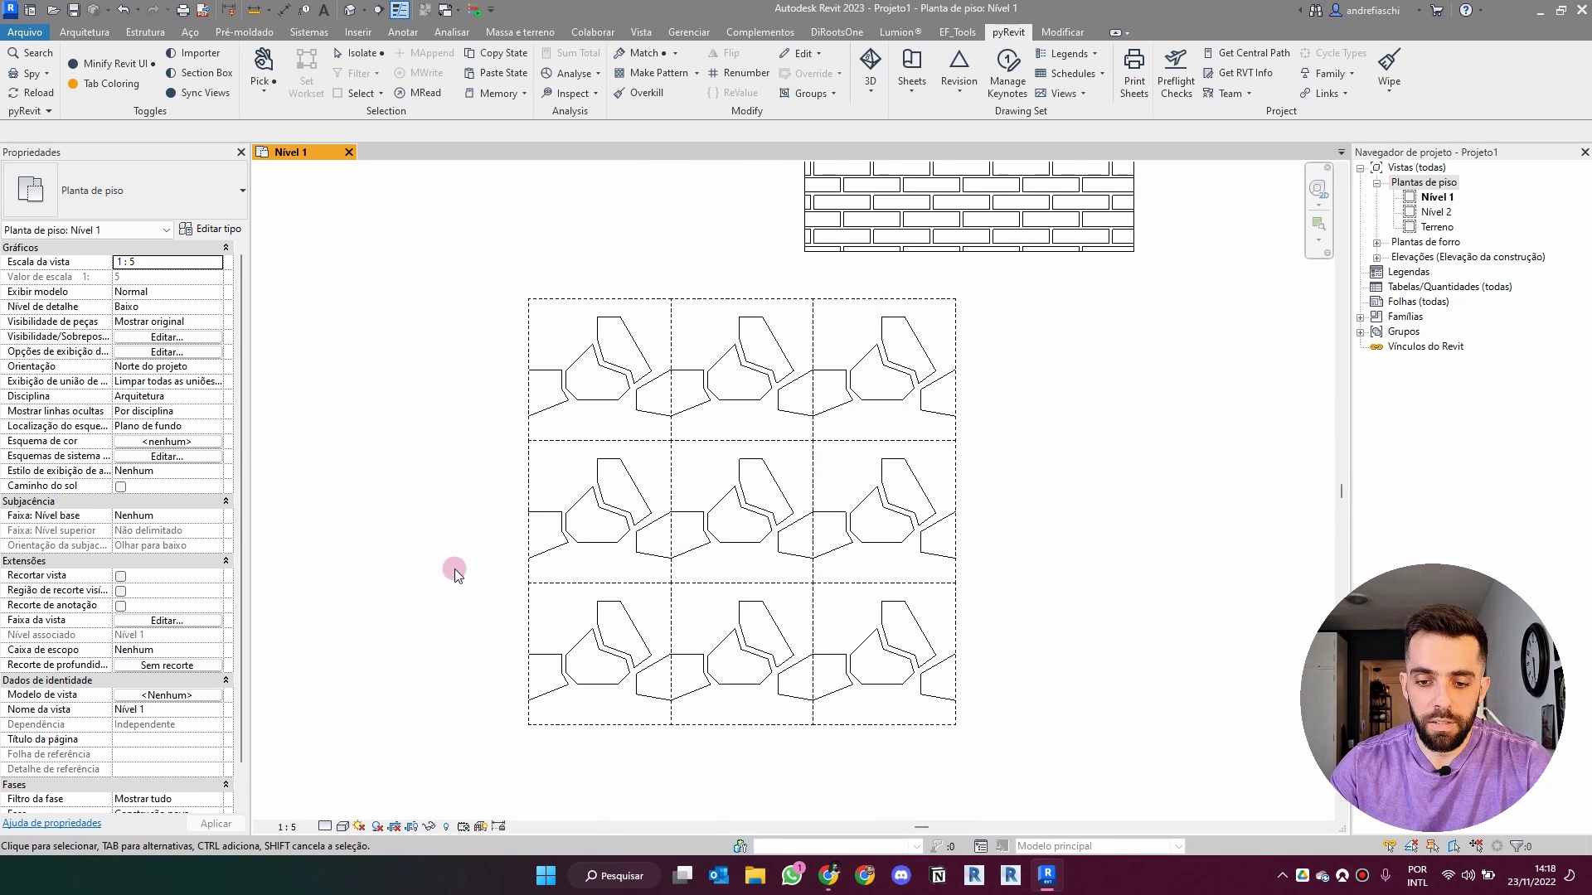
{"action": "scroll", "coordinate": [854, 446], "scroll_direction": "down", "scroll_amount": 2}
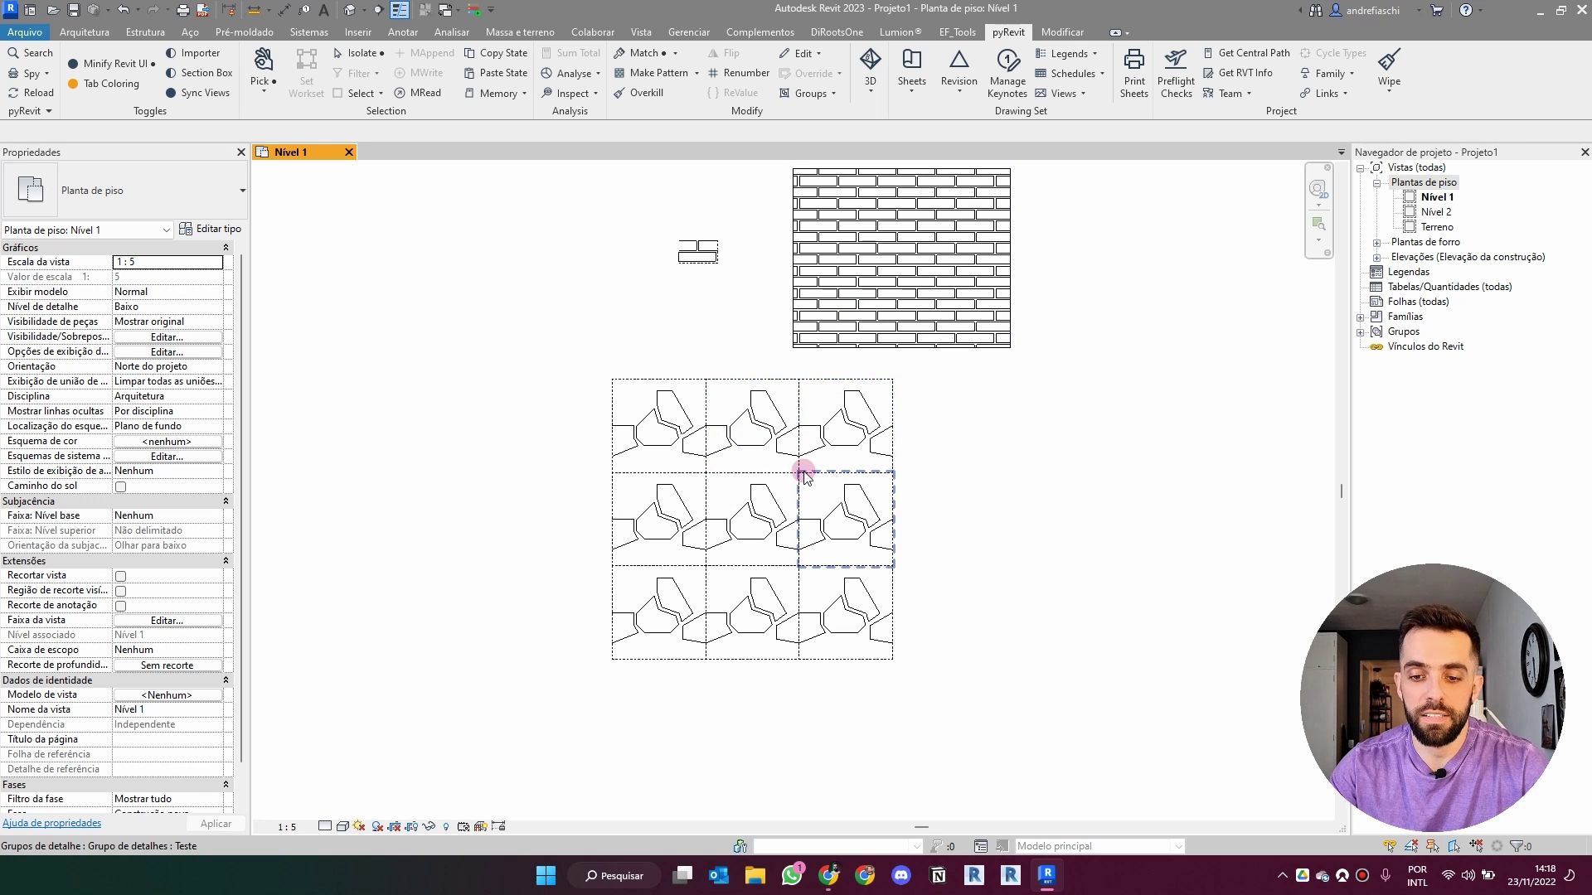
{"action": "scroll", "coordinate": [802, 550], "scroll_direction": "up", "scroll_amount": 2}
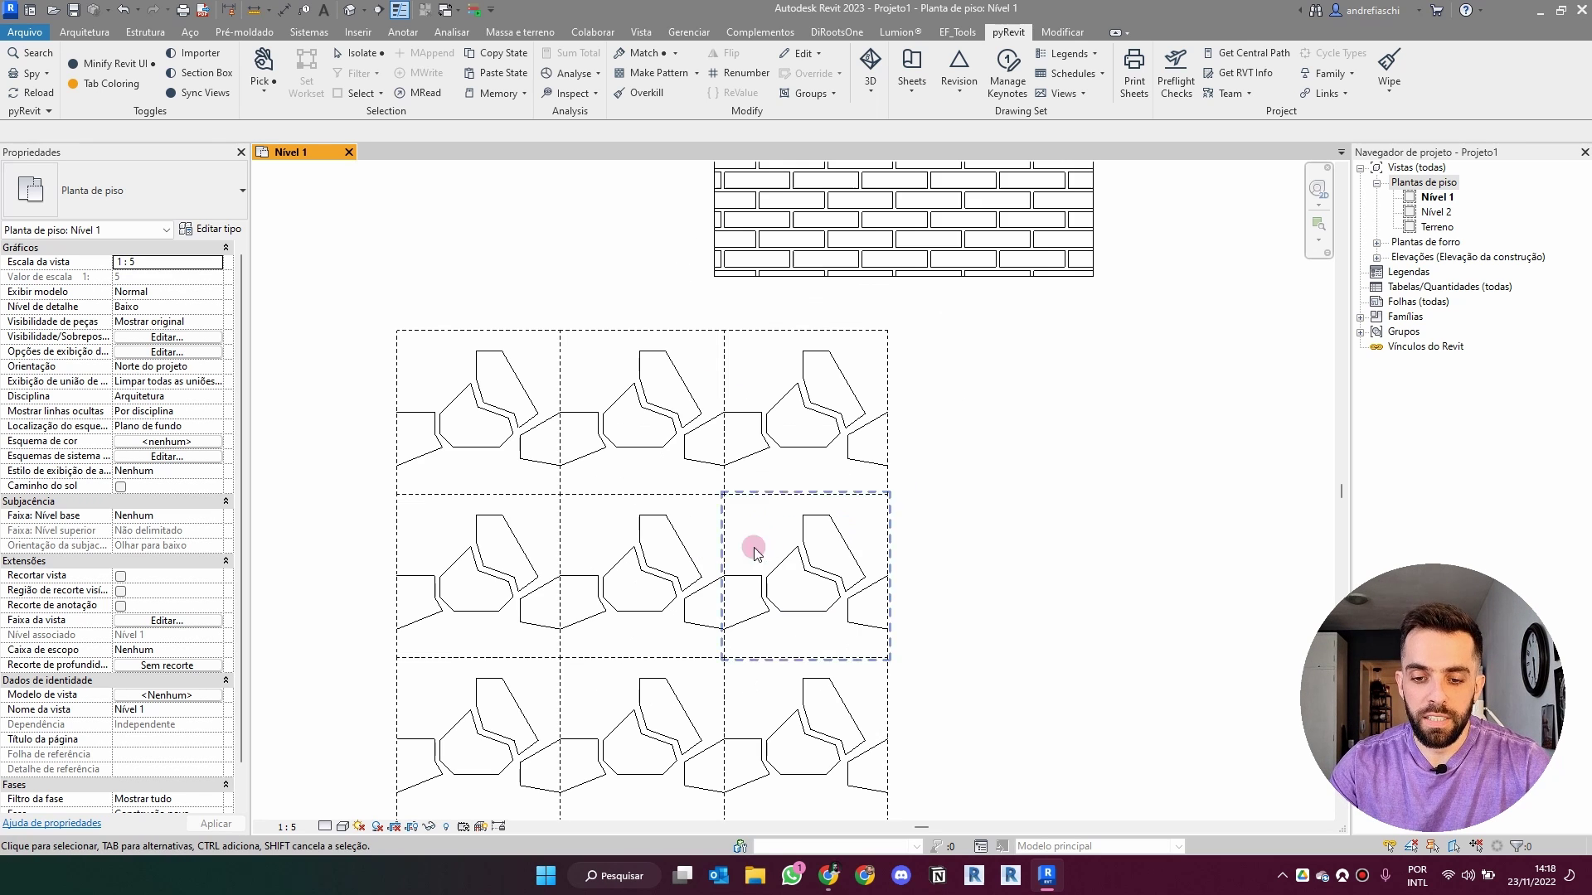
{"action": "left_click", "coordinate": [846, 544]}
{"action": "key", "text": "c"}
{"action": "key", "text": "o"}
{"action": "left_click", "coordinate": [846, 544]}
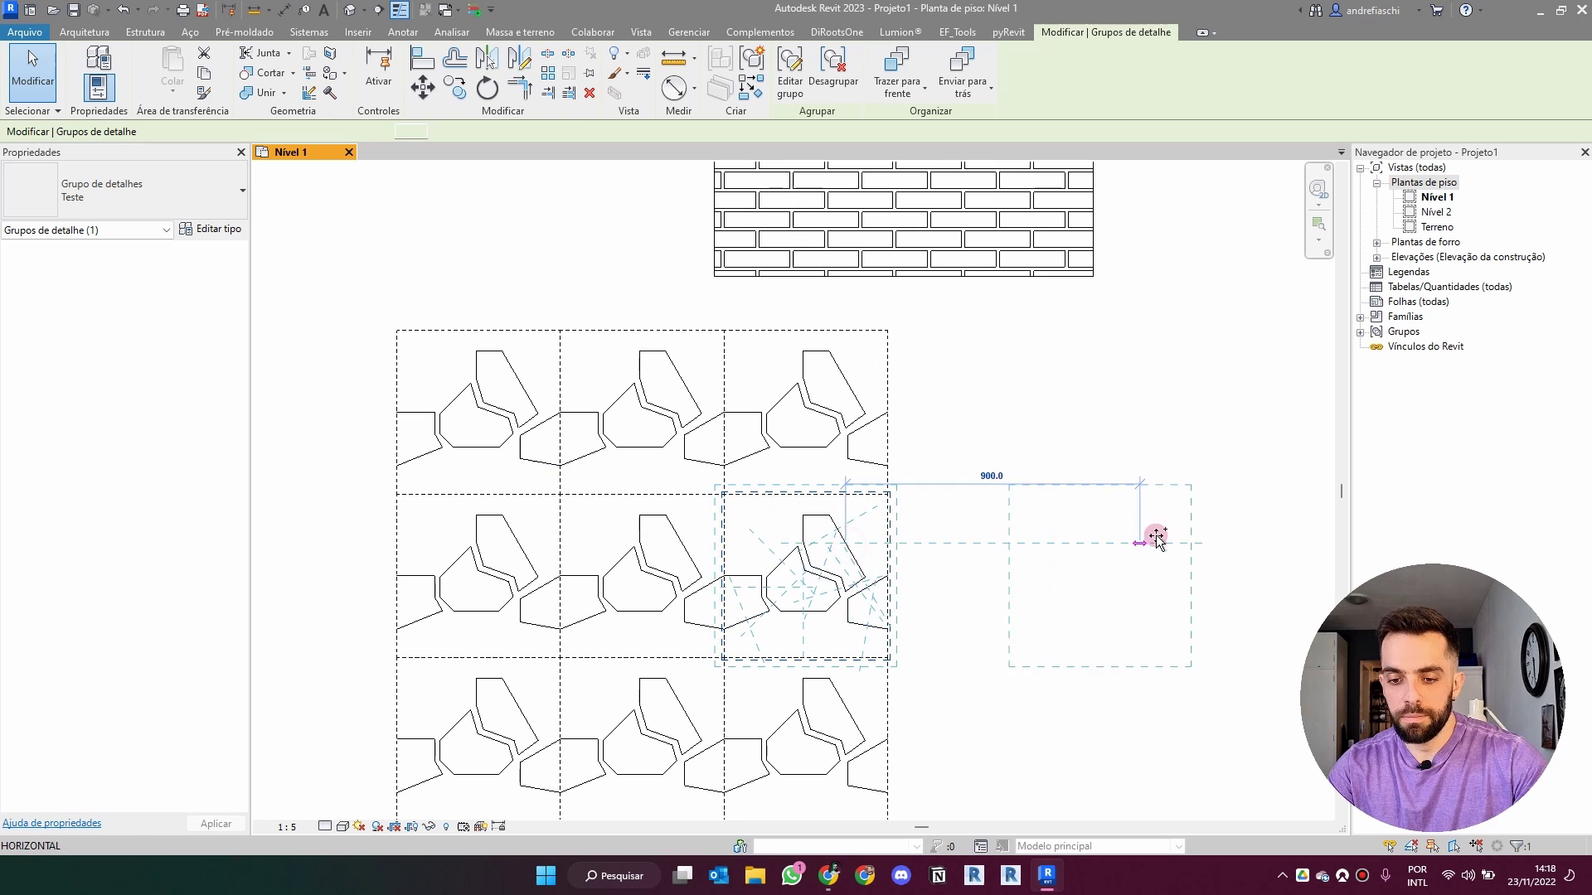
{"action": "left_click", "coordinate": [1188, 539]}
Ungroup the copied Teste tile into separate detail lines and try selecting only its solid stone lines.
{"action": "left_click", "coordinate": [1194, 535]}
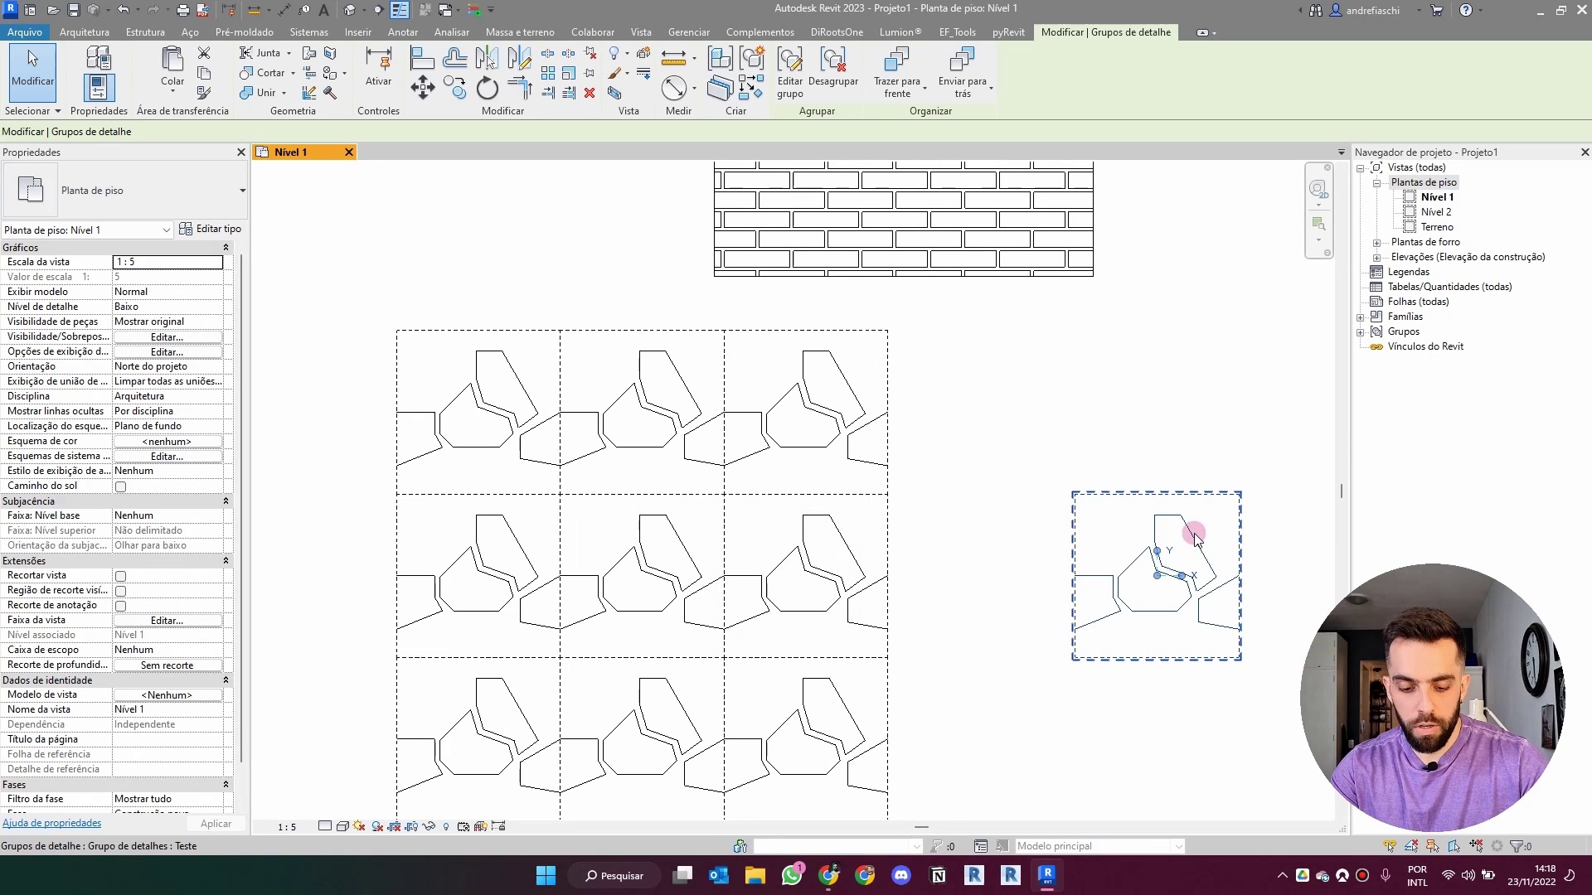
{"action": "left_click", "coordinate": [1225, 579]}
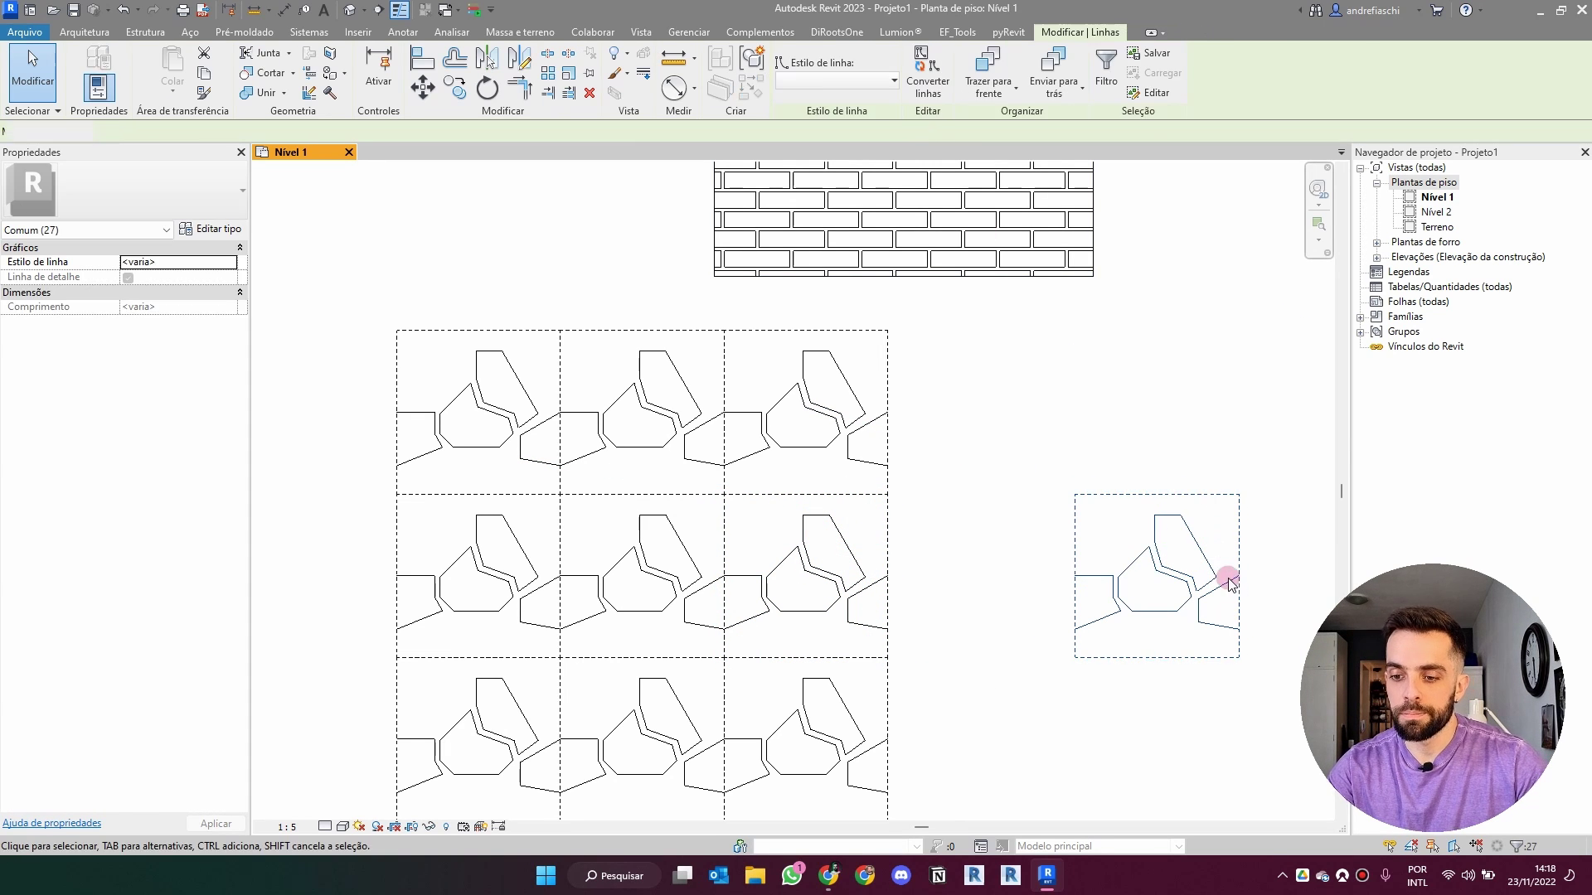
{"action": "scroll", "coordinate": [1084, 455], "scroll_direction": "up", "scroll_amount": 2}
{"action": "left_click_drag", "start_coordinate": [1121, 383], "coordinate": [931, 584]}
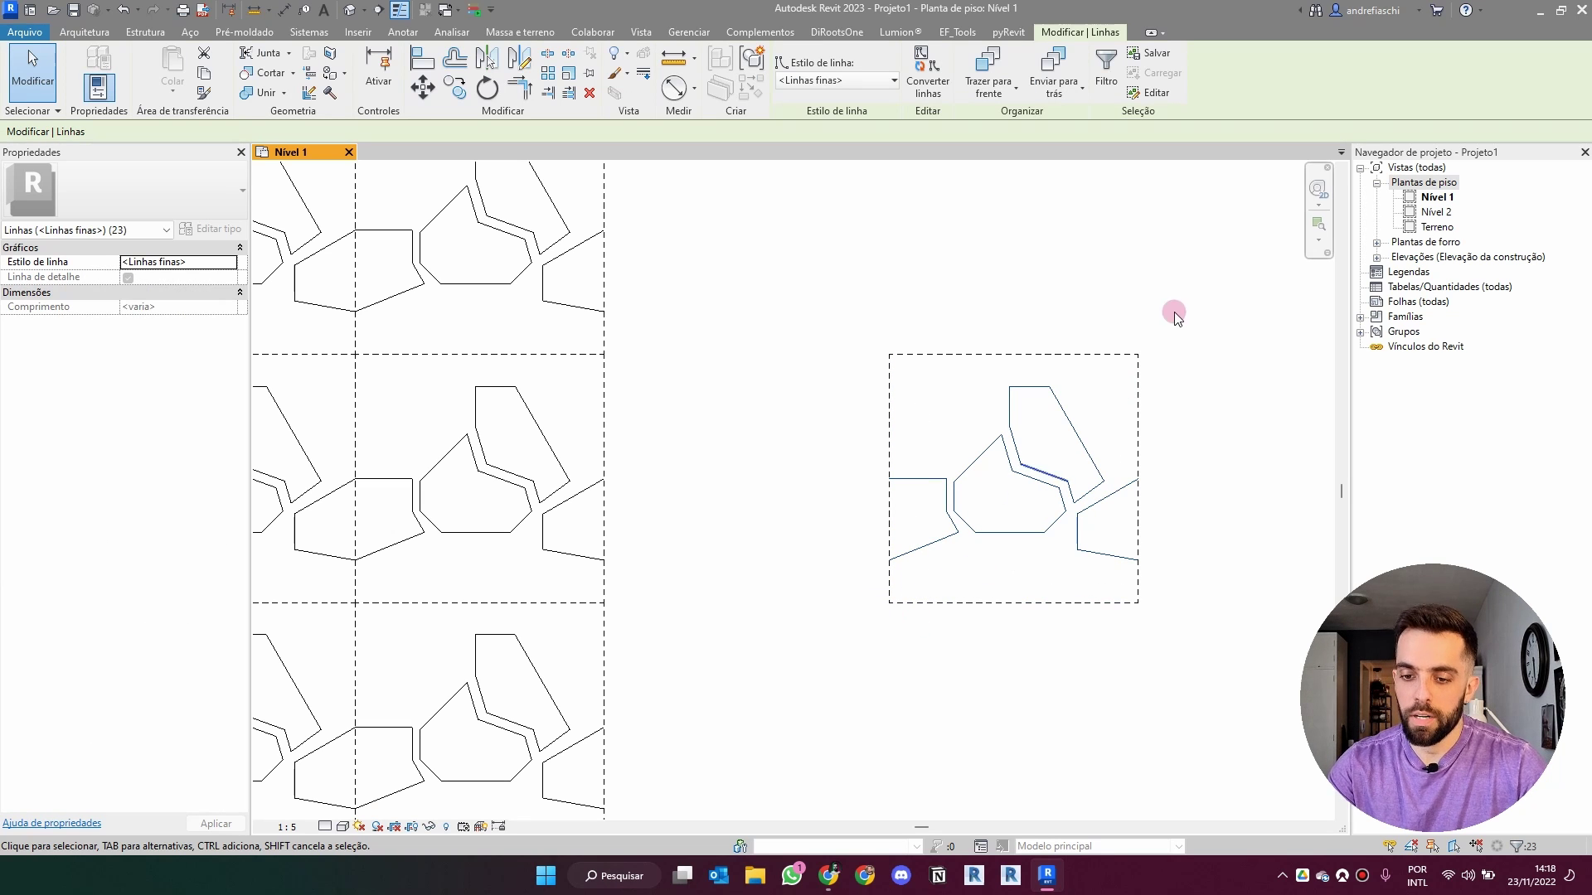
{"action": "left_click", "coordinate": [838, 347]}
{"action": "scroll", "coordinate": [837, 348], "scroll_direction": "down", "scroll_amount": 3}
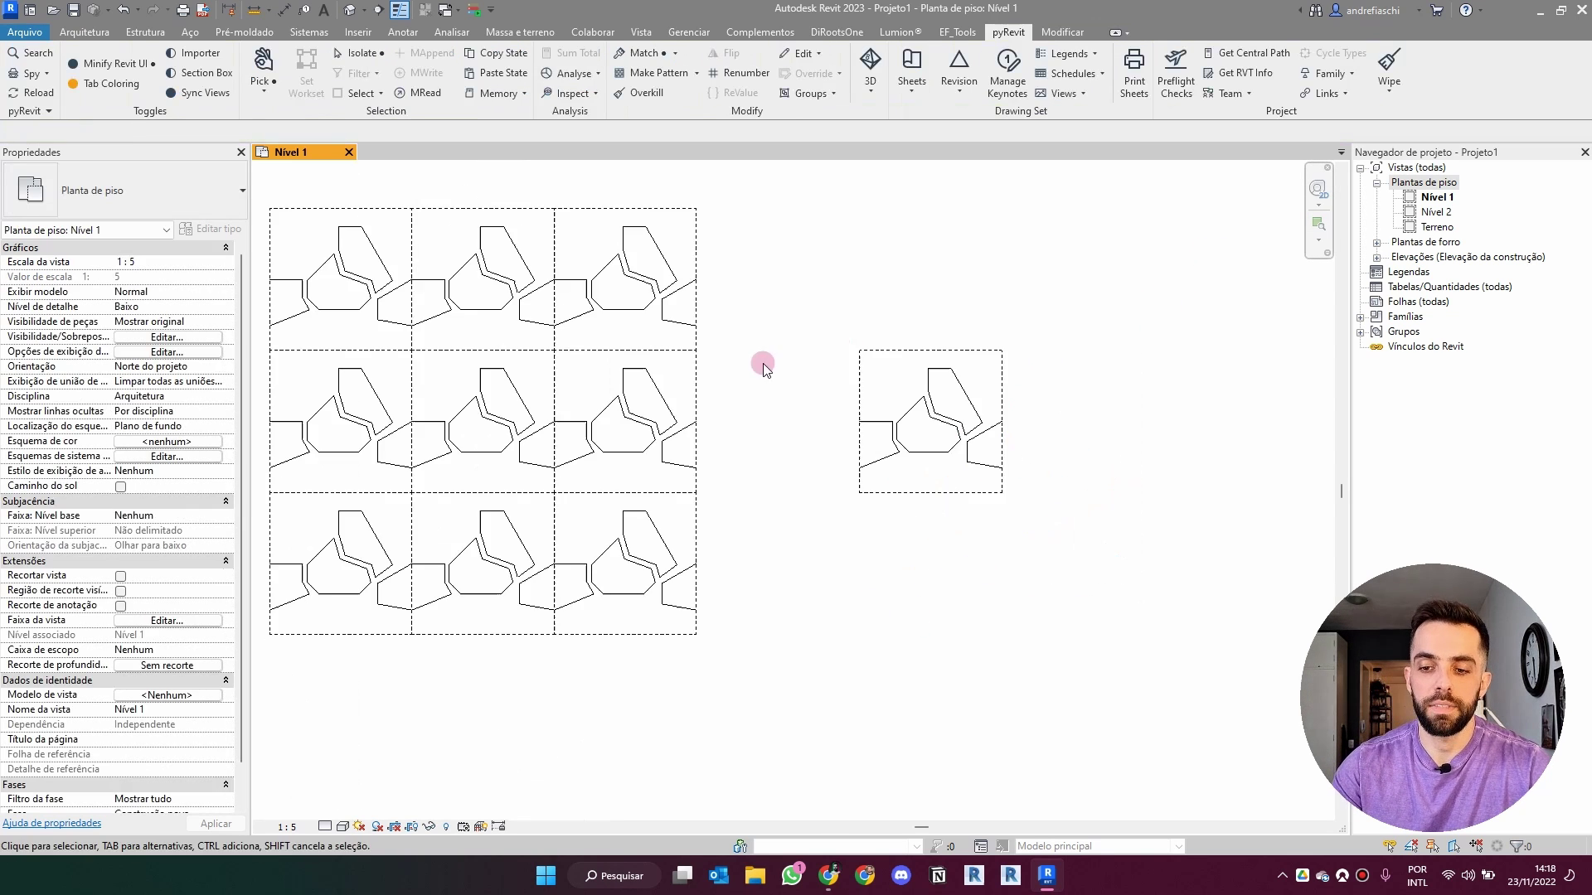
{"action": "middle_click_drag", "start_coordinate": [760, 362], "coordinate": [932, 491]}
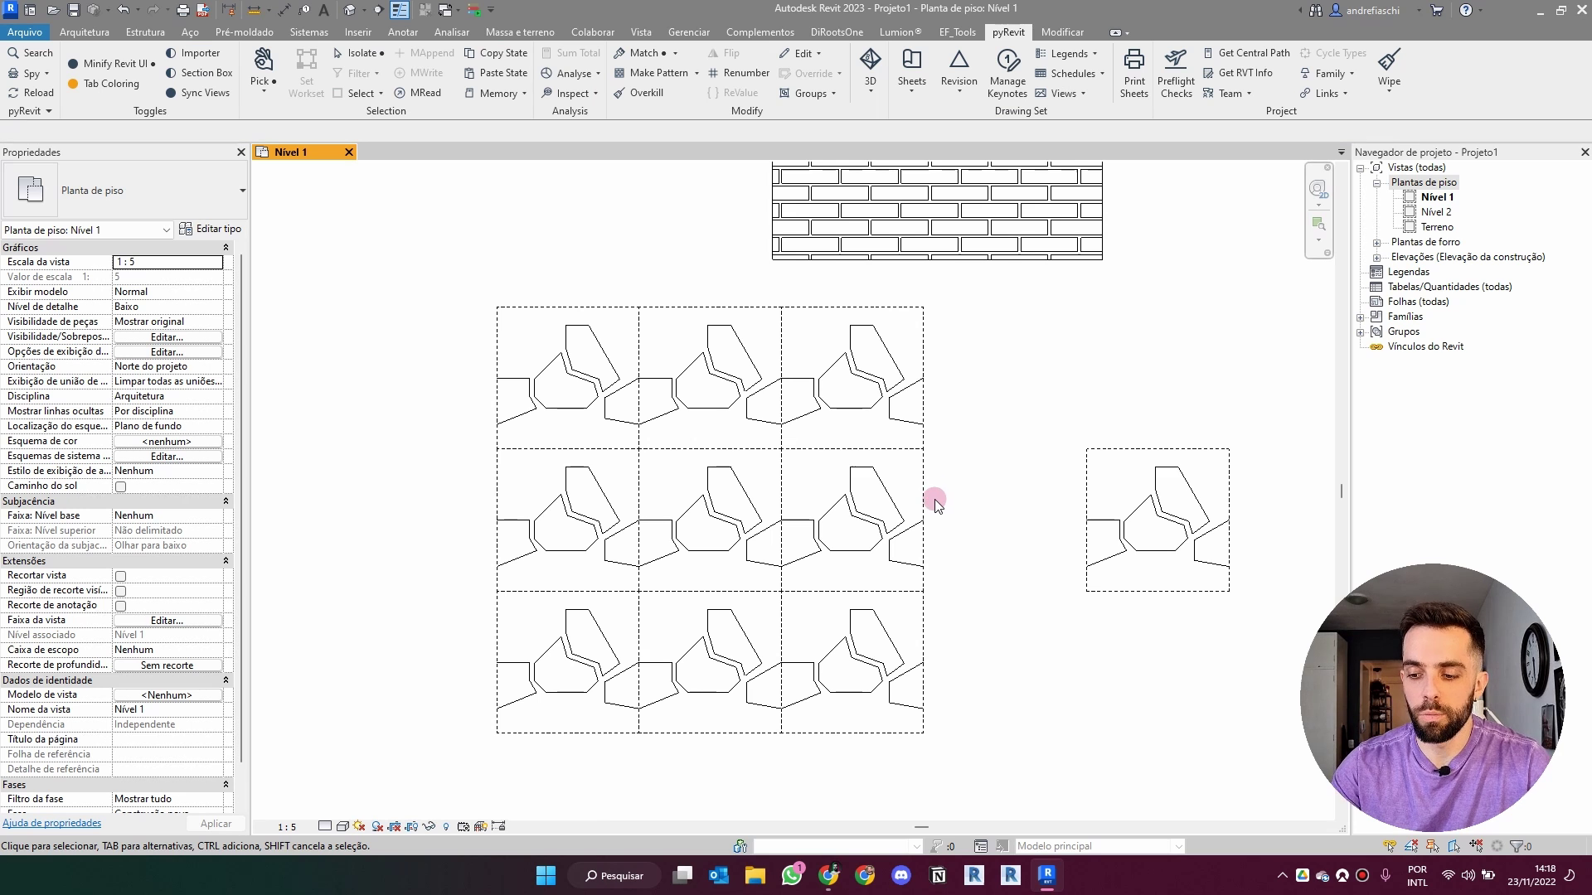
{"action": "middle_click_drag", "start_coordinate": [879, 468], "coordinate": [1078, 377]}
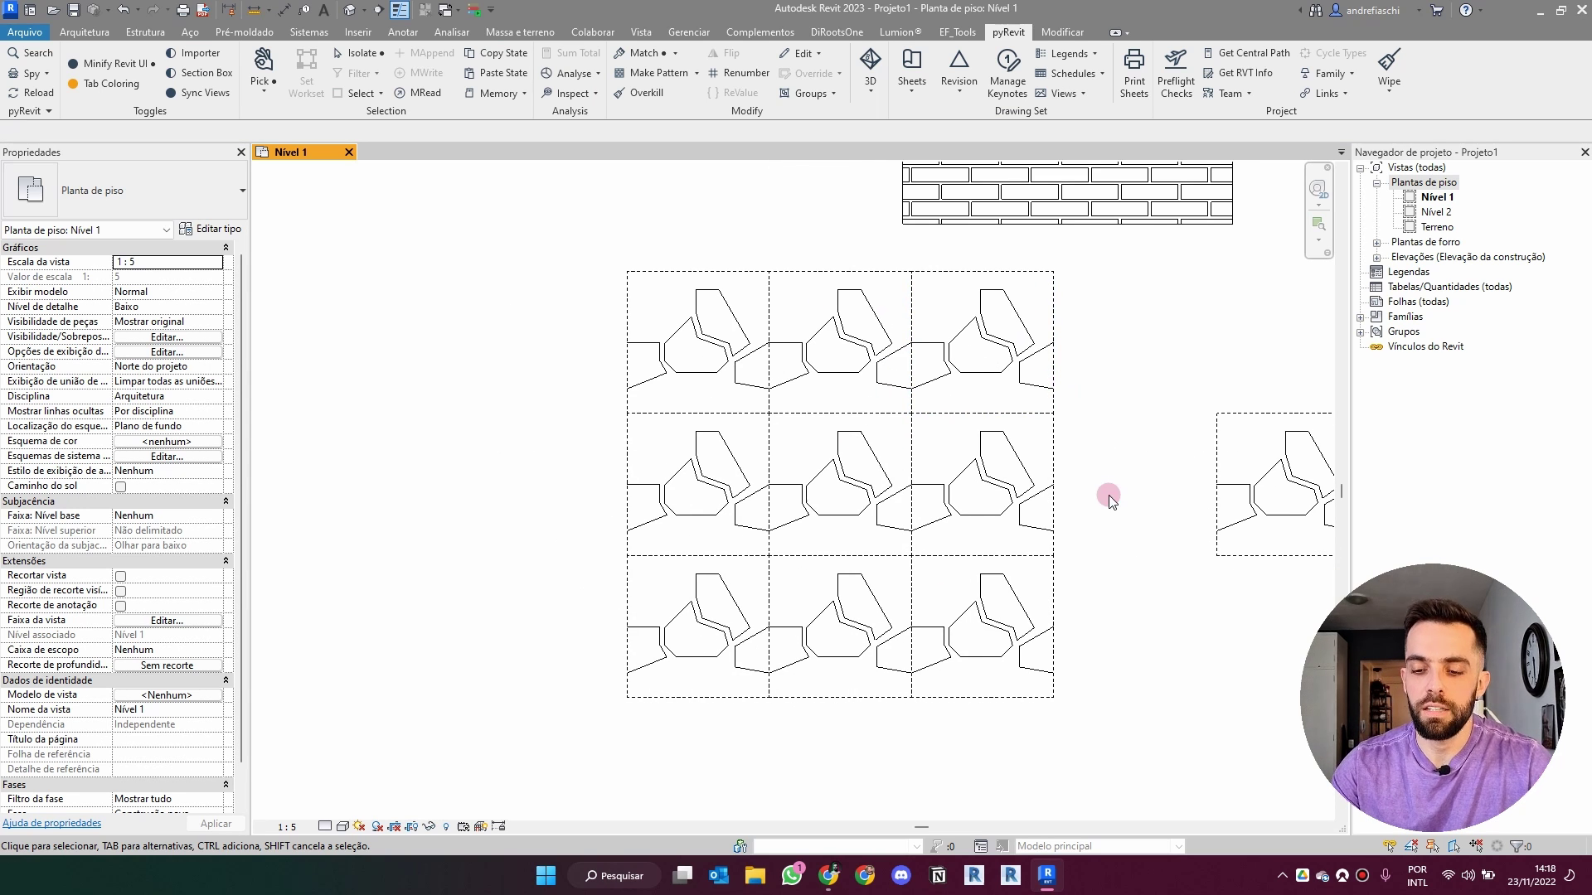
{"action": "middle_click_drag", "start_coordinate": [1107, 487], "coordinate": [1026, 476]}
{"action": "scroll", "coordinate": [1099, 475], "scroll_direction": "down", "scroll_amount": 2}
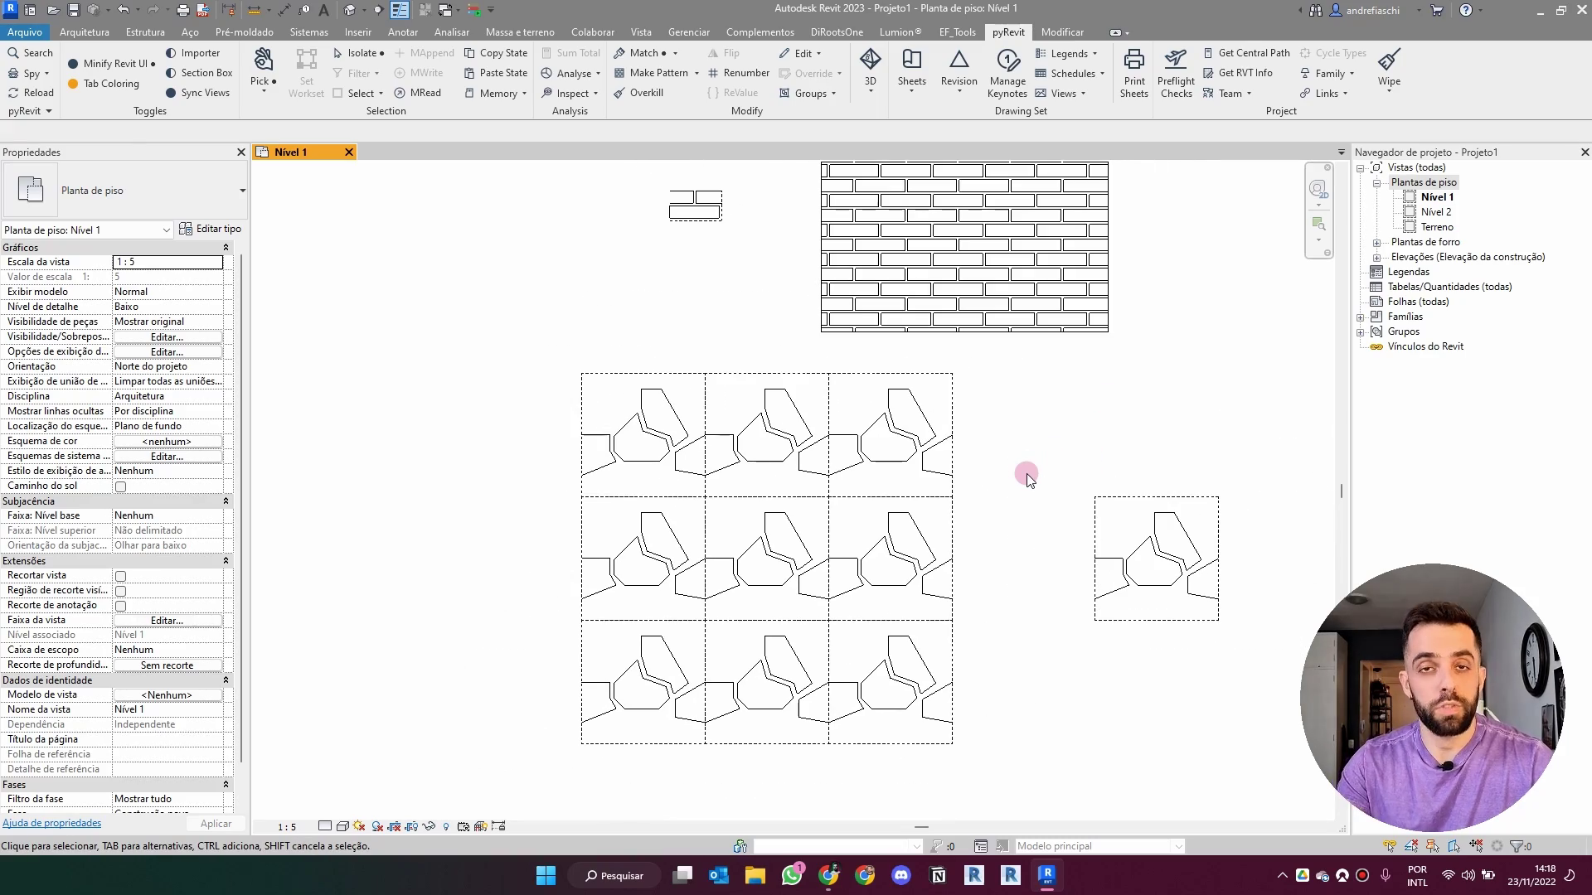